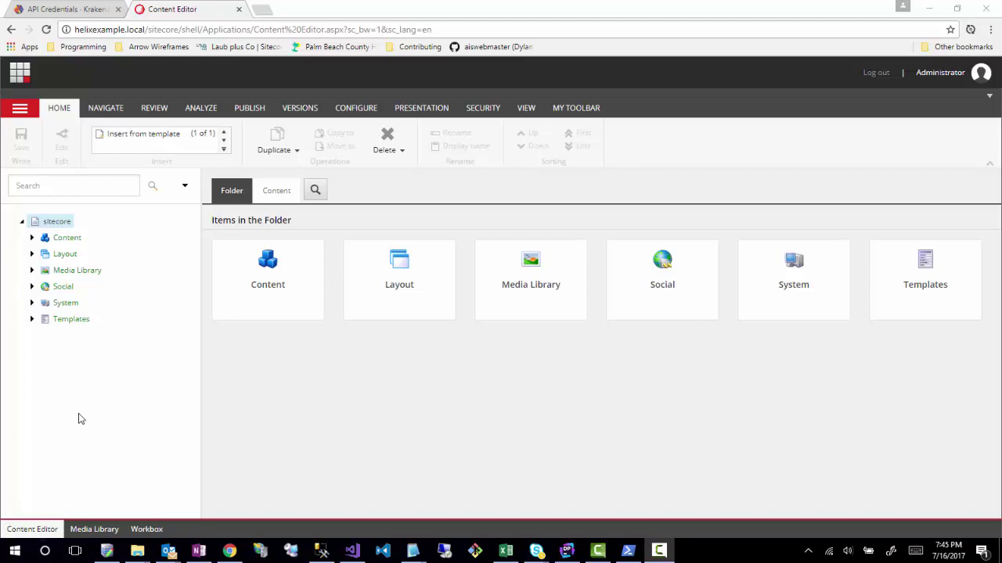
- Expand the Content, All Sites and Layout nodes in the Sitecore content tree
{"action": "left_click", "coordinate": [32, 237]}
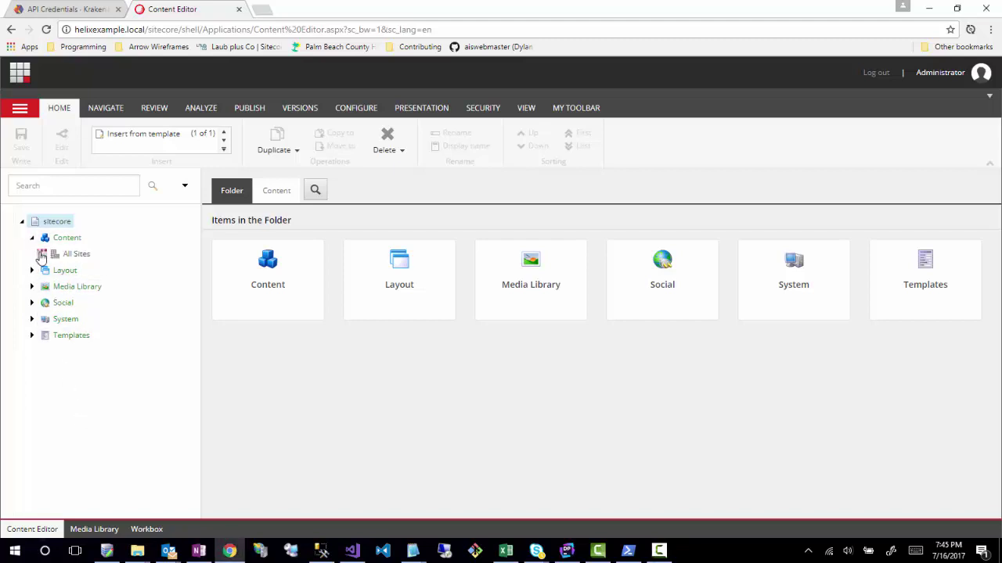
{"action": "left_click", "coordinate": [42, 253]}
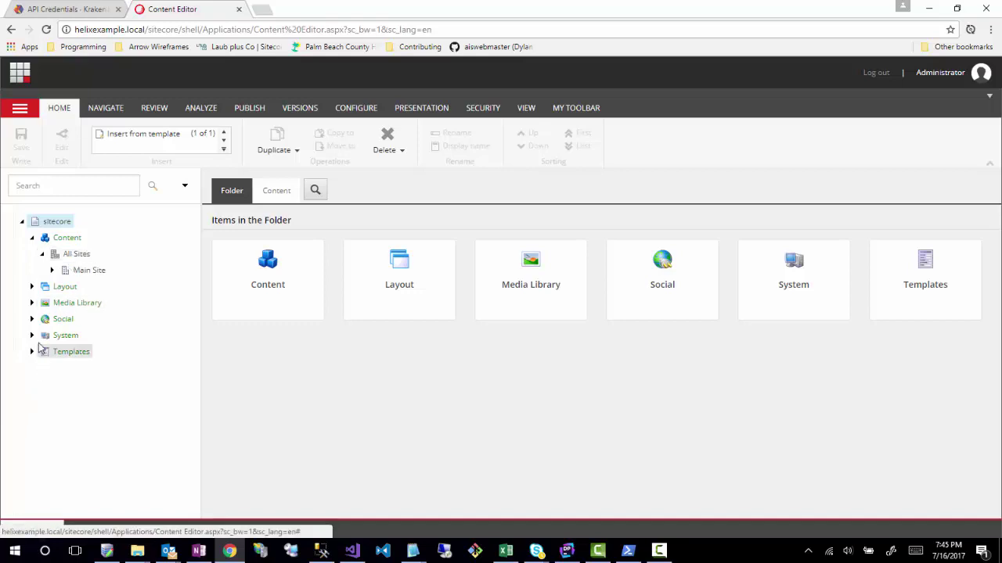
{"action": "left_click", "coordinate": [31, 286]}
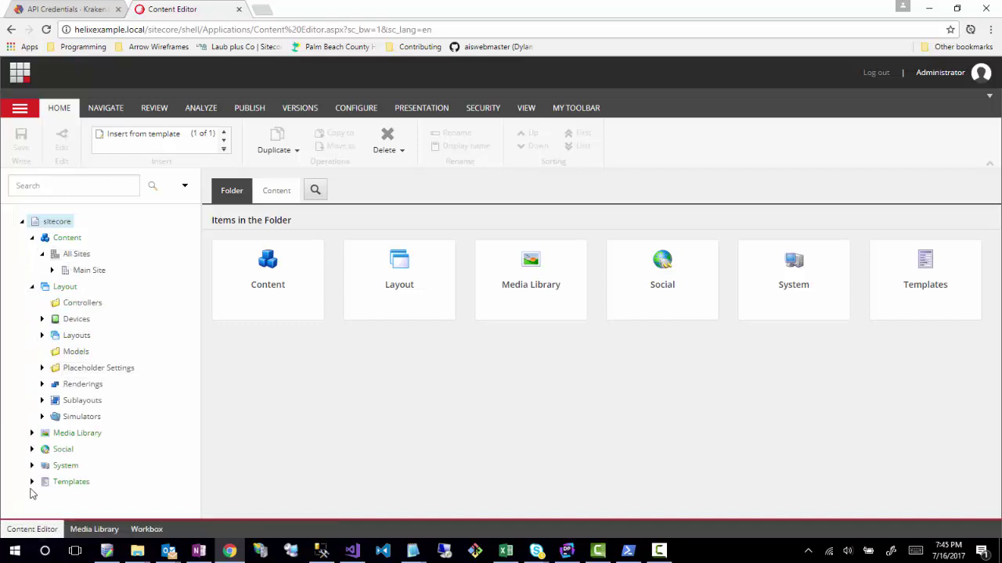
- Switch to Visual Studio, collapse the Sitecore.Feature.Blog project and look through the Foundation and Project layers of the solution
{"action": "left_click", "coordinate": [352, 550]}
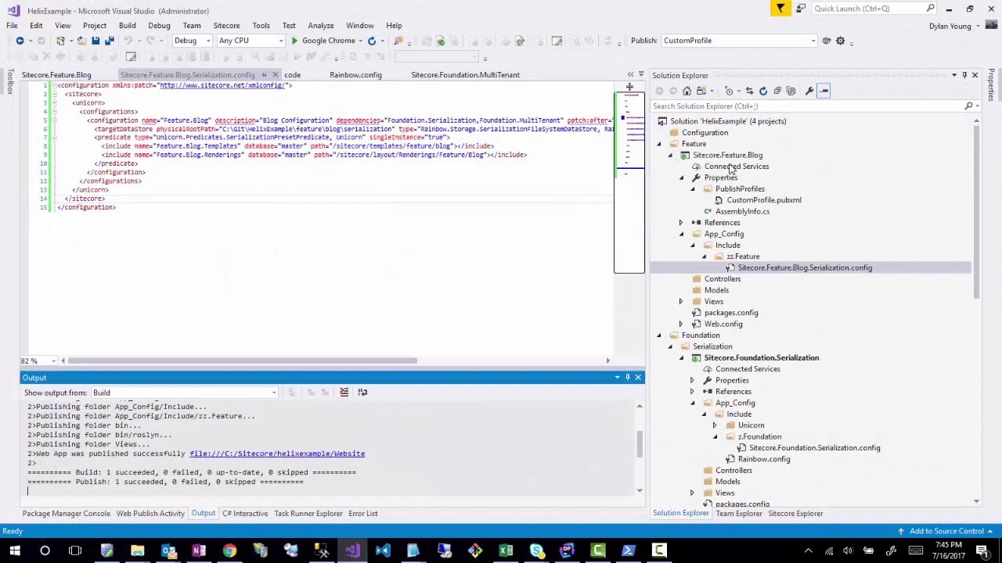
{"action": "left_click", "coordinate": [670, 155]}
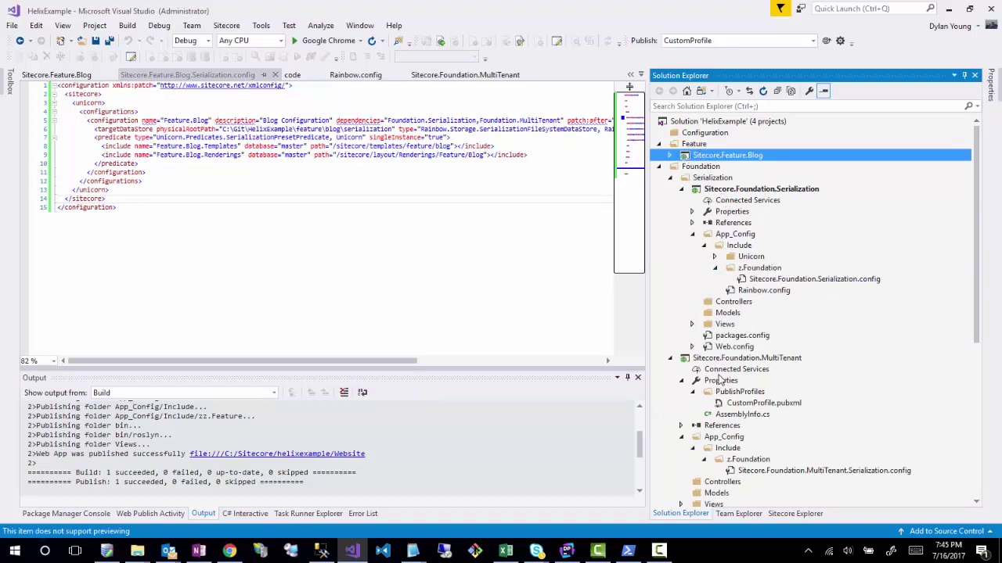
{"action": "scroll", "coordinate": [725, 384], "scroll_direction": "down", "scroll_amount": 3}
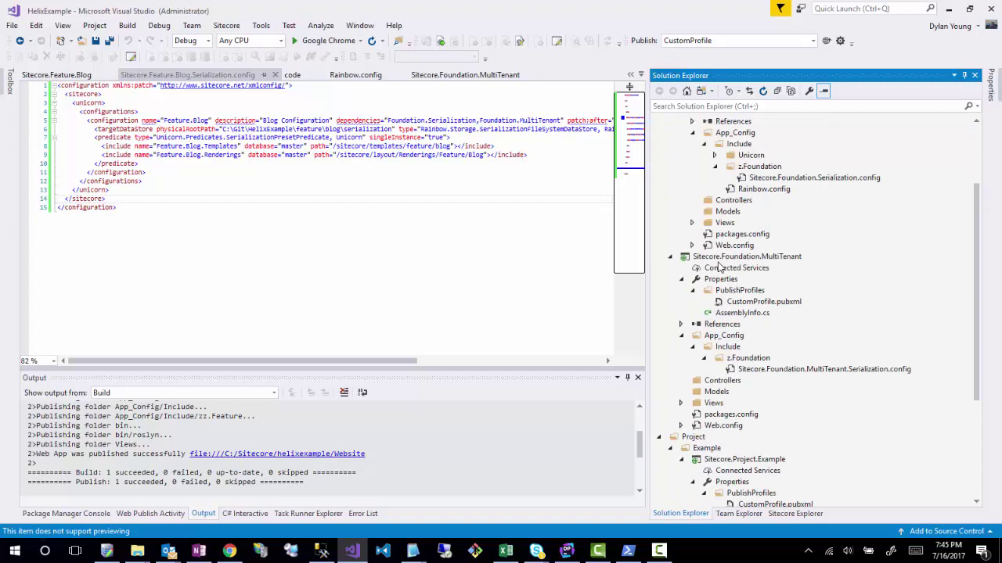
{"action": "scroll", "coordinate": [806, 385], "scroll_direction": "down", "scroll_amount": 5}
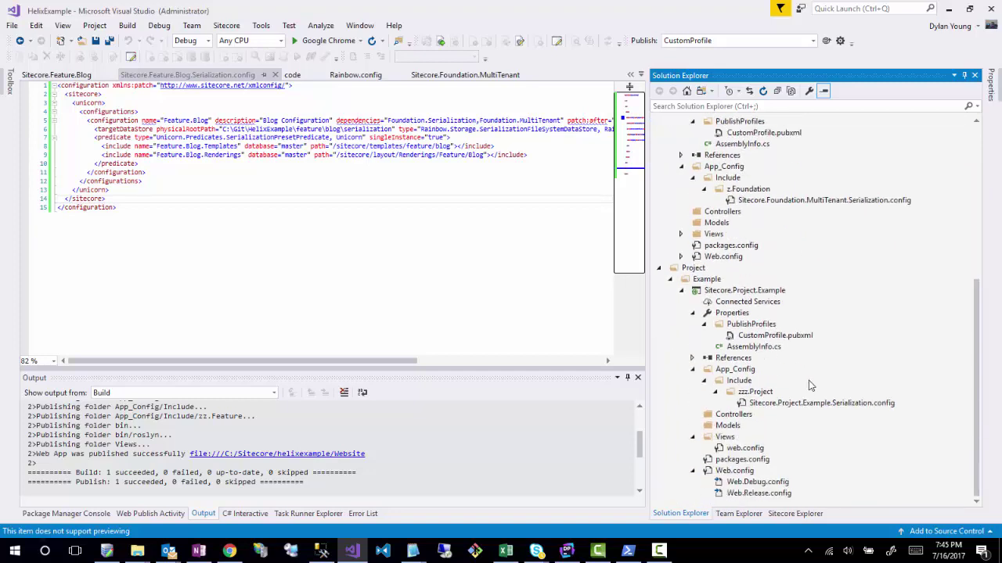
{"action": "scroll", "coordinate": [774, 288], "scroll_direction": "up", "scroll_amount": 4}
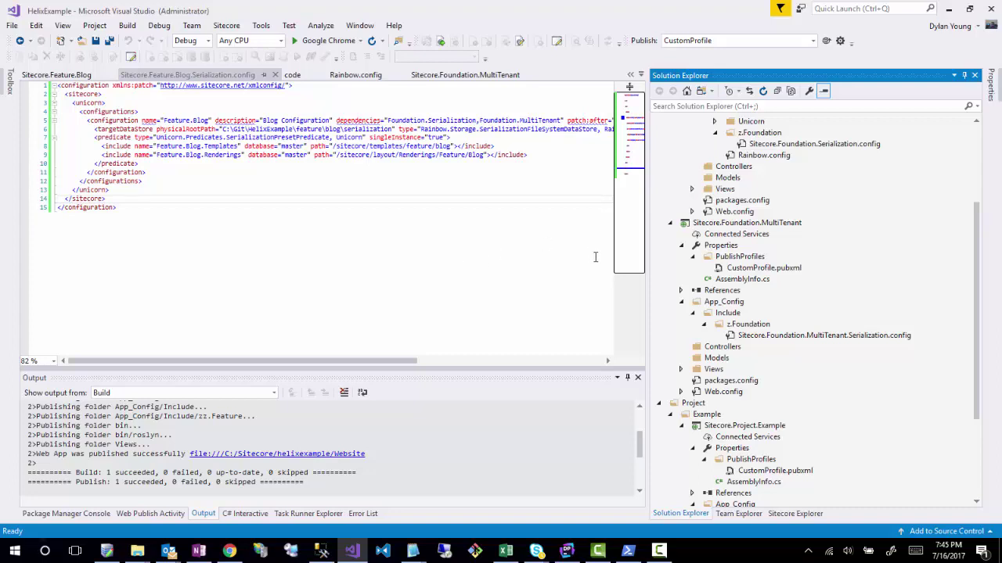
- Add a new folder named Shared inside the Views folder of the Sitecore.Project.Example project
{"action": "scroll", "coordinate": [834, 353], "scroll_direction": "down", "scroll_amount": 4}
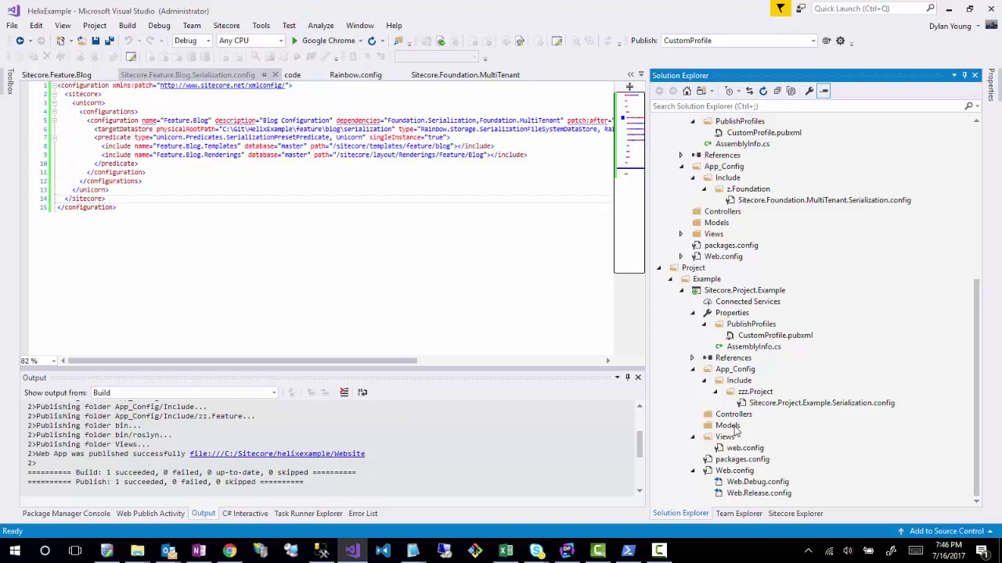
{"action": "right_click", "coordinate": [720, 438]}
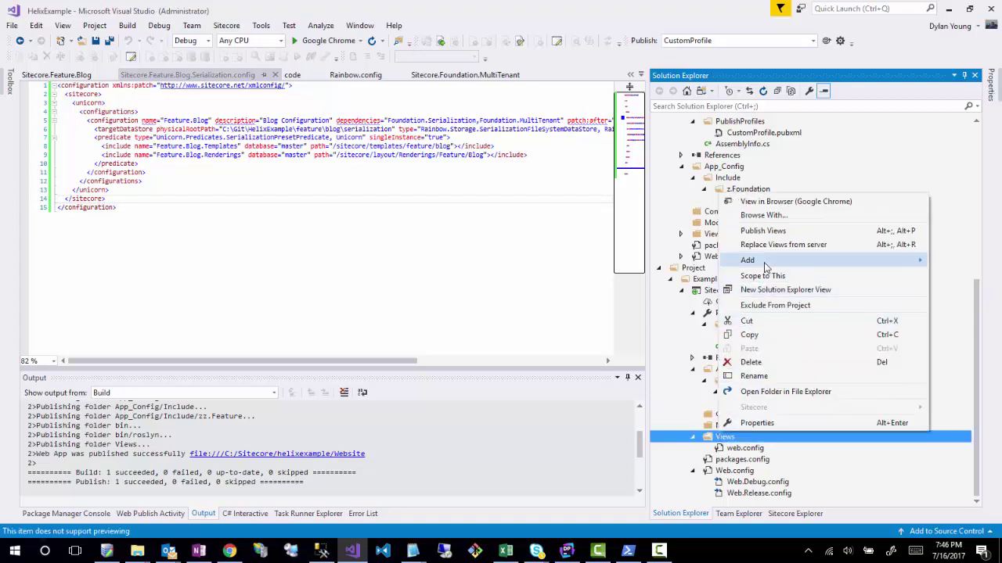
{"action": "mouse_move", "coordinate": [764, 263]}
{"action": "left_click", "coordinate": [521, 347]}
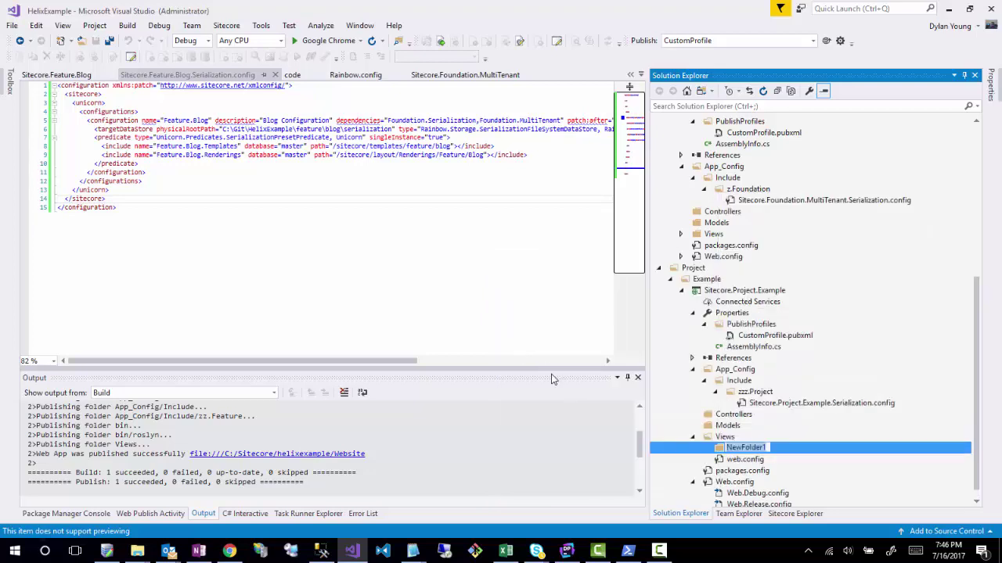
{"action": "type", "text": "Shared"}
{"action": "key", "text": "Return"}
{"action": "right_click", "coordinate": [740, 456]}
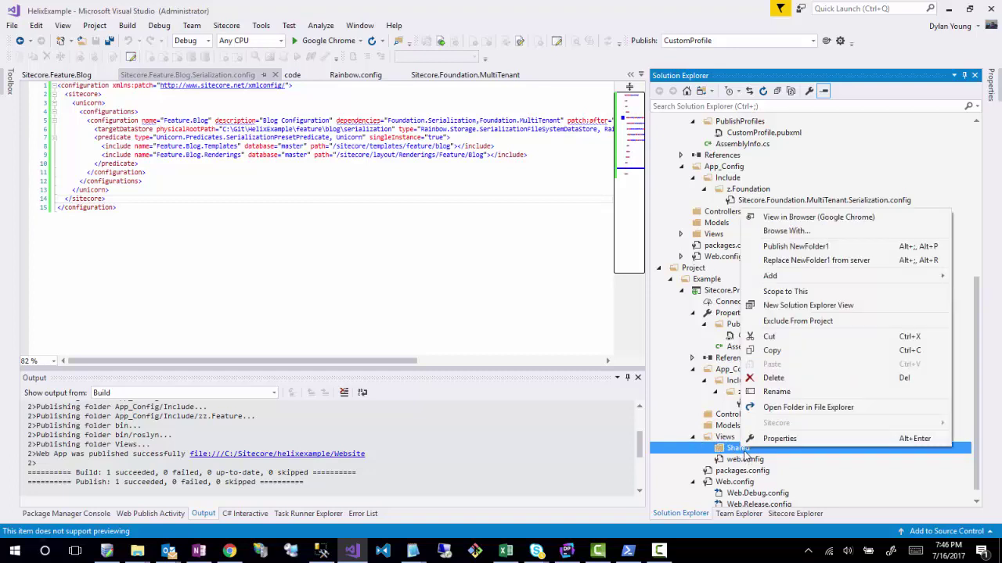
{"action": "mouse_move", "coordinate": [783, 282]}
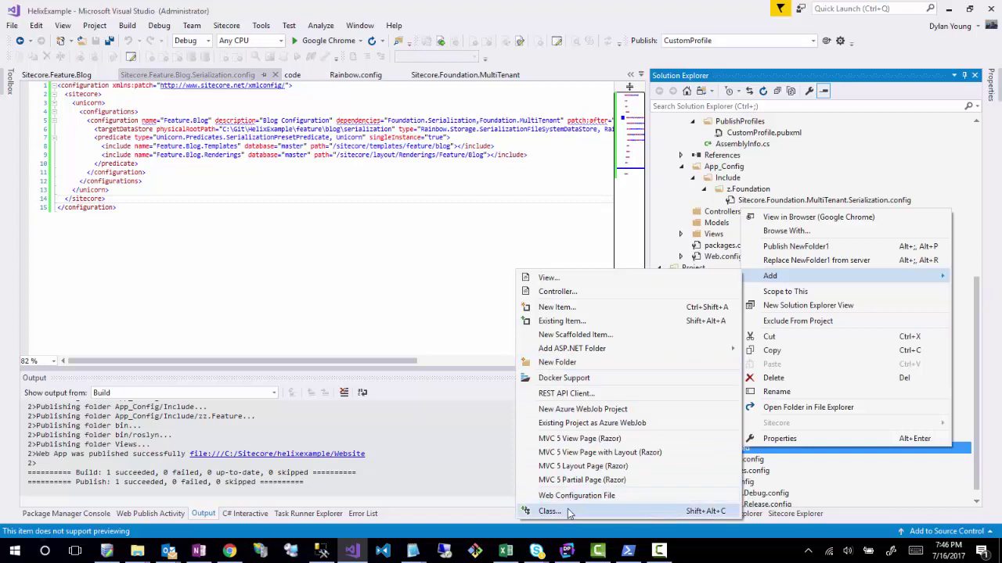
{"action": "left_click", "coordinate": [816, 454]}
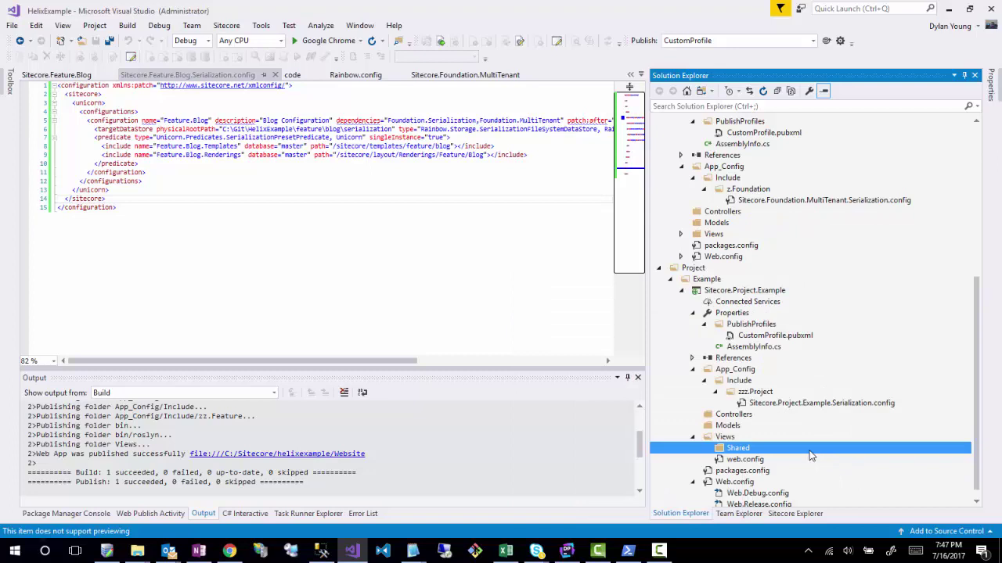
- Add an MVC 5 Partial Page (Razor) named Layout.cshtml to the Shared folder
{"action": "right_click", "coordinate": [744, 451]}
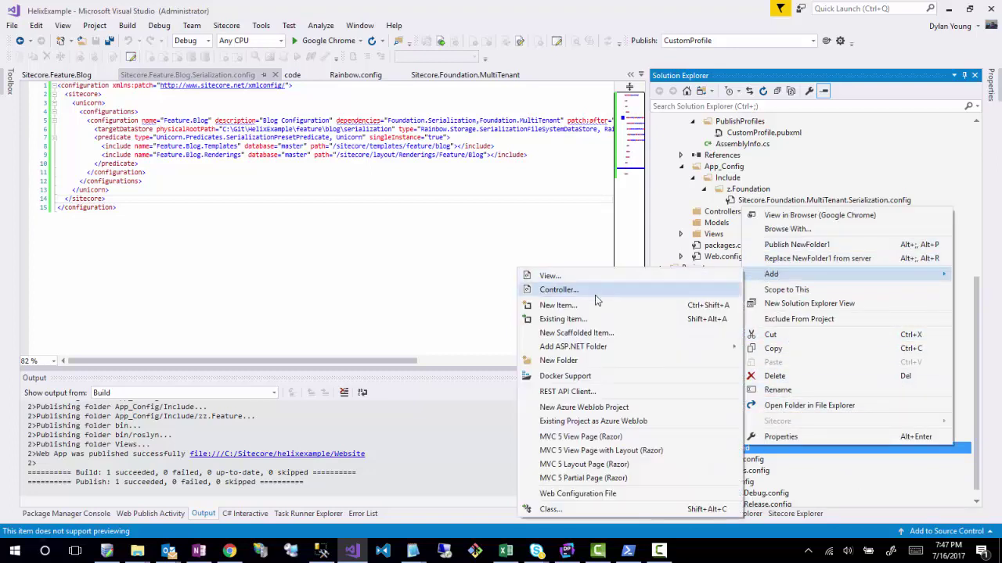
{"action": "left_click", "coordinate": [579, 478]}
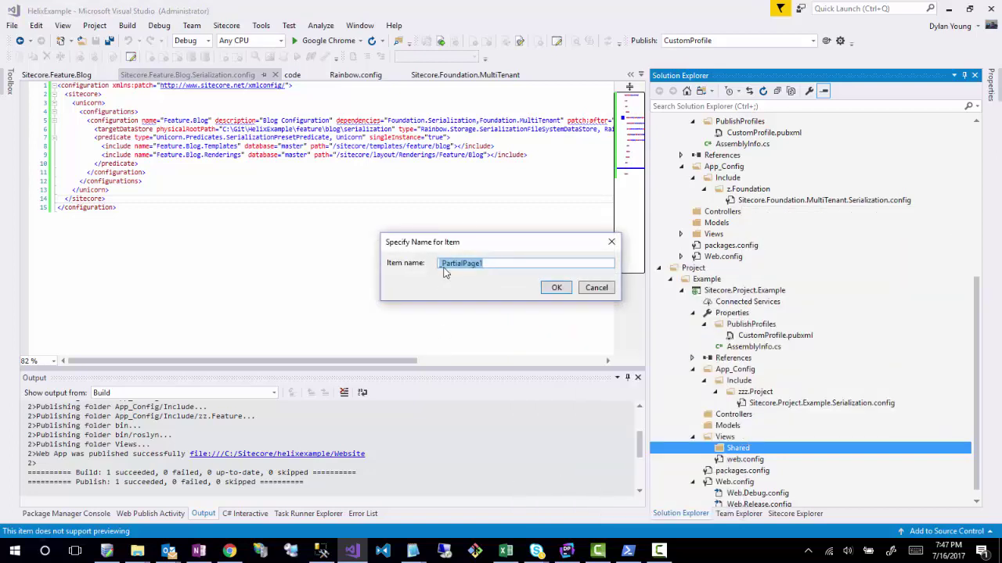
{"action": "type", "text": "Layout.cshtml"}
{"action": "key", "text": "Return"}
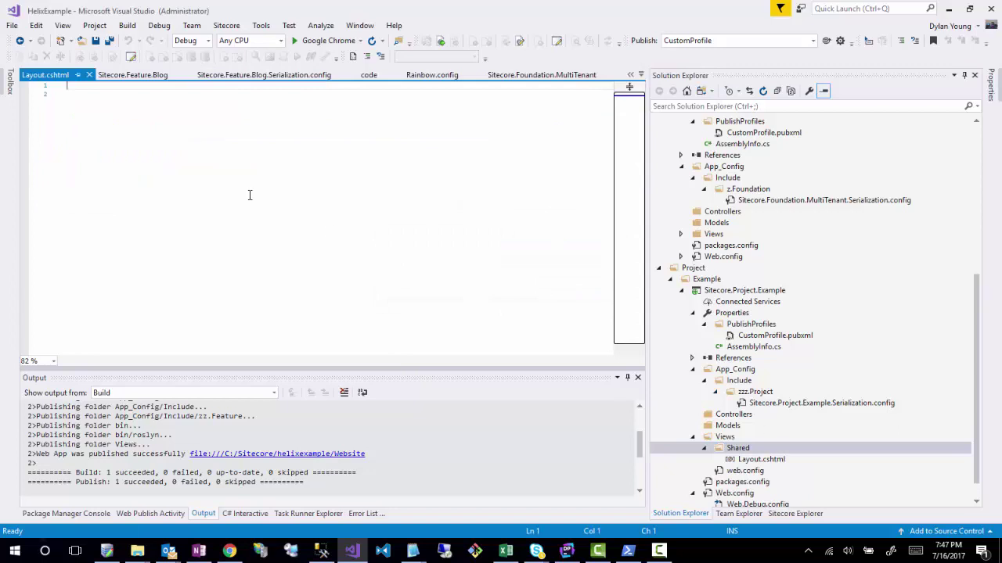
{"action": "key", "text": "ctrl+a"}
{"action": "key", "text": "Delete"}
{"action": "type", "text": "@"}
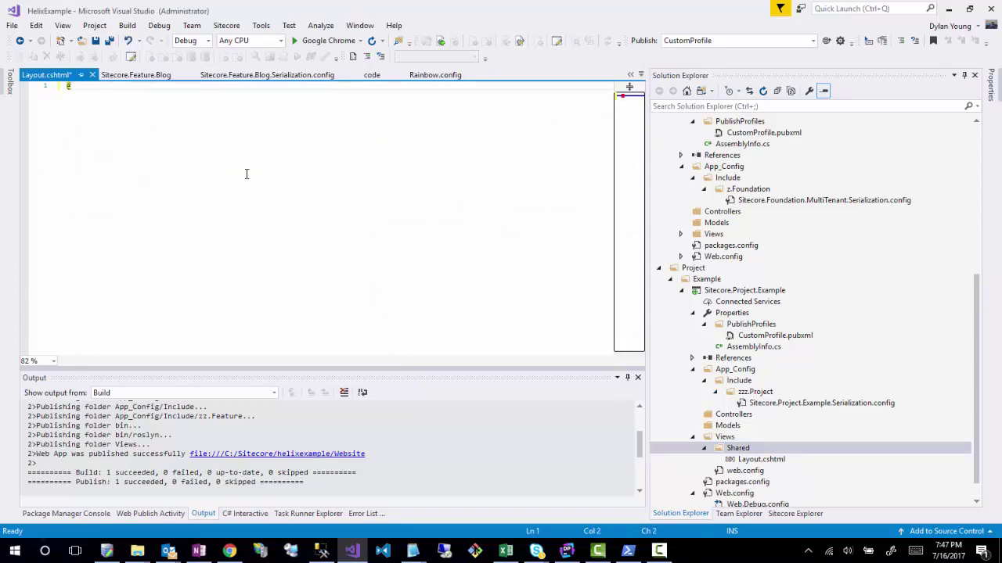
{"action": "type", "text": "model RenderingMo"}
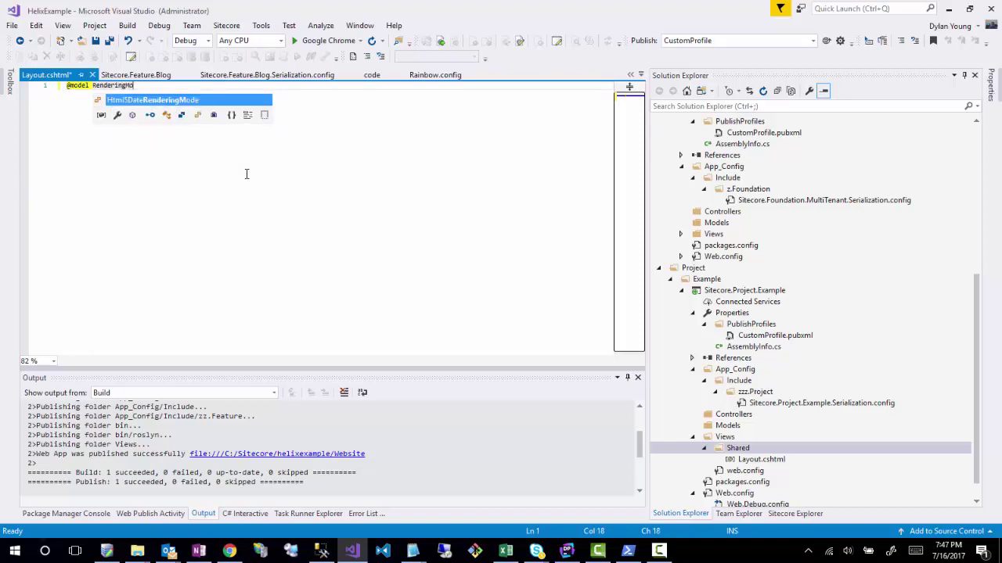
{"action": "type", "text": "del"}
{"action": "key", "text": "Escape"}
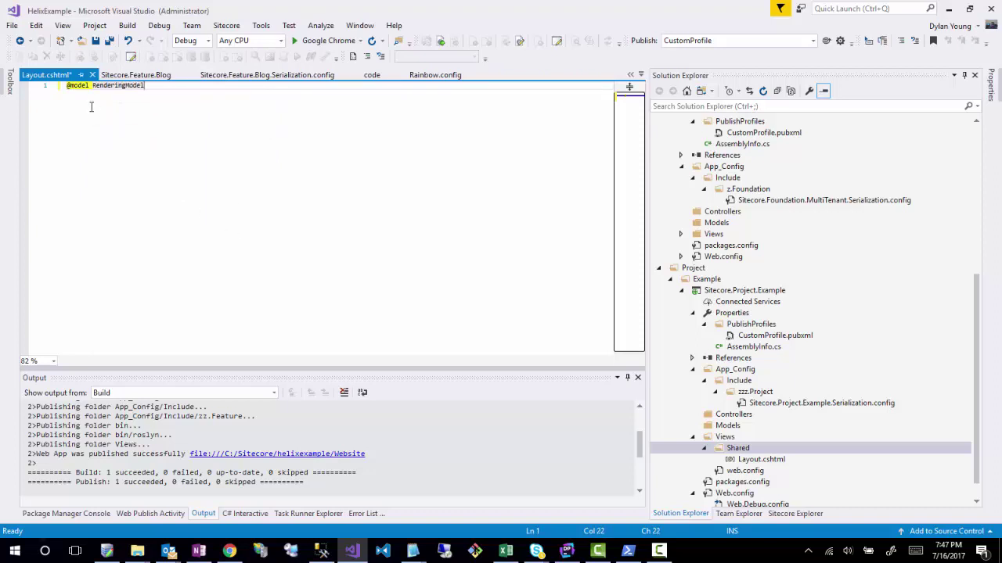
{"action": "left_click", "coordinate": [108, 85]}
- Remove the "code" namespace entry from the web.config in the Views folder and save the file
{"action": "double_click", "coordinate": [745, 470]}
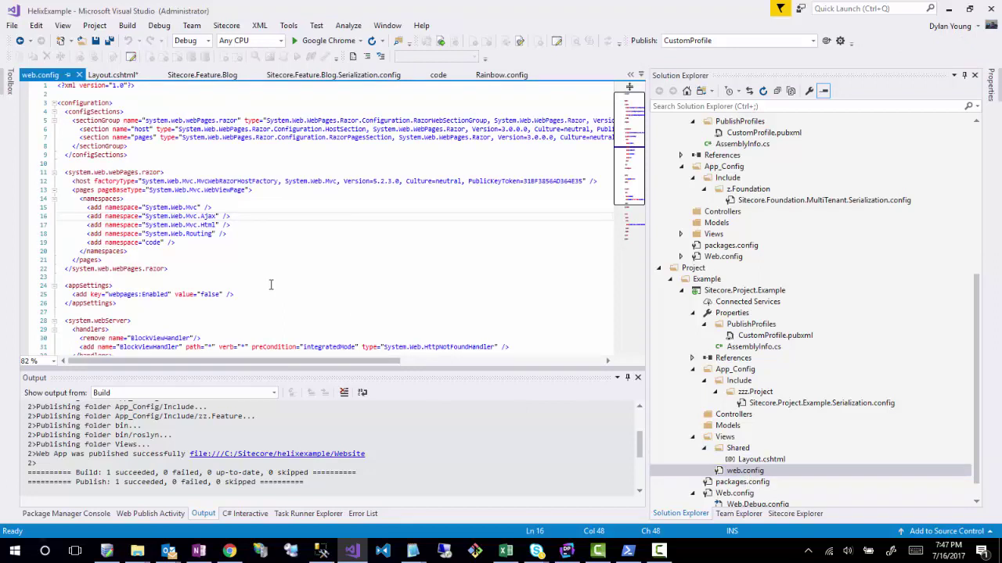
{"action": "left_click_drag", "start_coordinate": [181, 243], "coordinate": [242, 235]}
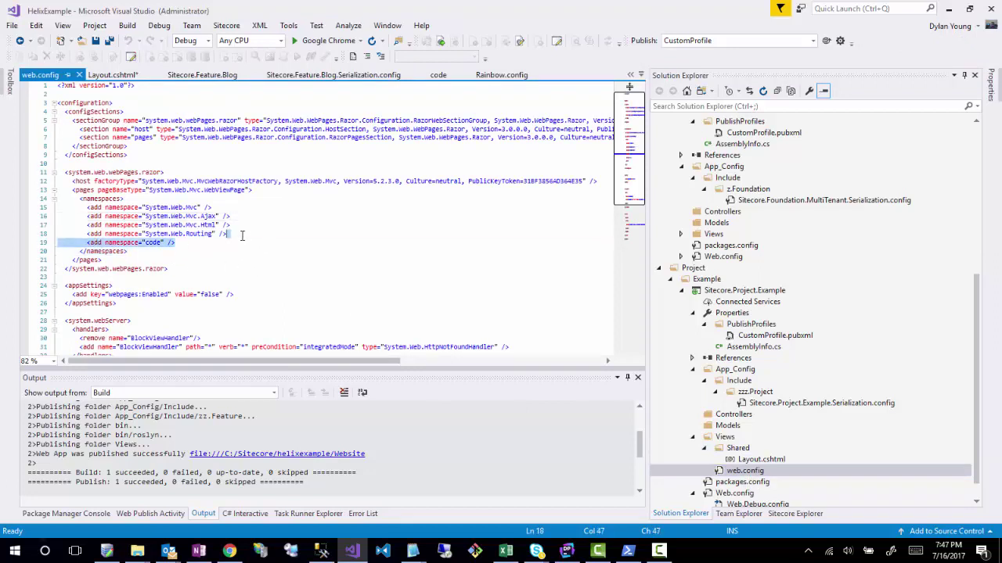
{"action": "key", "text": "BackSpace"}
{"action": "key", "text": "ctrl+s"}
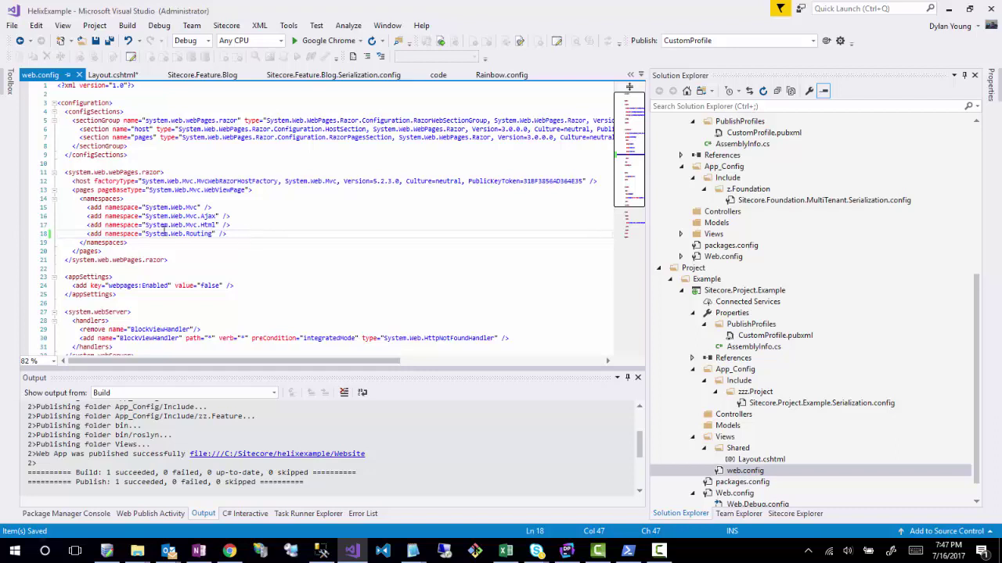
{"action": "left_click", "coordinate": [751, 472]}
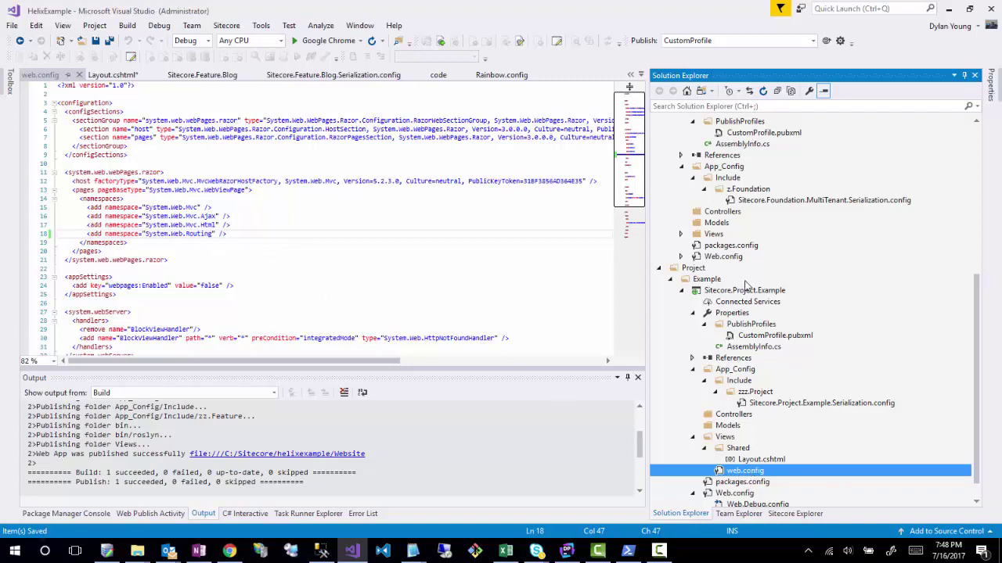
{"action": "scroll", "coordinate": [743, 470], "scroll_direction": "up", "scroll_amount": 6}
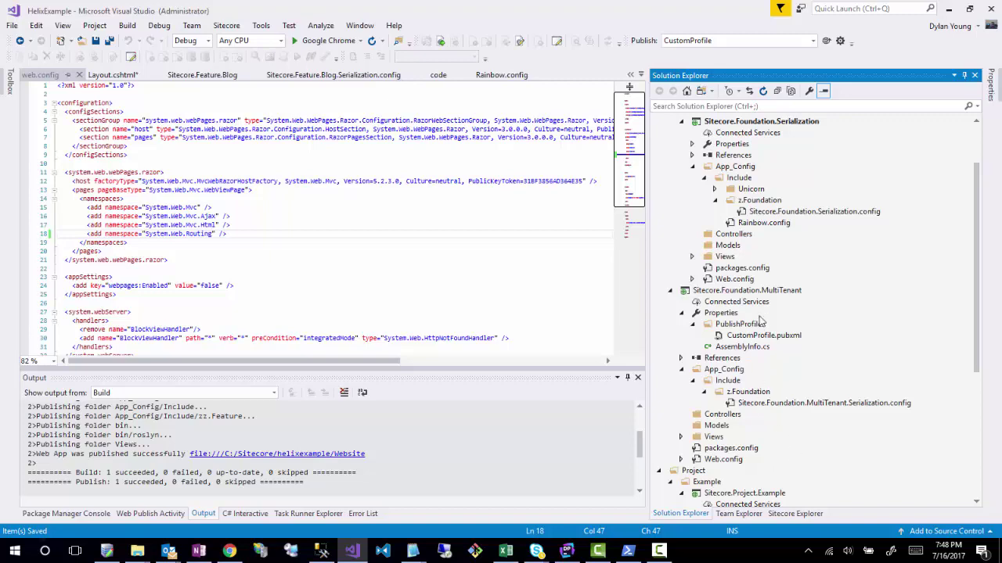
{"action": "scroll", "coordinate": [744, 425], "scroll_direction": "down", "scroll_amount": 7}
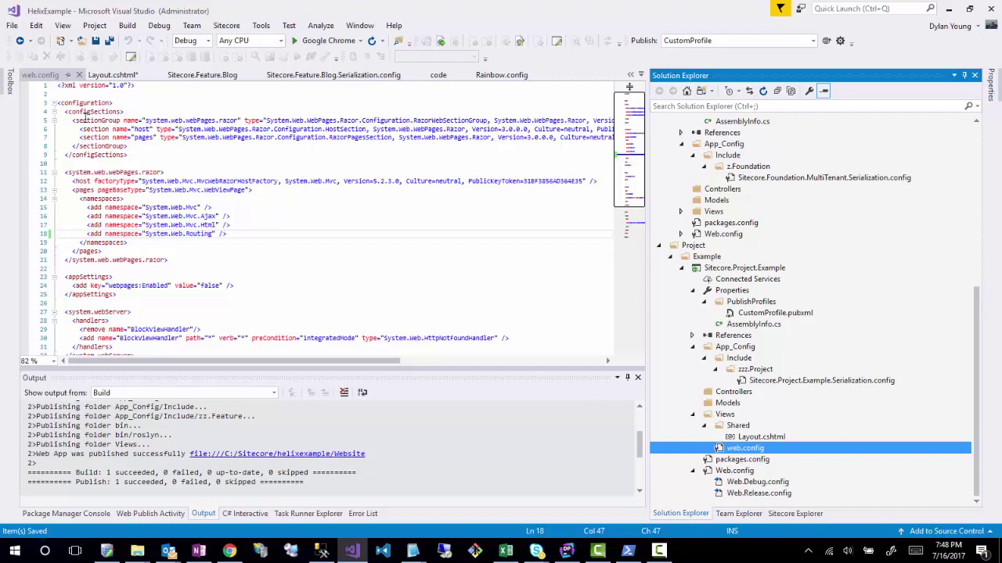
{"action": "left_click", "coordinate": [79, 74]}
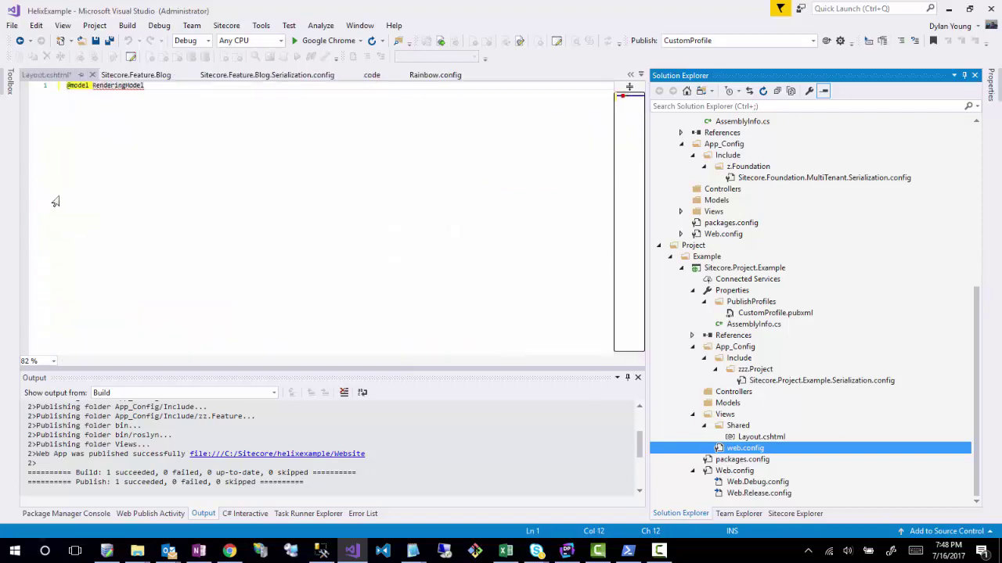
{"action": "left_click", "coordinate": [67, 88]}
{"action": "key", "text": "Return"}
{"action": "key", "text": "Up"}
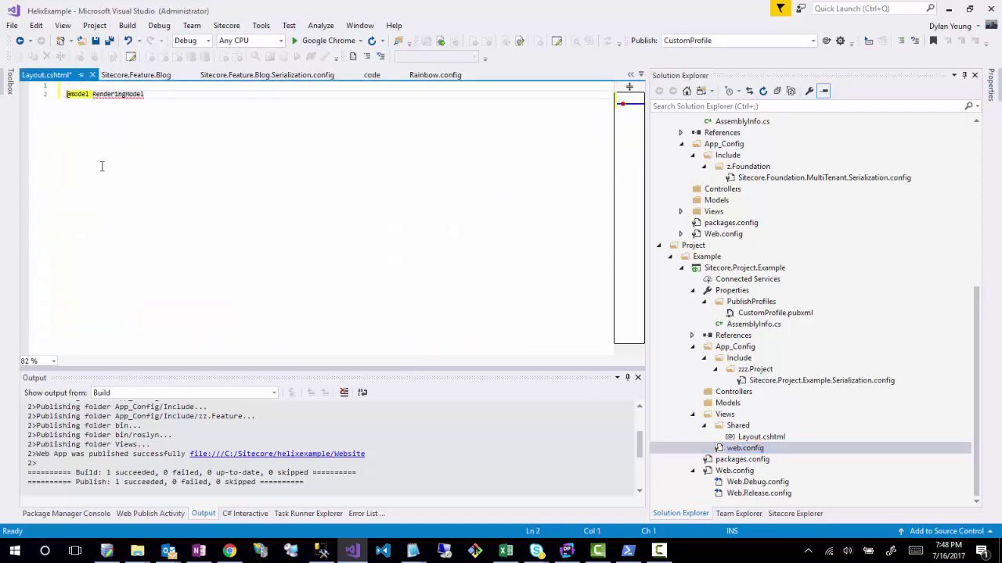
{"action": "key", "text": "Up"}
{"action": "type", "text": "@using Sitecor"}
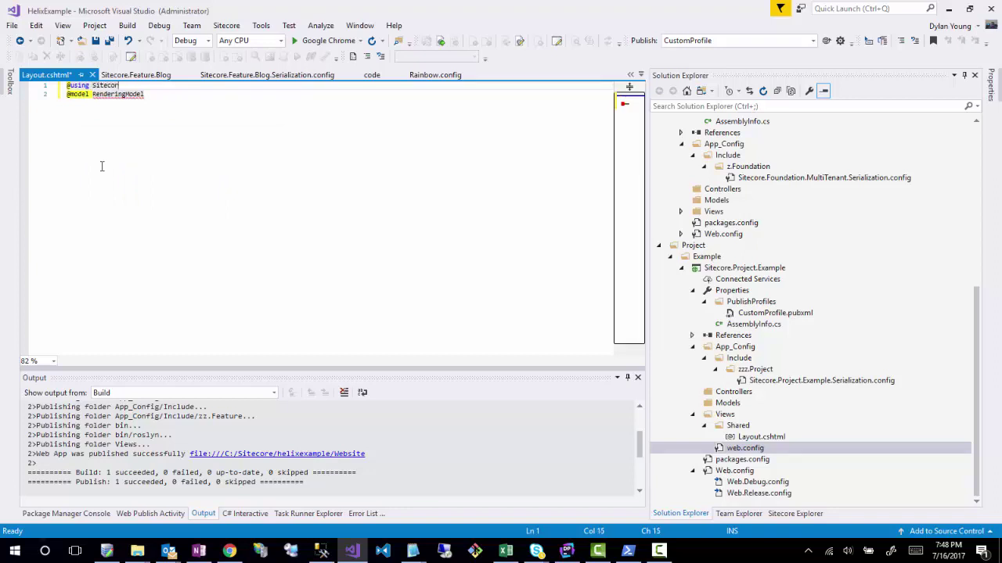
{"action": "type", "text": "e.Presentation"}
{"action": "left_click", "coordinate": [137, 134]}
{"action": "key", "text": "ctrl+s"}
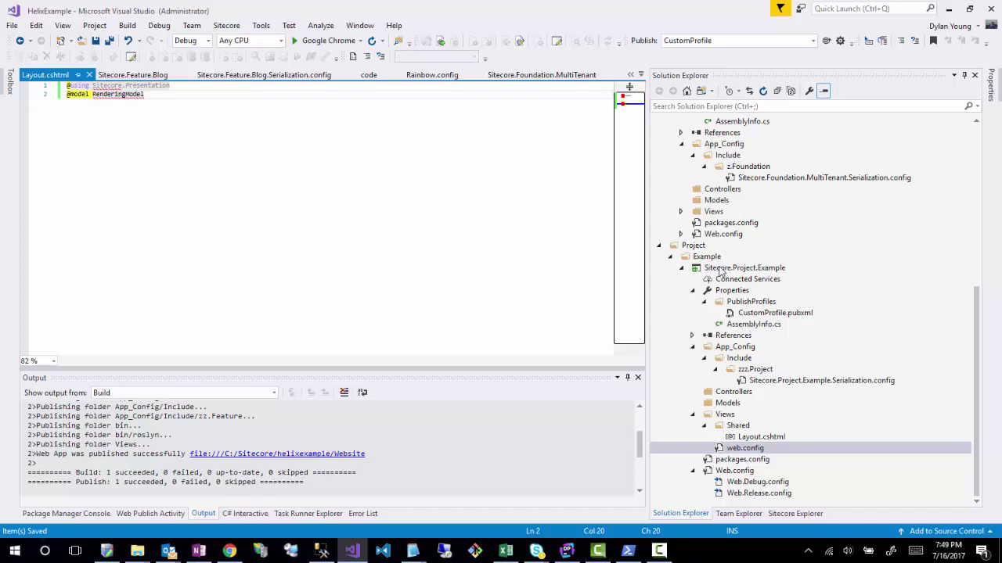
- Switch to Chrome, open Sitecore's license details, search Google for "161221 sitecore" to identify the release, and return to the Content Editor
{"action": "left_click", "coordinate": [229, 551]}
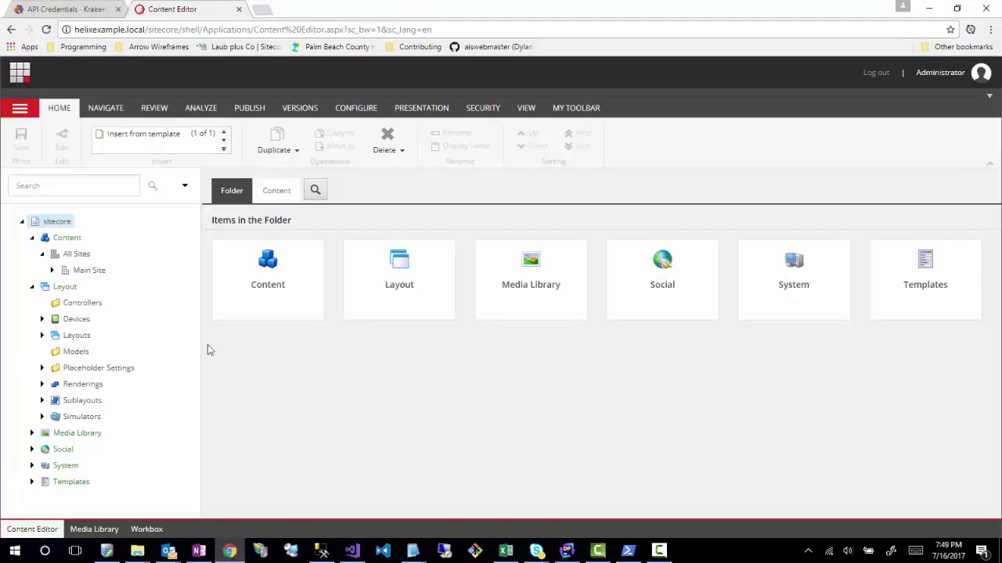
{"action": "left_click", "coordinate": [17, 113]}
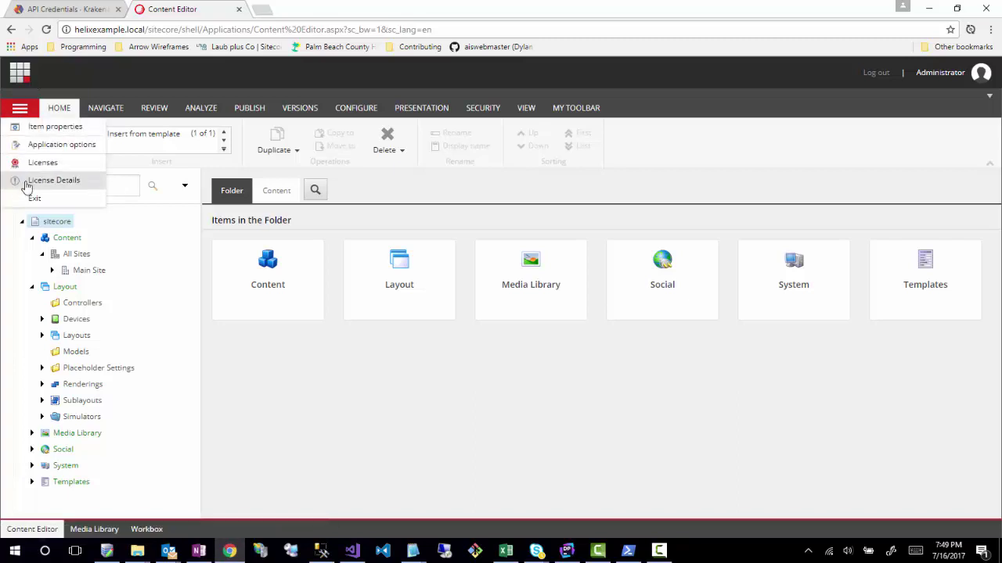
{"action": "left_click", "coordinate": [38, 180]}
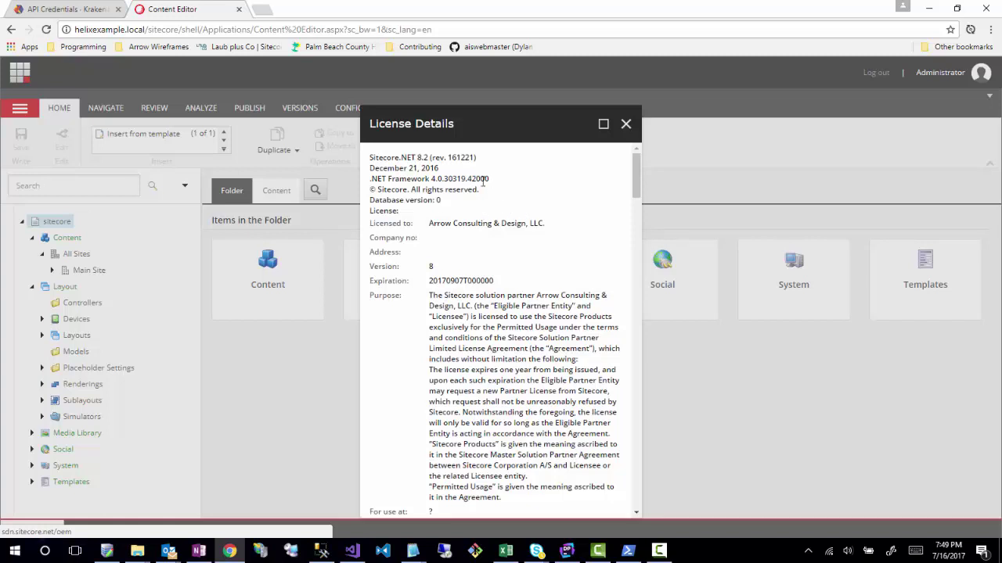
{"action": "double_click", "coordinate": [462, 157]}
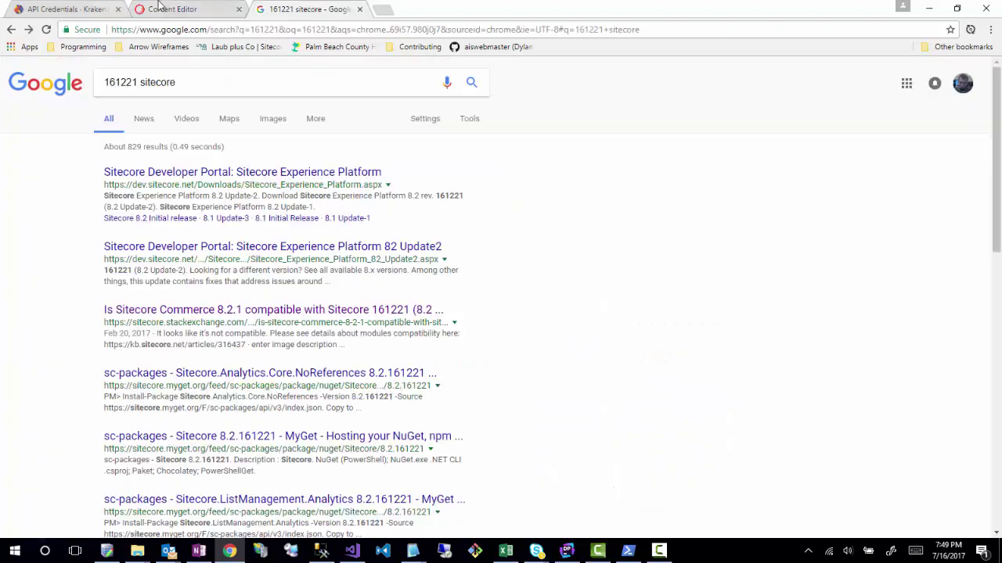
{"action": "left_click", "coordinate": [159, 7]}
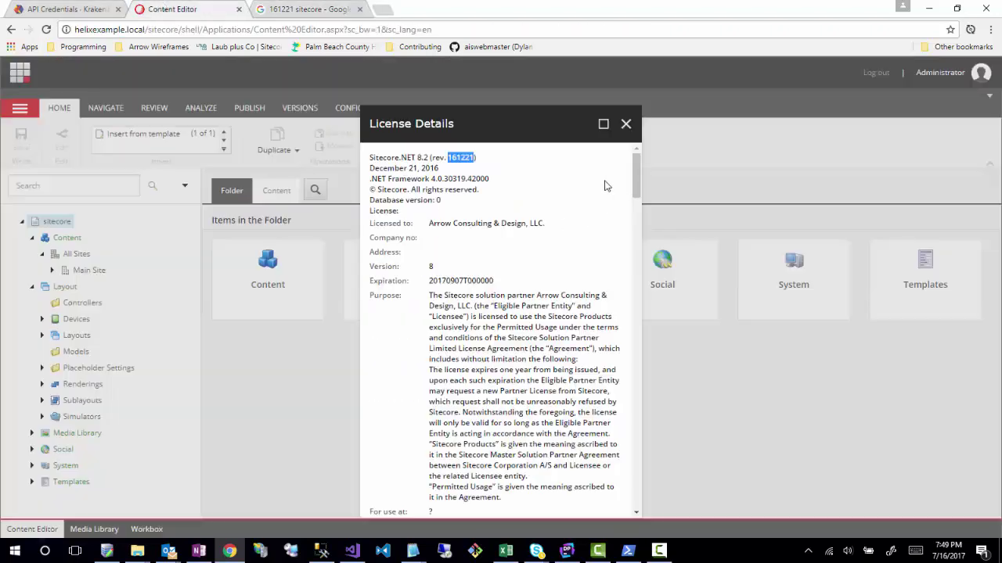
- Close the license details, switch to Visual Studio, and open NuGet package management for Sitecore.Project.Example with Sitecore as the package source
{"action": "left_click", "coordinate": [626, 126]}
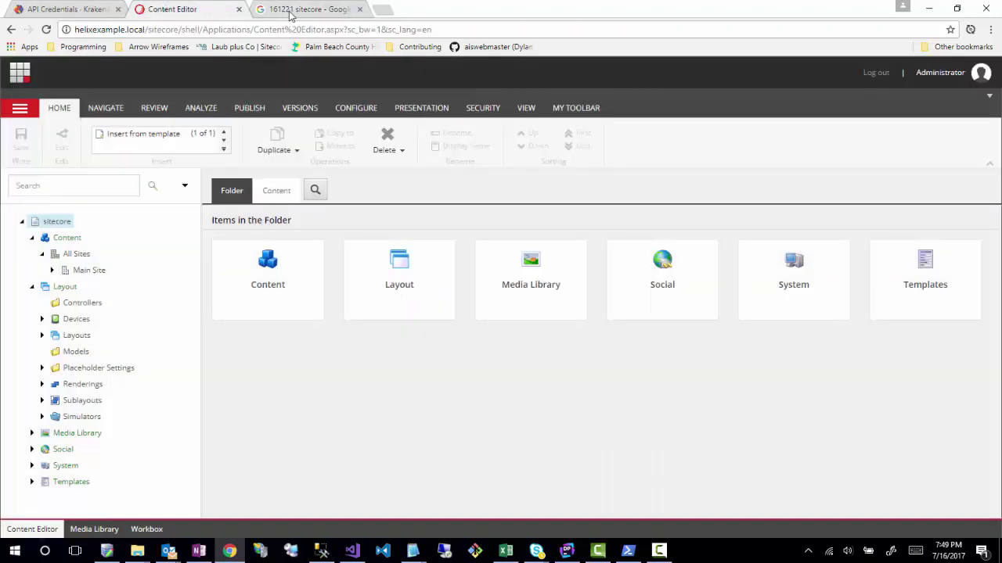
{"action": "left_click", "coordinate": [351, 551]}
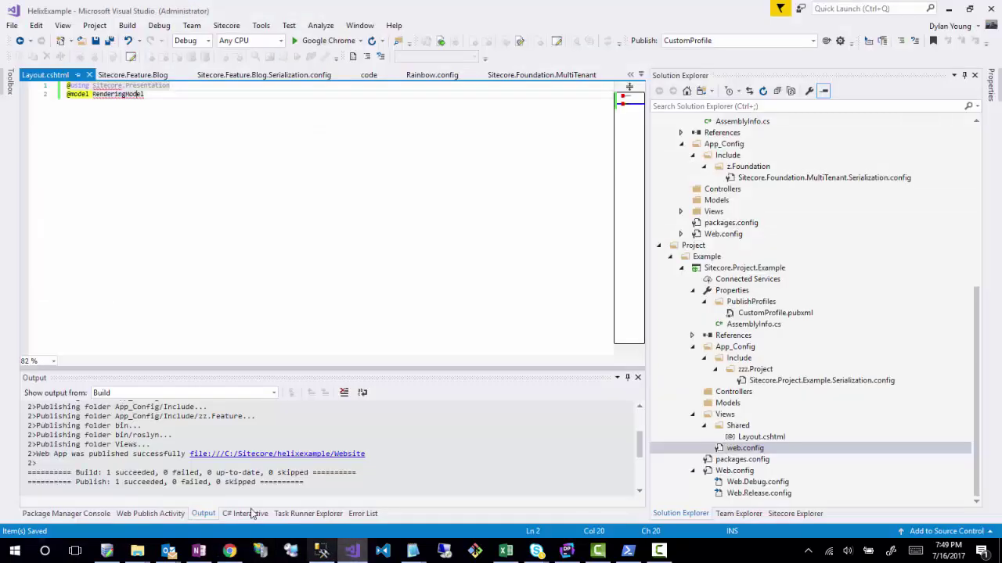
{"action": "left_click", "coordinate": [714, 270]}
{"action": "right_click", "coordinate": [714, 270]}
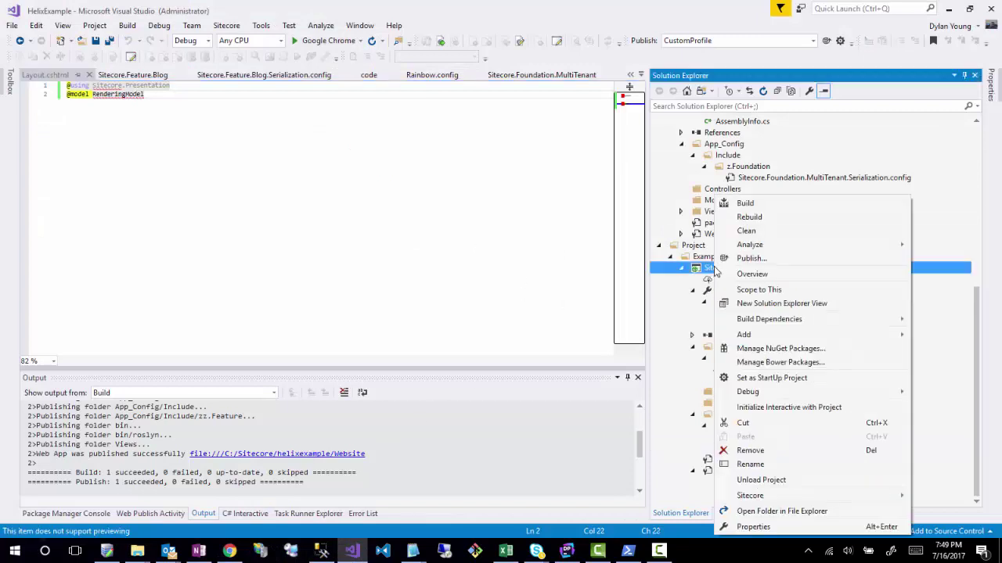
{"action": "mouse_move", "coordinate": [757, 335]}
{"action": "left_click", "coordinate": [786, 349]}
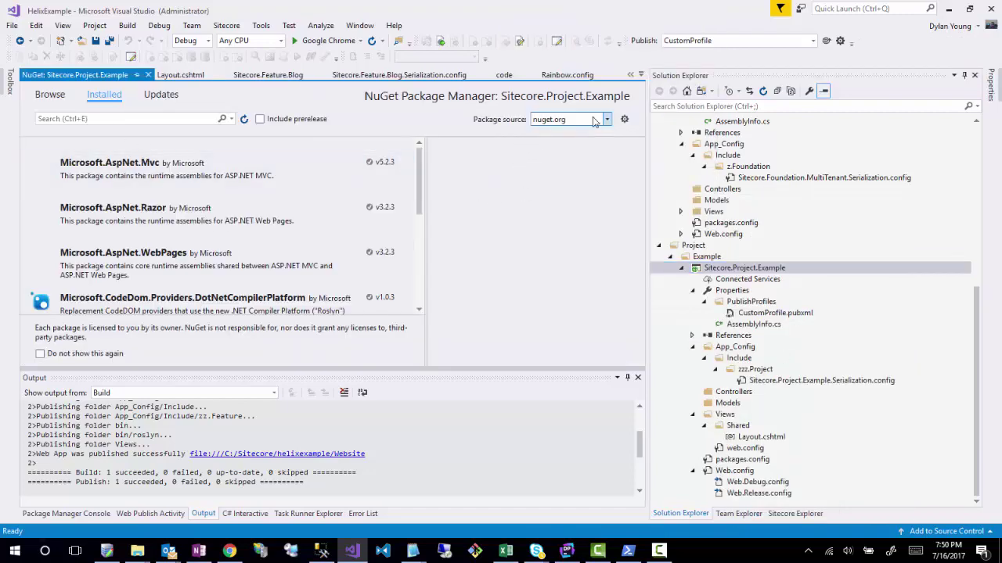
{"action": "left_click", "coordinate": [607, 119]}
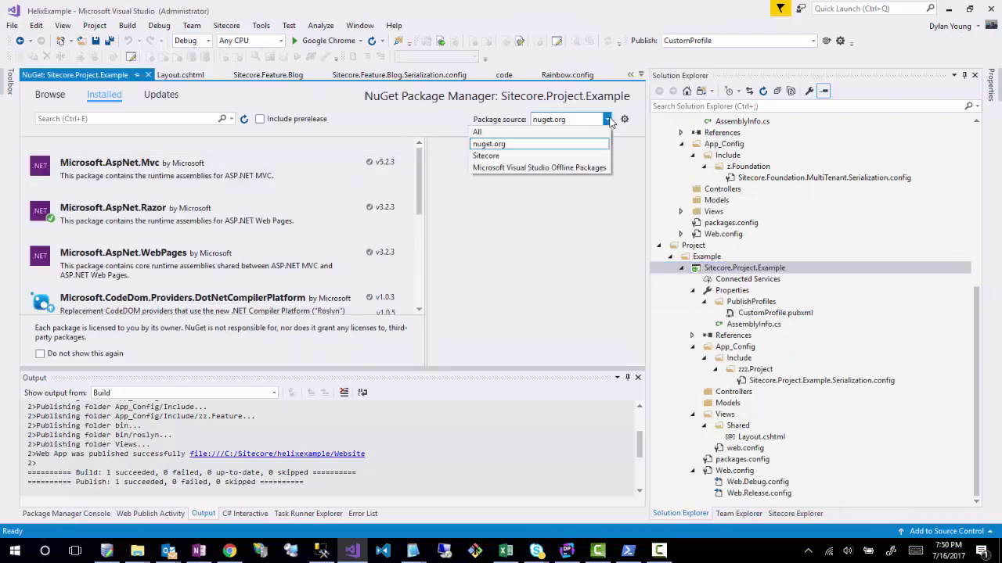
{"action": "left_click", "coordinate": [491, 157]}
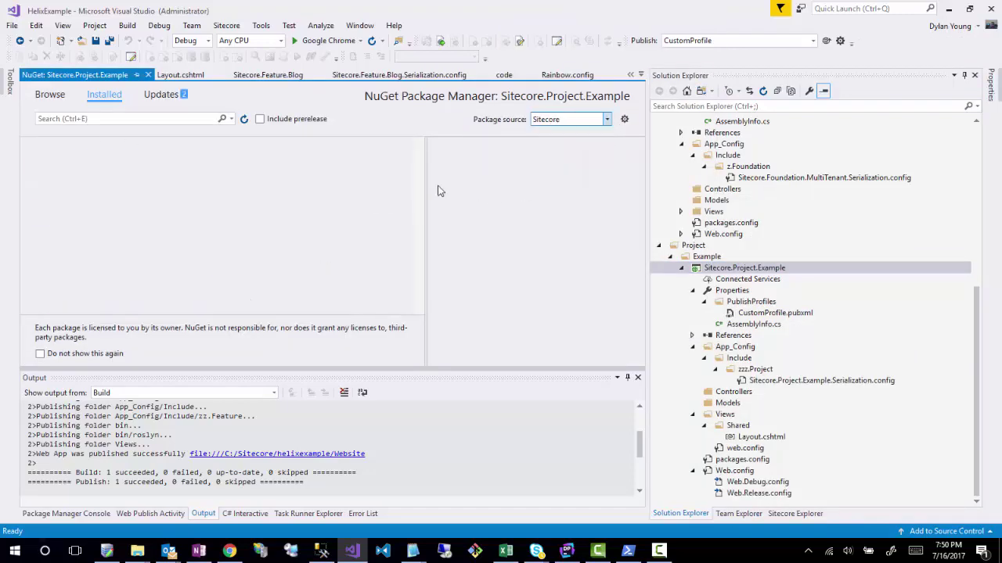
- Search the available packages for "Sitecore.Kernel.No" and select Sitecore.Kernel.NoReferences
{"action": "left_click", "coordinate": [120, 119]}
{"action": "type", "text": "Sitecore.Kernel"}
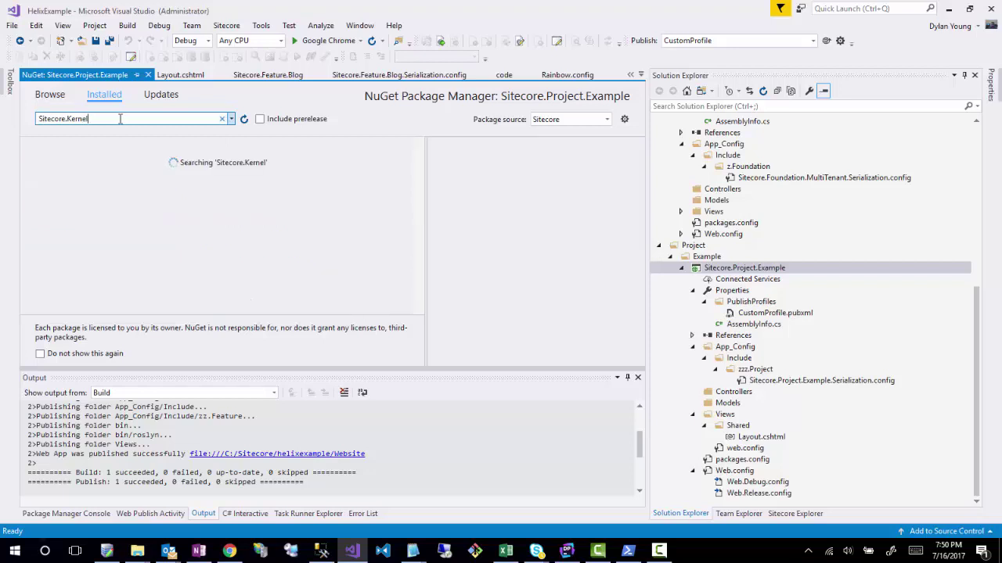
{"action": "type", "text": ".No"}
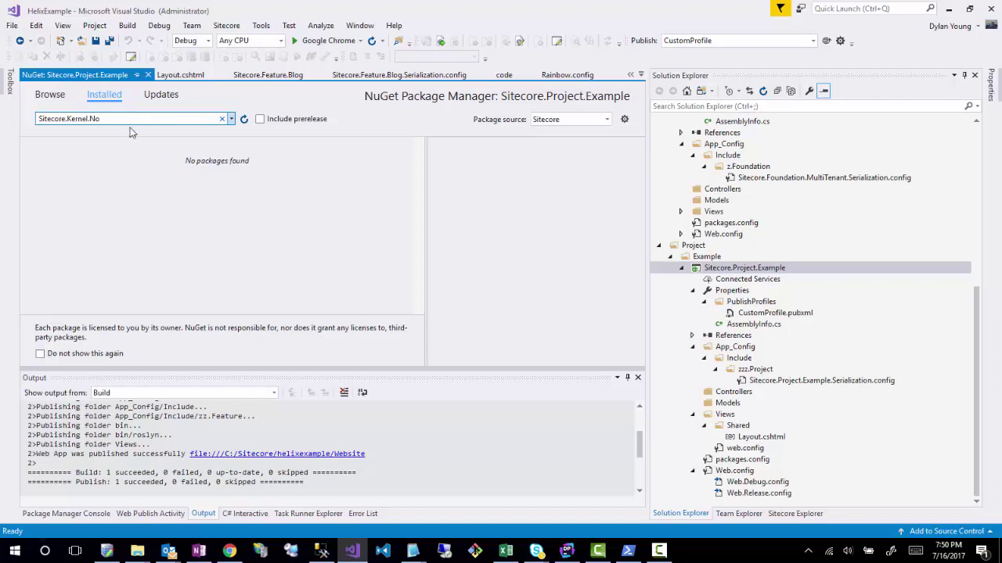
{"action": "left_click", "coordinate": [49, 94]}
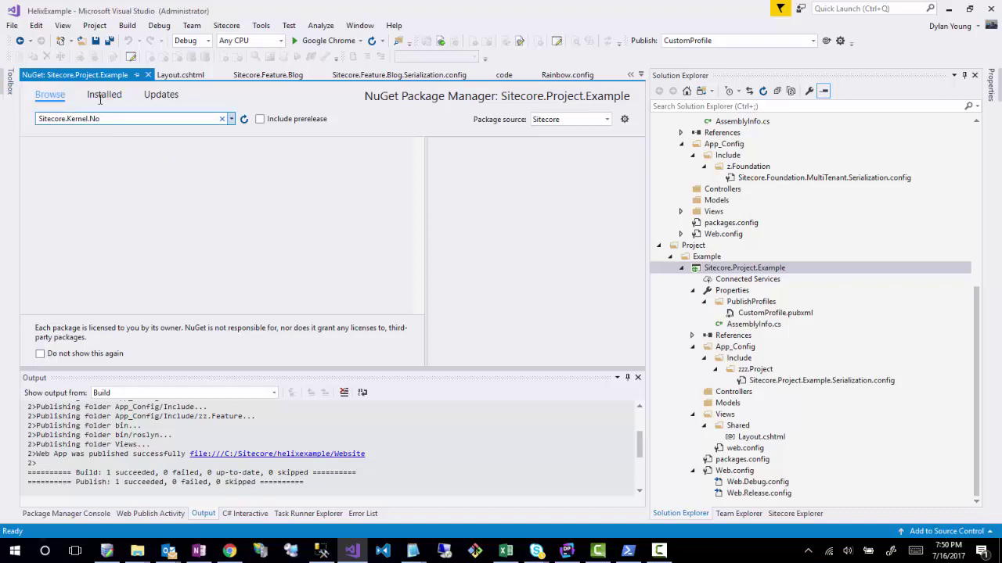
{"action": "left_click", "coordinate": [114, 182]}
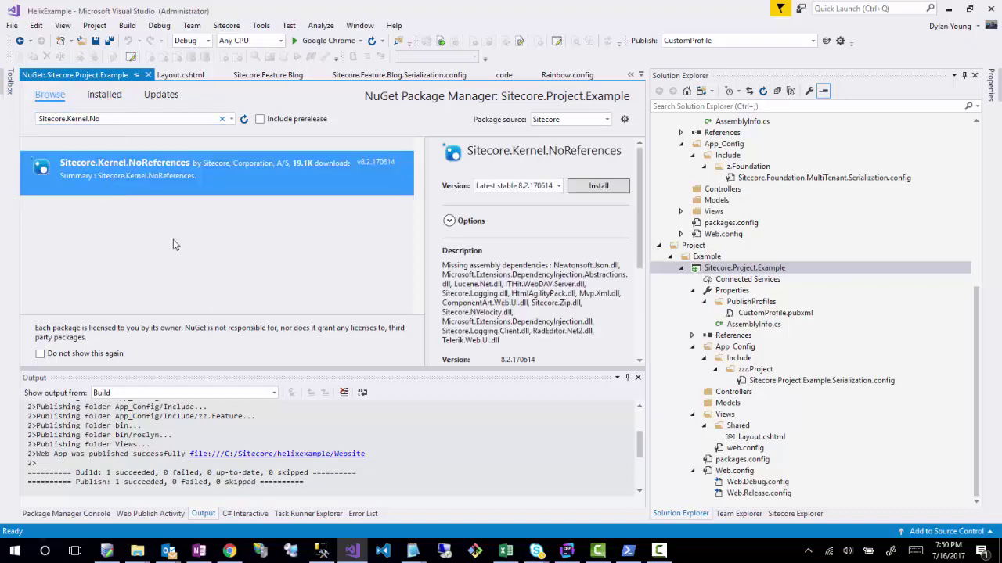
- Install version 8.2.161221 of Sitecore.Kernel.NoReferences and check the project's references
{"action": "left_click", "coordinate": [514, 185]}
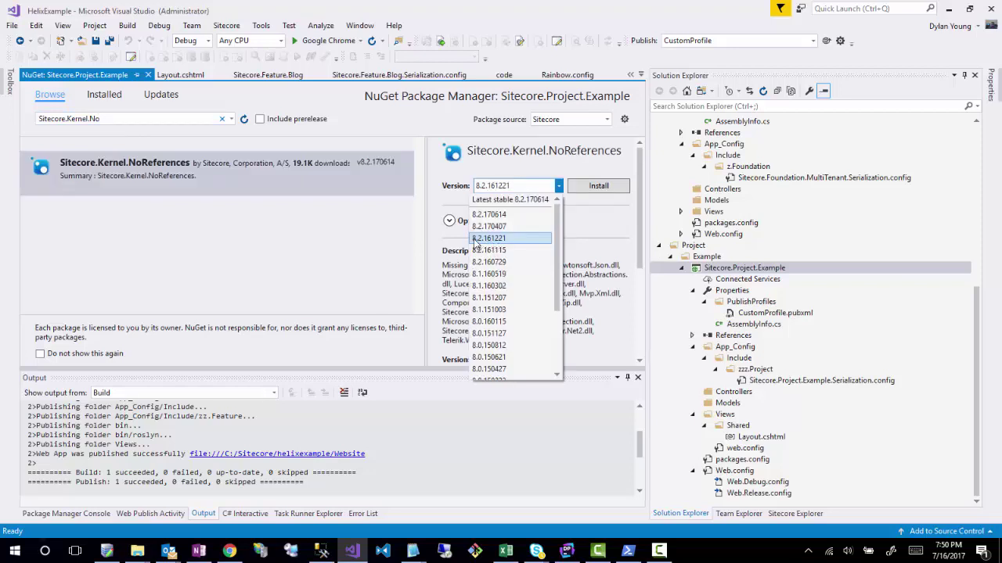
{"action": "left_click", "coordinate": [494, 239]}
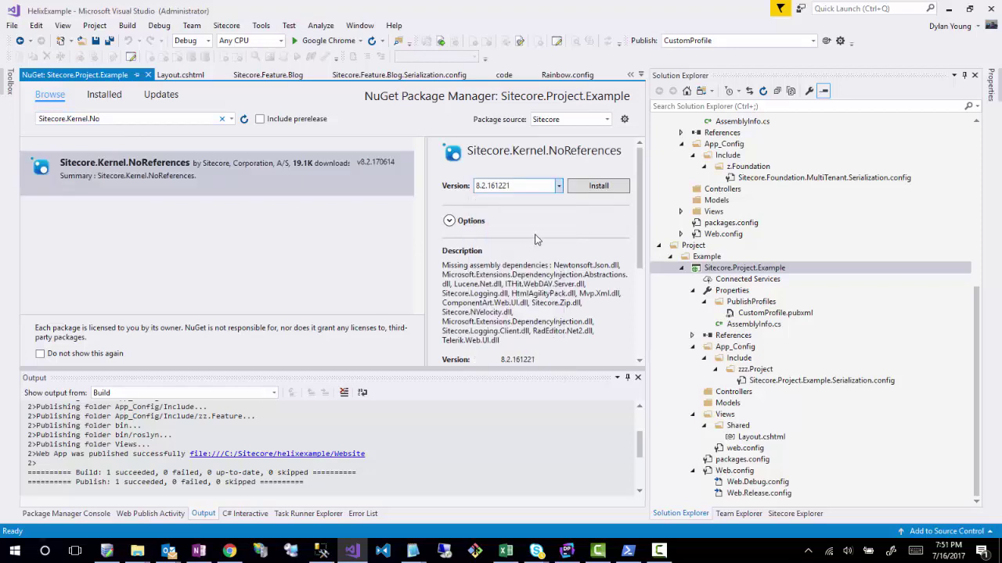
{"action": "left_click", "coordinate": [593, 188]}
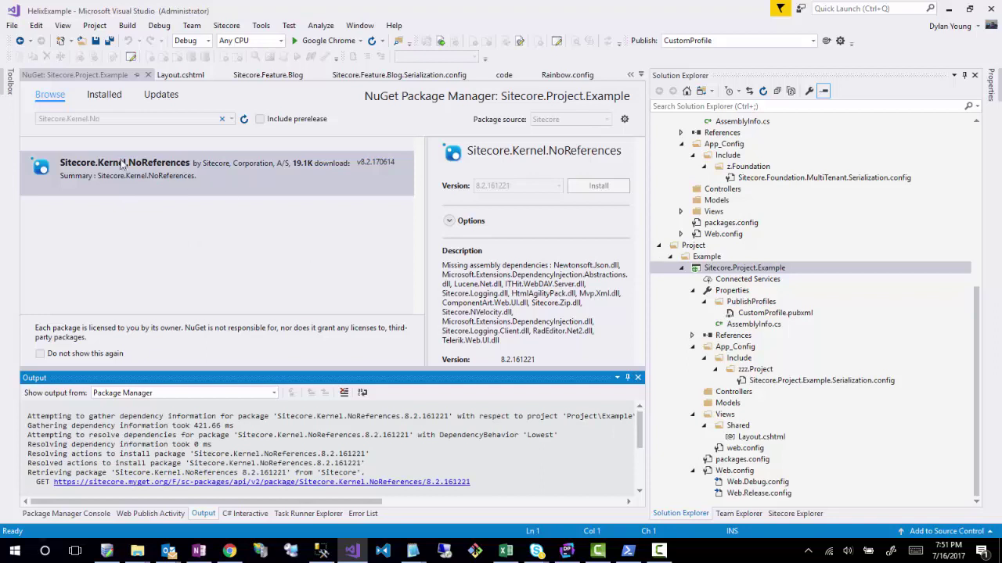
{"action": "left_click", "coordinate": [304, 280]}
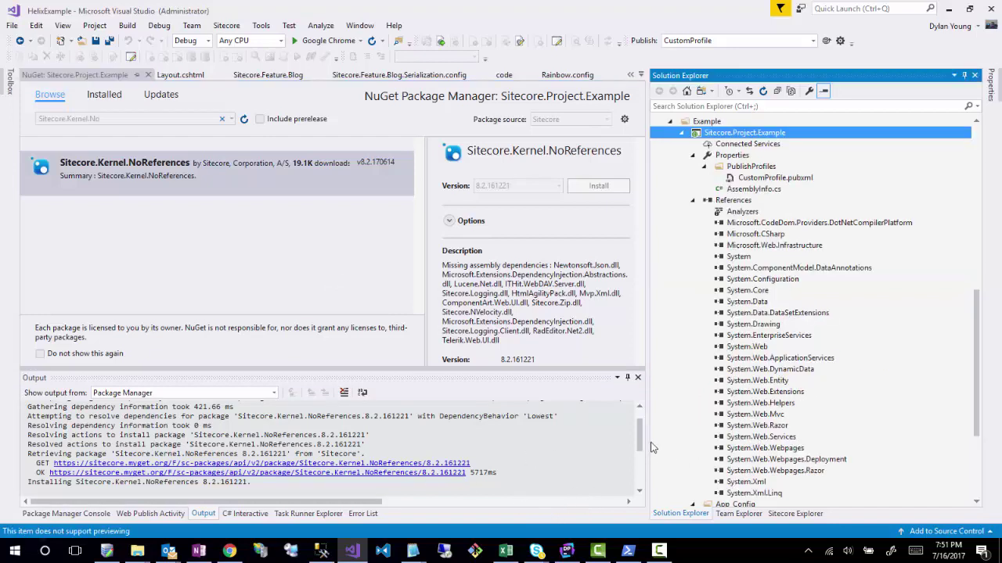
{"action": "left_click_drag", "start_coordinate": [642, 438], "coordinate": [642, 450]}
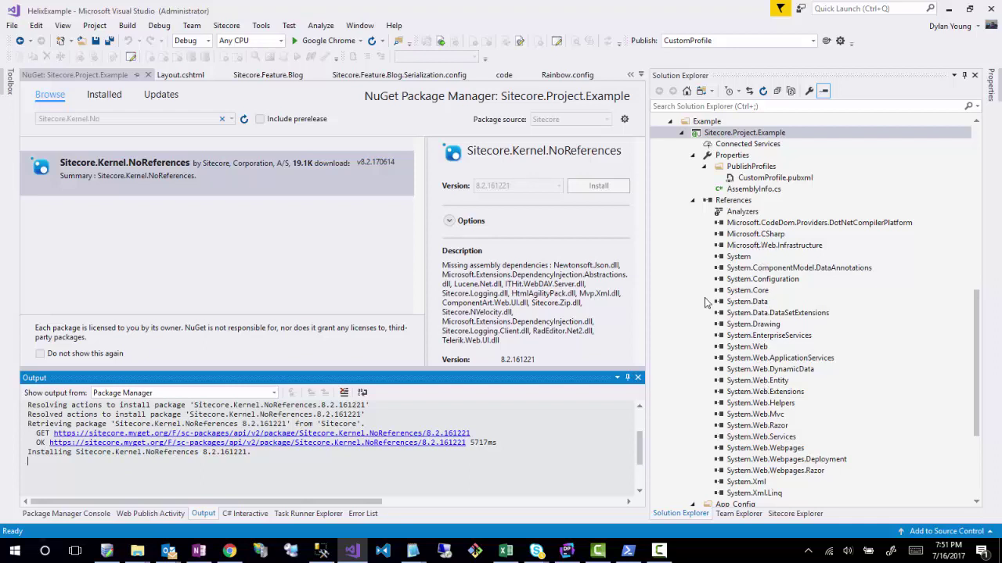
{"action": "left_click", "coordinate": [692, 200]}
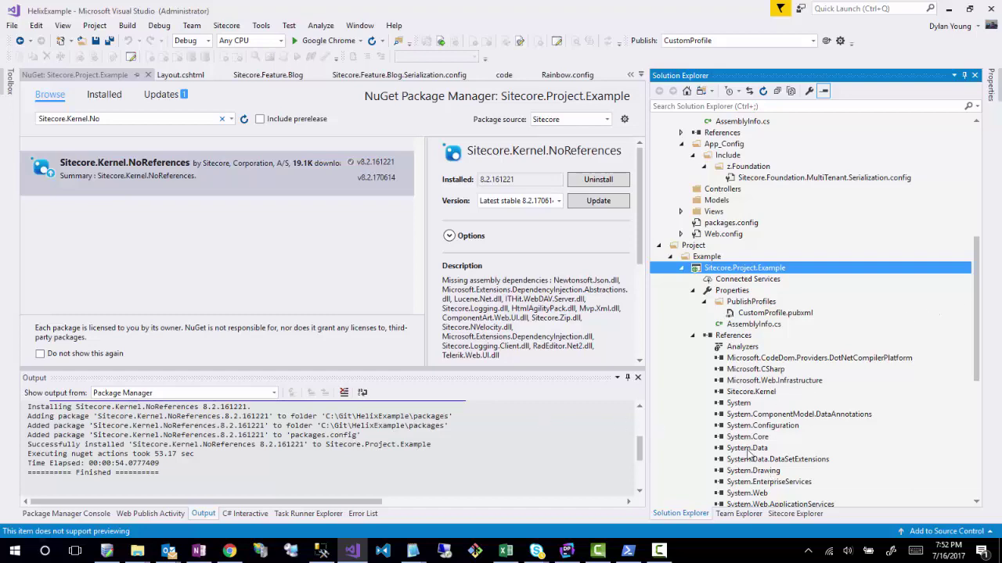
- Change the package search to "Sitecore.Mvc.No" and select Sitecore.Mvc.NoReferences
{"action": "left_click_drag", "start_coordinate": [977, 281], "coordinate": [978, 312]}
{"action": "right_click", "coordinate": [716, 194]}
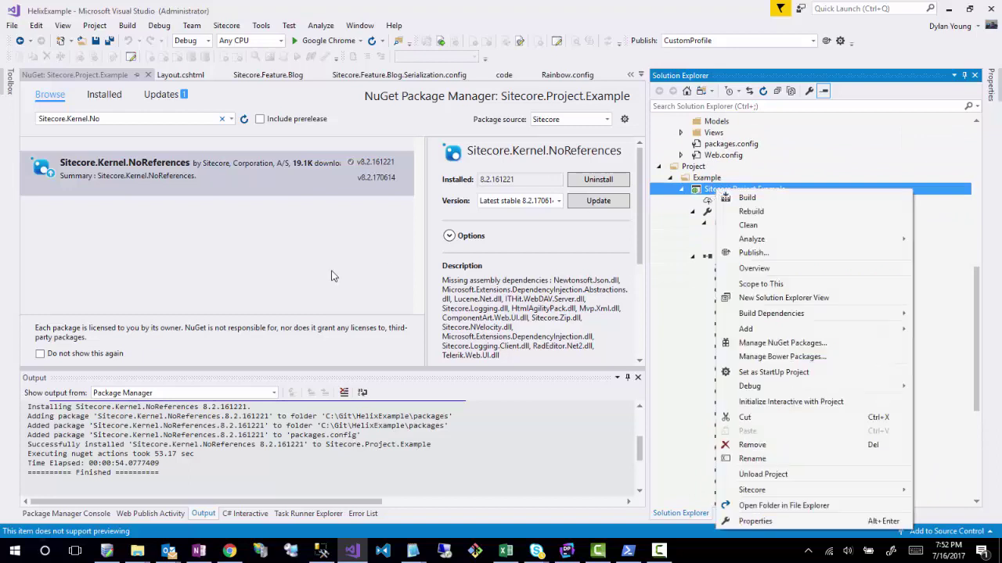
{"action": "left_click", "coordinate": [50, 134]}
{"action": "left_click_drag", "start_coordinate": [100, 119], "coordinate": [68, 122]}
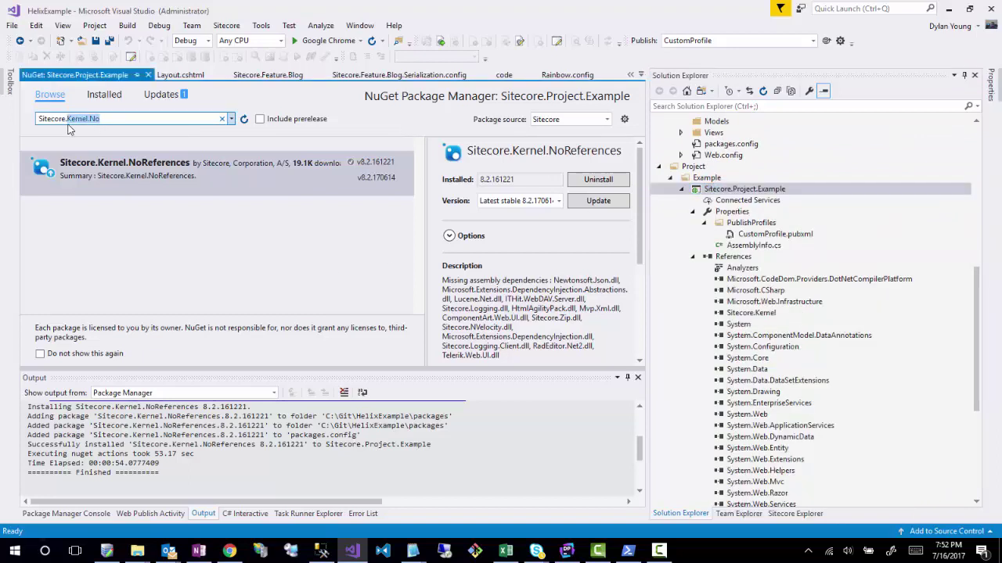
{"action": "type", "text": "Mvc.No"}
{"action": "left_click", "coordinate": [135, 178]}
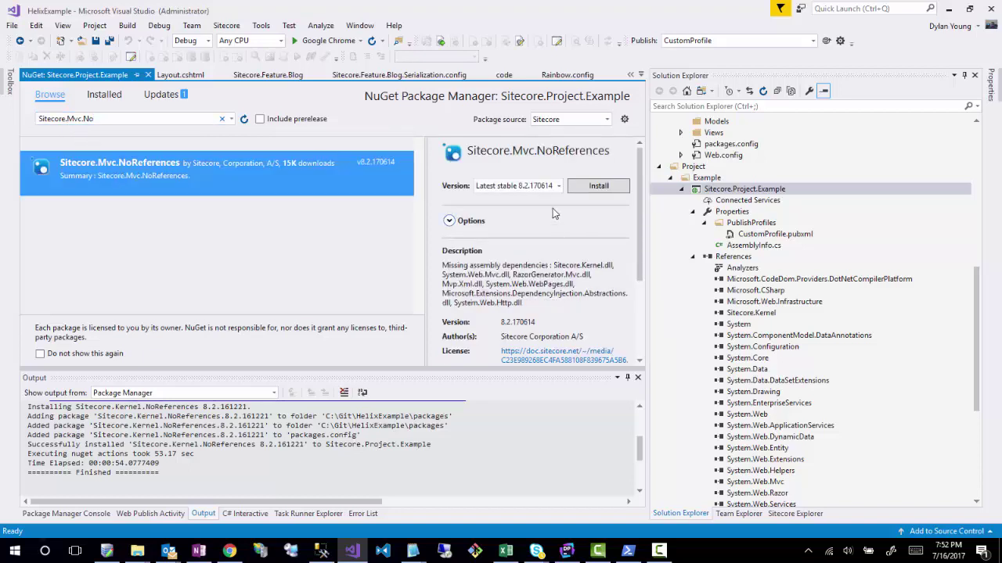
- Install version 8.2.161221 of Sitecore.Mvc.NoReferences in the project
{"action": "left_click", "coordinate": [557, 186]}
{"action": "key", "text": "Escape"}
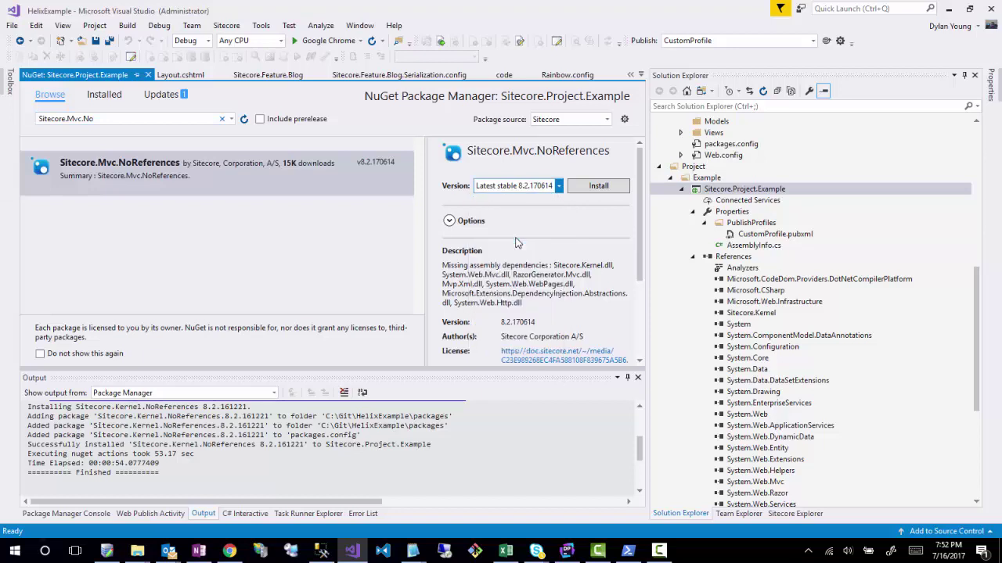
{"action": "key", "text": "Down"}
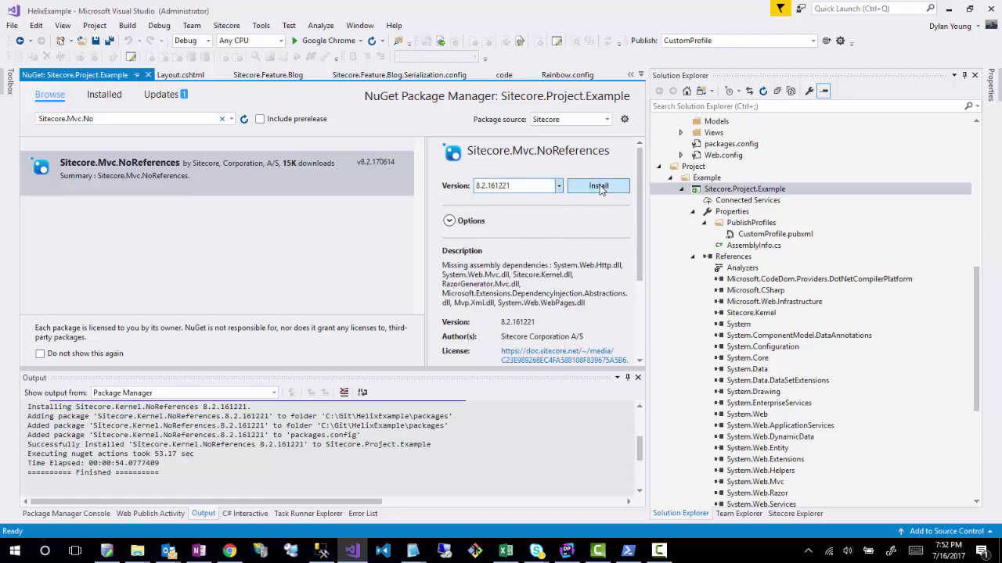
{"action": "left_click", "coordinate": [599, 188]}
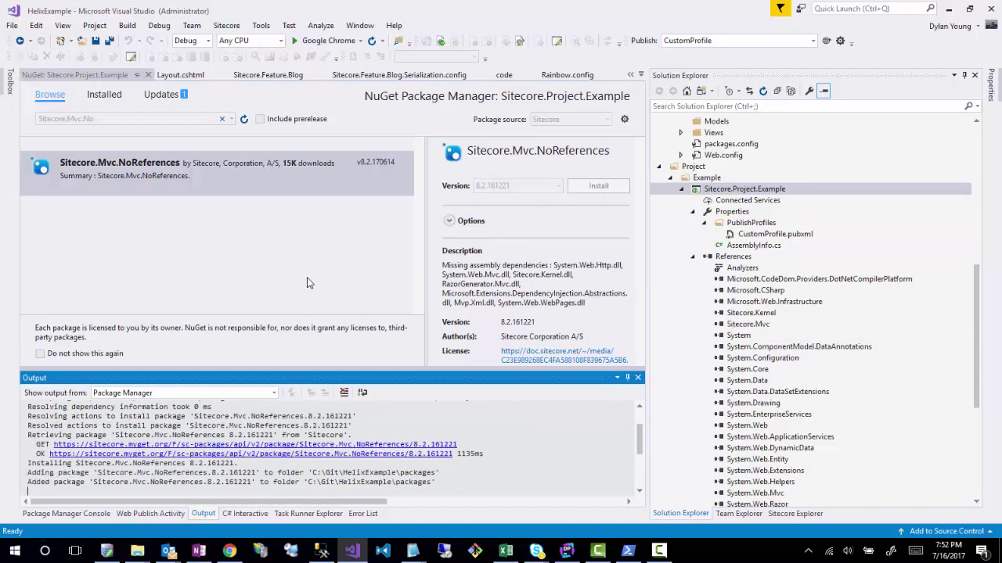
- Close the NuGet package manager and open Layout.cshtml from the Views/Shared folder
{"action": "left_click", "coordinate": [148, 74]}
{"action": "scroll", "coordinate": [820, 418], "scroll_direction": "down", "scroll_amount": 7}
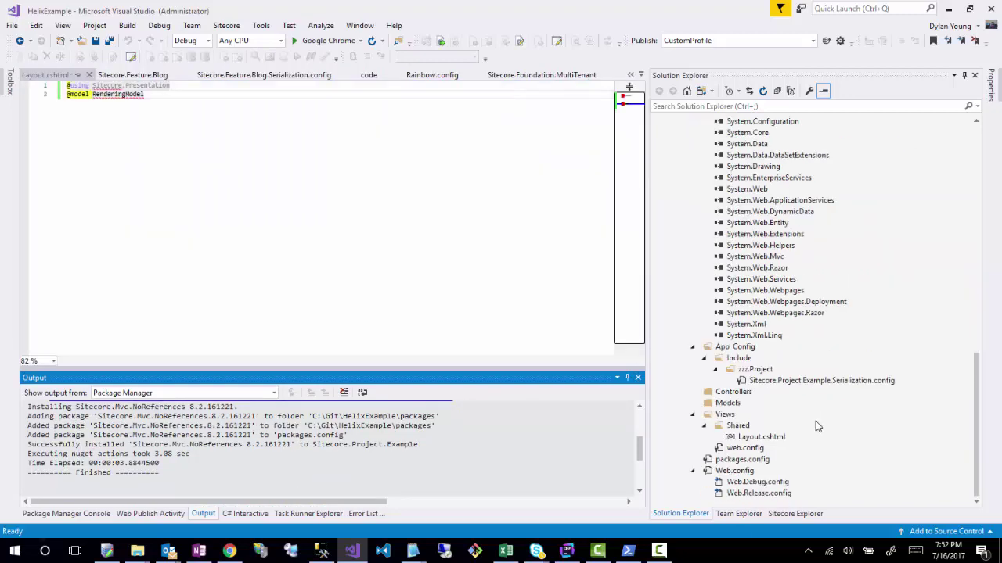
{"action": "double_click", "coordinate": [759, 438]}
{"action": "left_click", "coordinate": [179, 83]}
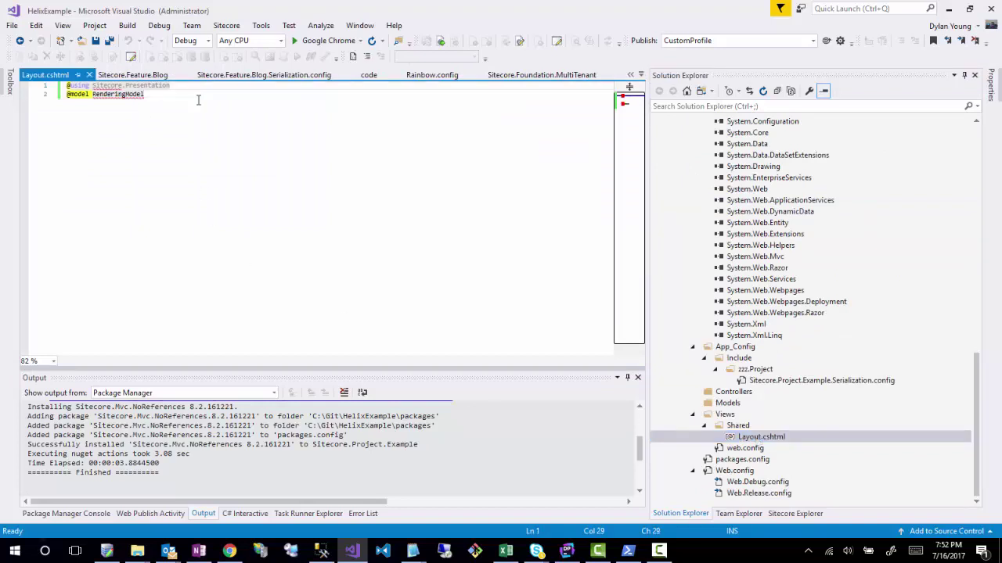
{"action": "key", "text": "BackSpace"}
{"action": "key", "text": "BackSpace"}
{"action": "key", "text": "BackSpace"}
{"action": "key", "text": "BackSpace"}
{"action": "key", "text": "BackSpace"}
{"action": "key", "text": "BackSpace"}
{"action": "key", "text": "BackSpace"}
{"action": "key", "text": "BackSpace"}
{"action": "key", "text": "BackSpace"}
{"action": "key", "text": "BackSpace"}
{"action": "key", "text": "BackSpace"}
{"action": "key", "text": "BackSpace"}
{"action": "key", "text": "BackSpace"}
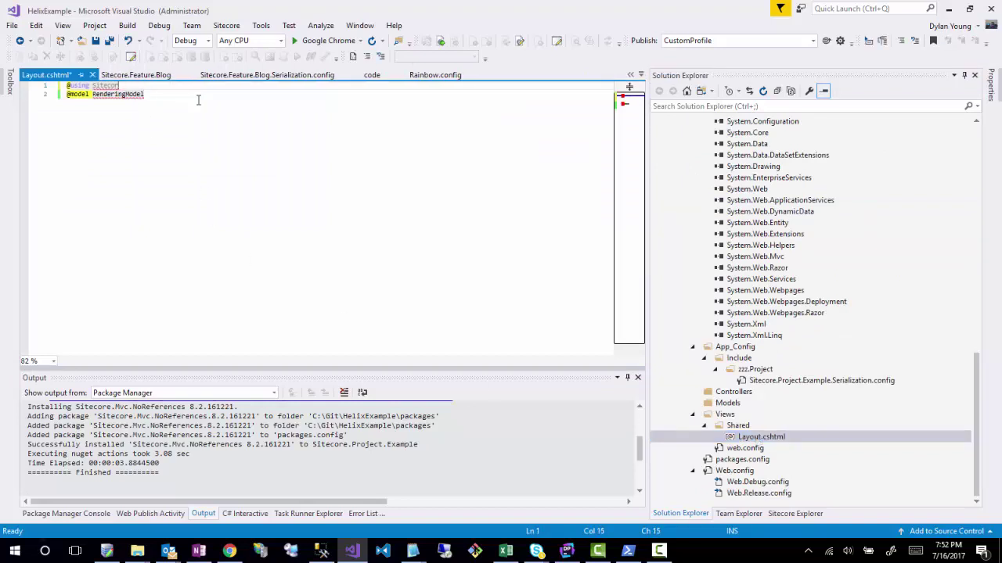
{"action": "type", "text": "e.Mvc.Presentation"}
{"action": "key", "text": "Return"}
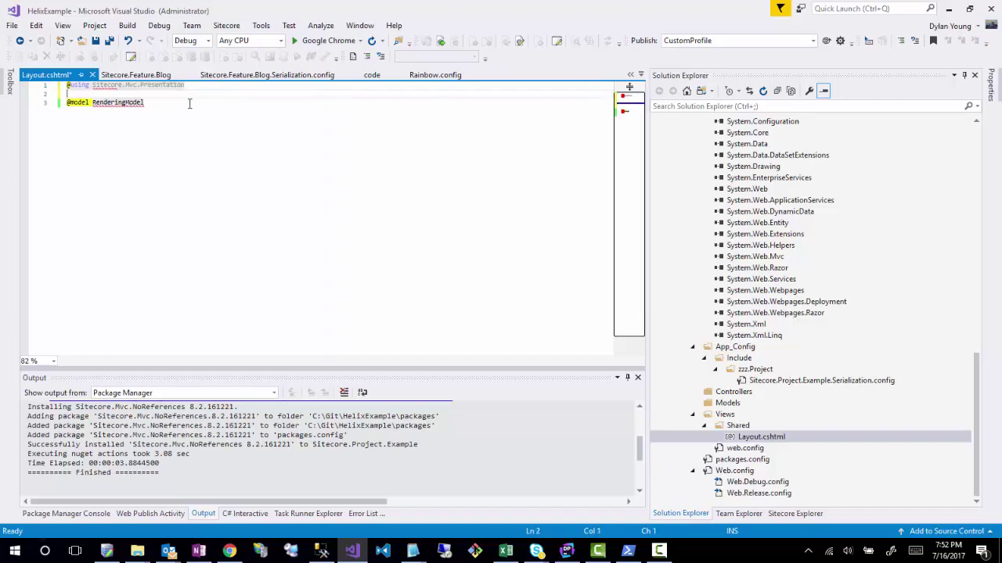
{"action": "left_click", "coordinate": [190, 103]}
{"action": "key", "text": "ctrl+s"}
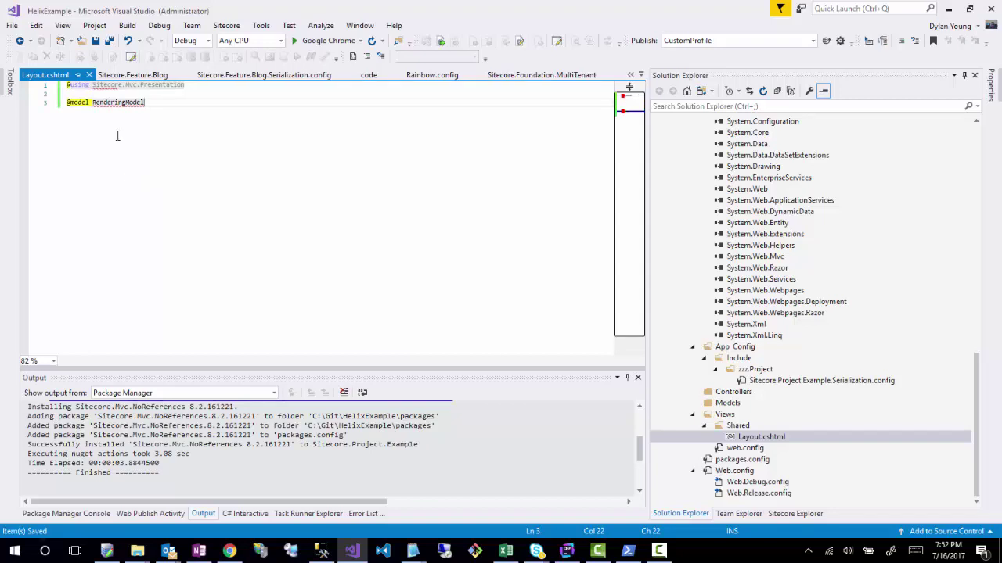
{"action": "mouse_move", "coordinate": [124, 104]}
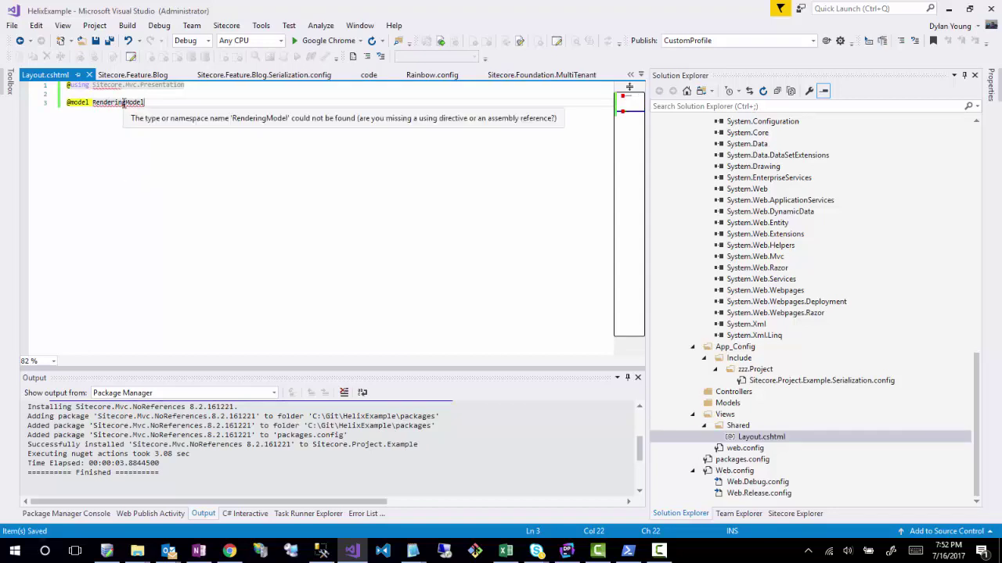
{"action": "mouse_move", "coordinate": [123, 85]}
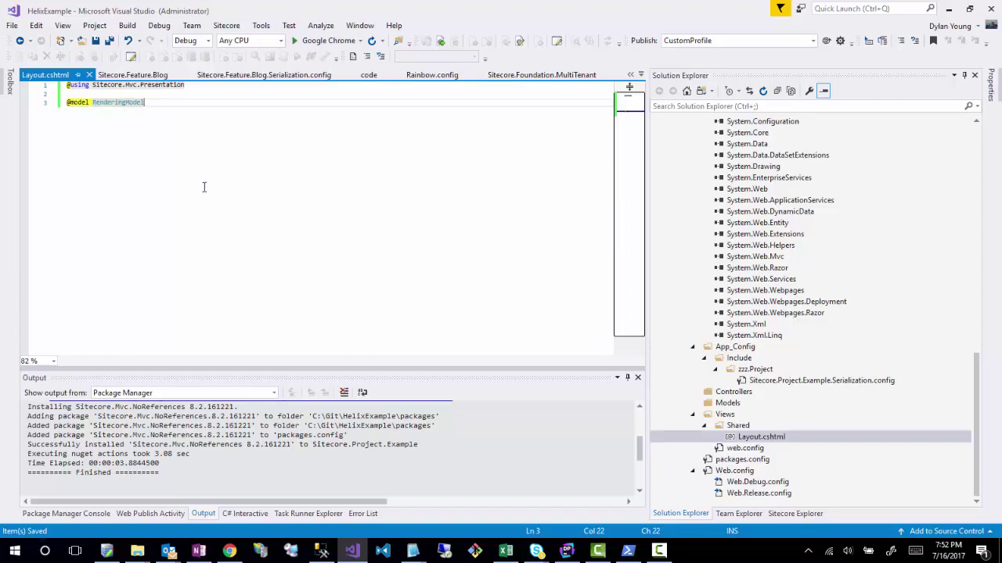
- Add an html element with blank lines inside it below the model declaration in Layout.cshtml
{"action": "key", "text": "Return"}
{"action": "key", "text": "Return"}
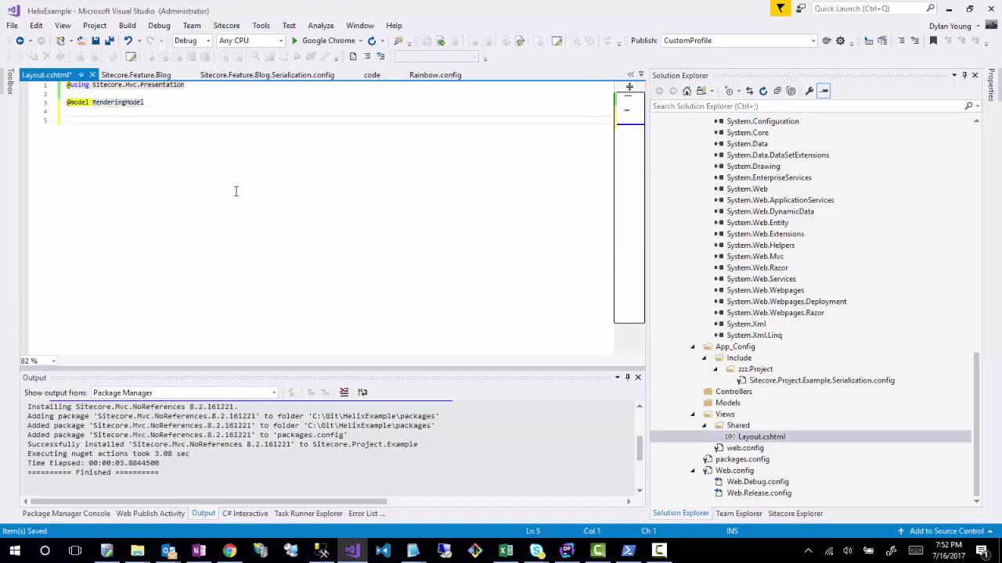
{"action": "type", "text": "<htm"}
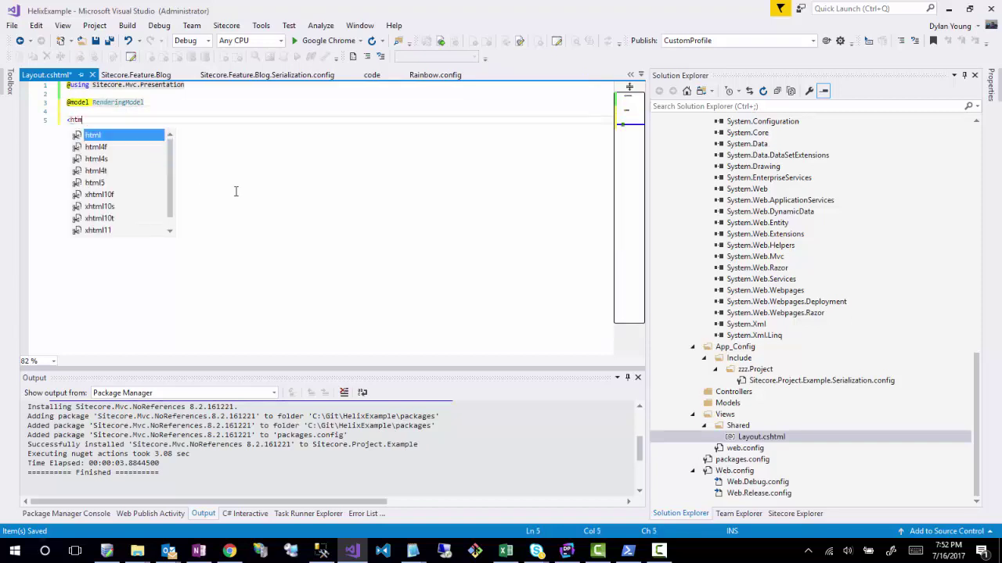
{"action": "type", "text": "l>"}
{"action": "key", "text": "Return"}
{"action": "key", "text": "Return"}
{"action": "key", "text": "Return"}
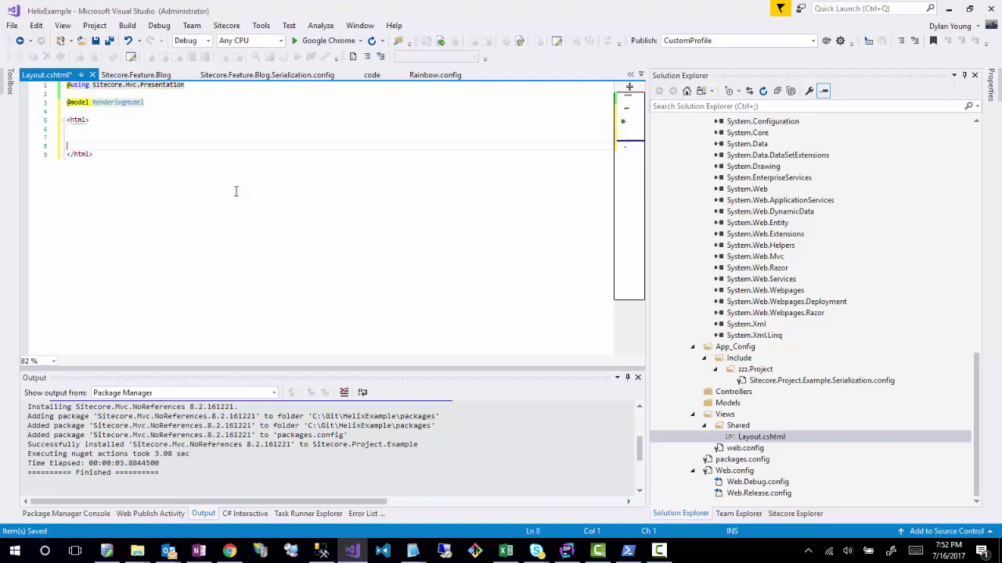
- Add a head element containing an empty title element inside the html element of Layout.cshtml
{"action": "type", "text": "<head></head>"}
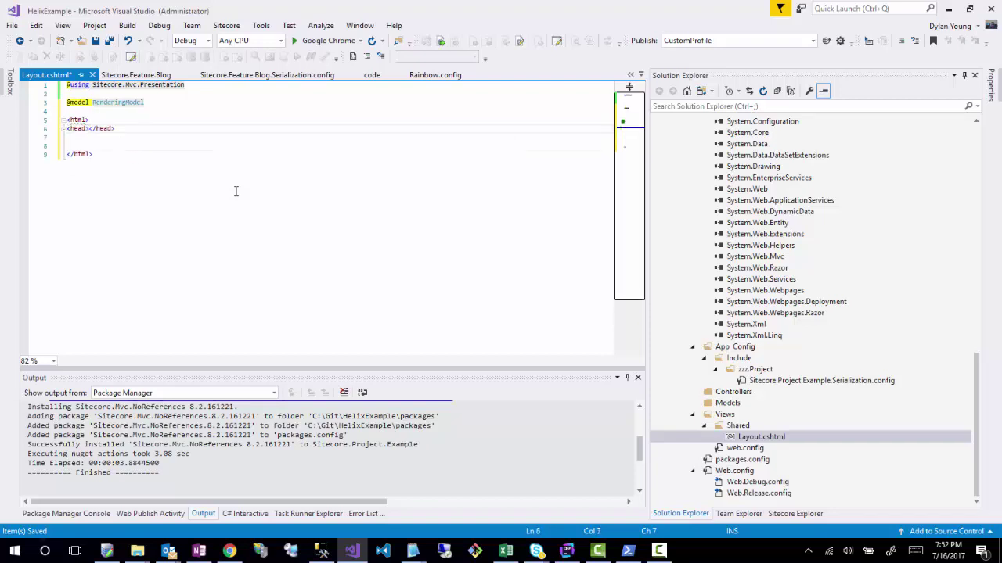
{"action": "key", "text": "Return"}
{"action": "type", "text": "<"}
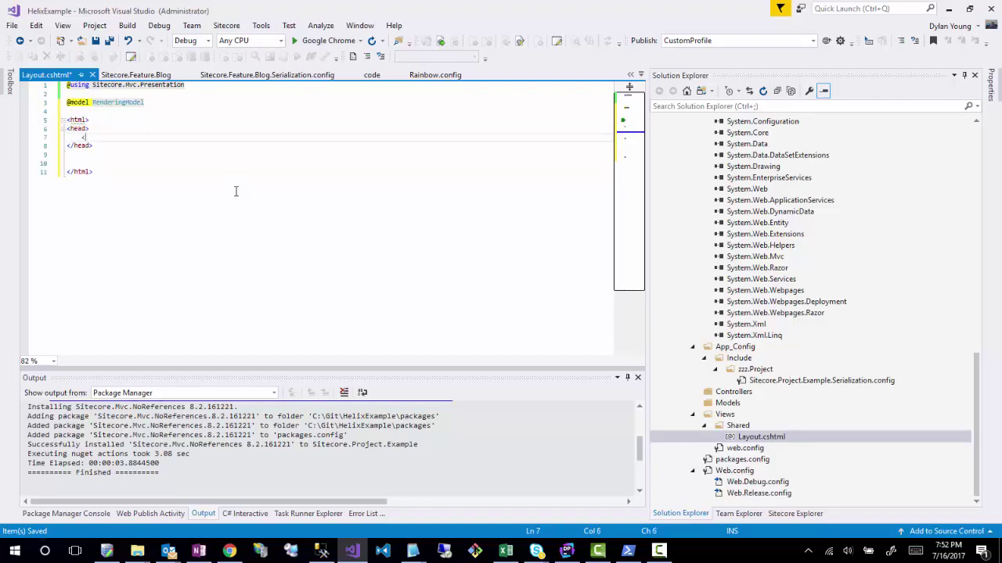
{"action": "type", "text": "title>"}
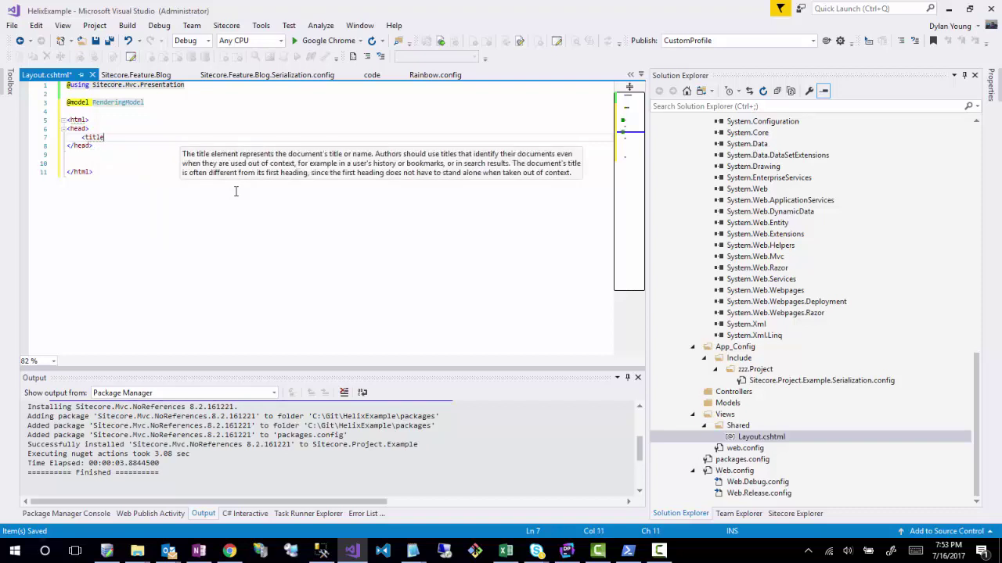
{"action": "key", "text": "Down"}
{"action": "key", "text": "Down"}
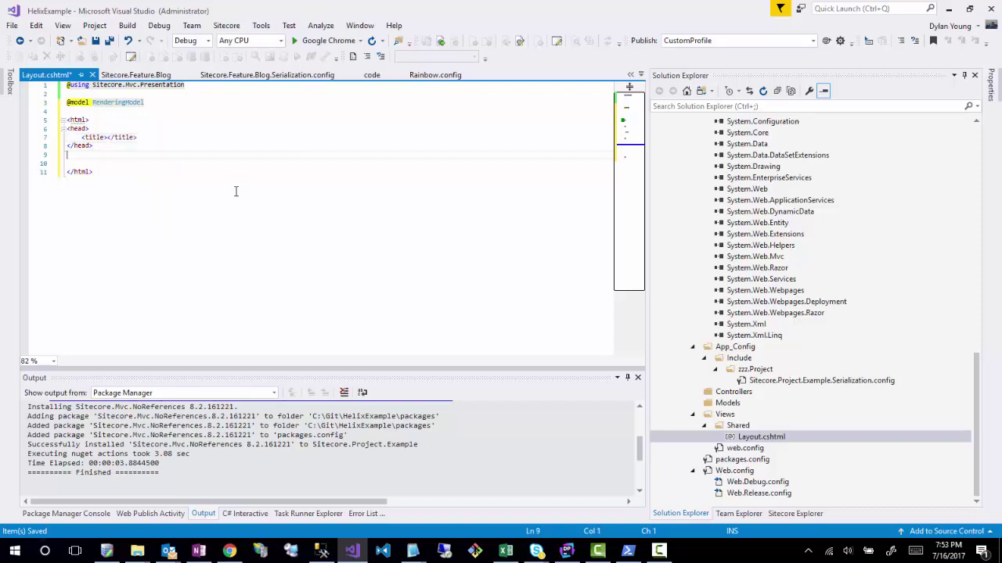
- Add a body element with an indented blank line inside it below the head element, and save the file
{"action": "key", "text": "Return"}
{"action": "type", "text": "<bod"}
{"action": "type", "text": "y></body>"}
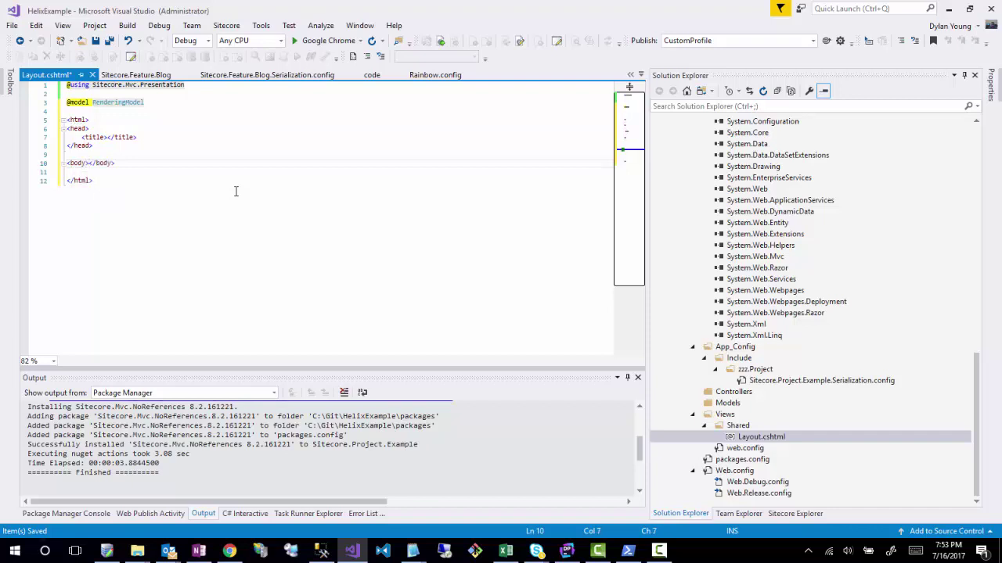
{"action": "key", "text": "Return"}
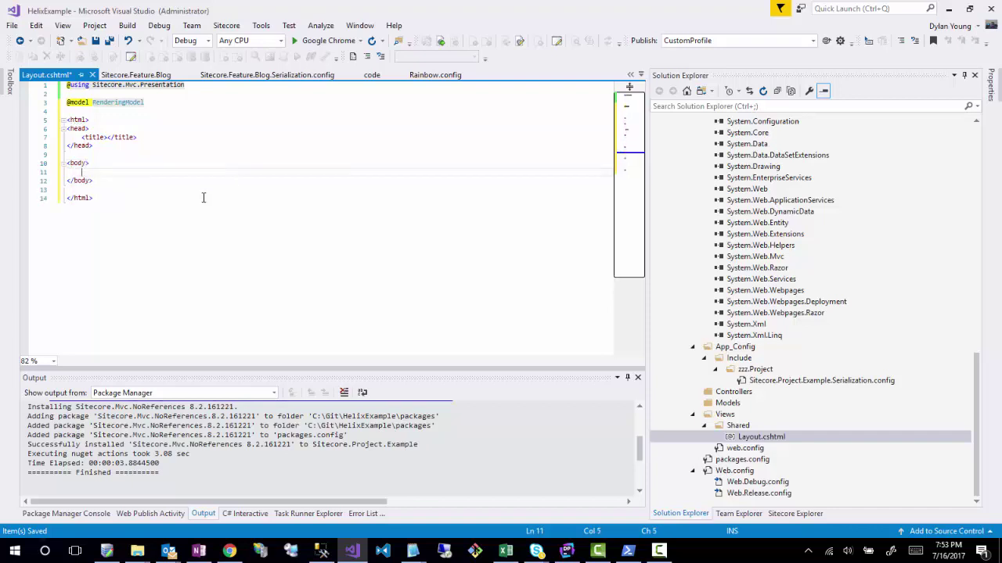
{"action": "key", "text": "ctrl+s"}
{"action": "type", "text": "@Html."}
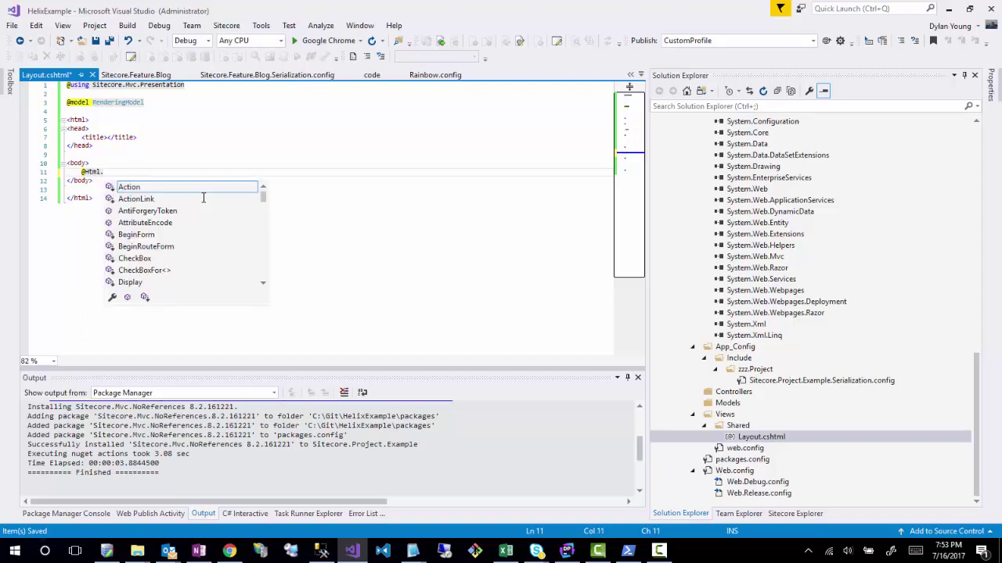
{"action": "type", "text": "site"}
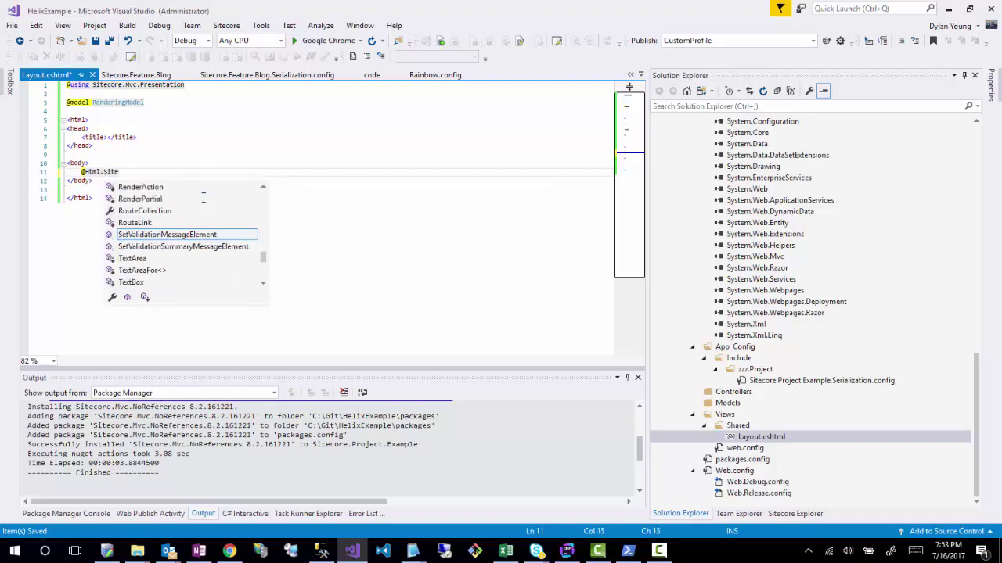
{"action": "type", "text": "core().Placeholder(\"Page"}
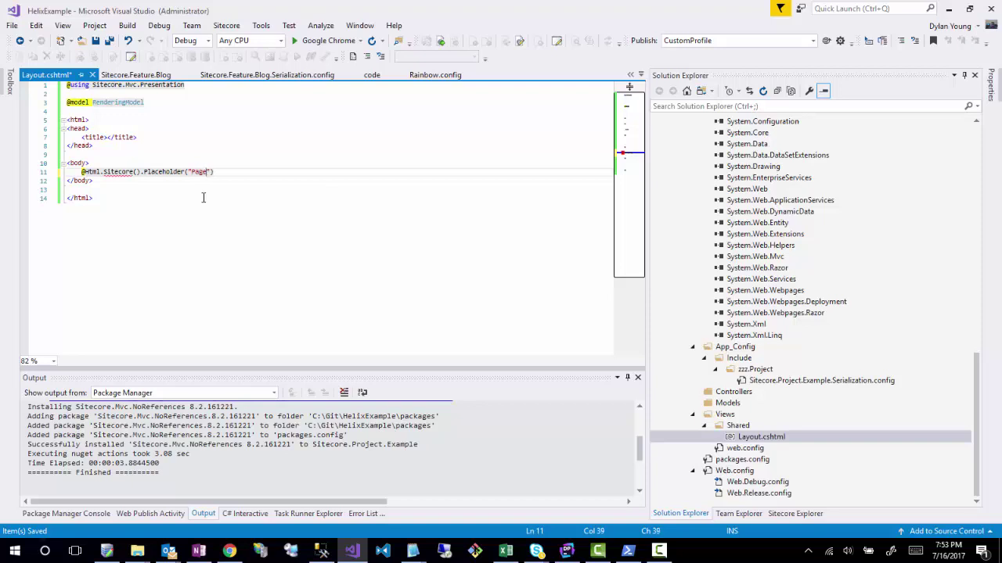
{"action": "type", "text": ".Grid"}
{"action": "left_click", "coordinate": [203, 197]}
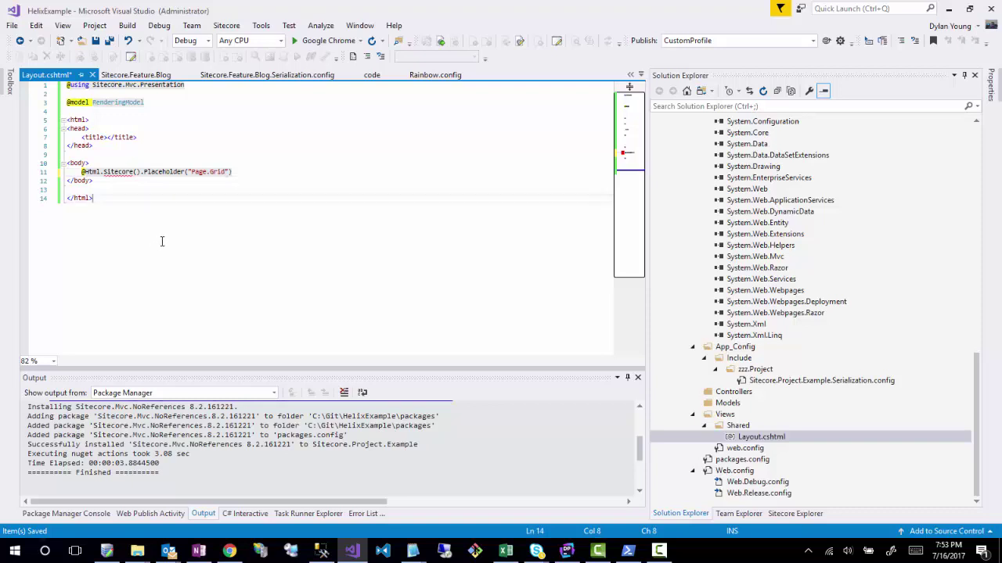
{"action": "key", "text": "ctrl+s"}
{"action": "left_click", "coordinate": [196, 85]}
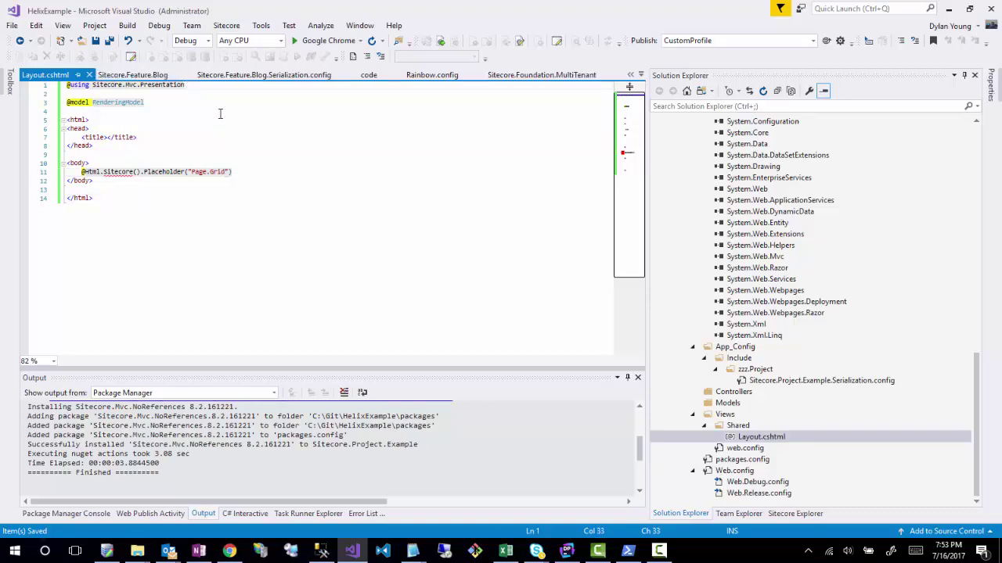
{"action": "key", "text": "Return"}
{"action": "type", "text": "@"}
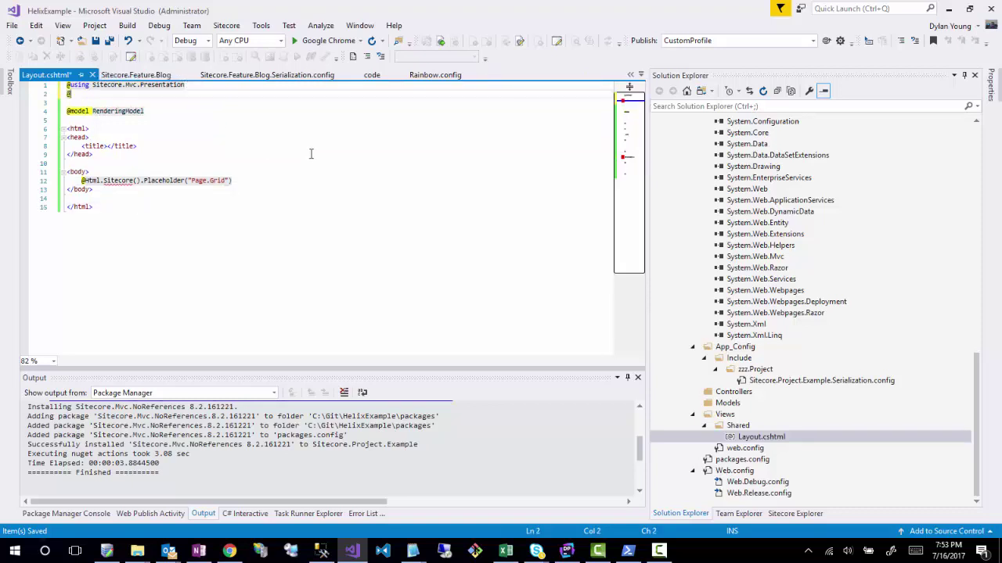
{"action": "type", "text": "using Sitecore.Mvc"}
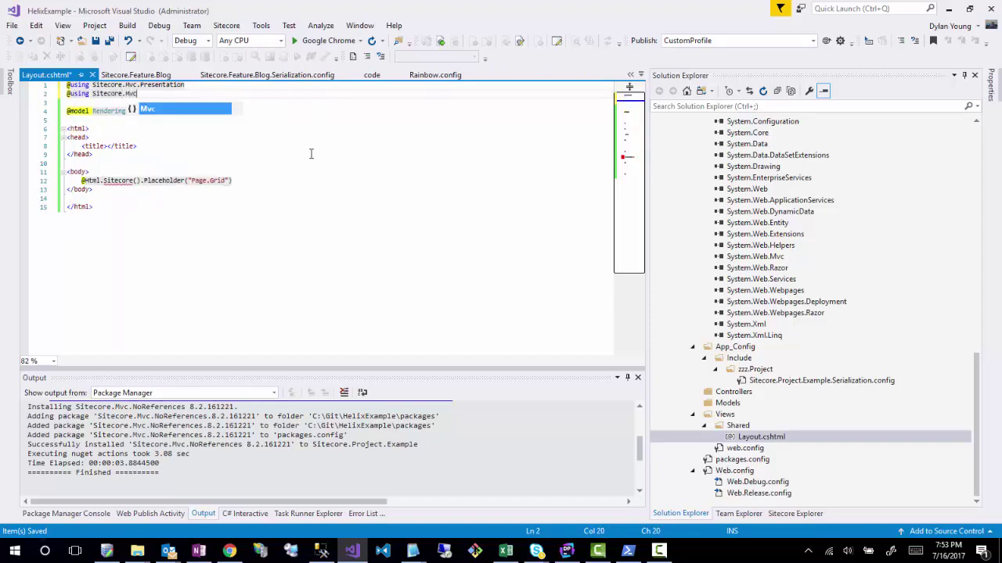
{"action": "left_click", "coordinate": [360, 208]}
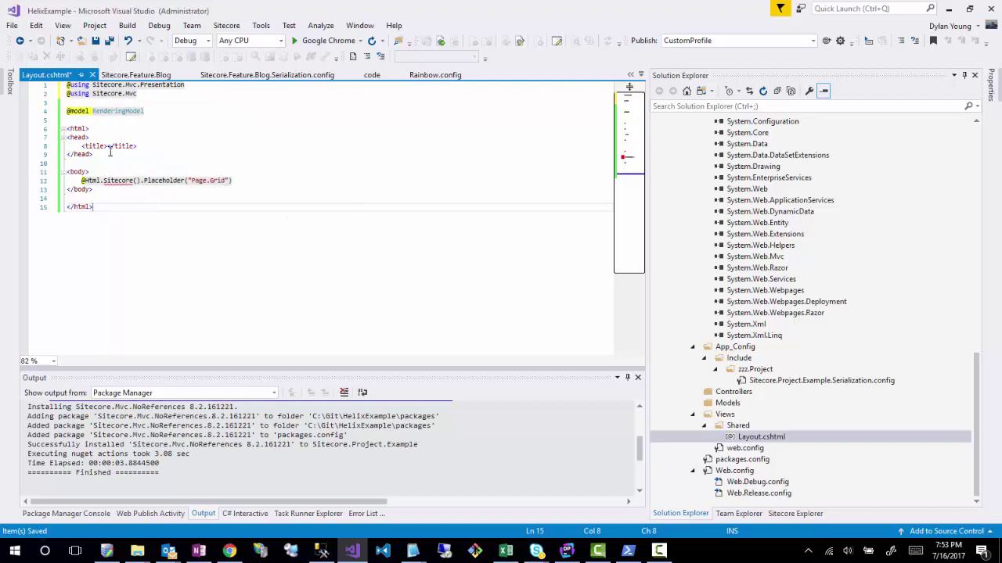
{"action": "left_click", "coordinate": [108, 199]}
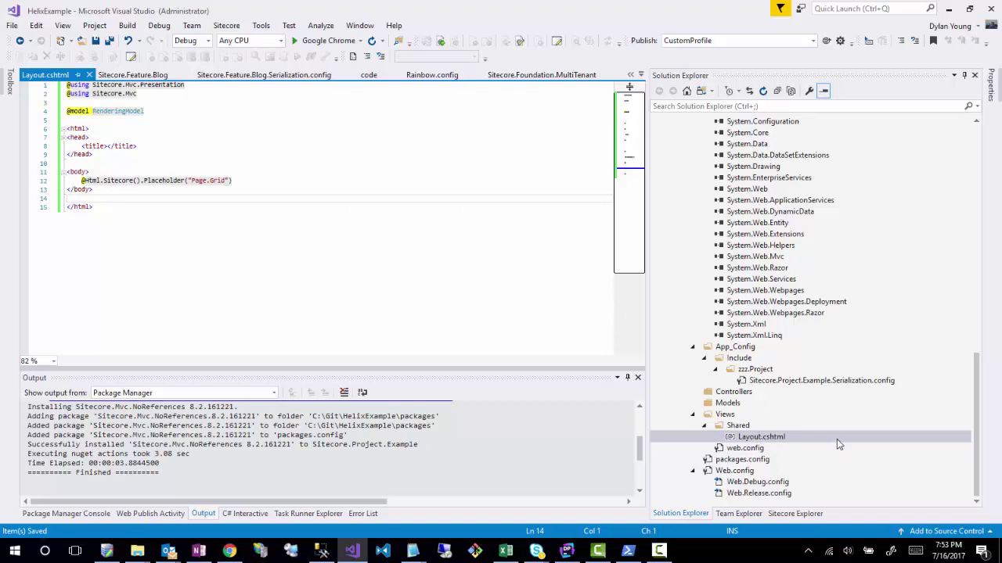
- Switch to the Sitecore Content Editor in Chrome and select the Example folder under Layout/Layouts/Project
{"action": "scroll", "coordinate": [836, 439], "scroll_direction": "up", "scroll_amount": 3}
{"action": "scroll", "coordinate": [837, 439], "scroll_direction": "down", "scroll_amount": 3}
{"action": "left_click", "coordinate": [230, 551]}
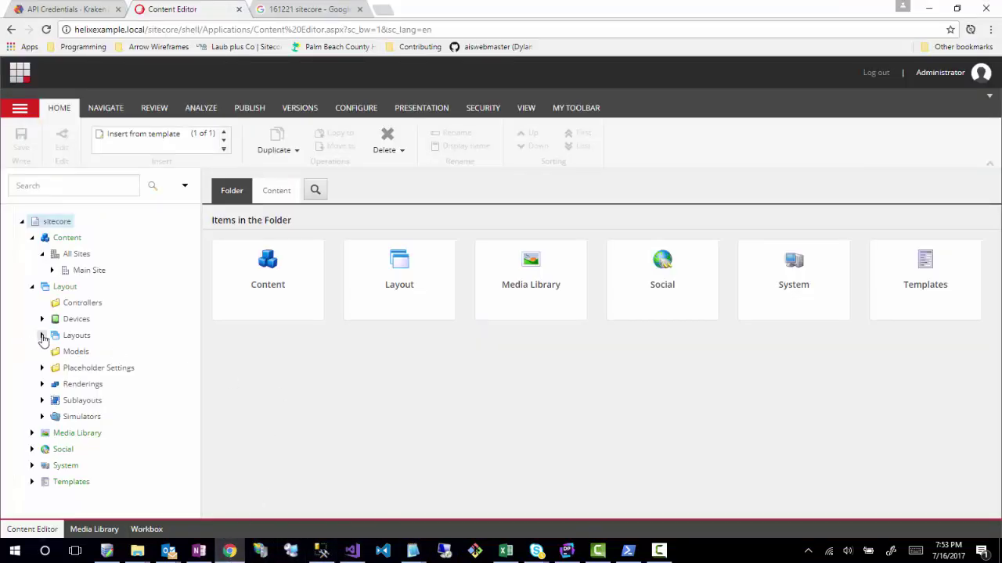
{"action": "left_click", "coordinate": [42, 335]}
{"action": "left_click", "coordinate": [53, 352]}
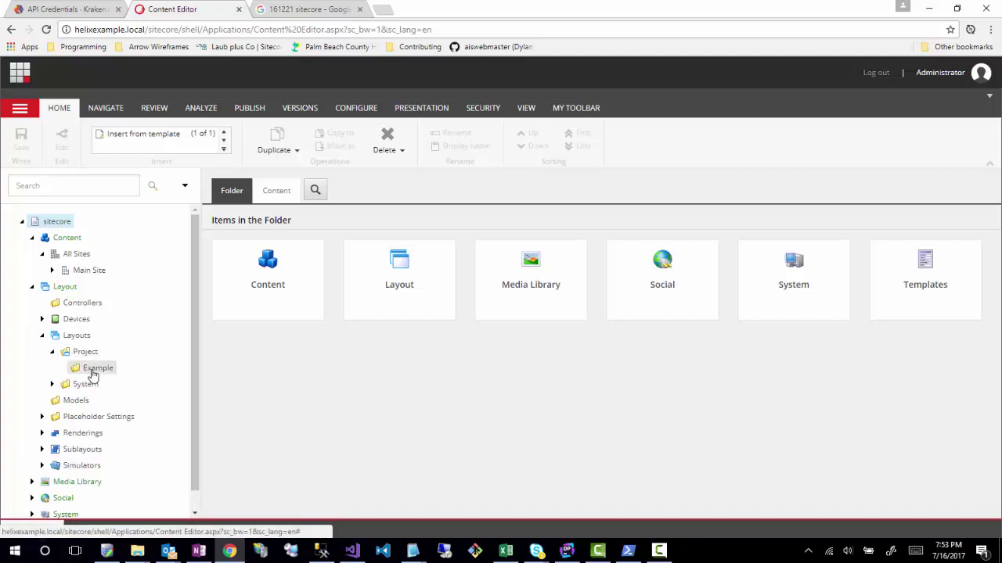
{"action": "left_click", "coordinate": [93, 374]}
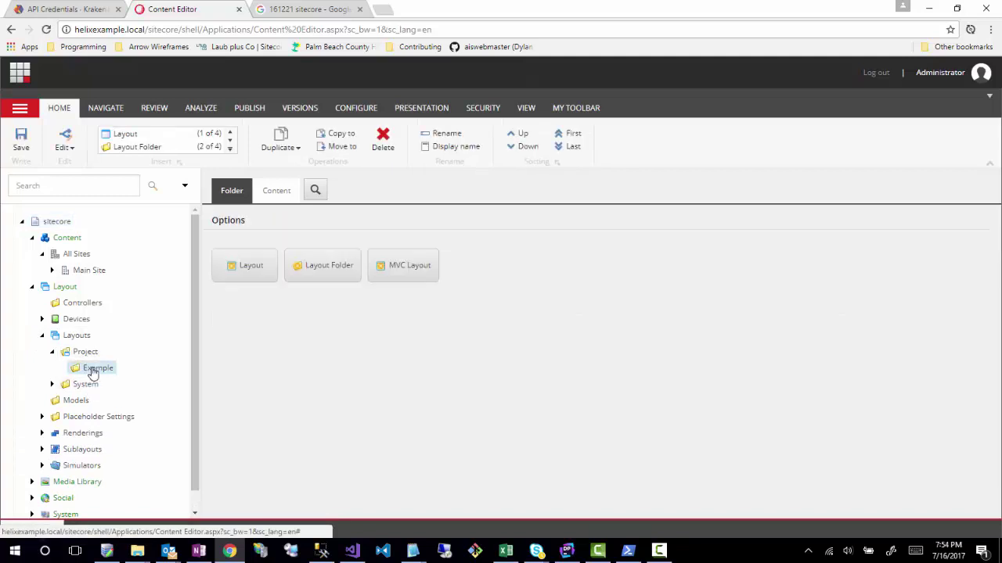
- Start inserting an MVC Layout under the Example folder and name it "Layout"
{"action": "right_click", "coordinate": [93, 374]}
{"action": "mouse_move", "coordinate": [110, 375]}
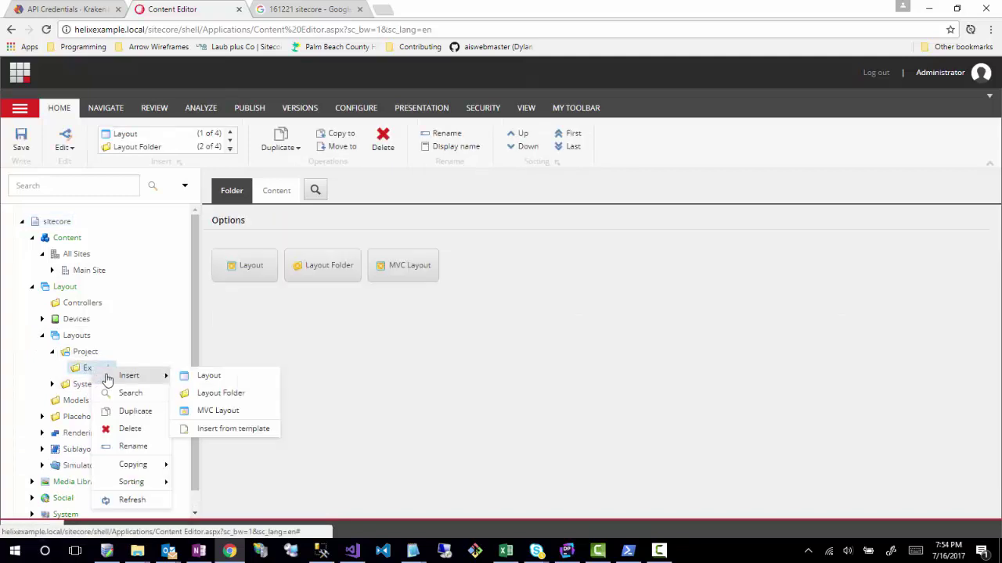
{"action": "left_click", "coordinate": [215, 411]}
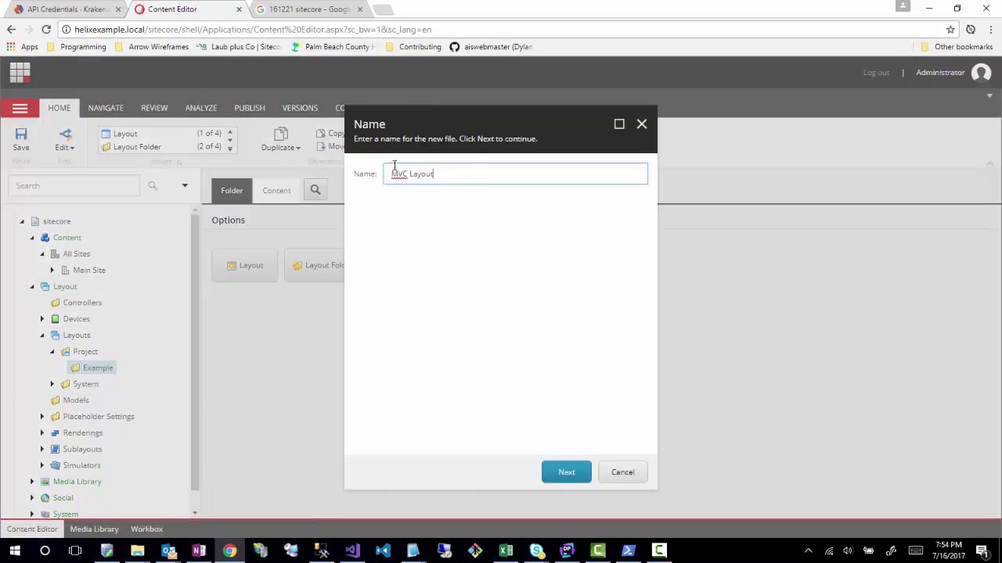
{"action": "key", "text": "ctrl+a"}
{"action": "type", "text": "La"}
{"action": "left_click", "coordinate": [567, 471]}
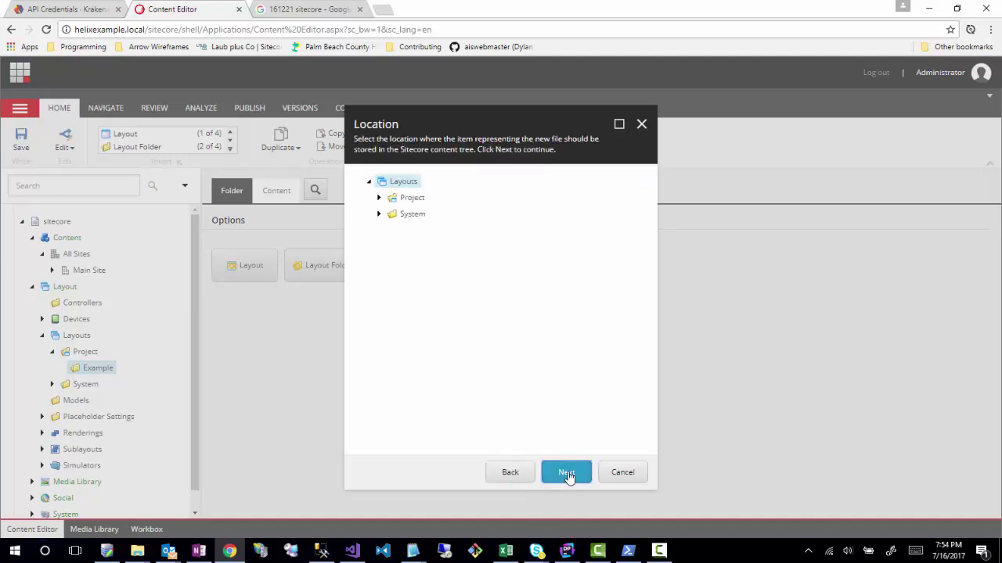
- Store the new layout item in Project/Example and its file in Views/Shared, and complete the wizard
{"action": "left_click", "coordinate": [379, 198]}
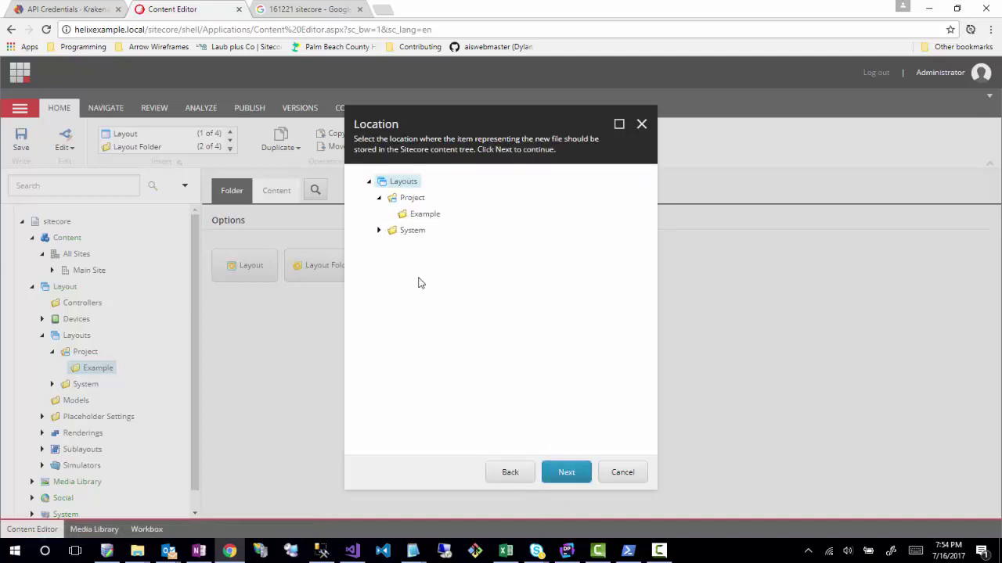
{"action": "left_click", "coordinate": [417, 217]}
{"action": "left_click", "coordinate": [557, 476]}
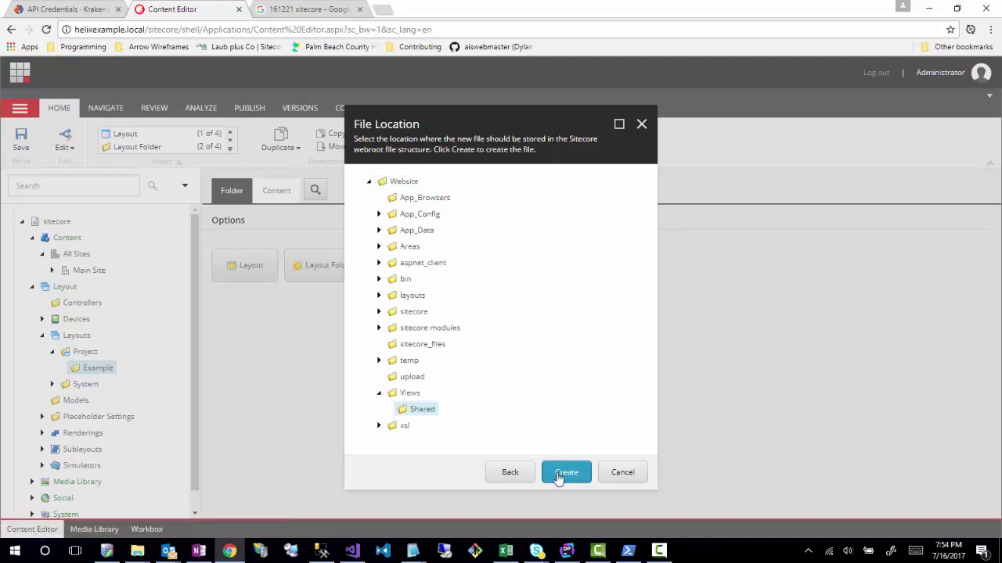
{"action": "left_click", "coordinate": [569, 475]}
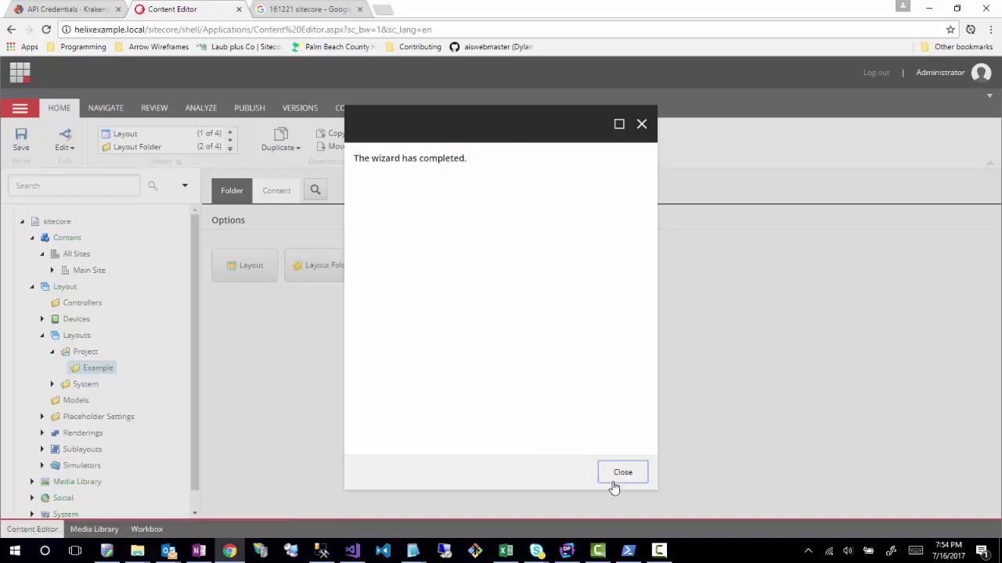
{"action": "left_click", "coordinate": [614, 475]}
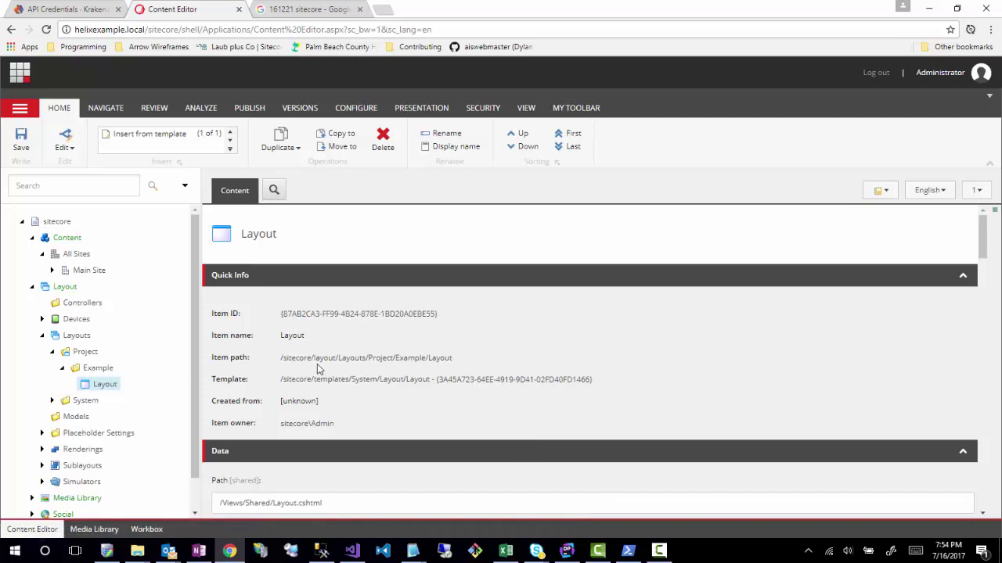
- Review the new Layout item's Path, Model and Area fields, glancing at Layout.cshtml in Visual Studio for comparison
{"action": "scroll", "coordinate": [244, 441], "scroll_direction": "down", "scroll_amount": 3}
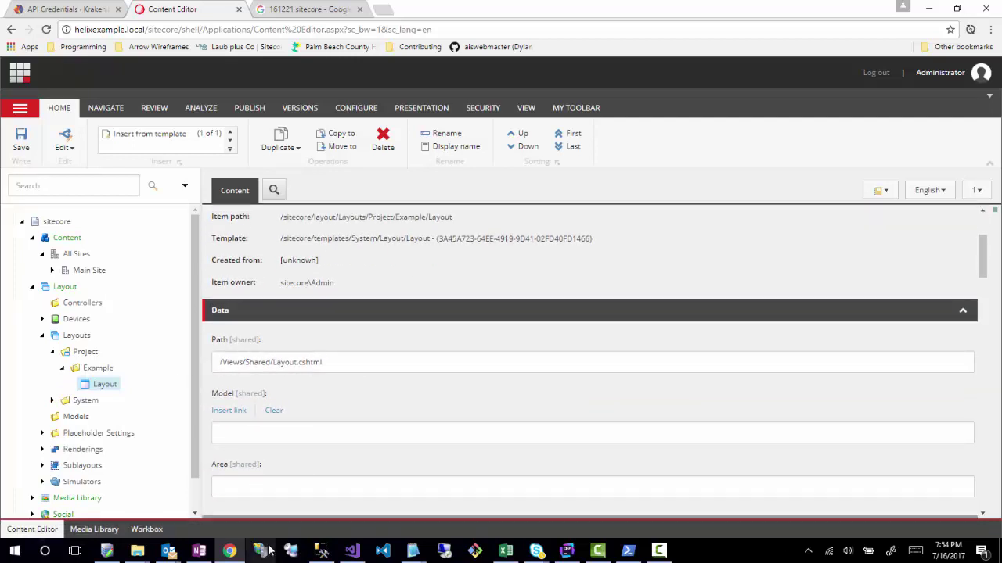
{"action": "left_click", "coordinate": [351, 551]}
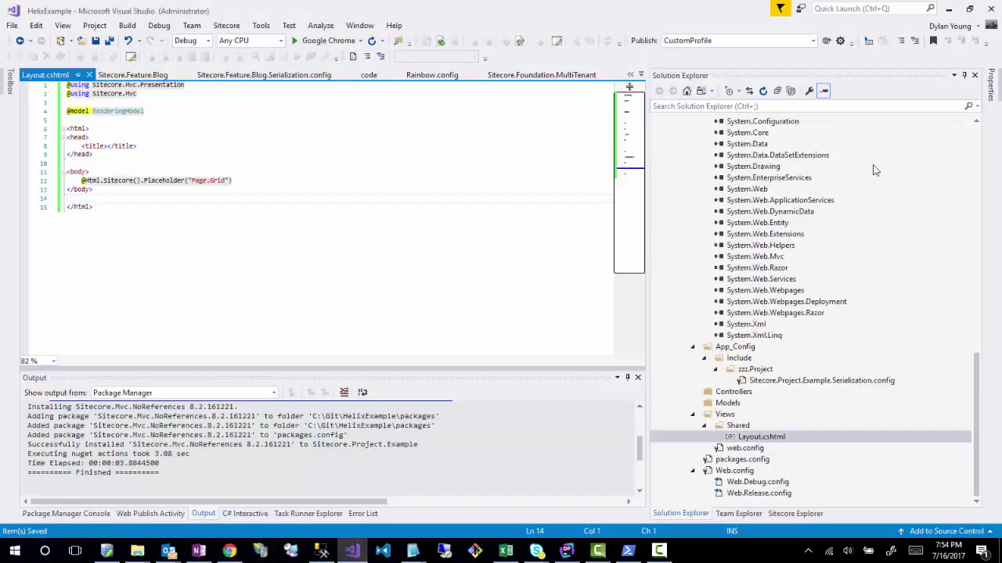
{"action": "left_click", "coordinate": [949, 10]}
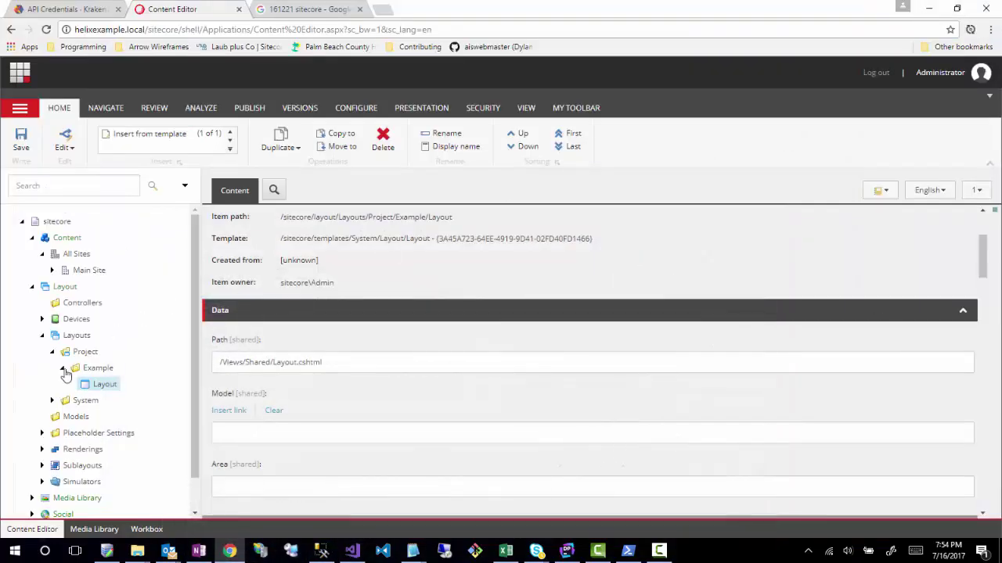
{"action": "scroll", "coordinate": [467, 410], "scroll_direction": "down", "scroll_amount": 3}
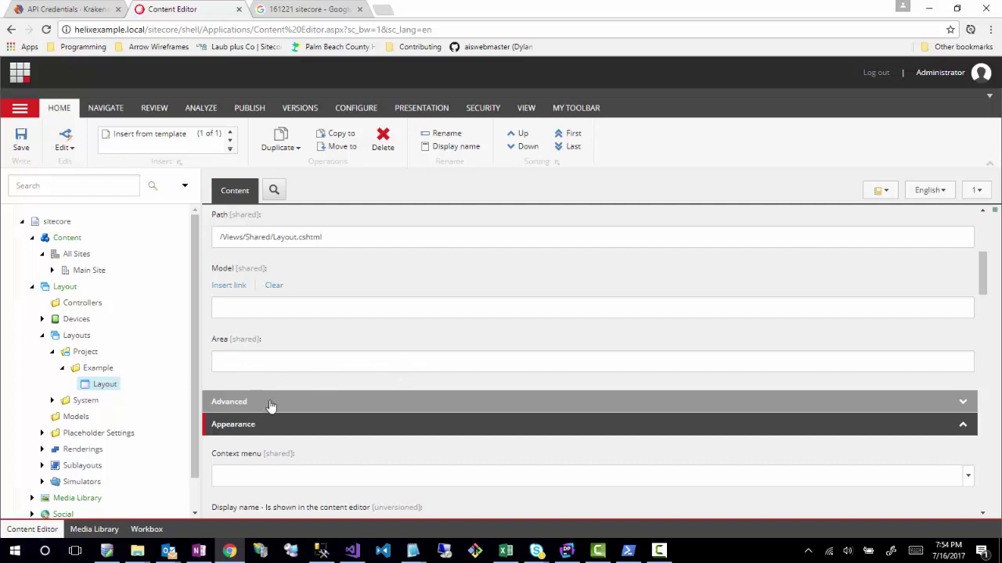
{"action": "left_click", "coordinate": [272, 361]}
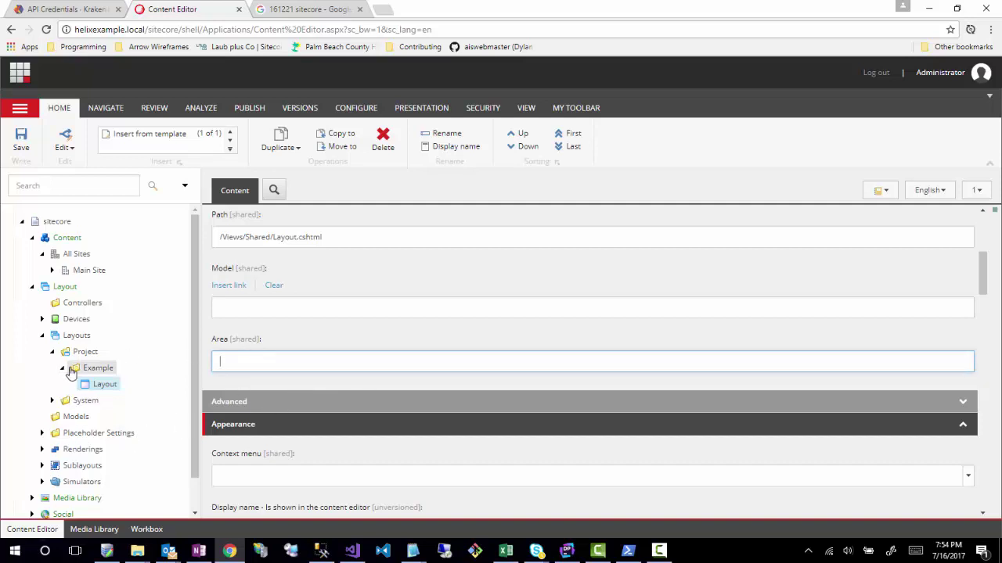
- Collapse the Layouts branch and expand Main Site under Content/All Sites in the content tree
{"action": "left_click", "coordinate": [62, 368]}
{"action": "left_click", "coordinate": [52, 351]}
{"action": "left_click", "coordinate": [42, 335]}
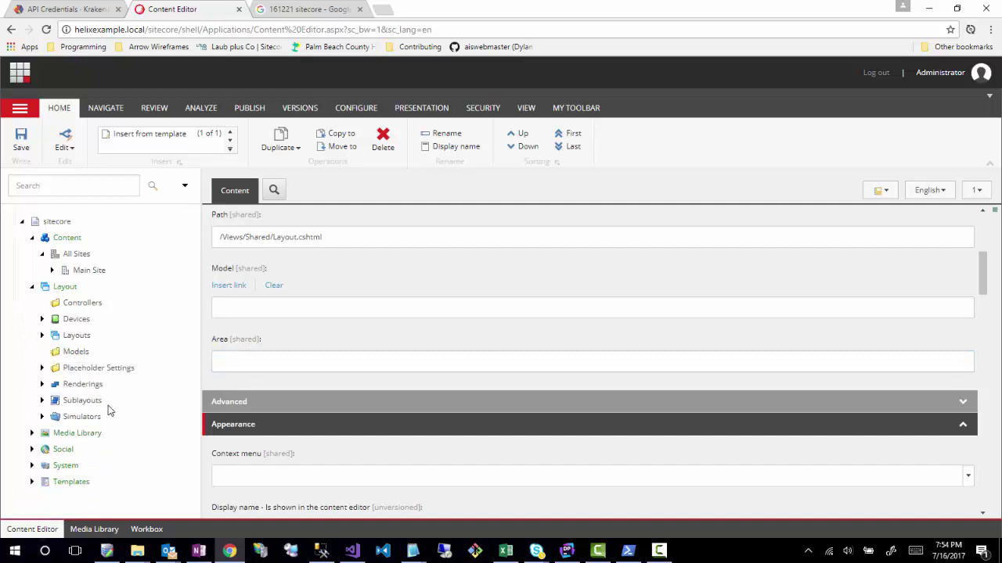
{"action": "left_click", "coordinate": [53, 270]}
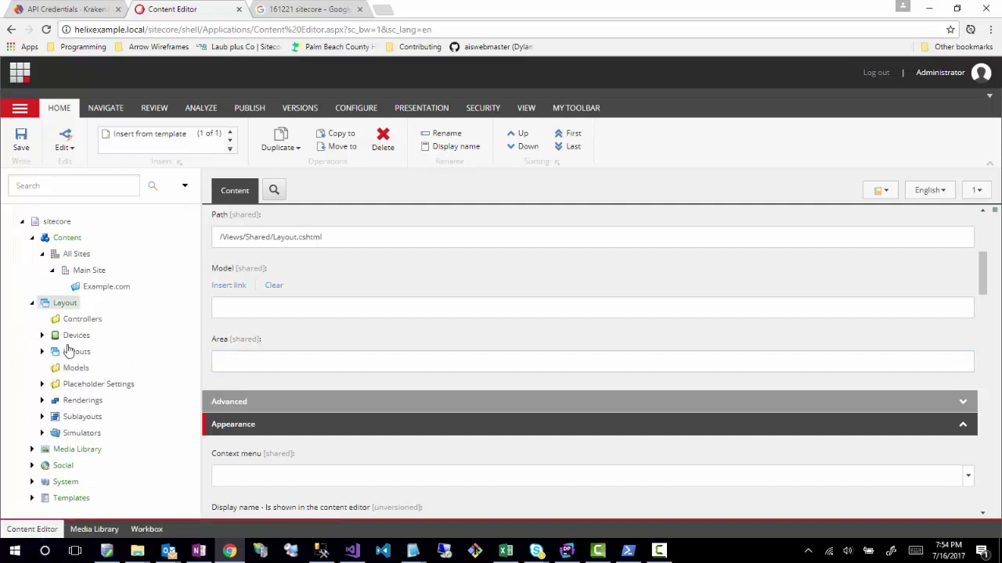
- Expand the Templates branch and its Feature, Foundation and Project folders down to the Project's Example folder
{"action": "left_click", "coordinate": [32, 498]}
{"action": "scroll", "coordinate": [143, 441], "scroll_direction": "down", "scroll_amount": 3}
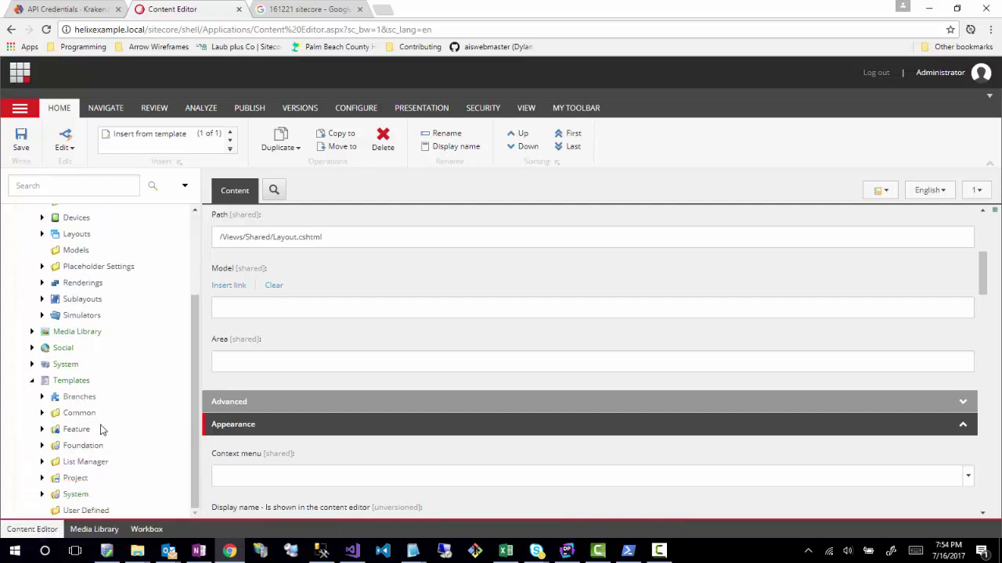
{"action": "left_click", "coordinate": [42, 428]}
{"action": "scroll", "coordinate": [41, 466], "scroll_direction": "down", "scroll_amount": 1}
{"action": "left_click", "coordinate": [42, 445]}
{"action": "scroll", "coordinate": [54, 466], "scroll_direction": "down", "scroll_amount": 1}
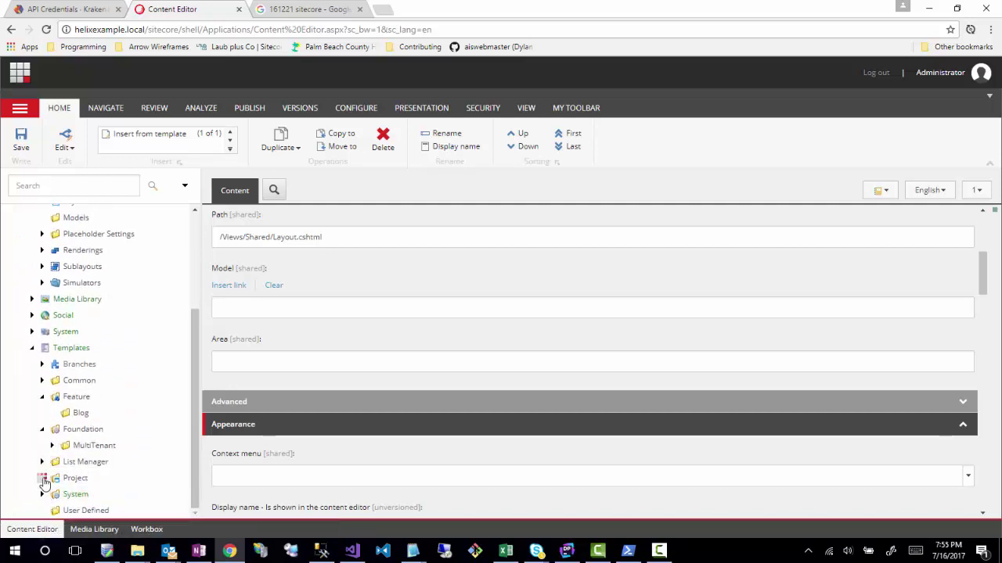
{"action": "left_click", "coordinate": [43, 477]}
{"action": "scroll", "coordinate": [156, 415], "scroll_direction": "down", "scroll_amount": 1}
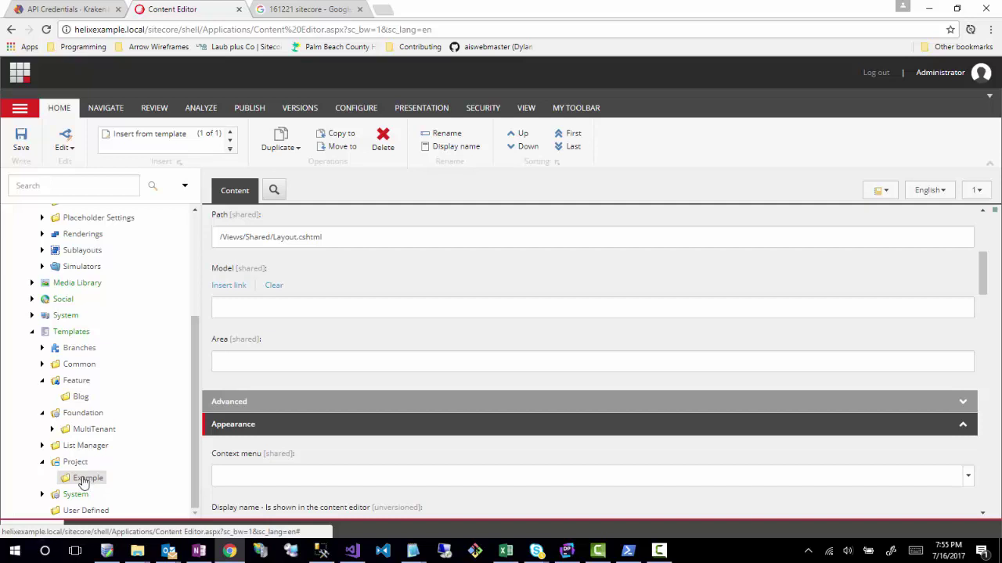
- Create a template named Home in the Project/Example templates folder, based on the Standard template
{"action": "right_click", "coordinate": [84, 480]}
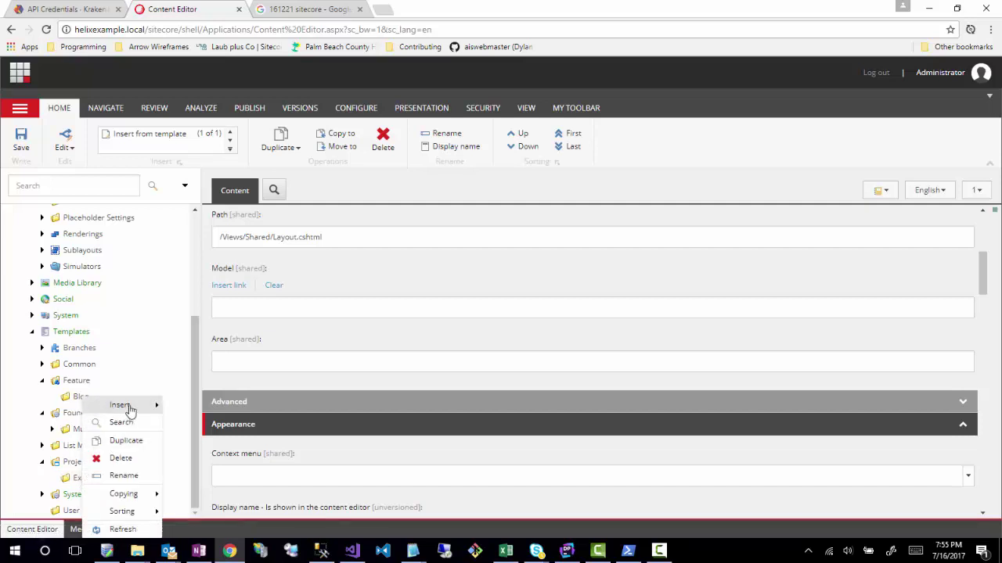
{"action": "mouse_move", "coordinate": [129, 408]}
{"action": "left_click", "coordinate": [197, 406]}
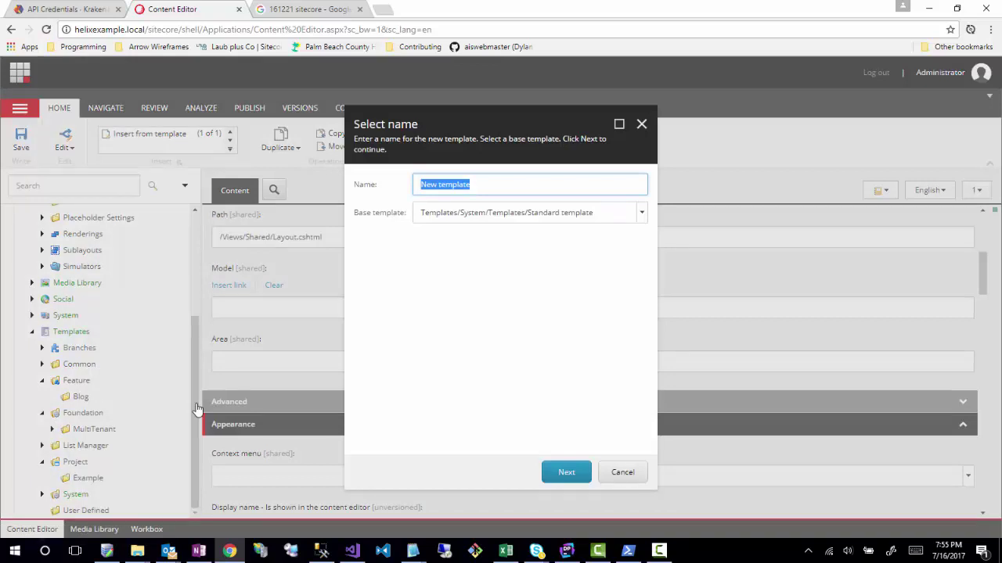
{"action": "type", "text": "Home"}
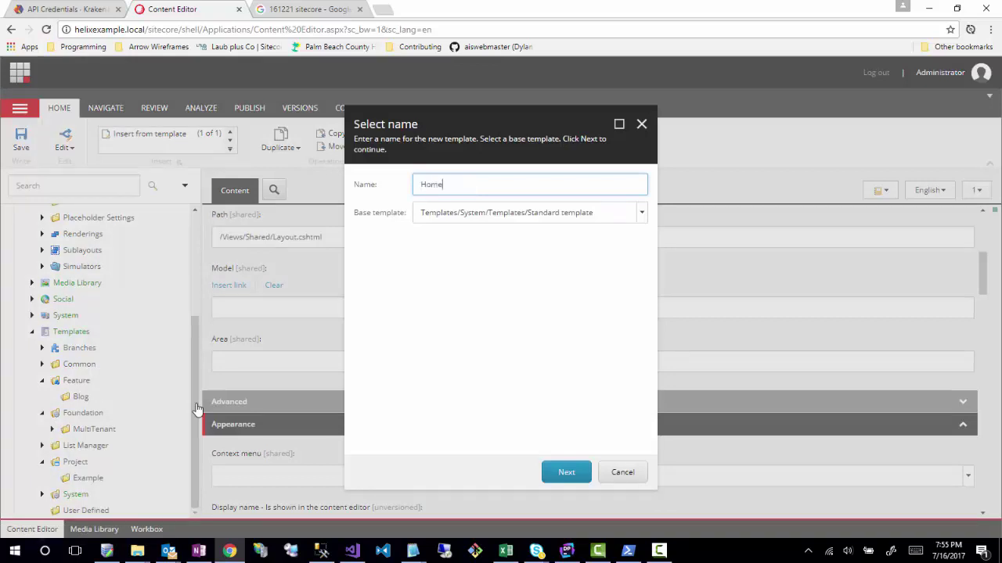
{"action": "left_click", "coordinate": [641, 213]}
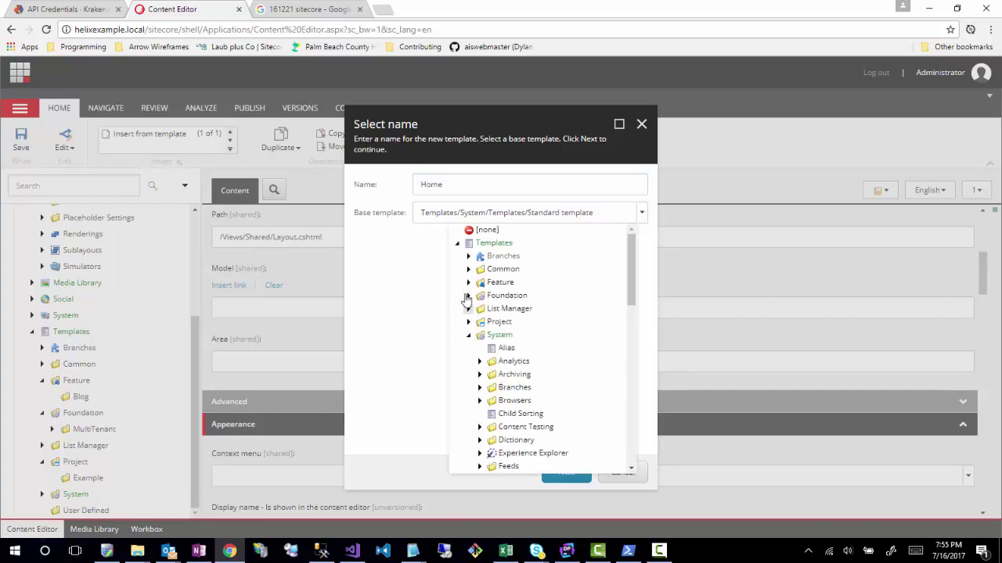
{"action": "left_click", "coordinate": [561, 239]}
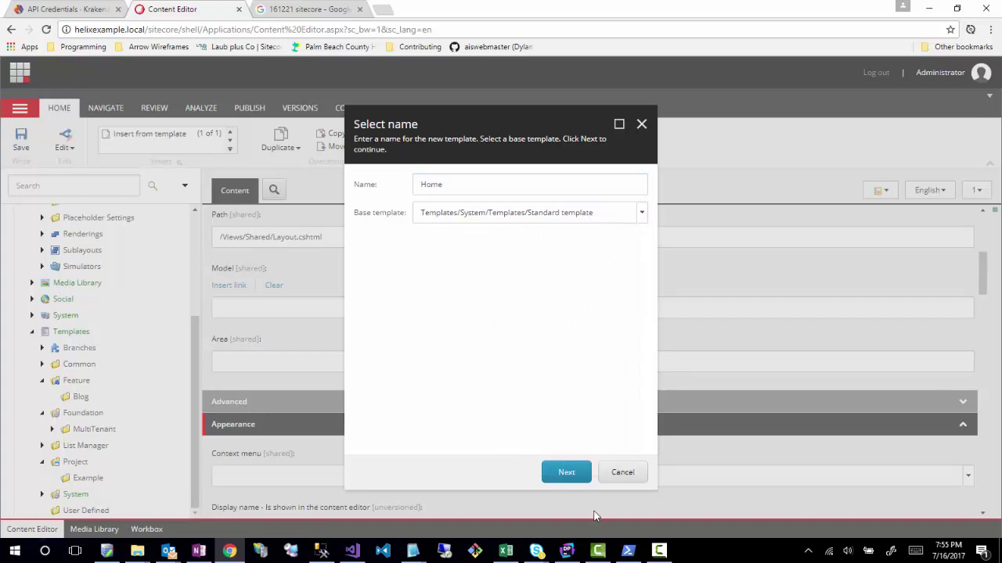
{"action": "left_click", "coordinate": [566, 472]}
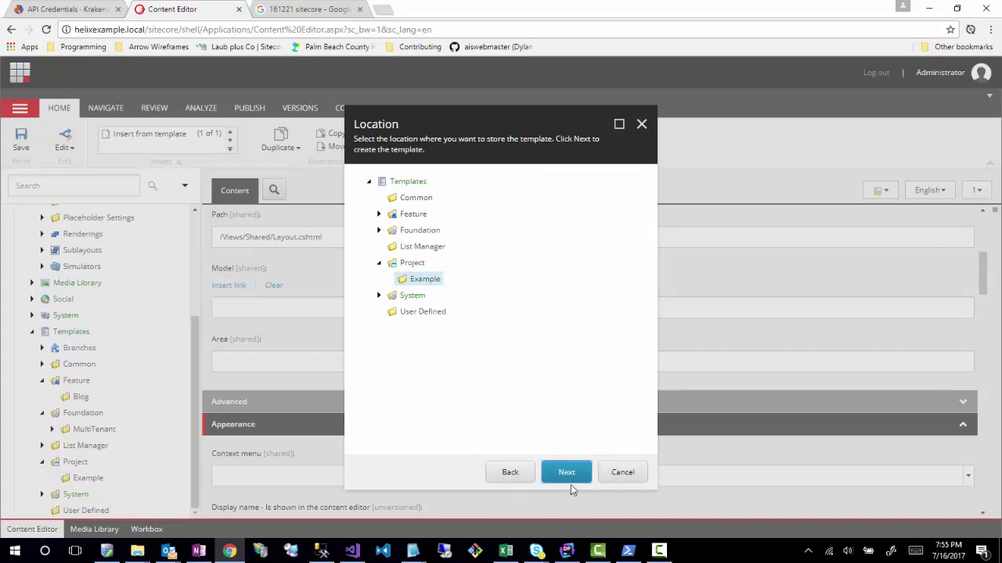
{"action": "left_click", "coordinate": [572, 486]}
{"action": "left_click", "coordinate": [623, 479]}
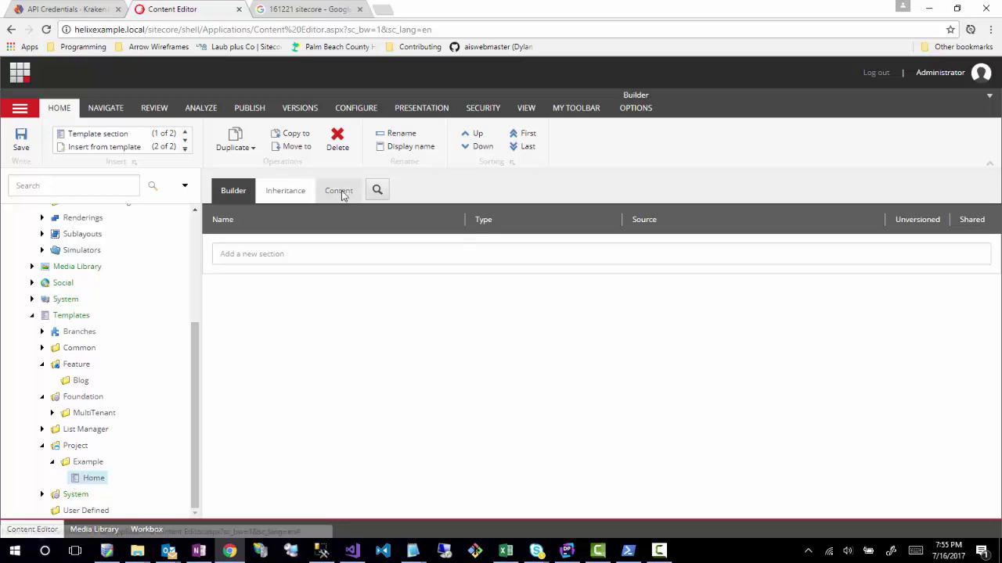
- Change the Home template's icon to the blue-roofed house from the Network icon set
{"action": "left_click", "coordinate": [339, 191]}
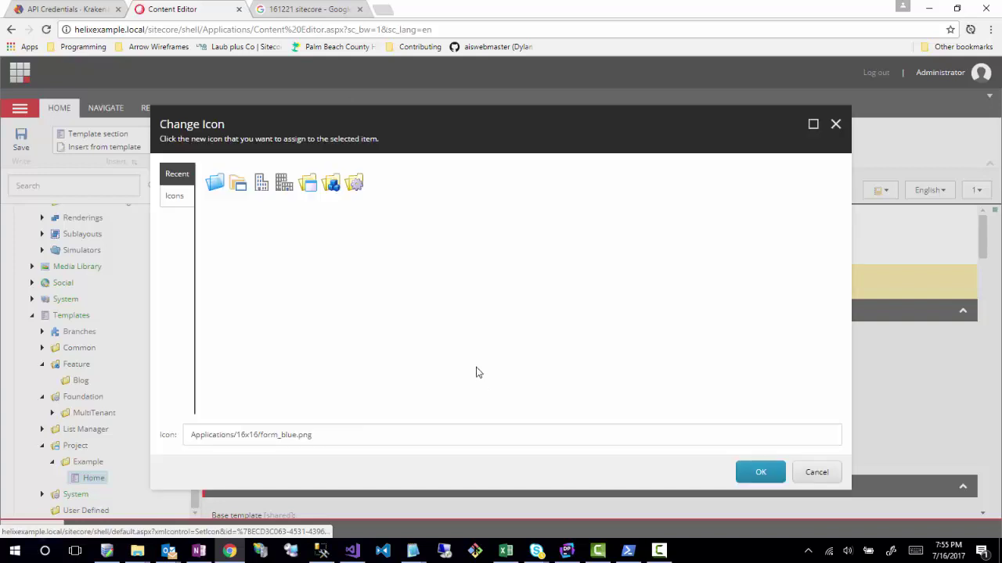
{"action": "left_click", "coordinate": [166, 202]}
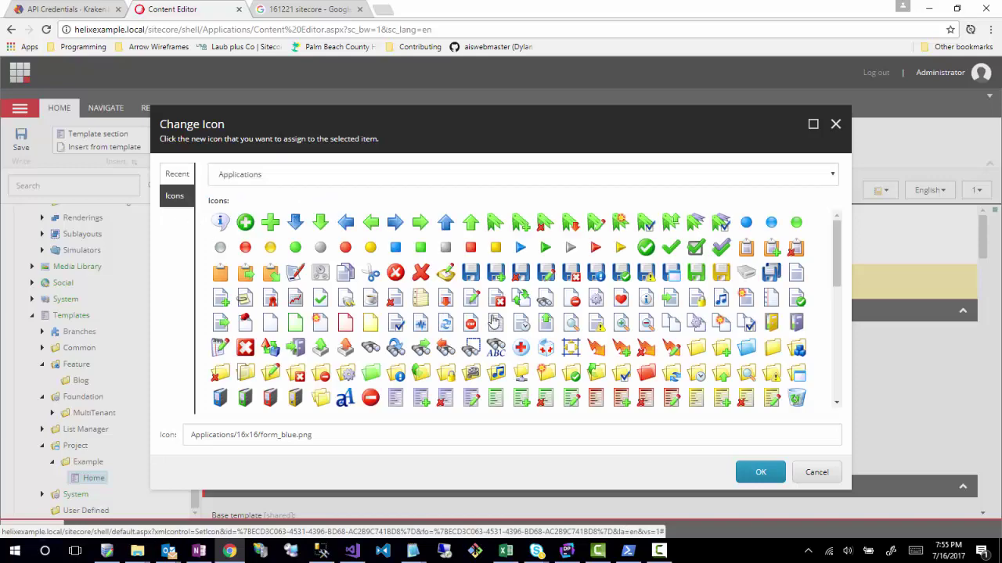
{"action": "scroll", "coordinate": [493, 319], "scroll_direction": "down", "scroll_amount": 3}
{"action": "scroll", "coordinate": [493, 319], "scroll_direction": "down", "scroll_amount": 5}
{"action": "left_click", "coordinate": [404, 176]}
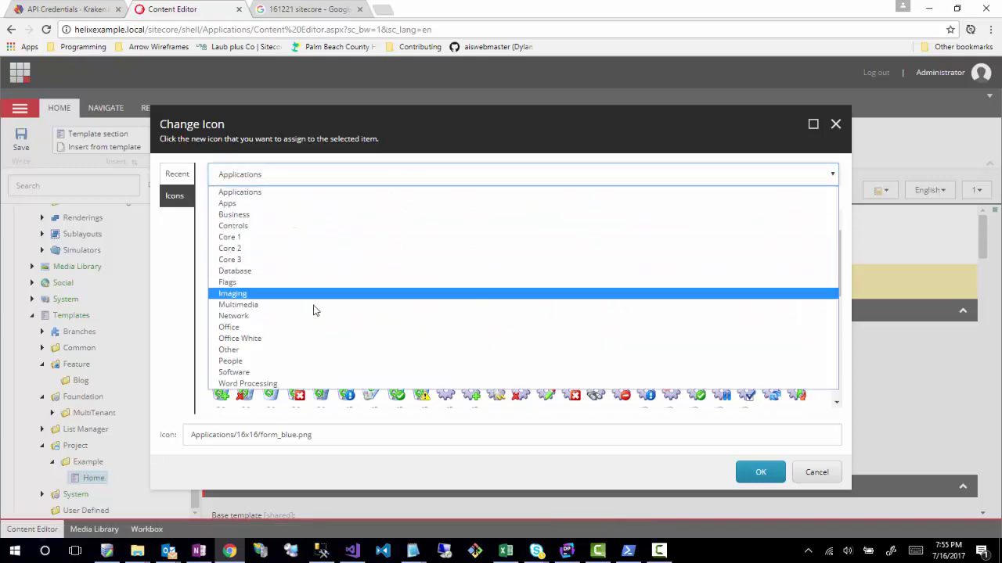
{"action": "left_click", "coordinate": [260, 317]}
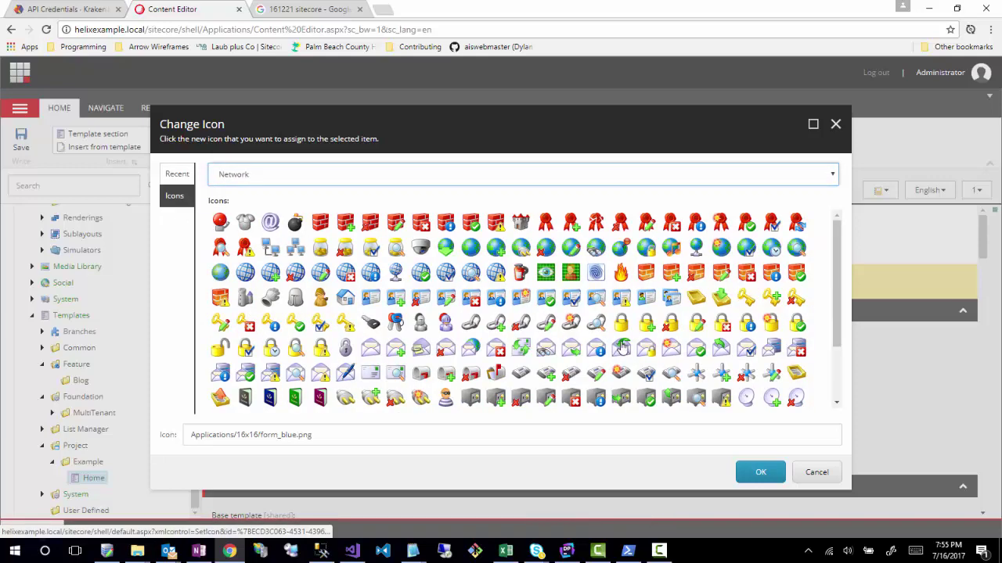
{"action": "scroll", "coordinate": [622, 346], "scroll_direction": "down", "scroll_amount": 3}
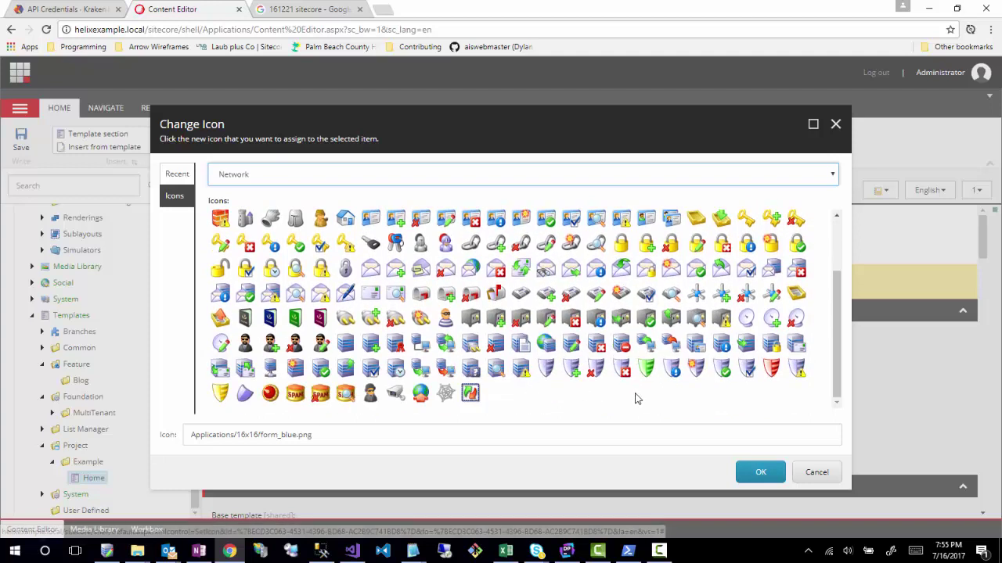
{"action": "left_click", "coordinate": [345, 220]}
{"action": "left_click", "coordinate": [759, 472]}
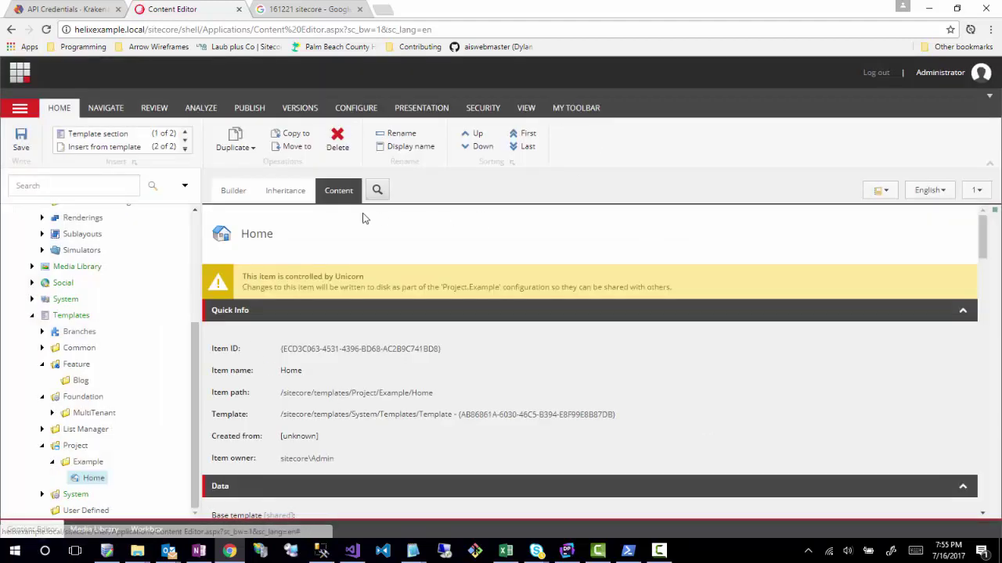
- Create a standard values item for the Home template
{"action": "left_click", "coordinate": [233, 192]}
{"action": "left_click", "coordinate": [635, 108]}
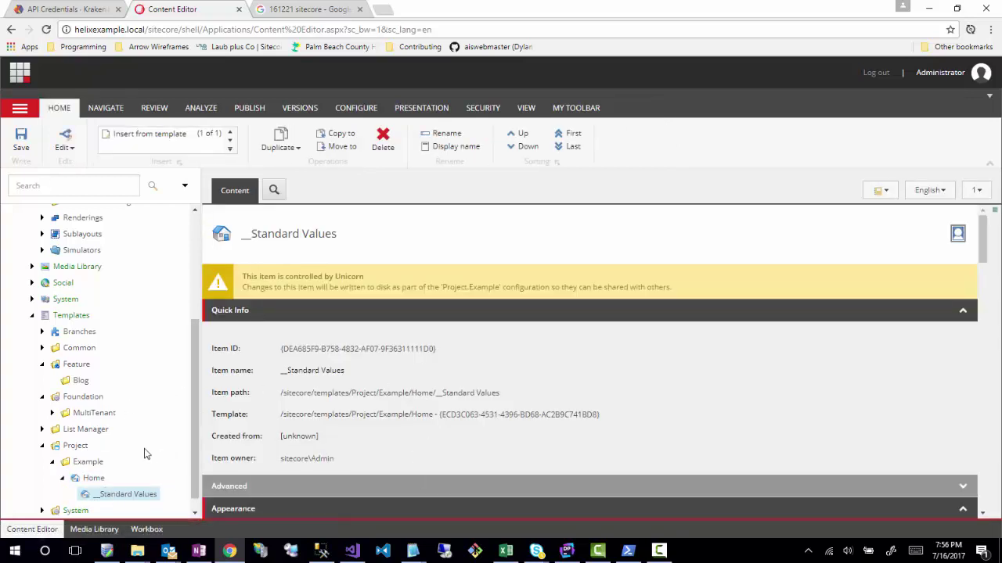
{"action": "scroll", "coordinate": [134, 452], "scroll_direction": "down", "scroll_amount": 1}
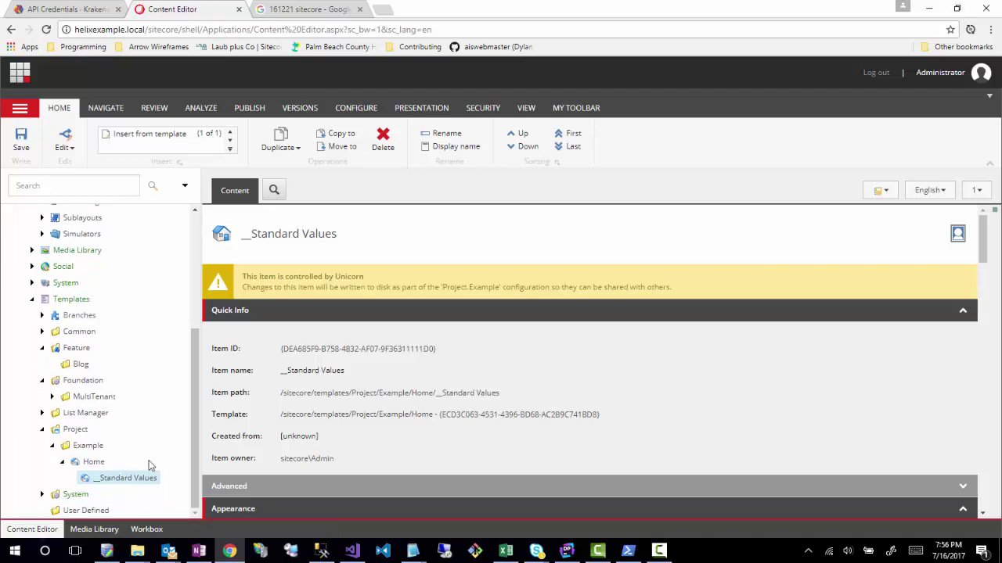
- Insert an item named Home under Main Site/Example.com, based on the Project/Example/Home template
{"action": "scroll", "coordinate": [145, 462], "scroll_direction": "up", "scroll_amount": 5}
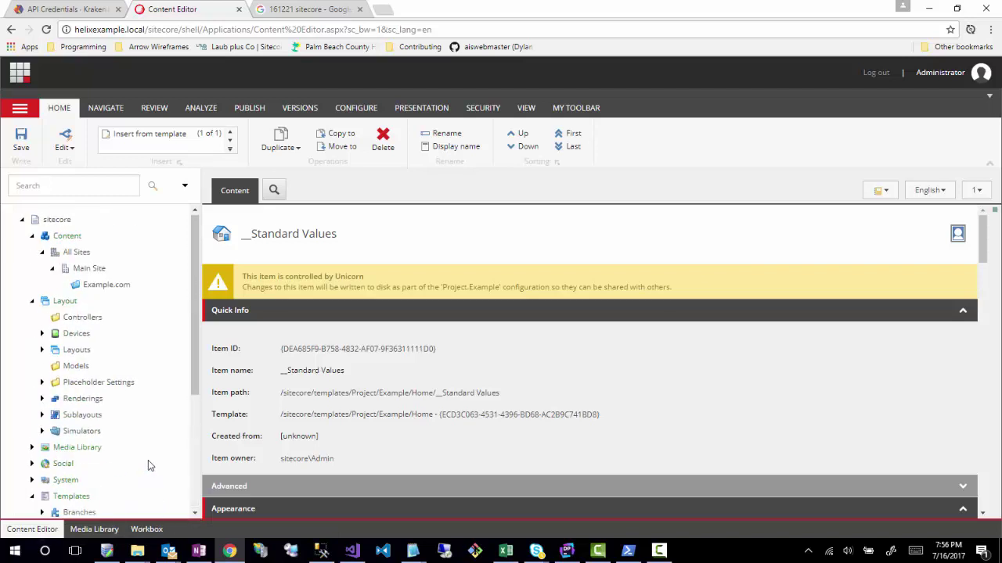
{"action": "right_click", "coordinate": [100, 288]}
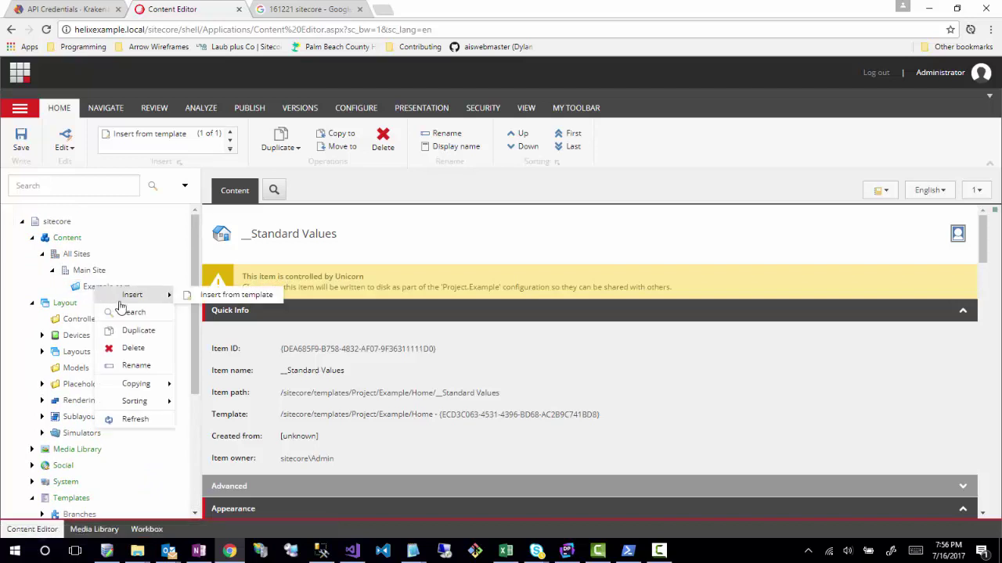
{"action": "left_click", "coordinate": [227, 294]}
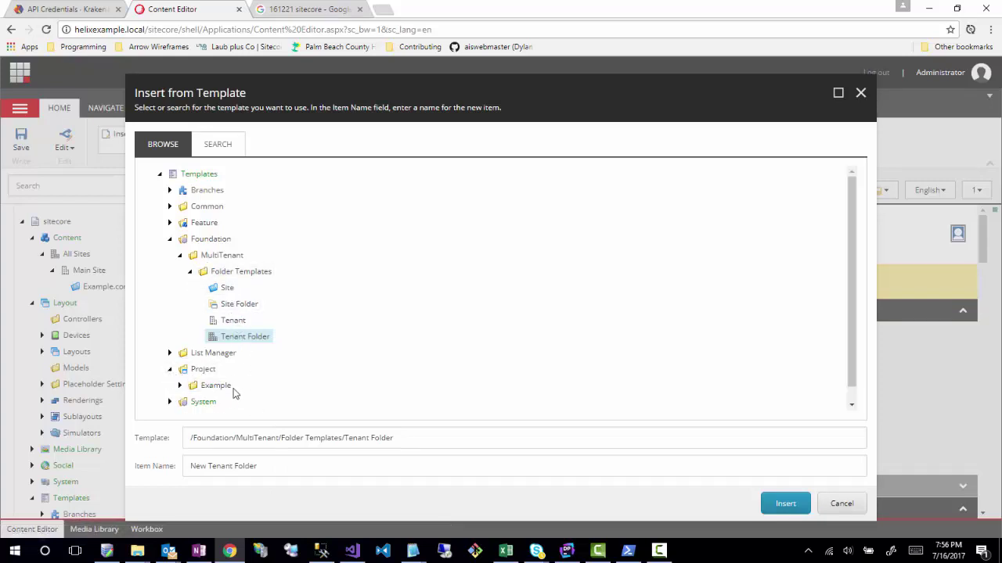
{"action": "left_click", "coordinate": [179, 385]}
{"action": "scroll", "coordinate": [220, 379], "scroll_direction": "down", "scroll_amount": 1}
{"action": "left_click", "coordinate": [220, 372]}
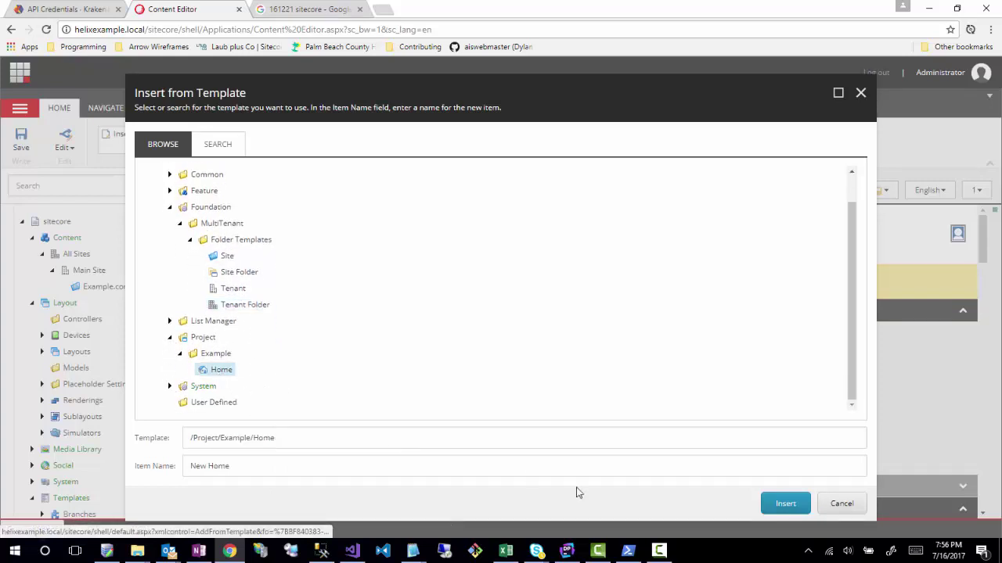
{"action": "left_click", "coordinate": [264, 469]}
{"action": "type", "text": "Home"}
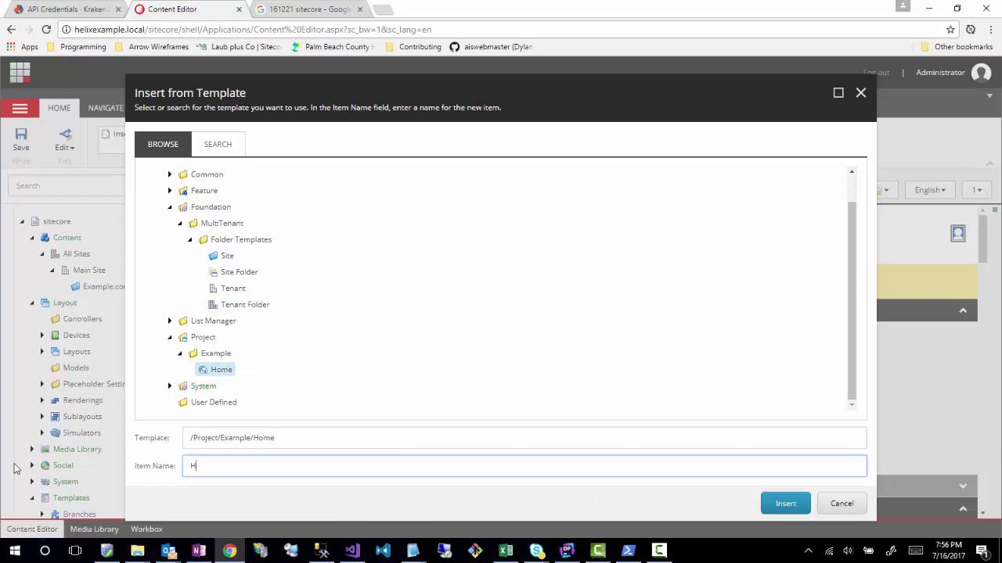
{"action": "left_click", "coordinate": [783, 503]}
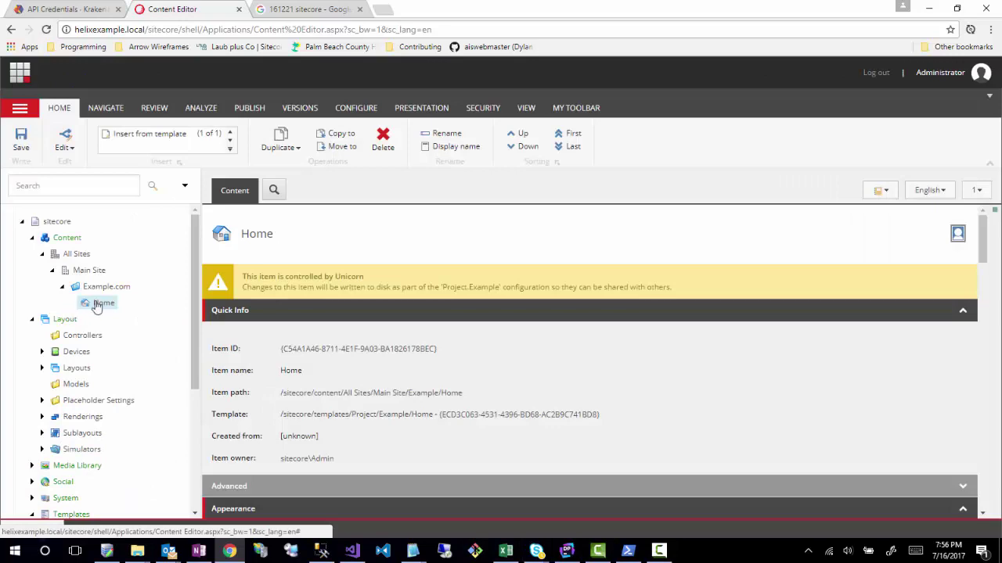
- Switch to Visual Studio and preview Sitecore.Project.Example.Serialization.config in the zzz.Project folder
{"action": "left_click", "coordinate": [931, 8]}
{"action": "left_click", "coordinate": [351, 551]}
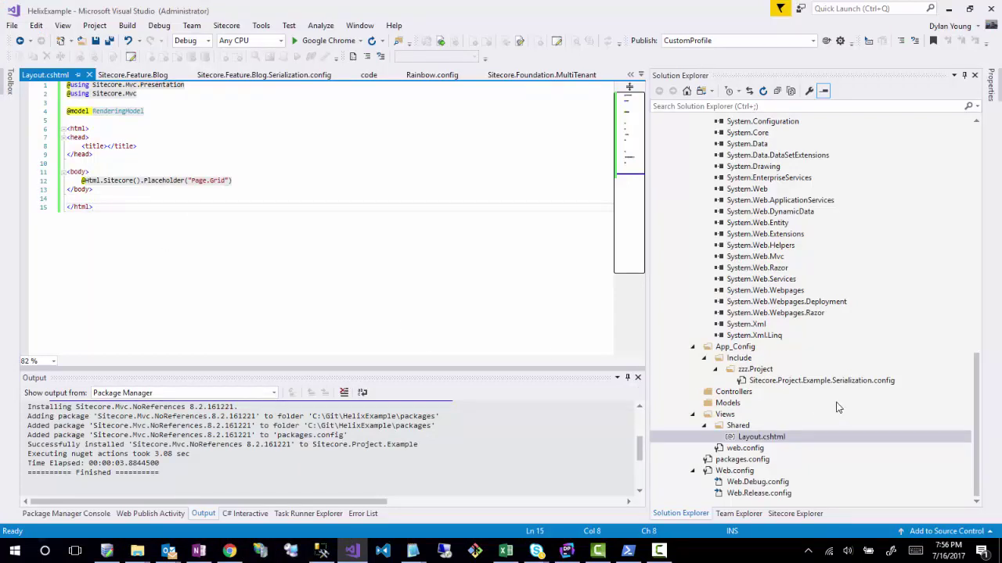
{"action": "left_click", "coordinate": [796, 381]}
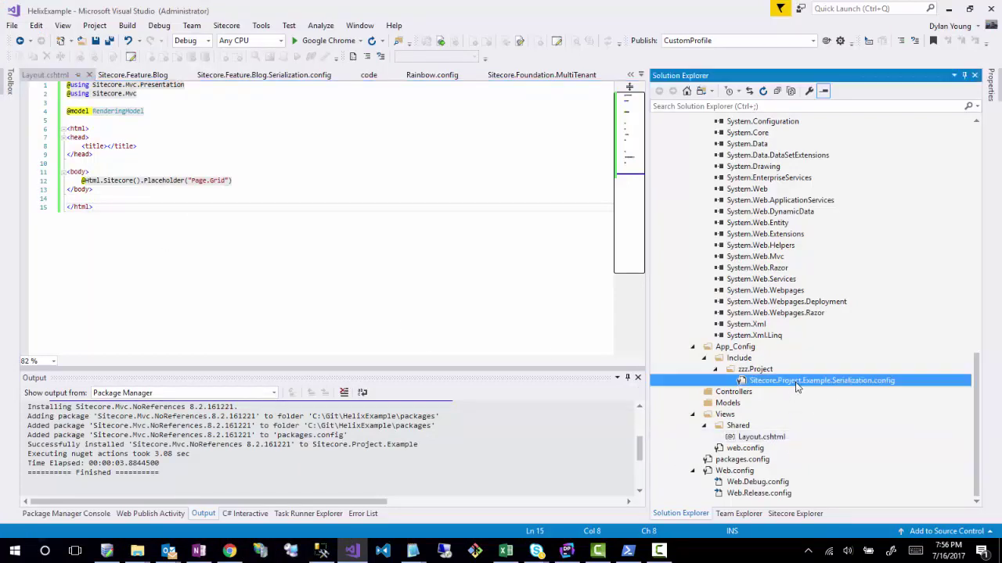
- Add a web configuration file named Sitecore.Project.Example.config to the zzz.Project folder, replacing the existing file of that name
{"action": "left_click", "coordinate": [739, 371]}
{"action": "right_click", "coordinate": [736, 373]}
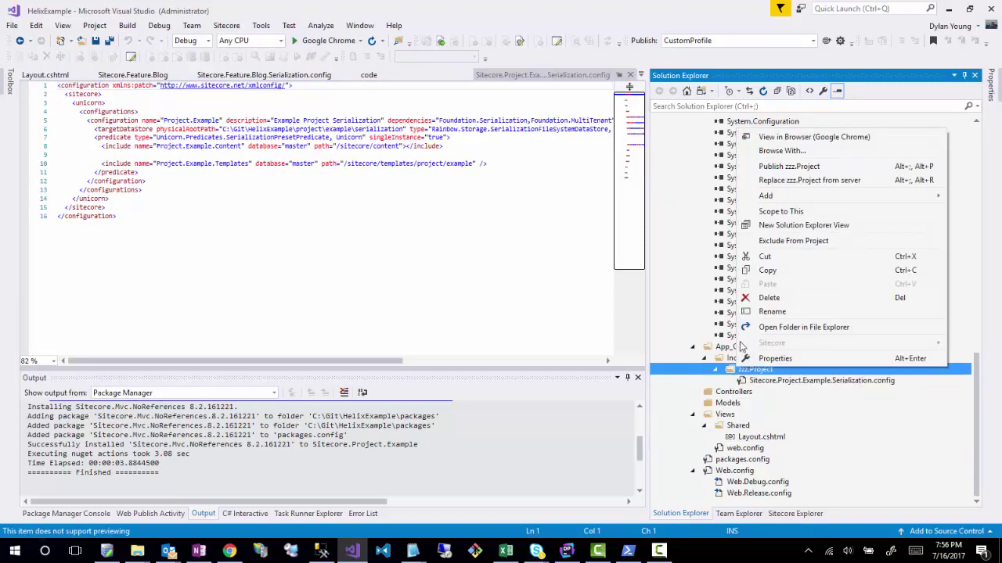
{"action": "mouse_move", "coordinate": [789, 199]}
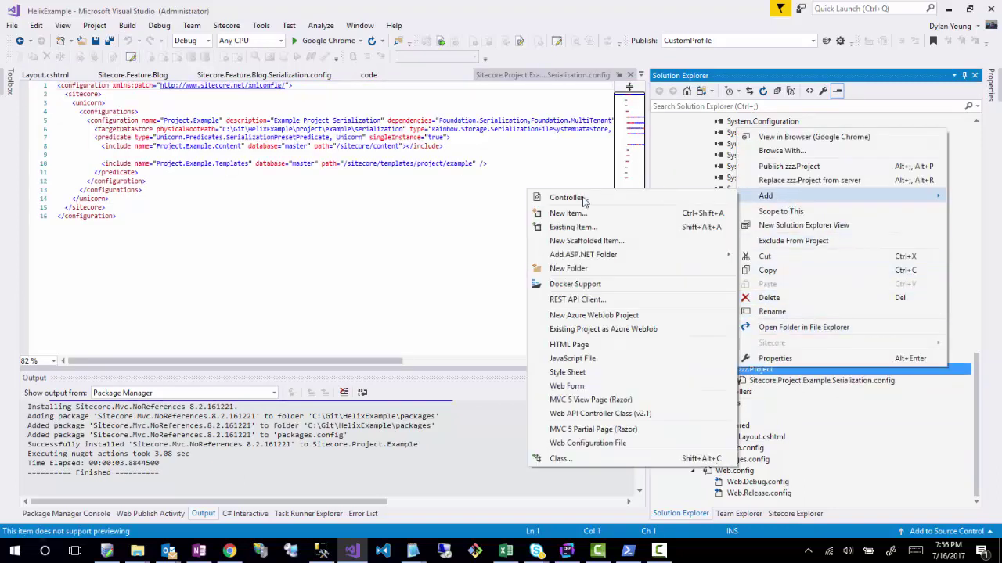
{"action": "left_click", "coordinate": [575, 443]}
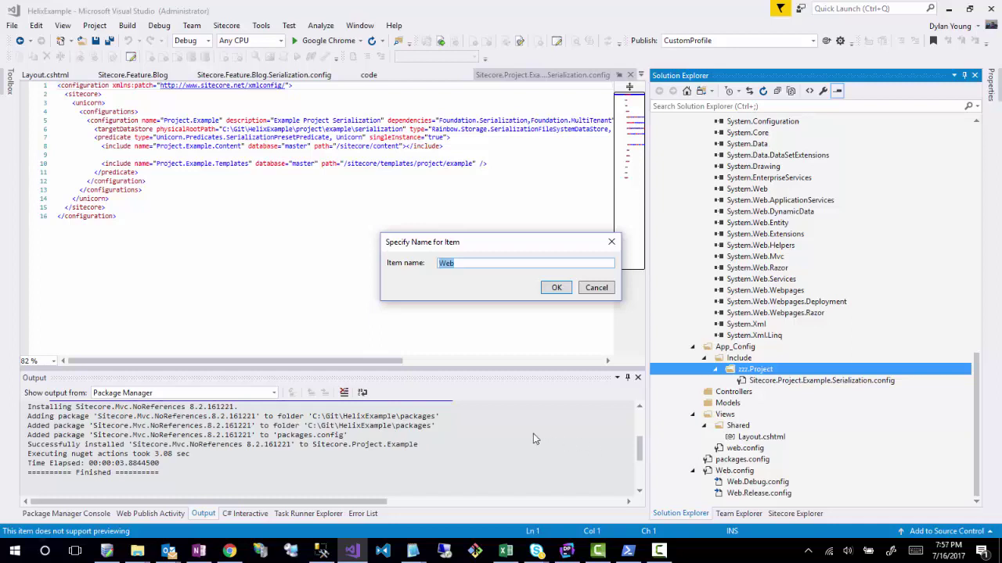
{"action": "left_click", "coordinate": [475, 264]}
{"action": "key", "text": "ctrl+a"}
{"action": "type", "text": "Sitecore.Project.Example.config"}
{"action": "key", "text": "Return"}
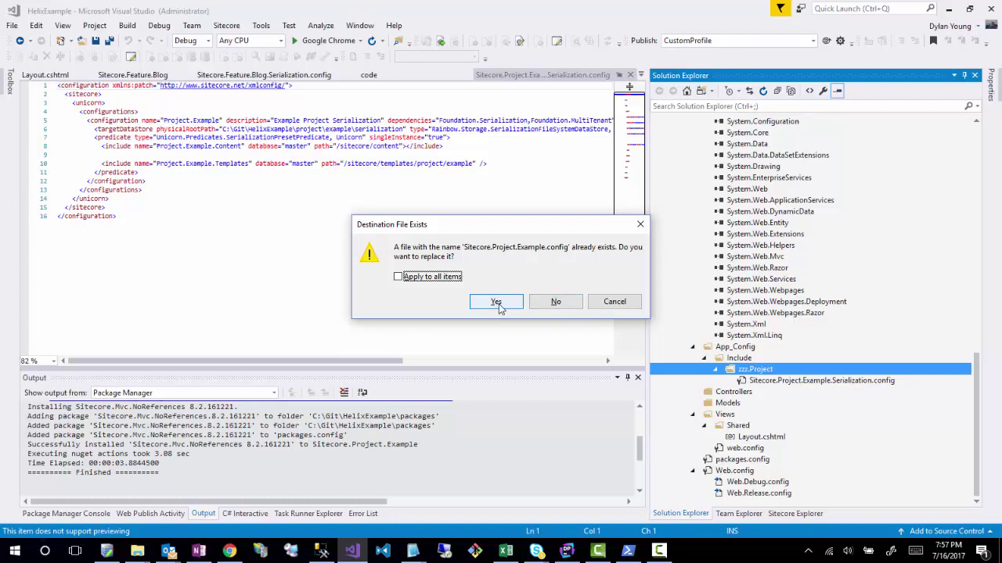
{"action": "left_click", "coordinate": [496, 303]}
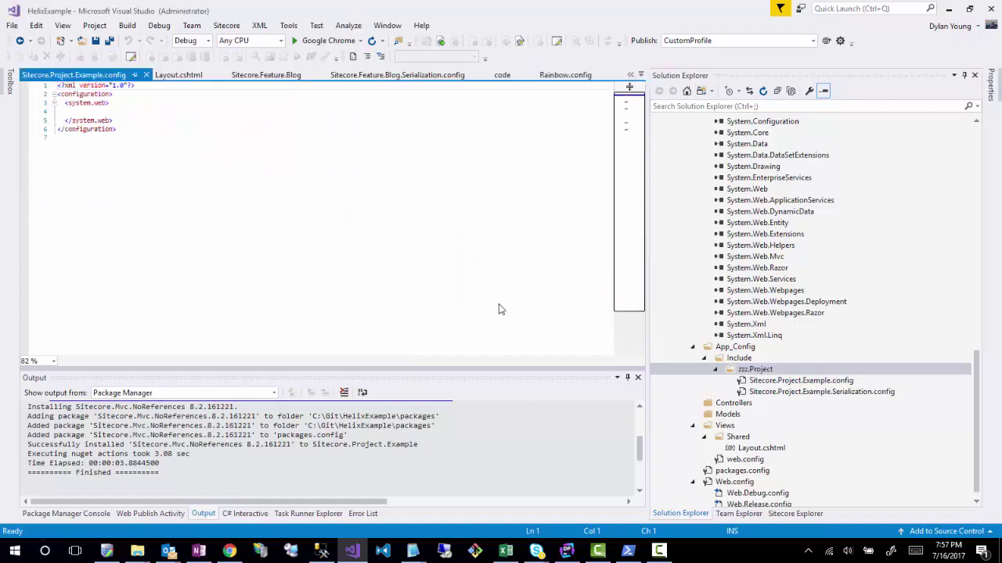
- Replace the whole default content of Sitecore.Project.Example.config with an XML declaration using version 1.0
{"action": "left_click", "coordinate": [196, 228]}
{"action": "key", "text": "ctrl+a"}
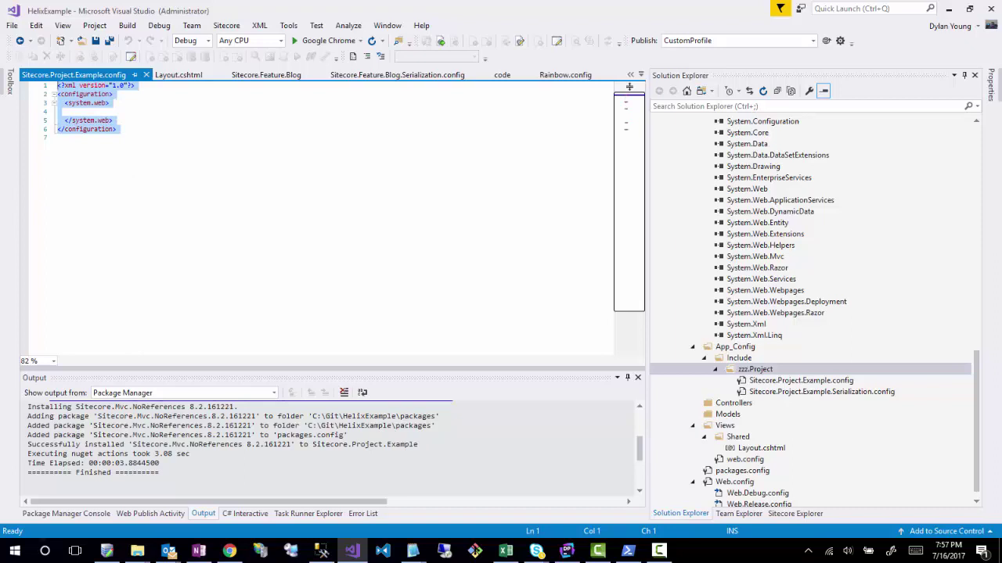
{"action": "type", "text": "<?xml "}
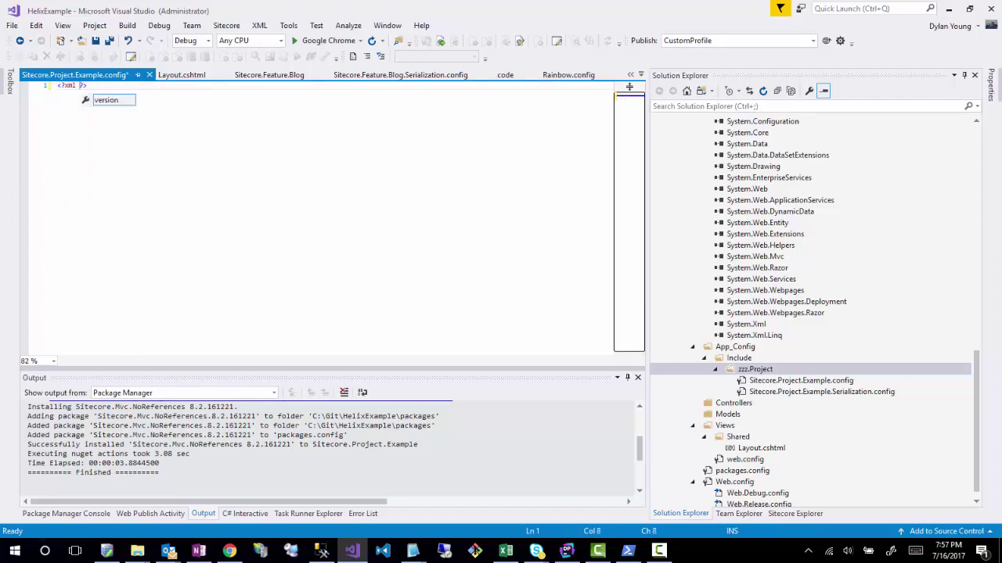
{"action": "type", "text": "ver"}
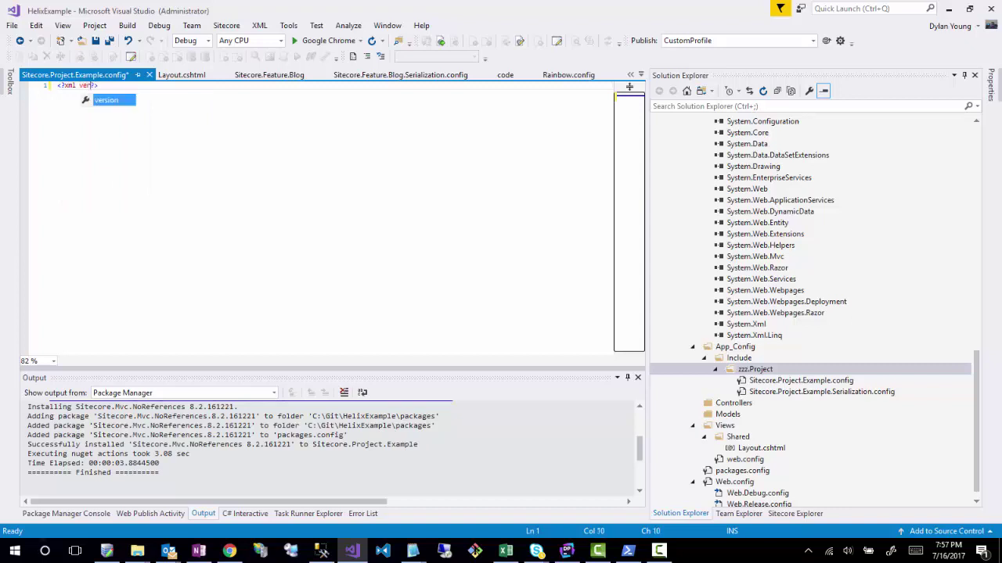
{"action": "type", "text": "sion=\"1.0\""}
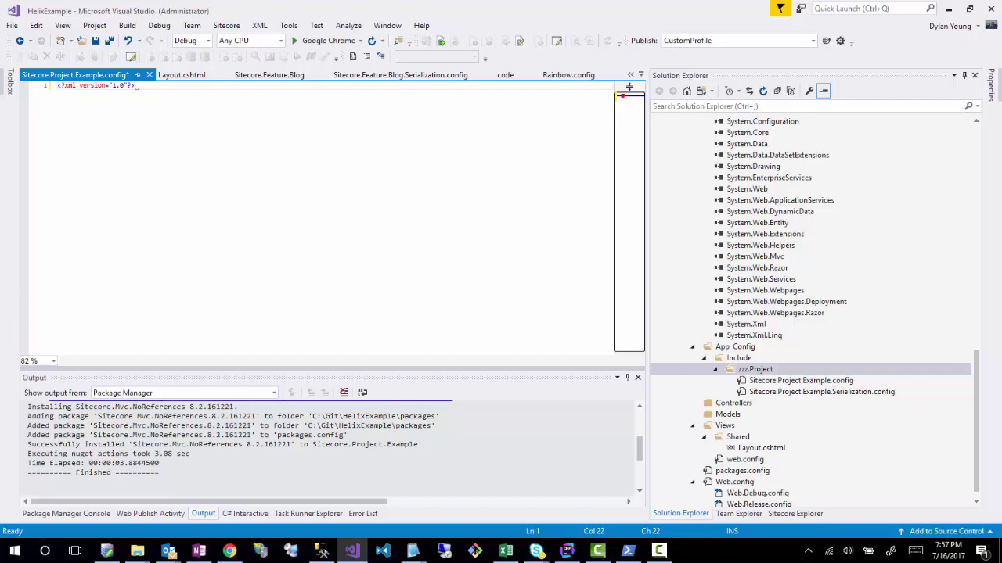
{"action": "key", "text": "Return"}
{"action": "key", "text": "Return"}
{"action": "type", "text": "<confi"}
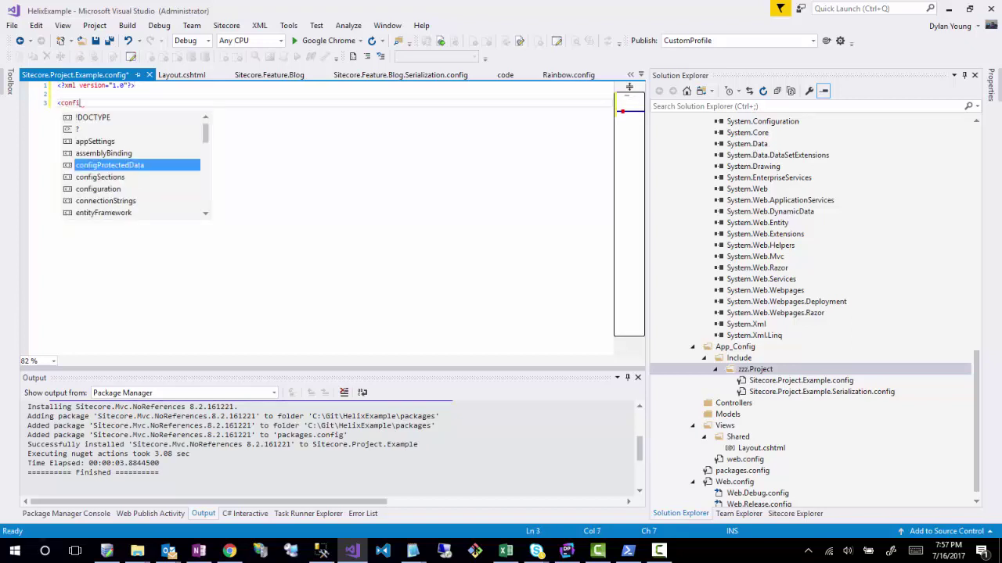
{"action": "type", "text": "guration x"}
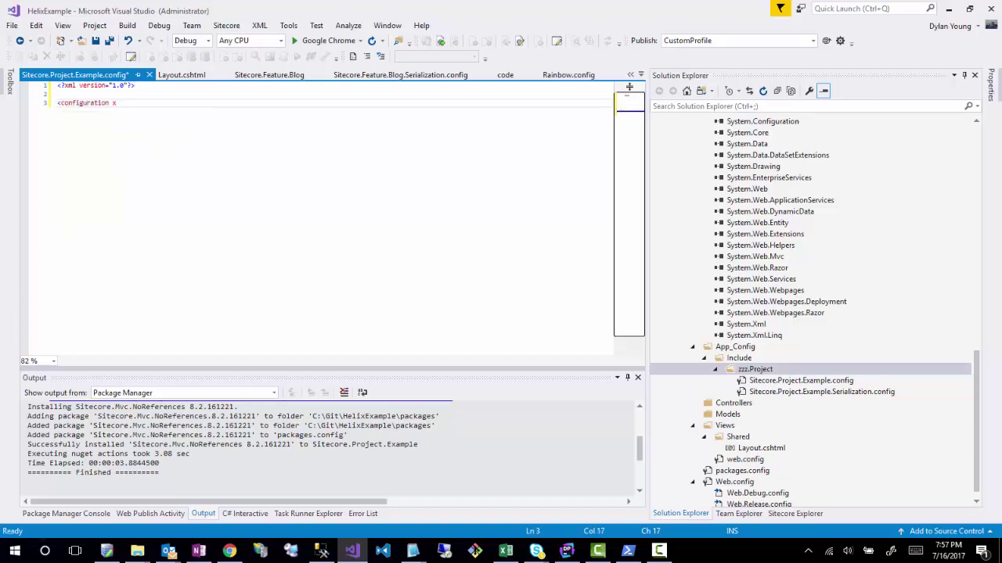
{"action": "type", "text": "mlns:patch=\"htt"}
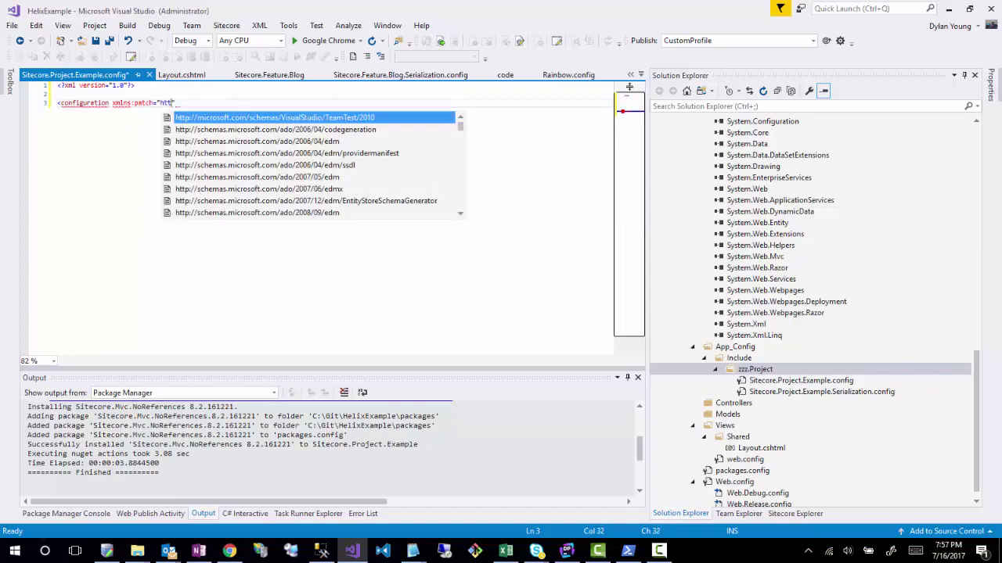
{"action": "type", "text": "p://www."}
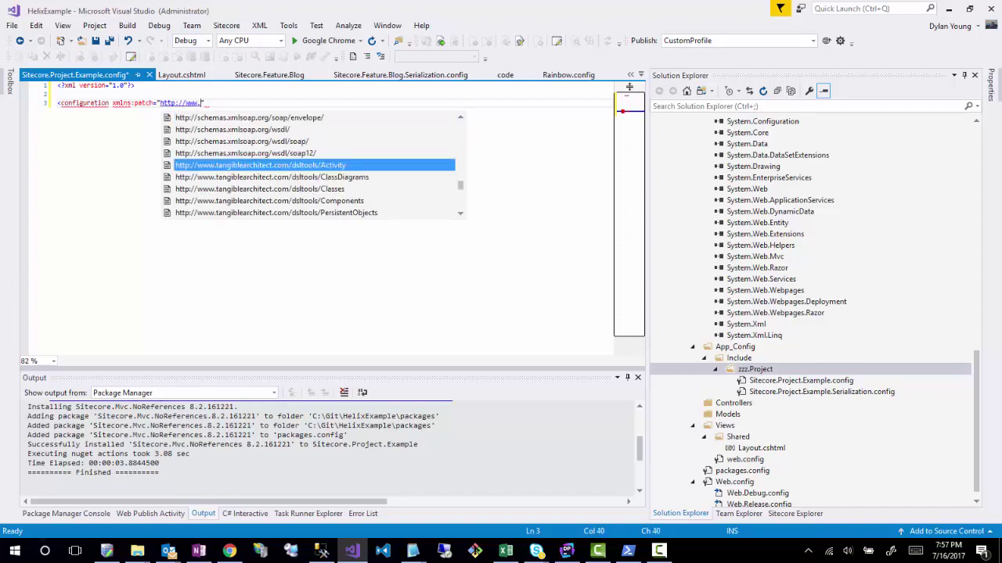
{"action": "type", "text": "sitecore.net"}
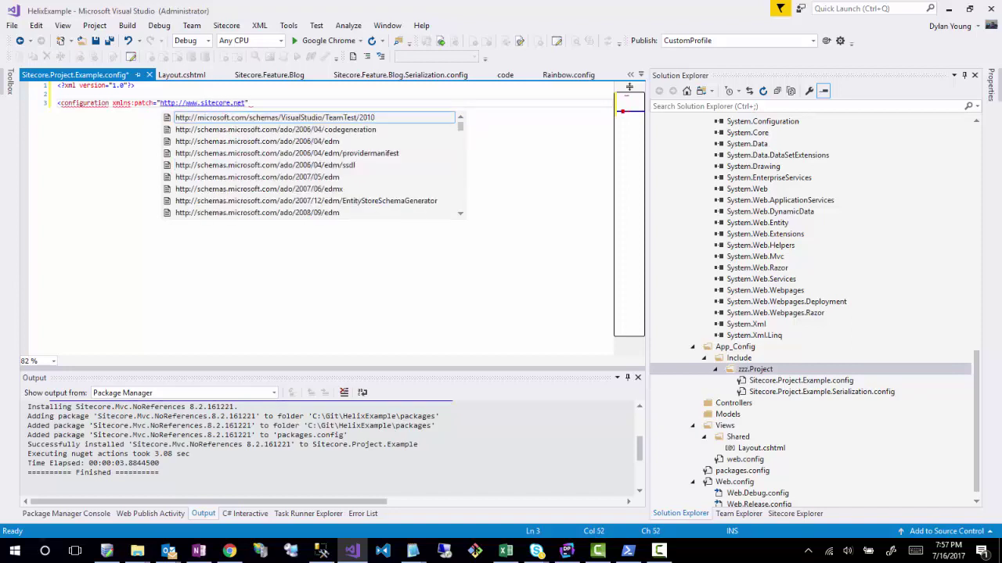
{"action": "type", "text": "/xmlconfig/\">"}
{"action": "key", "text": "Return"}
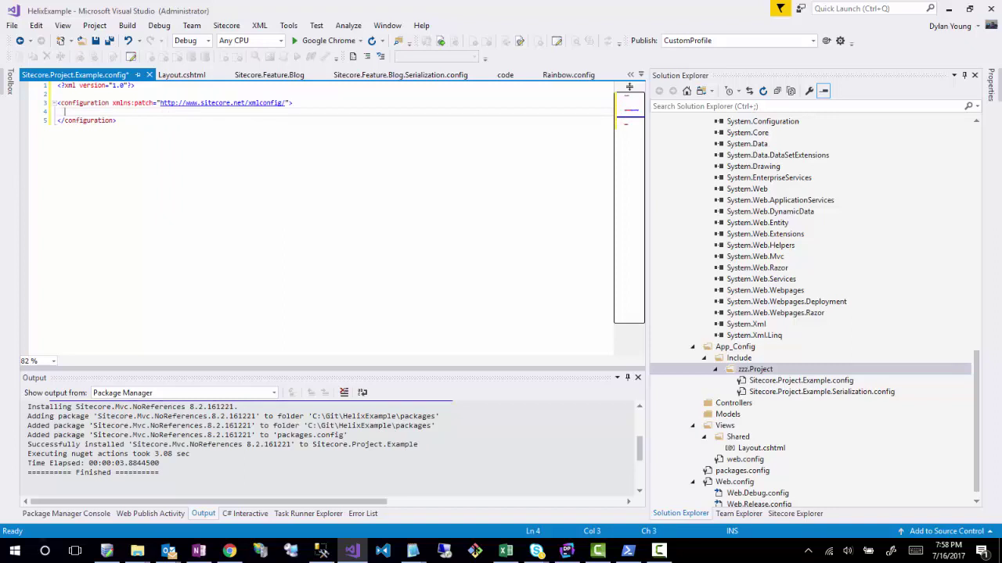
- Nest a sitecore element inside configuration and a sites element inside sitecore
{"action": "type", "text": "<"}
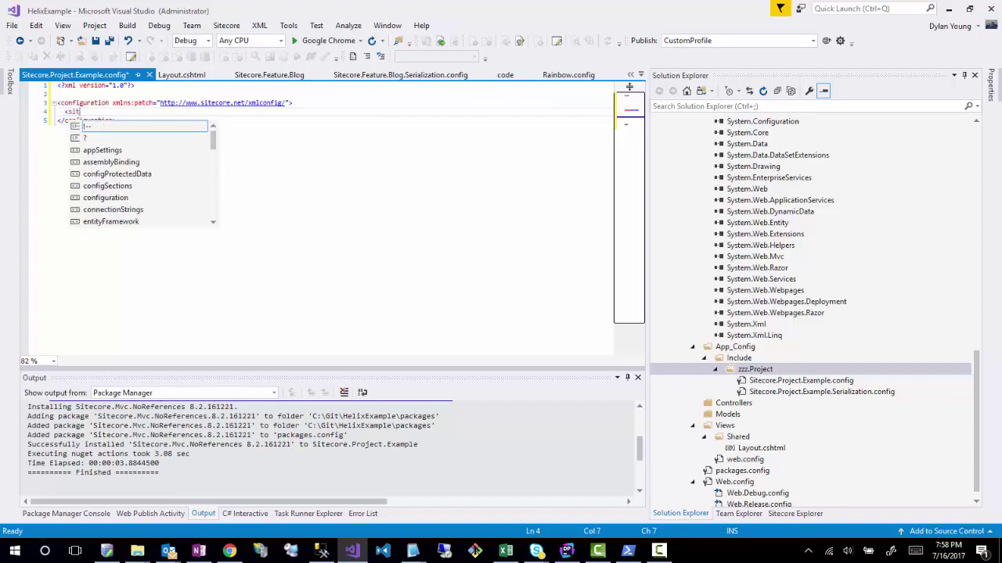
{"action": "type", "text": "sitecore>"}
{"action": "key", "text": "Return"}
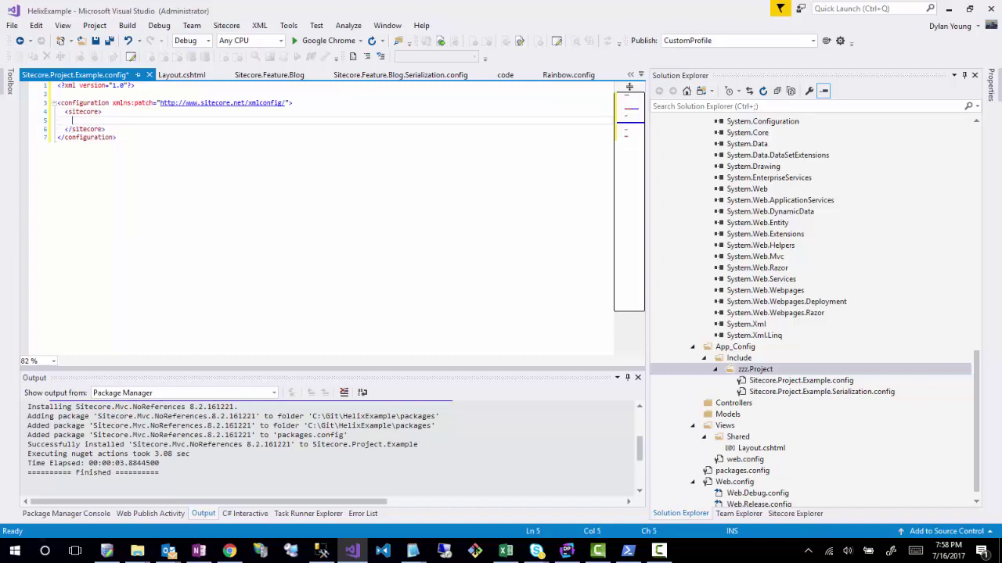
{"action": "type", "text": "<sites>"}
{"action": "key", "text": "Return"}
{"action": "type", "text": "<sit"}
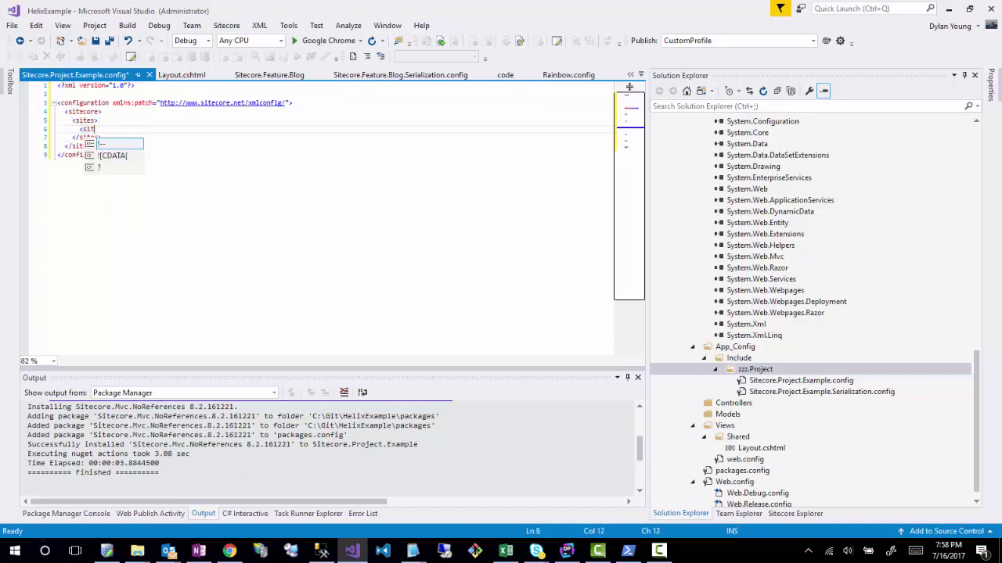
{"action": "type", "text": "e name=\""}
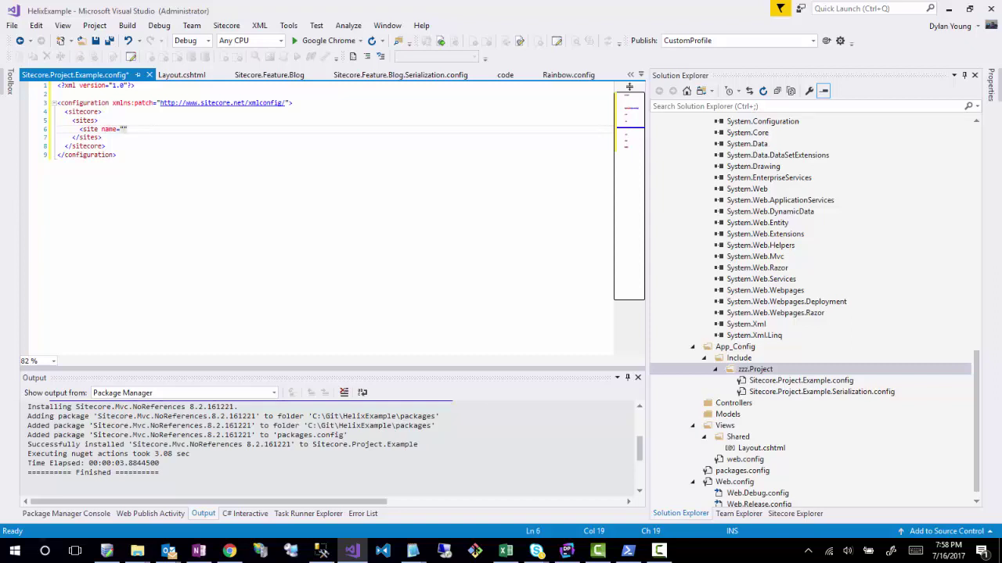
{"action": "type", "text": "Example\" patch:after=\""}
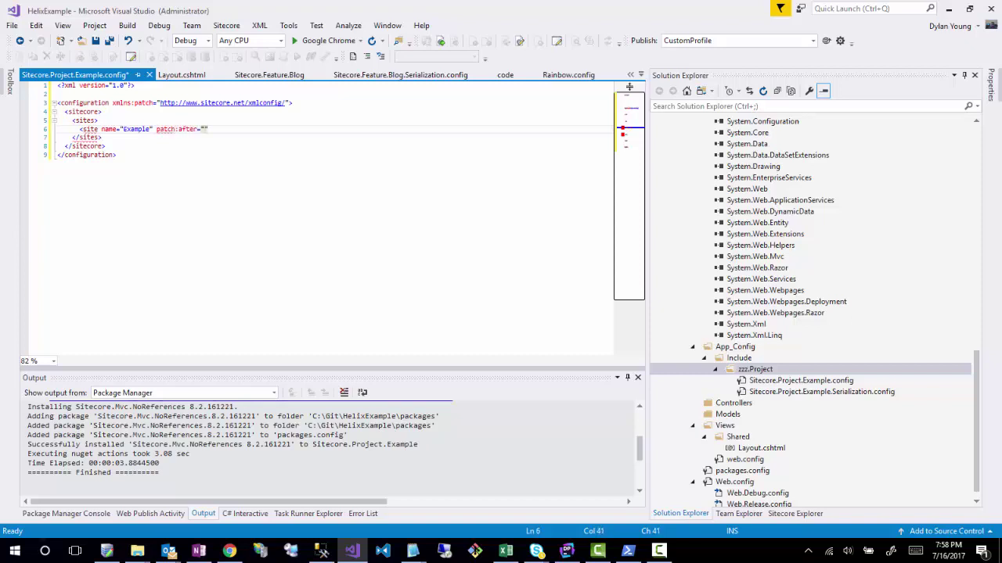
{"action": "type", "text": "site[@name='modules_website'"}
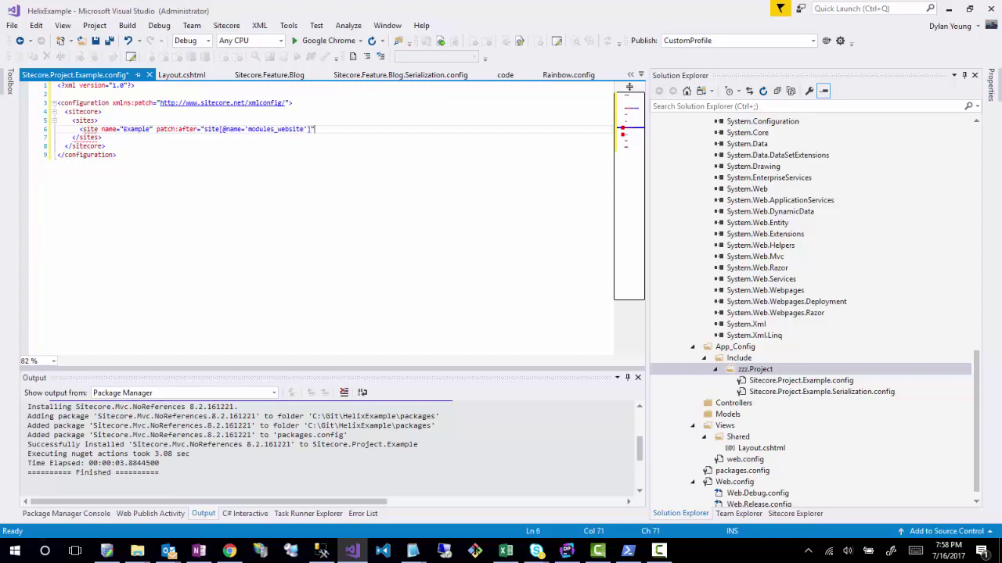
{"action": "type", "text": "]\""}
{"action": "key", "text": "Return"}
{"action": "type", "text": "target"}
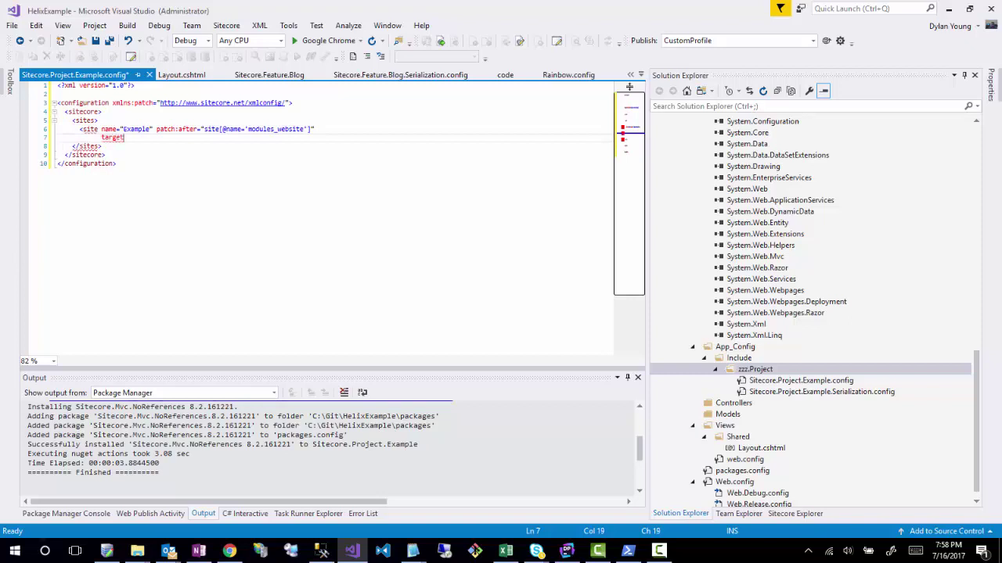
{"action": "type", "text": "Host"}
{"action": "key", "text": "BackSpace"}
{"action": "key", "text": "BackSpace"}
{"action": "key", "text": "BackSpace"}
{"action": "key", "text": "BackSpace"}
{"action": "key", "text": "BackSpace"}
{"action": "key", "text": "BackSpace"}
{"action": "key", "text": "BackSpace"}
{"action": "key", "text": "BackSpace"}
{"action": "key", "text": "BackSpace"}
- Add the attributes database="web", virtualFolder="/" and physicalFolder="/" to the site element, each on its own line
{"action": "type", "text": "database=\"web"}
{"action": "key", "text": "Return"}
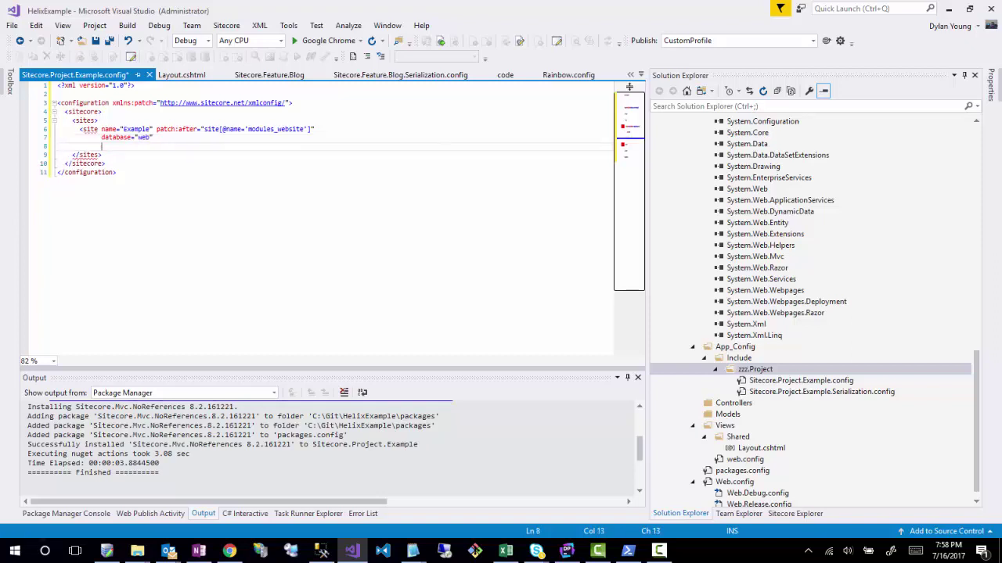
{"action": "type", "text": "virtualFolder=\"/"}
{"action": "key", "text": "Return"}
{"action": "type", "text": "poys"}
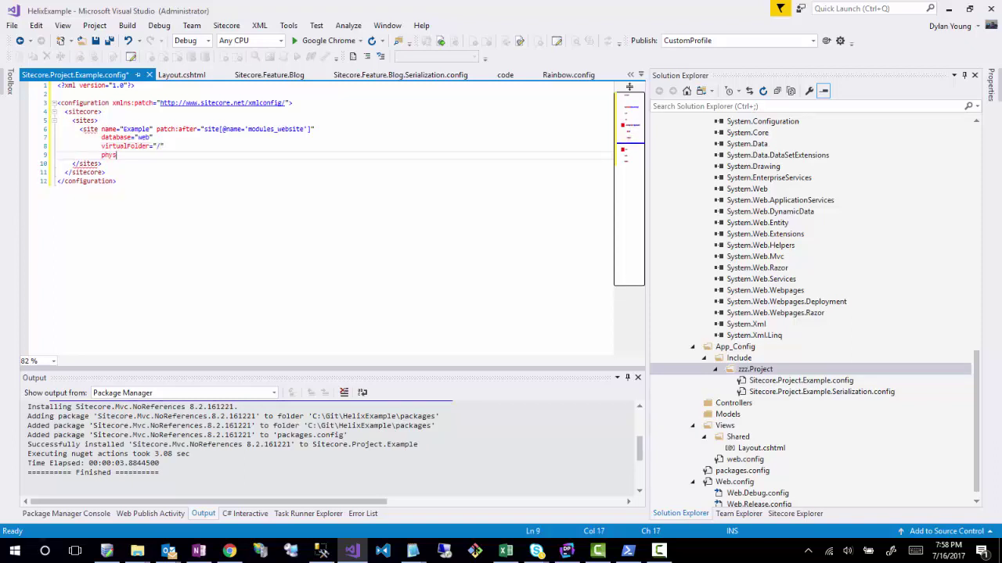
{"action": "type", "text": "icalFolder=/\"/"}
{"action": "key", "text": "Return"}
- Begin a rootpath attribute on the site element, and copy the Example.com item's path from the Sitecore Content Editor in Chrome
{"action": "type", "text": "ro"}
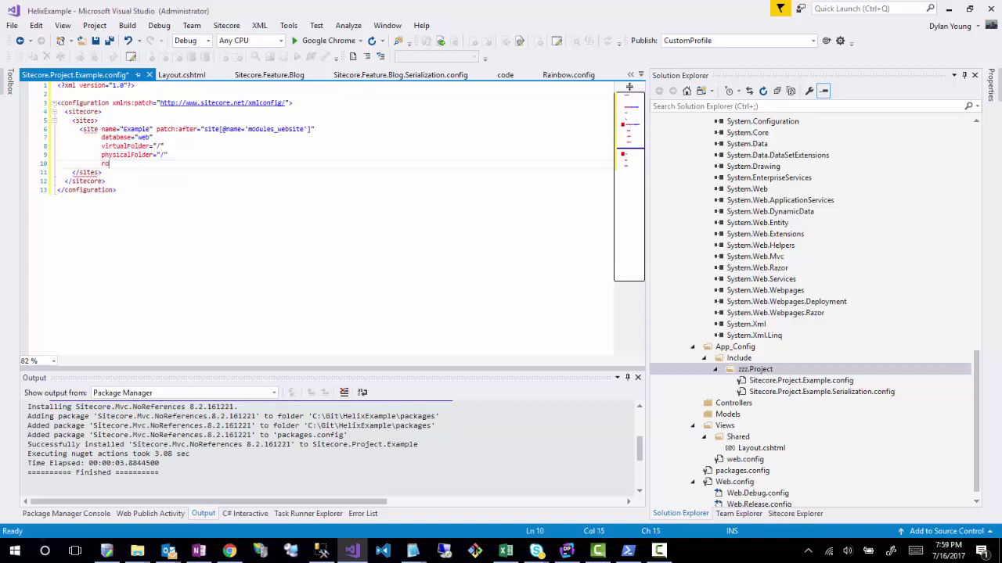
{"action": "type", "text": "otpath=\"/sitecore/conte"}
{"action": "left_click", "coordinate": [229, 551]}
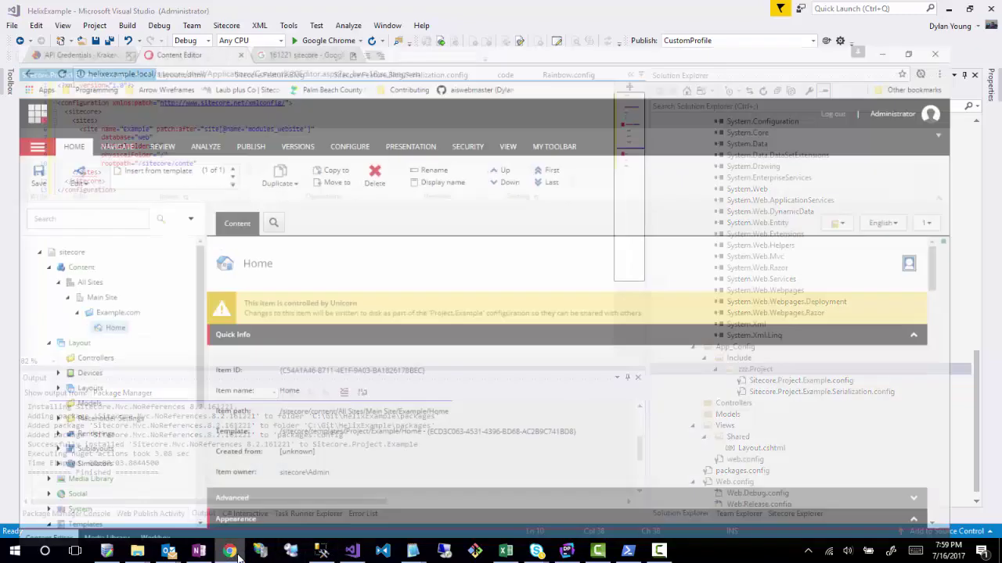
{"action": "left_click", "coordinate": [107, 286]}
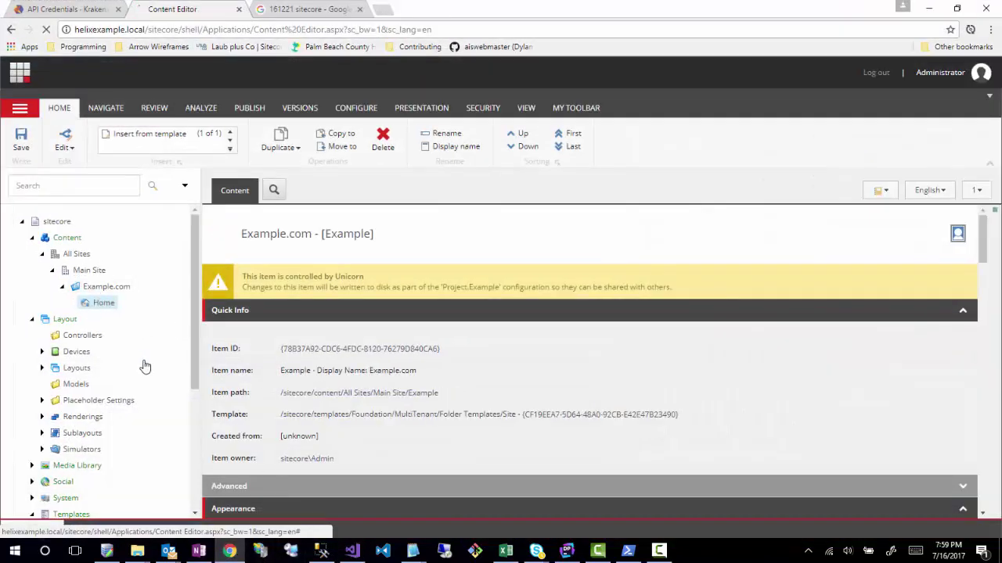
{"action": "left_click", "coordinate": [352, 393]}
{"action": "key", "text": "ctrl+c"}
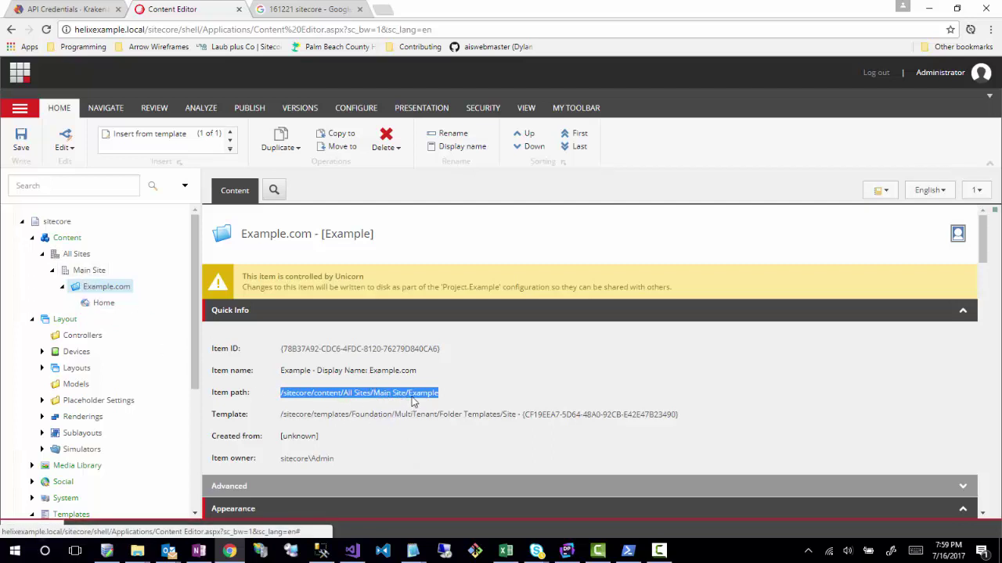
{"action": "right_click", "coordinate": [386, 399]}
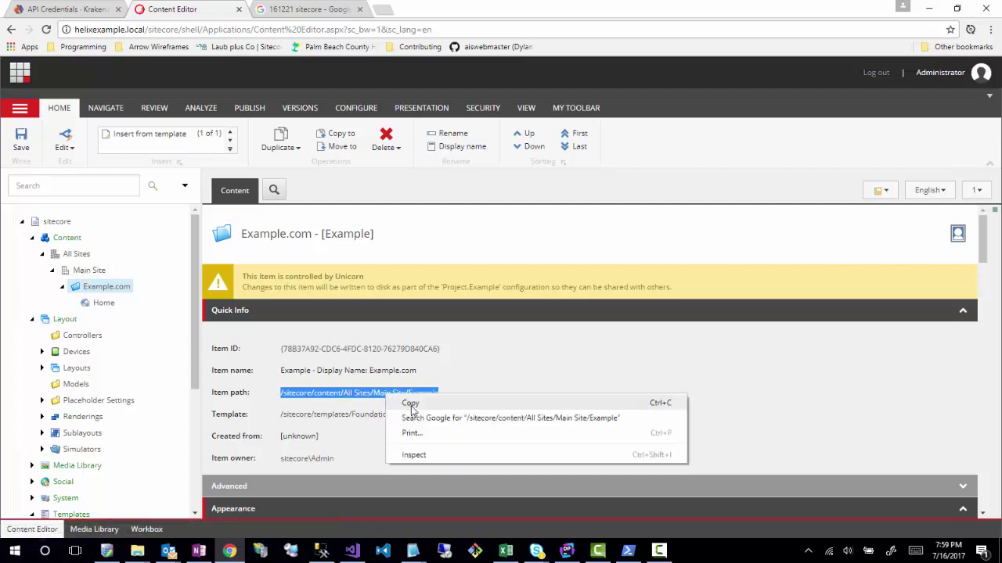
{"action": "left_click", "coordinate": [411, 405]}
- Return to Visual Studio and replace the partial rootpath value with the copied path /sitecore/content/All Sites/Main Site/Example
{"action": "left_click", "coordinate": [929, 8]}
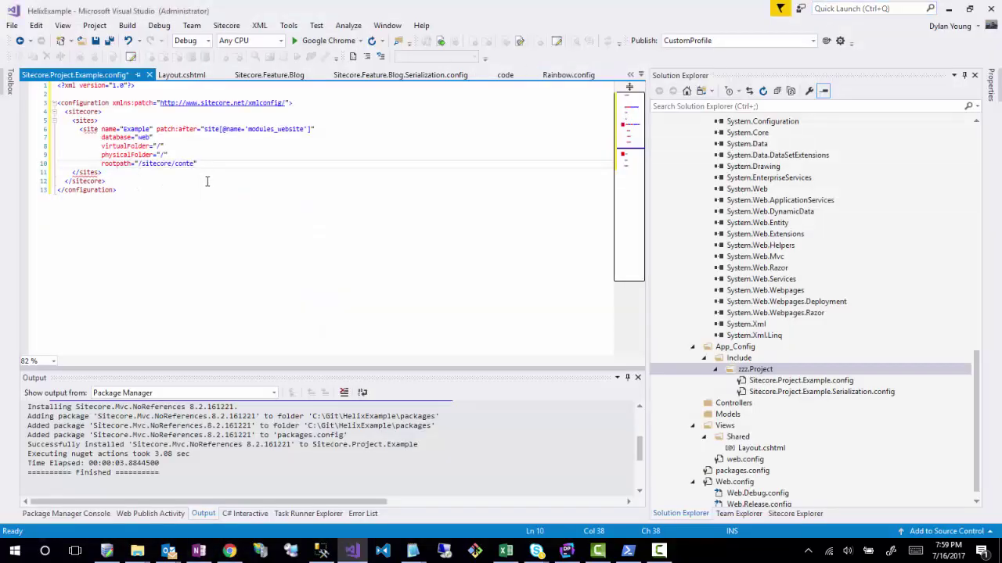
{"action": "left_click_drag", "start_coordinate": [196, 164], "coordinate": [139, 165]}
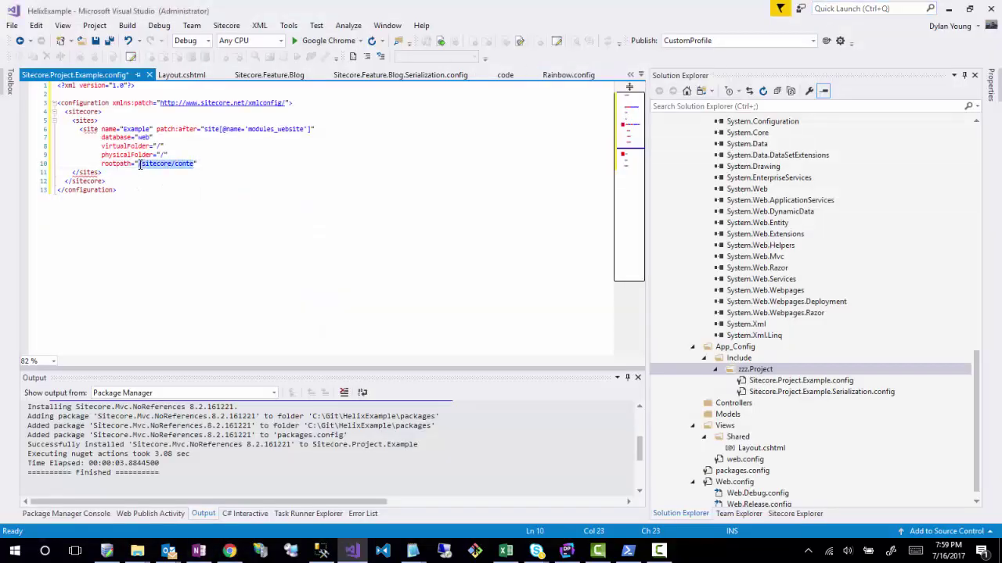
{"action": "key", "text": "ctrl+v"}
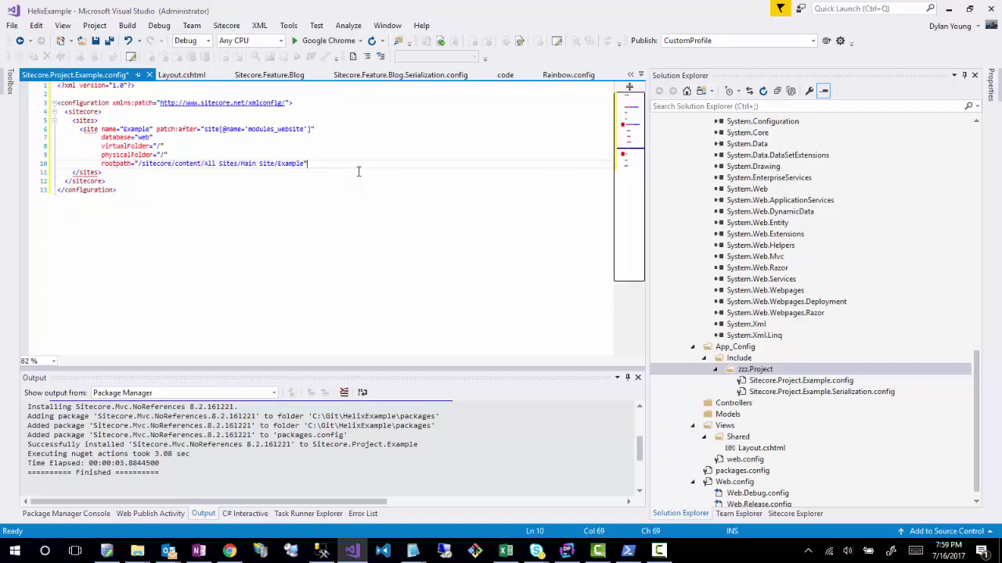
- Add startItem="/Home" to the site element and correct the rootpath attribute's name to rootPath
{"action": "key", "text": "Return"}
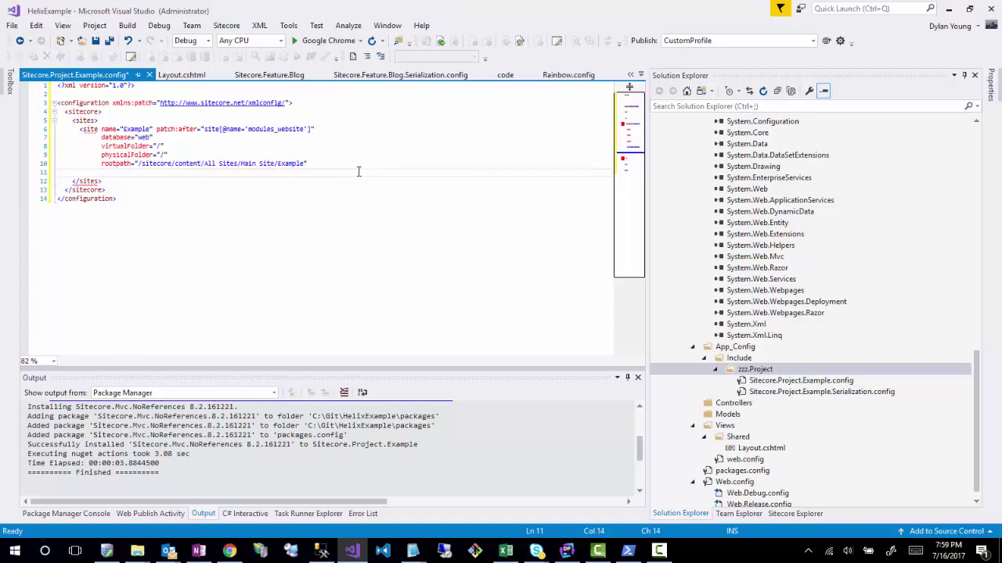
{"action": "type", "text": "startIte"}
{"action": "type", "text": "m"}
{"action": "left_click", "coordinate": [117, 163]}
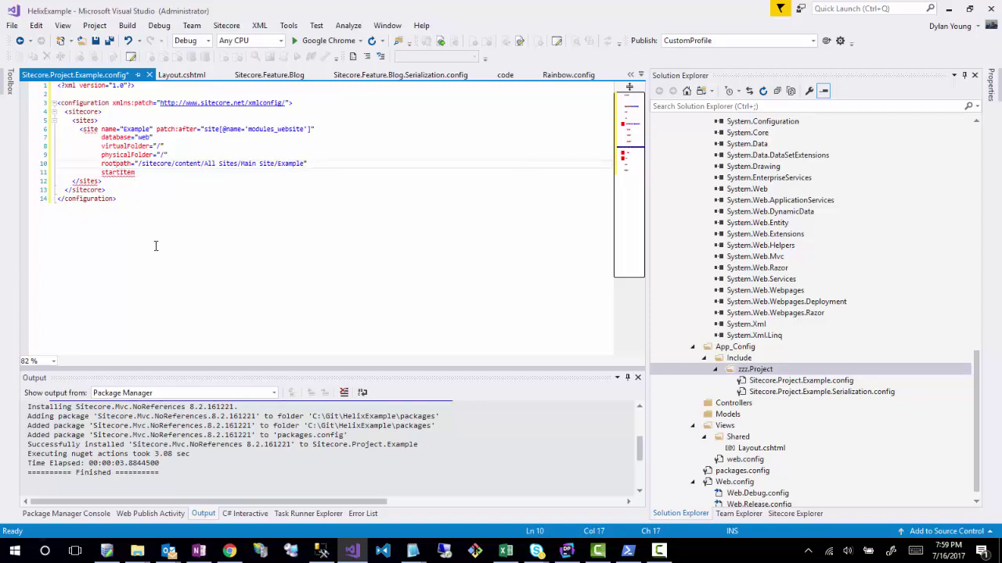
{"action": "key", "text": "Delete"}
{"action": "type", "text": "P"}
{"action": "left_click", "coordinate": [150, 172]}
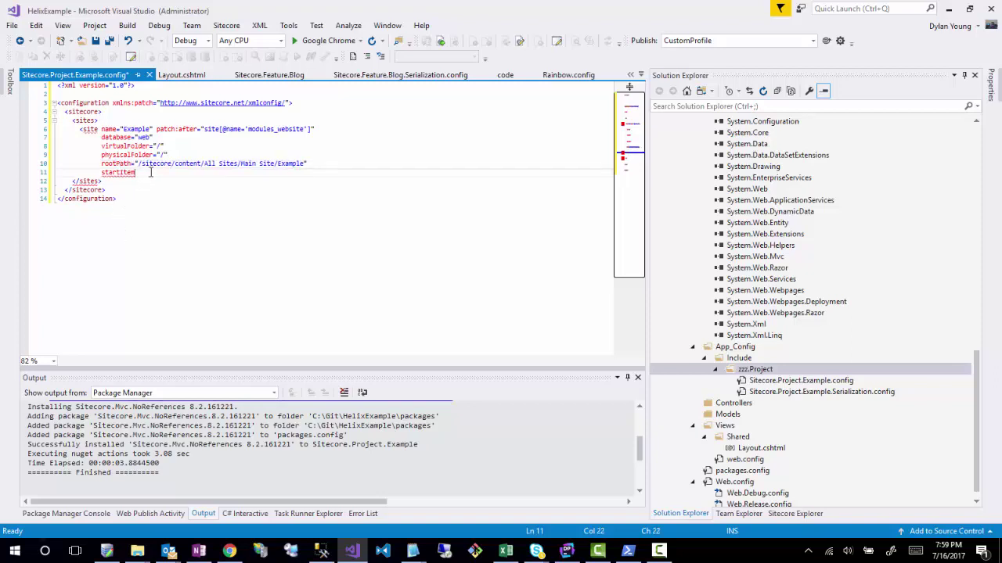
{"action": "type", "text": "=\"/home"}
{"action": "key", "text": "Return"}
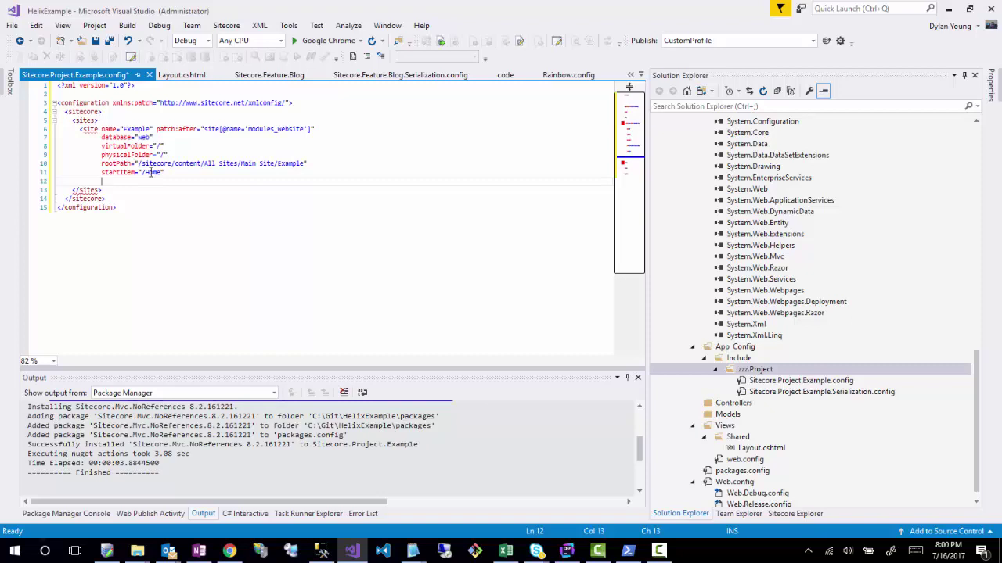
- Add the attributes cacheHtml="true" and htmlCacheSize="50MB" to the site element
{"action": "type", "text": "acheHtml=\"true"}
{"action": "key", "text": "Return"}
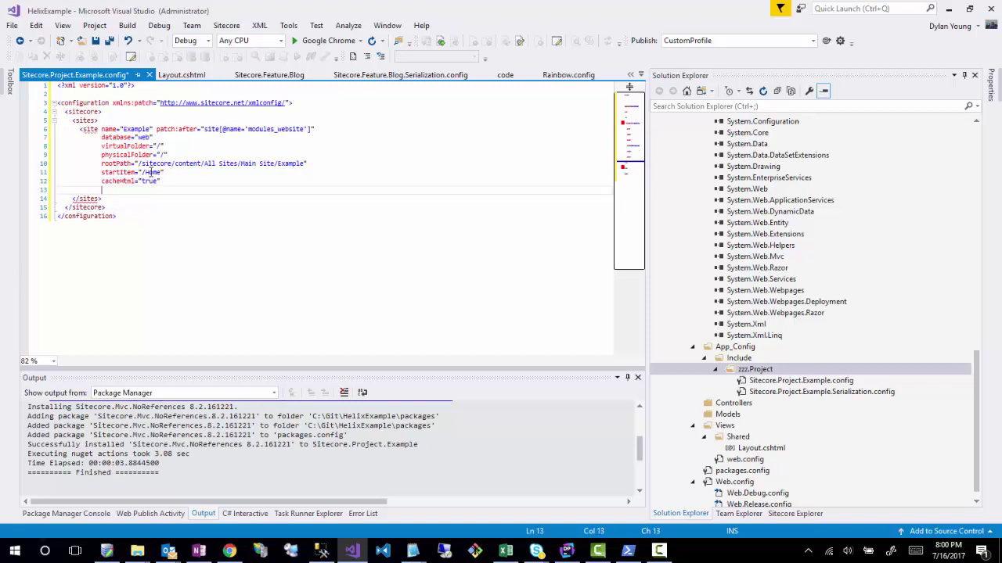
{"action": "type", "text": "htmlCacheSiz"}
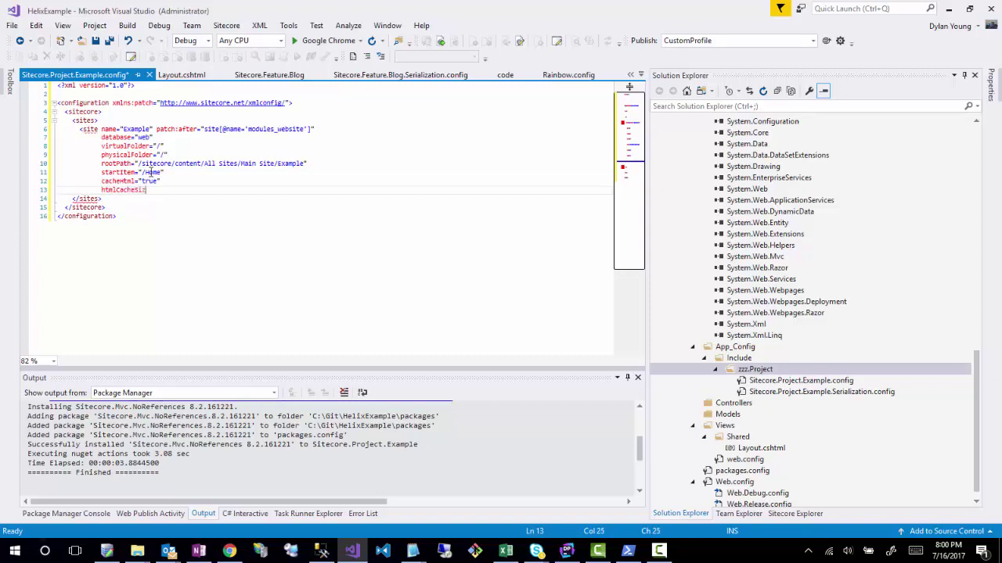
{"action": "type", "text": "e=\"50MB"}
{"action": "key", "text": "Return"}
- Add the attributes registryCacheSize="0" and viewStateCacheSize="0" to the site element
{"action": "type", "text": "registryC"}
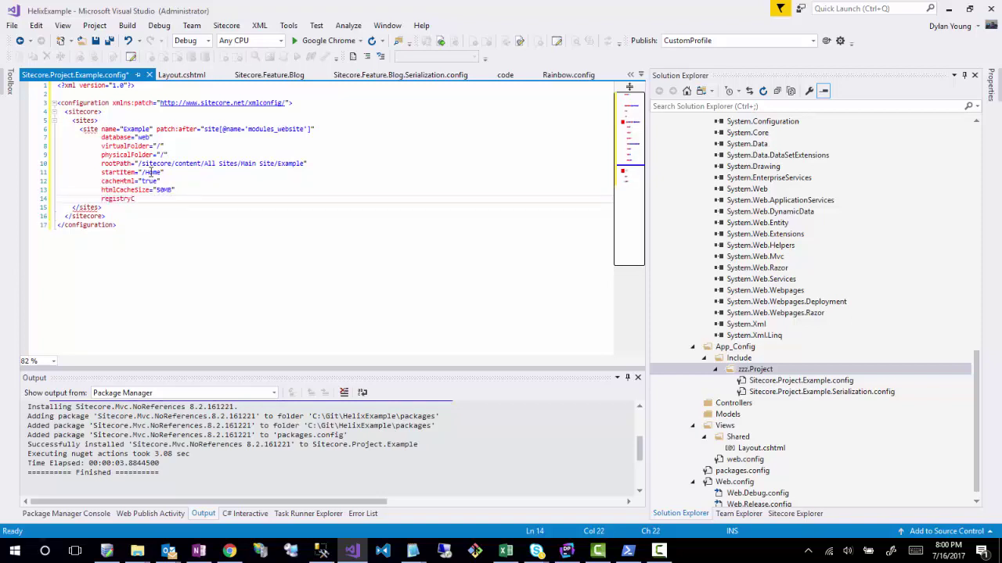
{"action": "type", "text": "acheSize=\"0"}
{"action": "key", "text": "Return"}
{"action": "type", "text": "vi"}
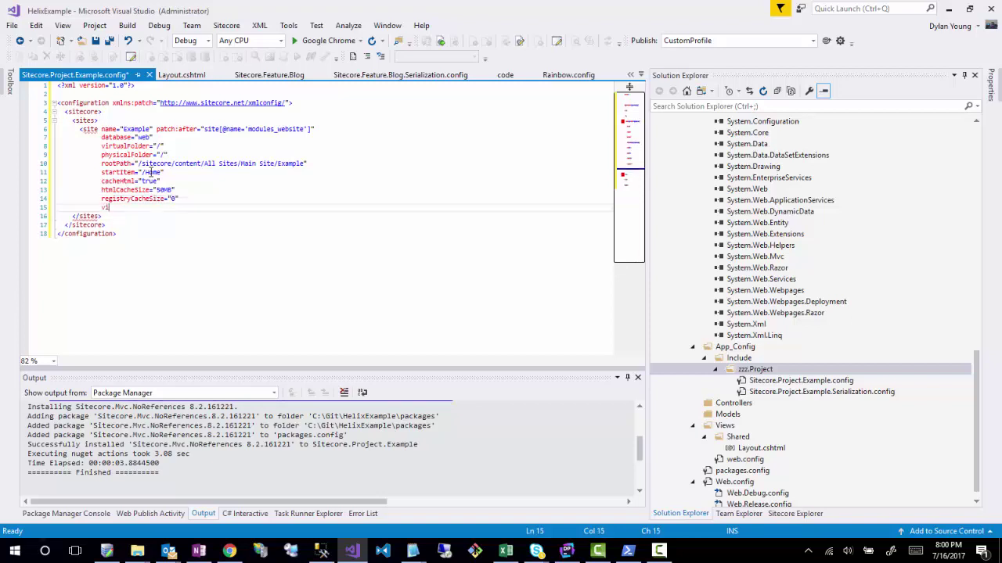
{"action": "type", "text": "ewStateCacheSize=\"0"}
{"action": "key", "text": "Return"}
- Add xslCacheSize="25MB" to the site element and start a new line after it
{"action": "type", "text": "x"}
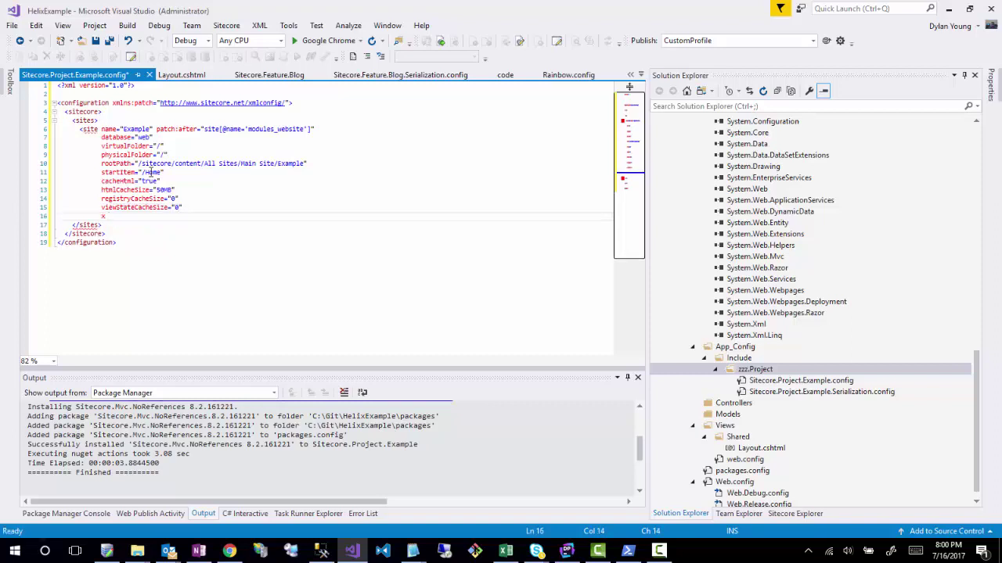
{"action": "type", "text": "slCacheSiz"}
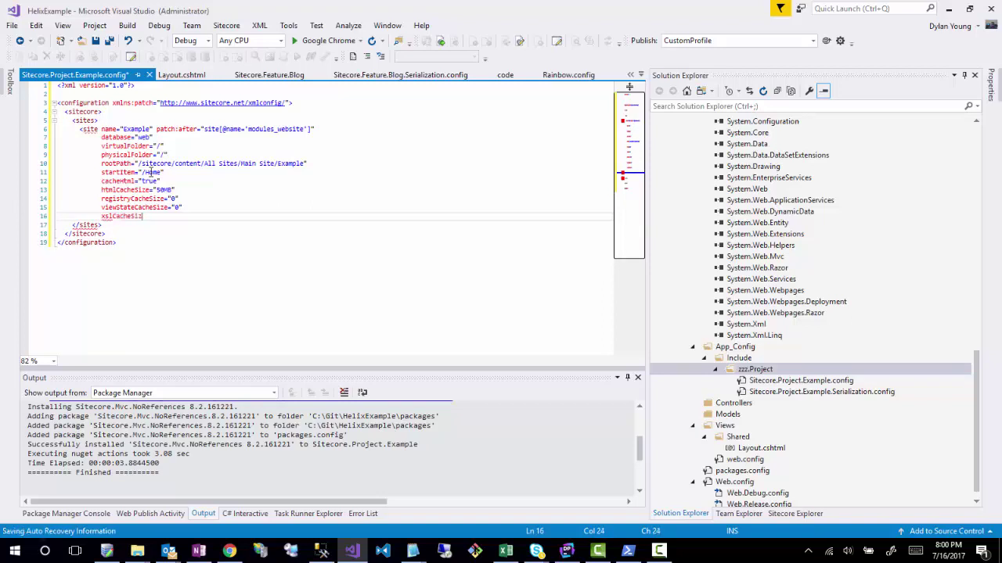
{"action": "type", "text": "e=\"25MB"}
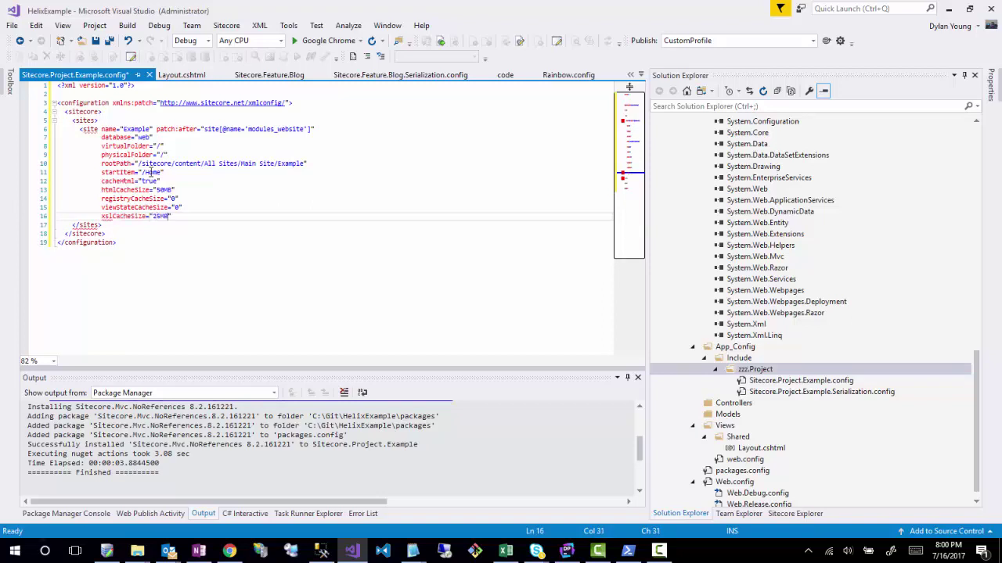
{"action": "key", "text": "Return"}
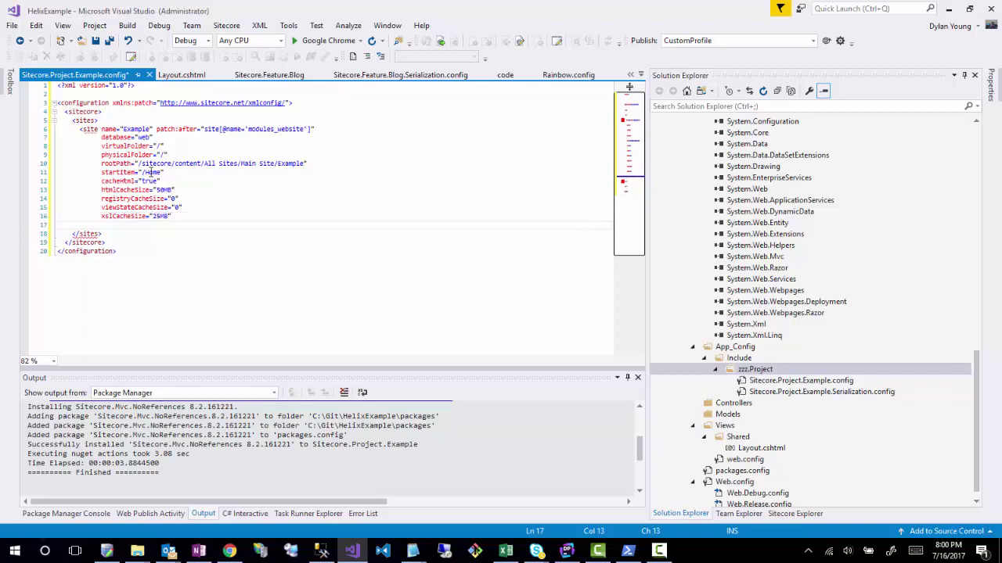
- Add the attributes filteredItemsCacheSize="10MB" and enablePreview="true" to the site element
{"action": "type", "text": "filteredItemsCacheSize"}
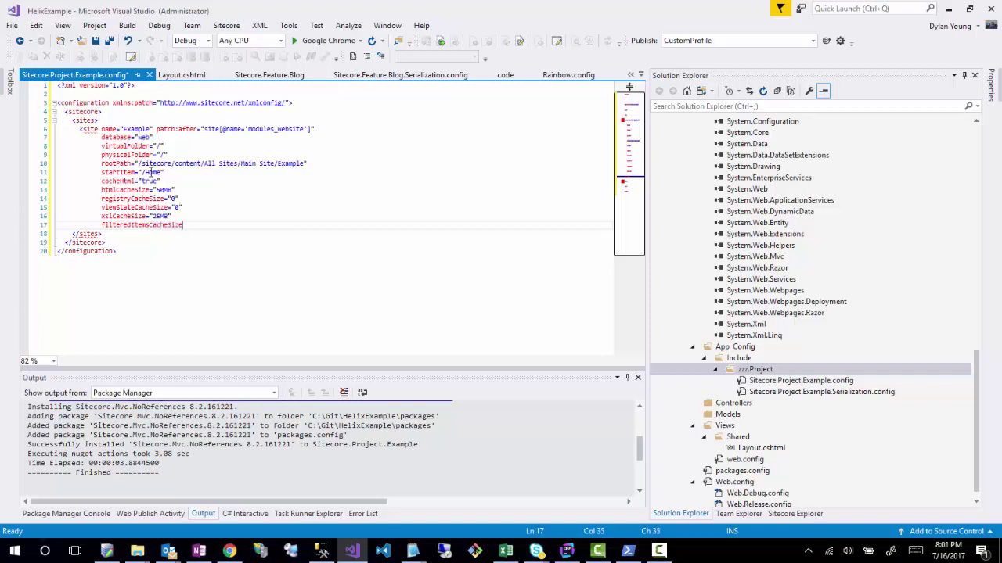
{"action": "type", "text": "=\"10MB\""}
{"action": "key", "text": "Return"}
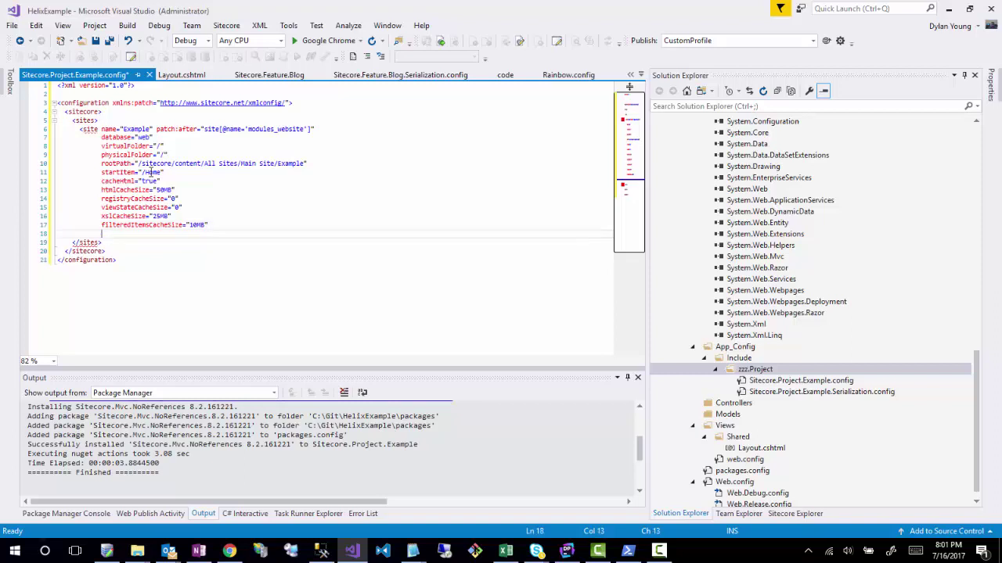
{"action": "type", "text": "enablePreview=\"true\""}
{"action": "key", "text": "Return"}
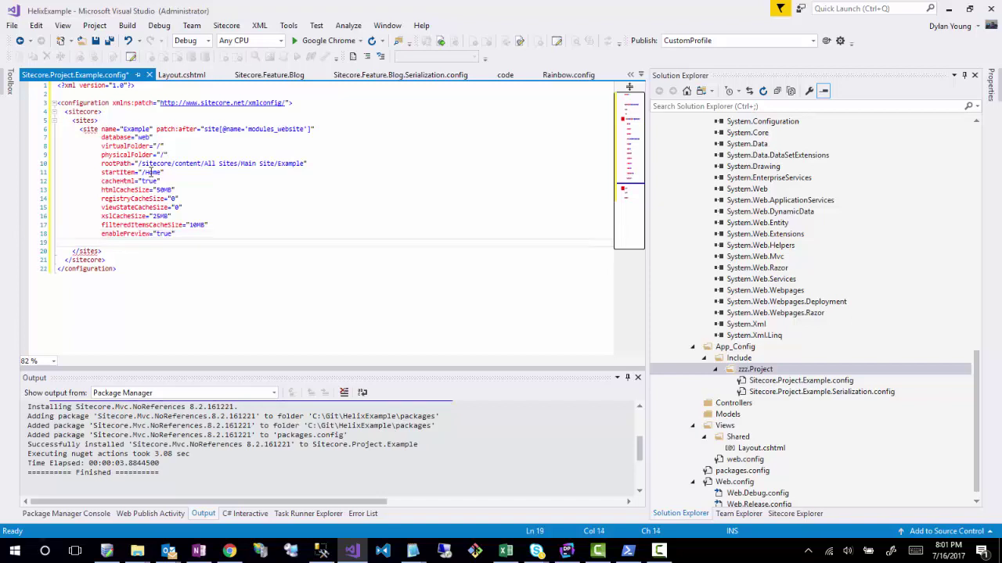
- Add the attributes enableWebEdit="true" and enableDebugger="true" to the site element
{"action": "type", "text": "enableWebEdit=\"true"}
{"action": "key", "text": "Return"}
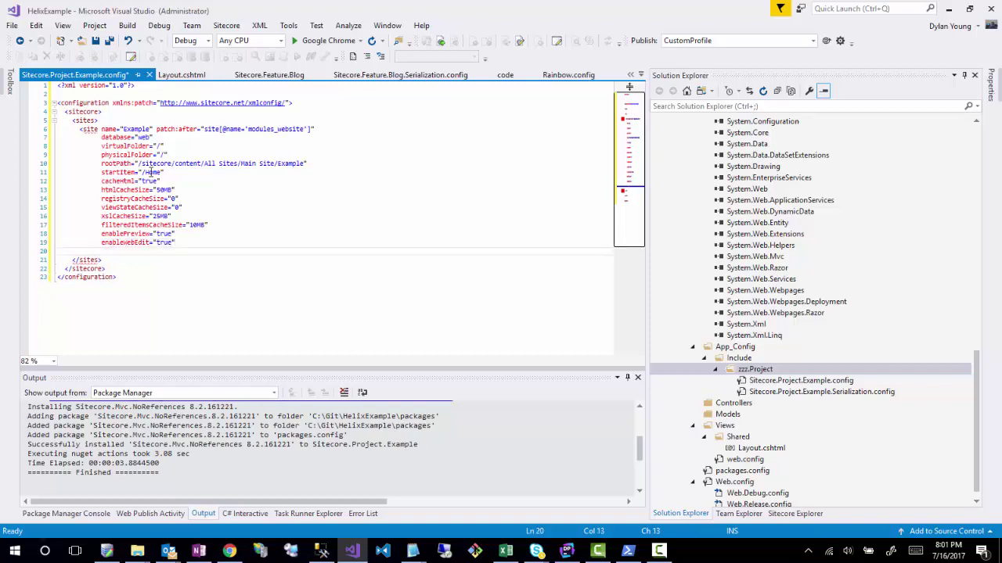
{"action": "type", "text": "enabledDebugger="}
{"action": "type", "text": "true"}
{"action": "key", "text": "Return"}
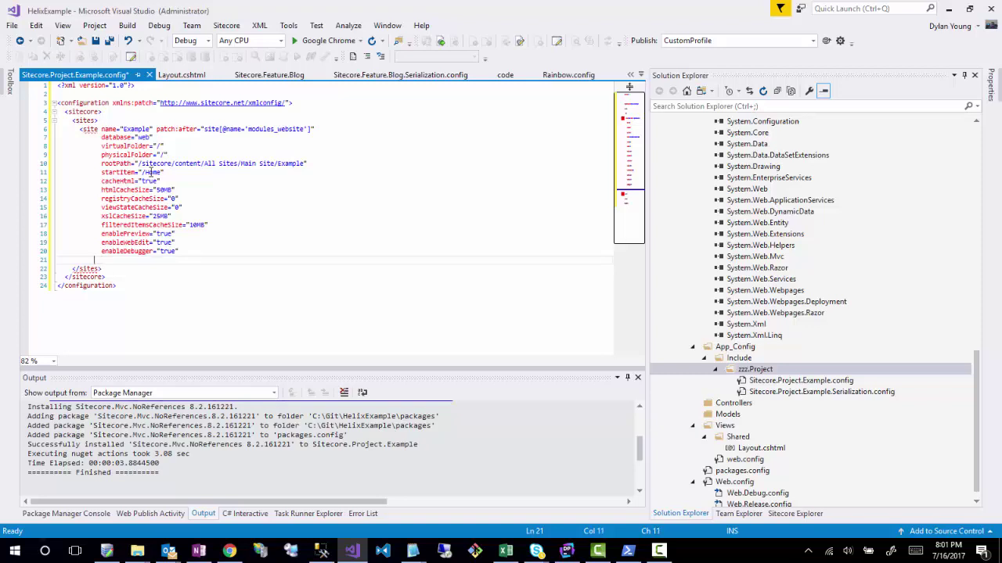
- Self-close the site element after the enableDebugger attribute and save the config file
{"action": "key", "text": "Home"}
{"action": "key", "text": "Left"}
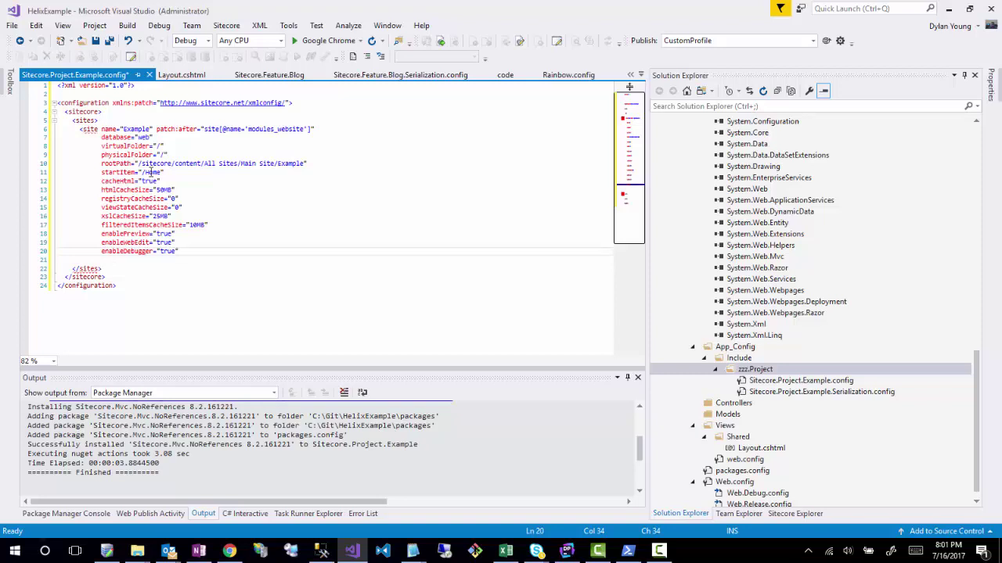
{"action": "type", "text": "/>"}
{"action": "left_click", "coordinate": [229, 348]}
{"action": "key", "text": "ctrl+s"}
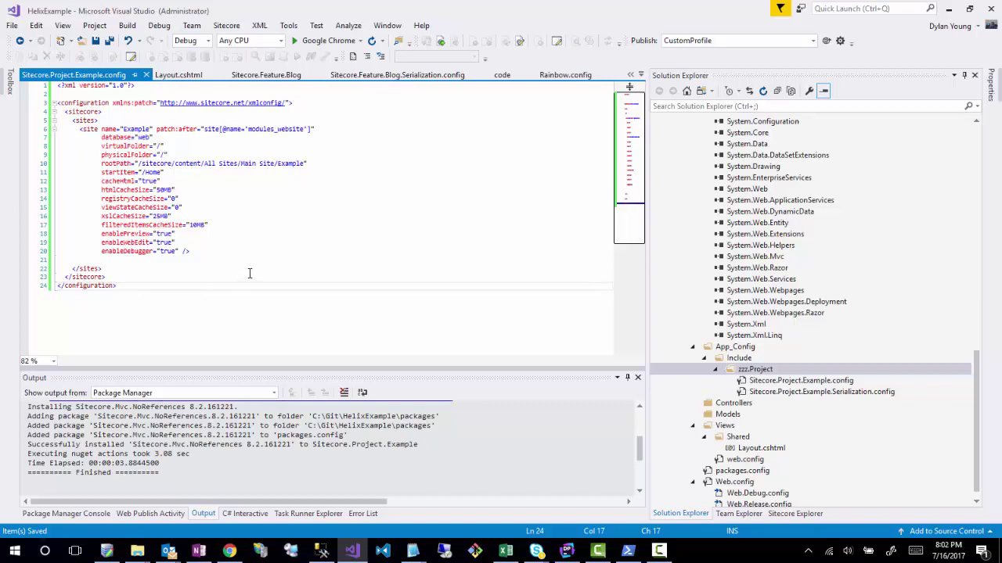
- Close Sitecore.Project.Example.config and collapse the References node of the Sitecore.Project.Example project
{"action": "left_click", "coordinate": [146, 74]}
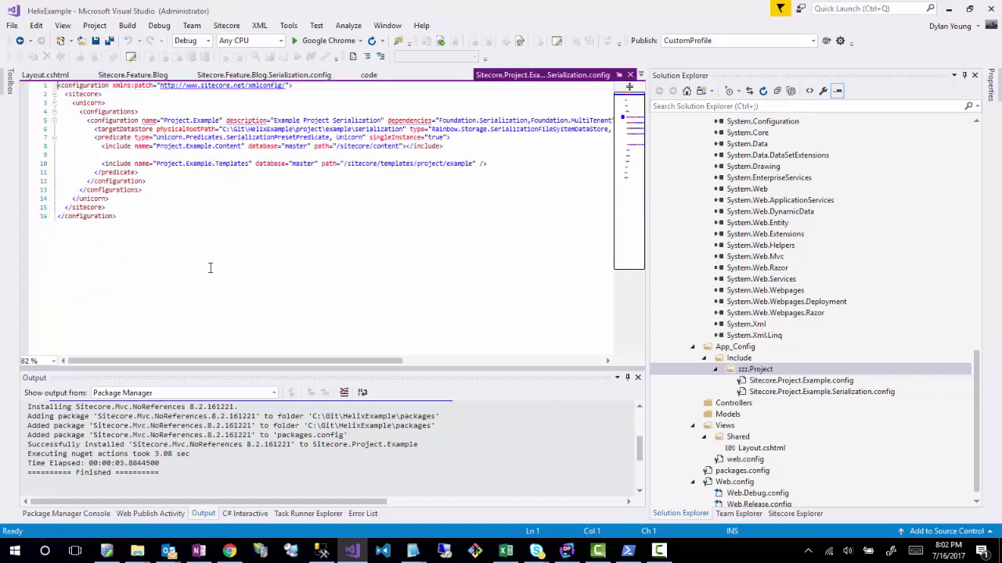
{"action": "left_click", "coordinate": [210, 268]}
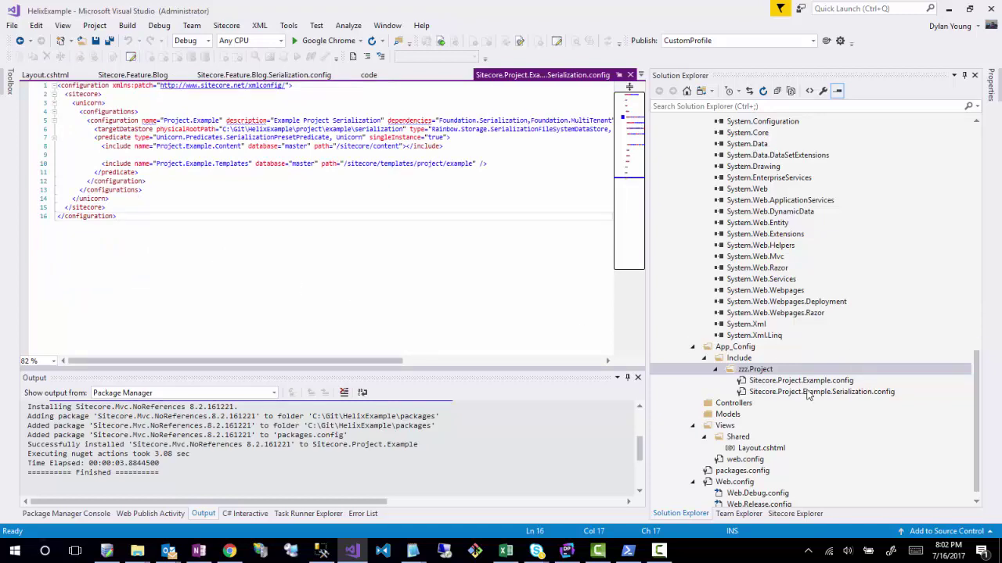
{"action": "scroll", "coordinate": [767, 395], "scroll_direction": "up", "scroll_amount": 10}
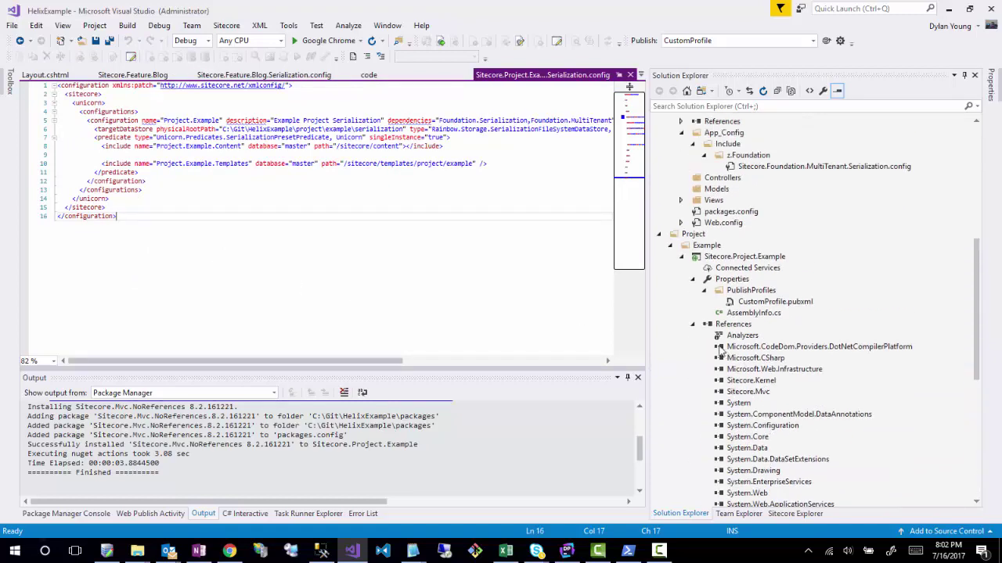
{"action": "left_click", "coordinate": [692, 324]}
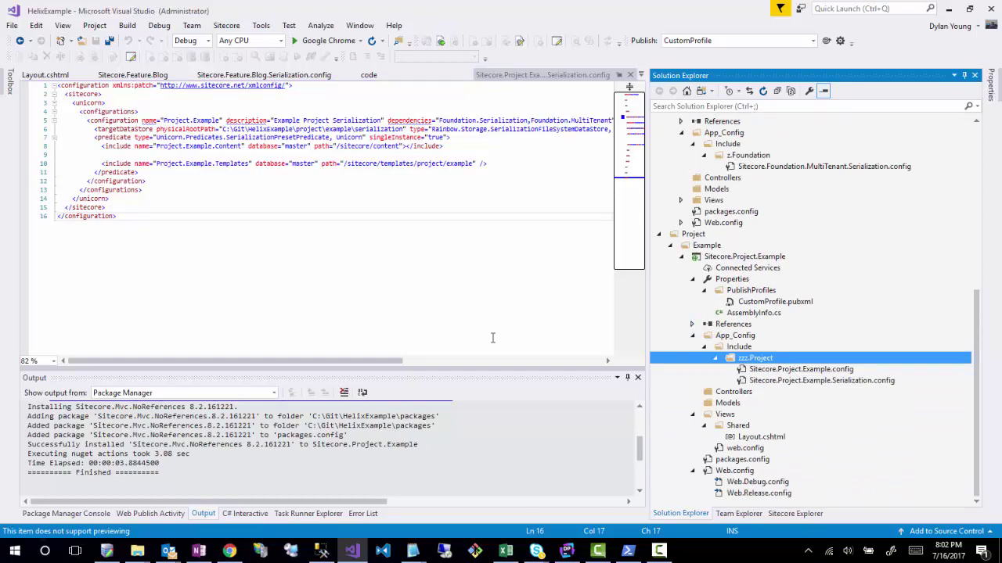
{"action": "left_click", "coordinate": [443, 310]}
{"action": "scroll", "coordinate": [756, 381], "scroll_direction": "up", "scroll_amount": 2}
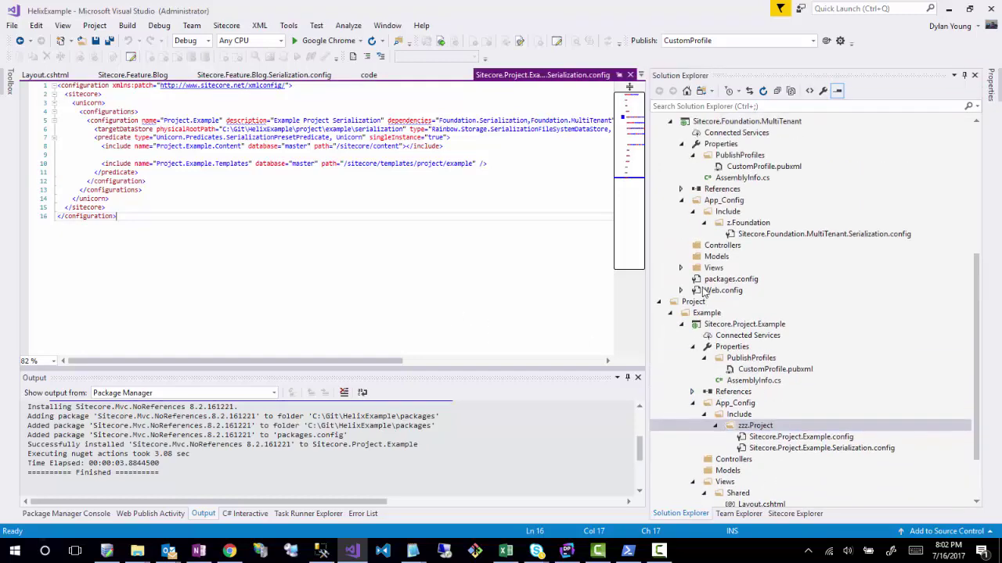
- Switch to Chrome and review the Home item and the Example project's Home template in the Sitecore content tree
{"action": "left_click", "coordinate": [234, 549]}
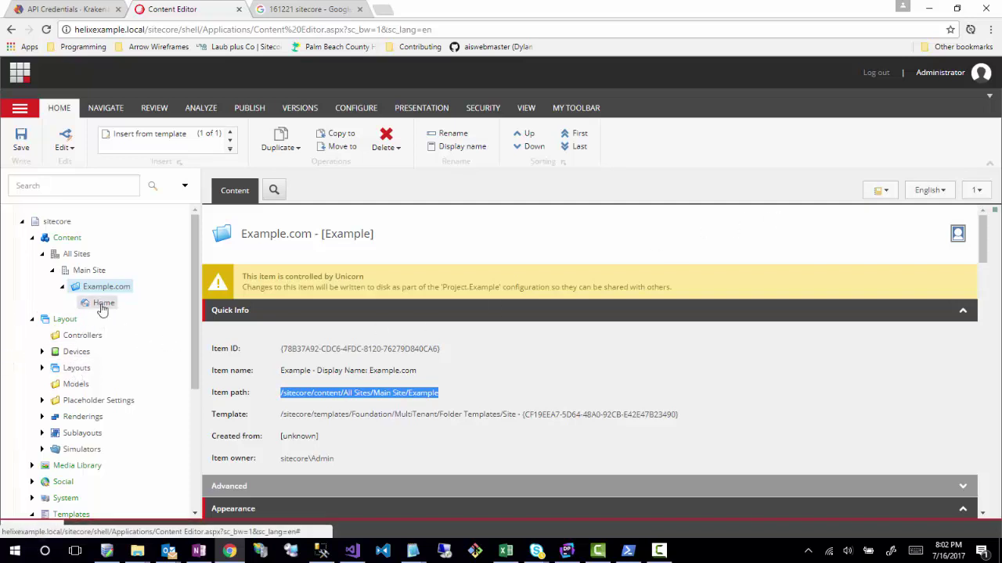
{"action": "scroll", "coordinate": [90, 388], "scroll_direction": "down", "scroll_amount": 3}
{"action": "scroll", "coordinate": [90, 389], "scroll_direction": "down", "scroll_amount": 1}
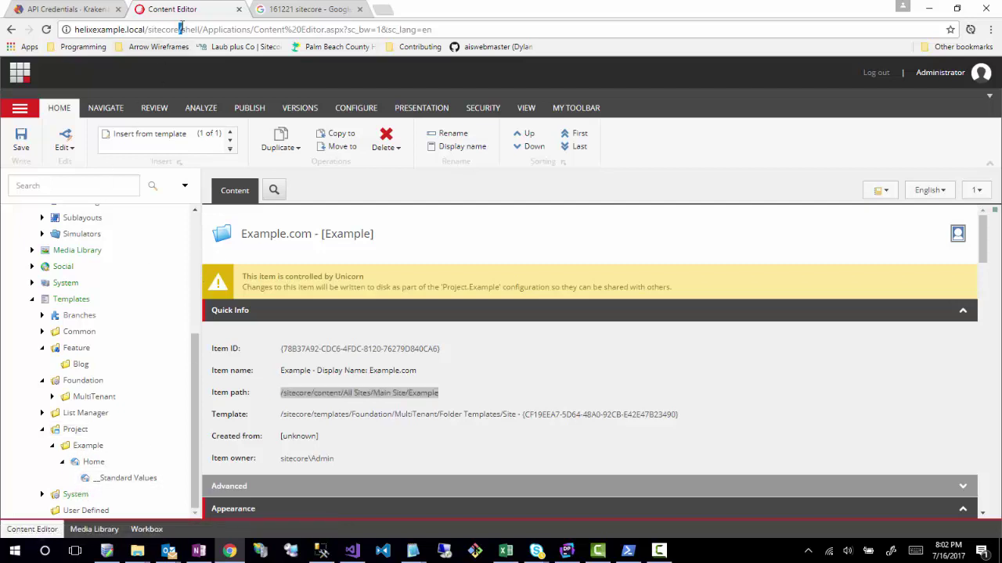
- Load helixexample.local/unicorn.aspx and look over the Unicorn configurations
{"action": "left_click", "coordinate": [147, 29]}
{"action": "key", "text": "shift+End"}
{"action": "key", "text": "Delete"}
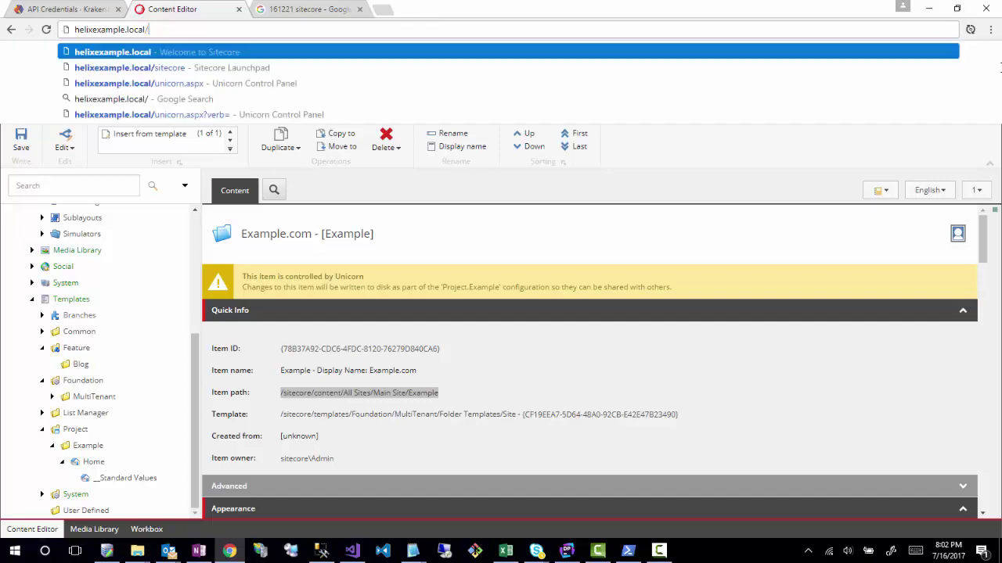
{"action": "type", "text": "unicorn."}
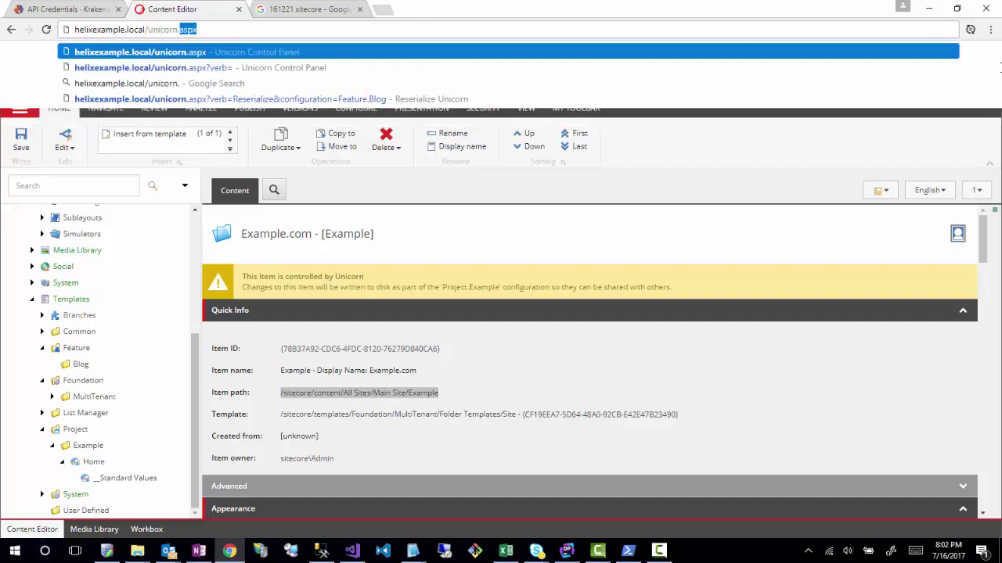
{"action": "type", "text": "aspx"}
{"action": "key", "text": "Return"}
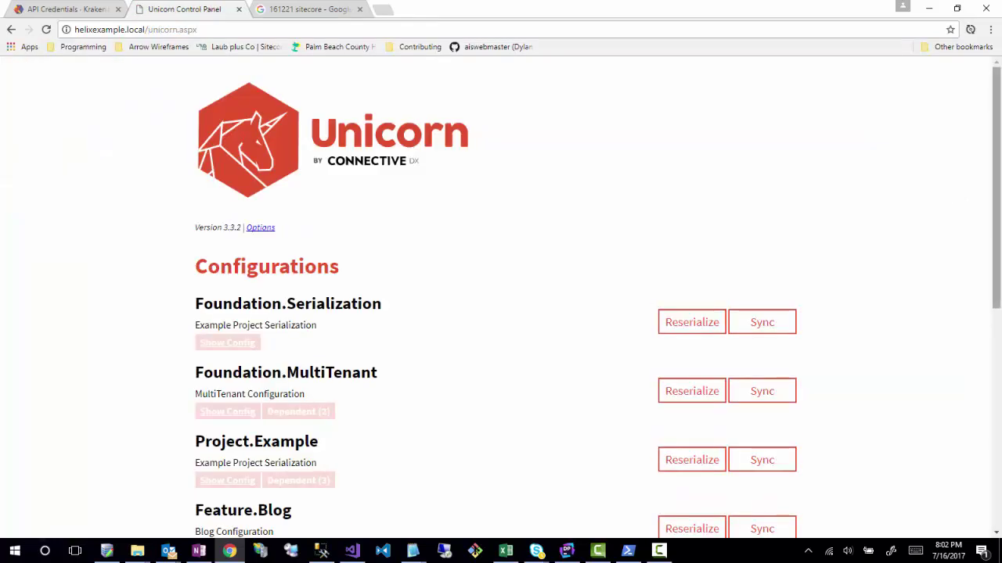
{"action": "scroll", "coordinate": [220, 371], "scroll_direction": "down", "scroll_amount": 5}
{"action": "scroll", "coordinate": [227, 372], "scroll_direction": "up", "scroll_amount": 4}
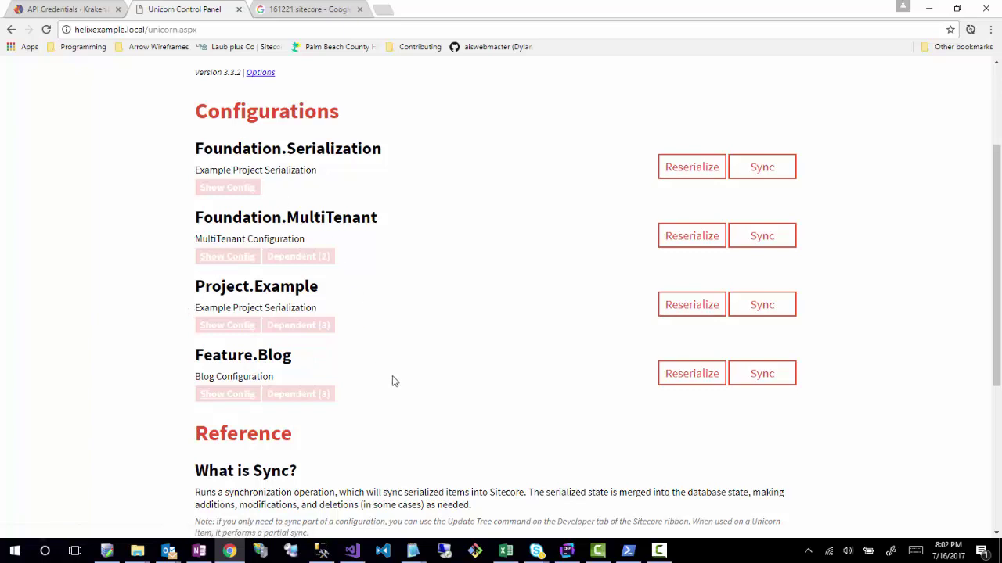
- In File Explorer, inspect the serialized Home template under HelixExample\Project\Example\serialization\Project.Example.Templates\example\Home, and minimize the window
{"action": "mouse_move", "coordinate": [137, 553]}
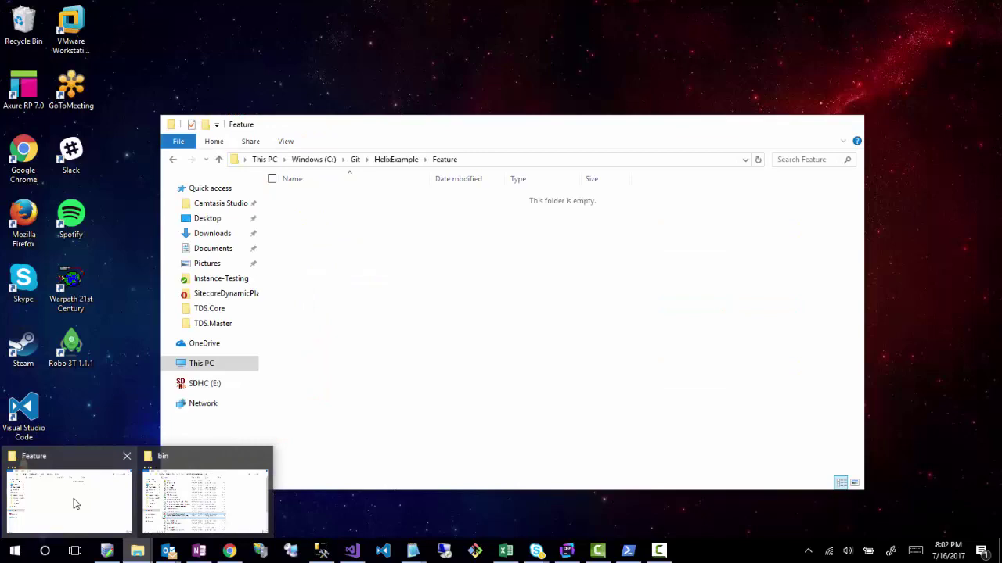
{"action": "left_click", "coordinate": [74, 501]}
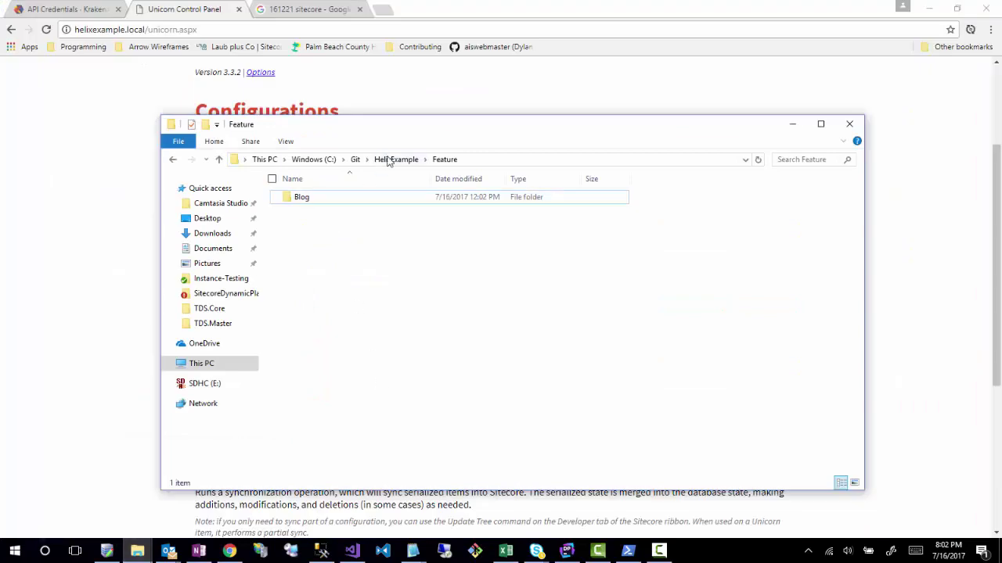
{"action": "left_click", "coordinate": [355, 159]}
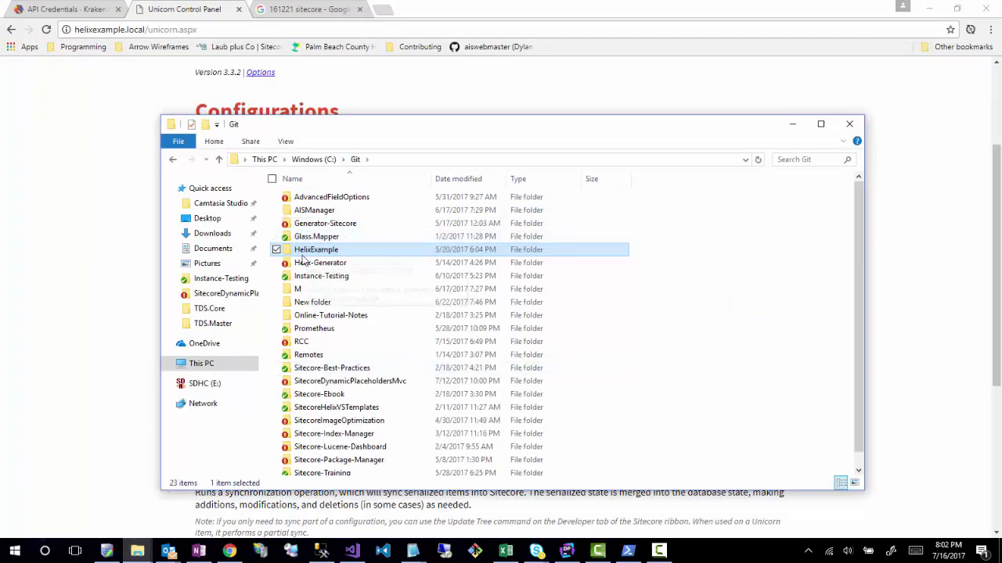
{"action": "double_click", "coordinate": [302, 254]}
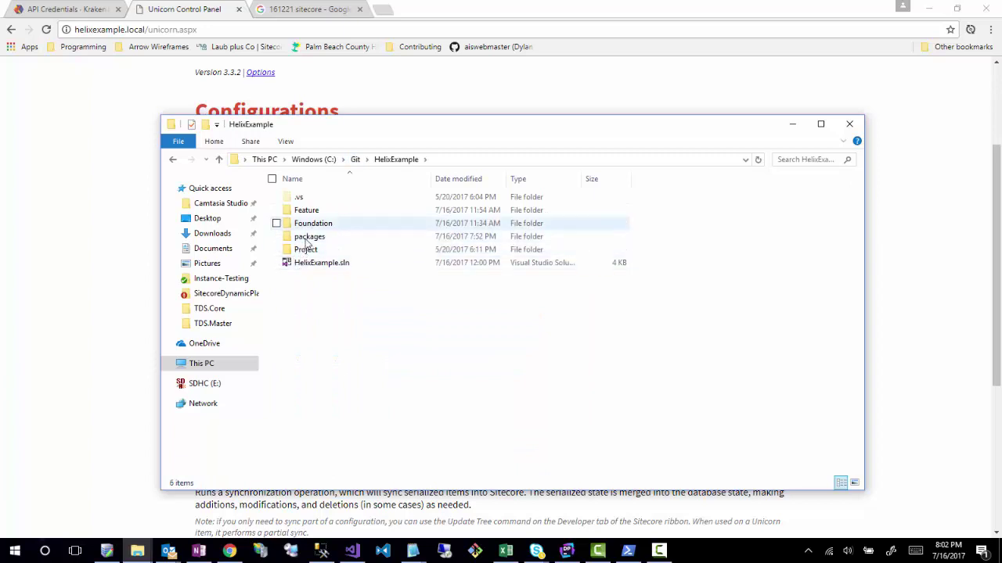
{"action": "double_click", "coordinate": [305, 250]}
{"action": "left_click", "coordinate": [307, 201]}
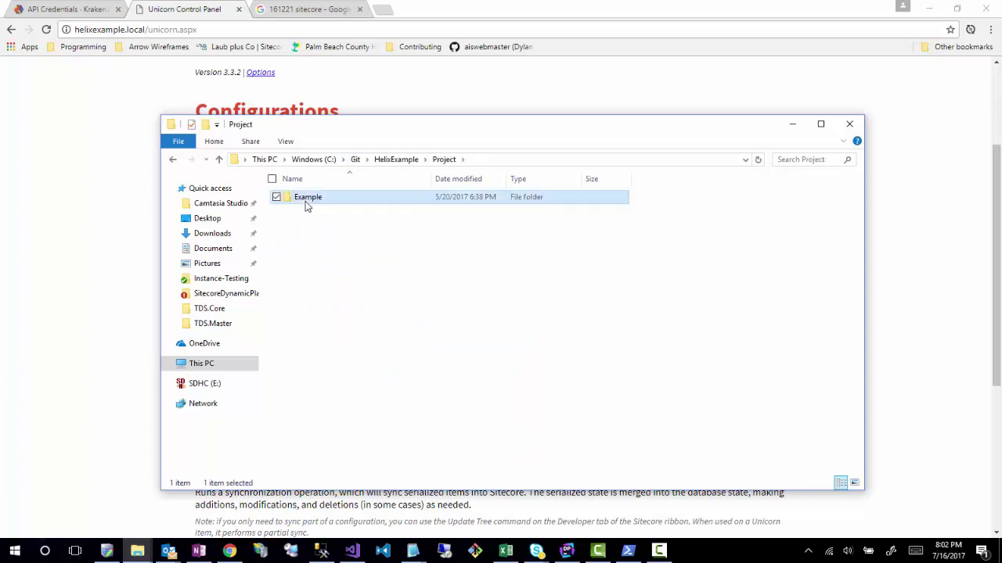
{"action": "double_click", "coordinate": [306, 201]}
{"action": "double_click", "coordinate": [307, 209]}
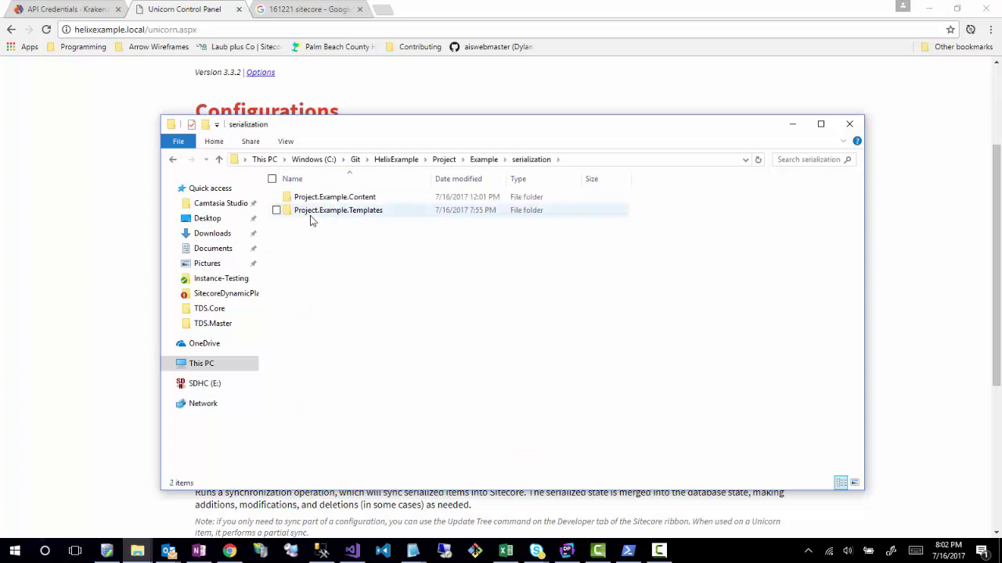
{"action": "double_click", "coordinate": [331, 210]}
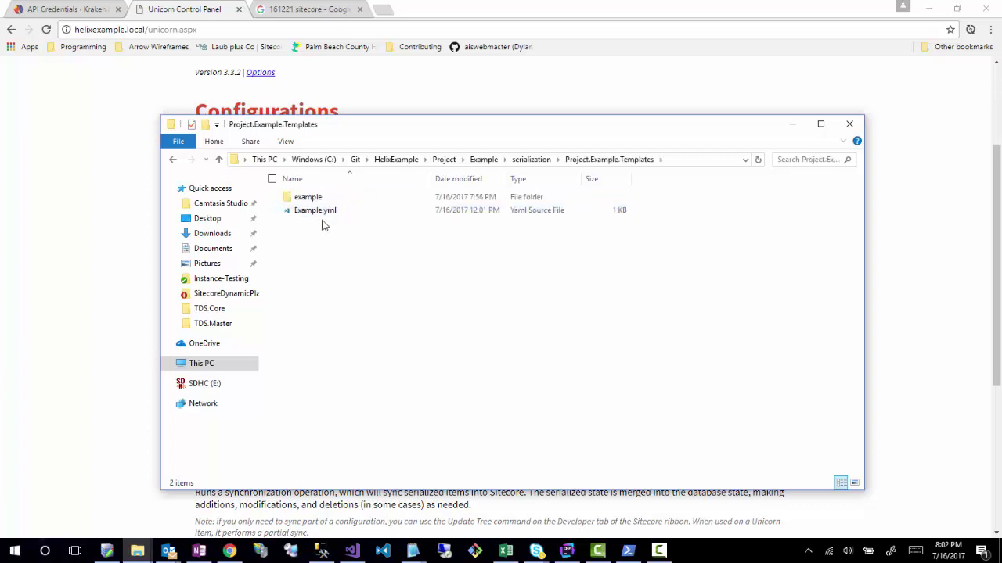
{"action": "double_click", "coordinate": [306, 197]}
{"action": "double_click", "coordinate": [303, 197]}
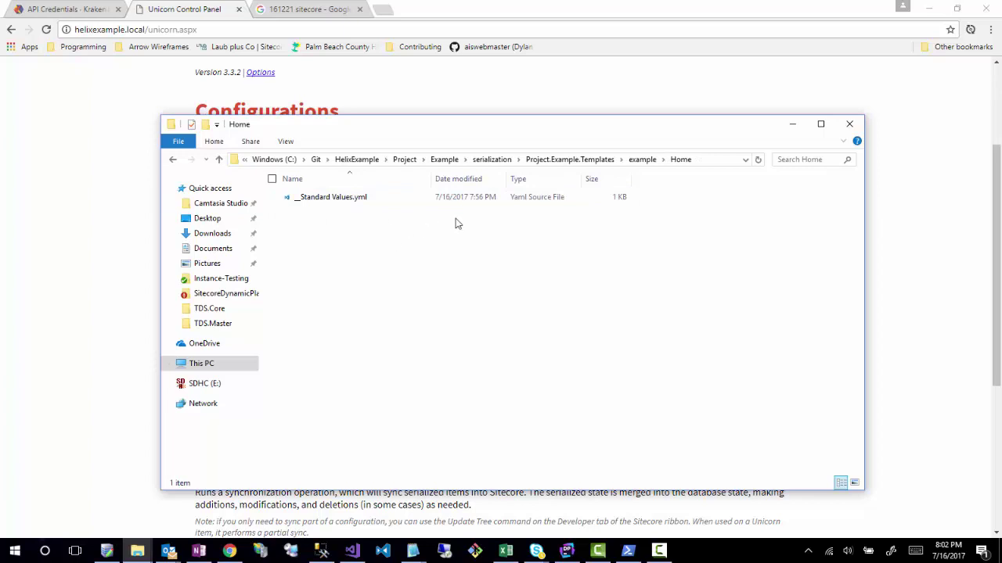
{"action": "left_click", "coordinate": [792, 124]}
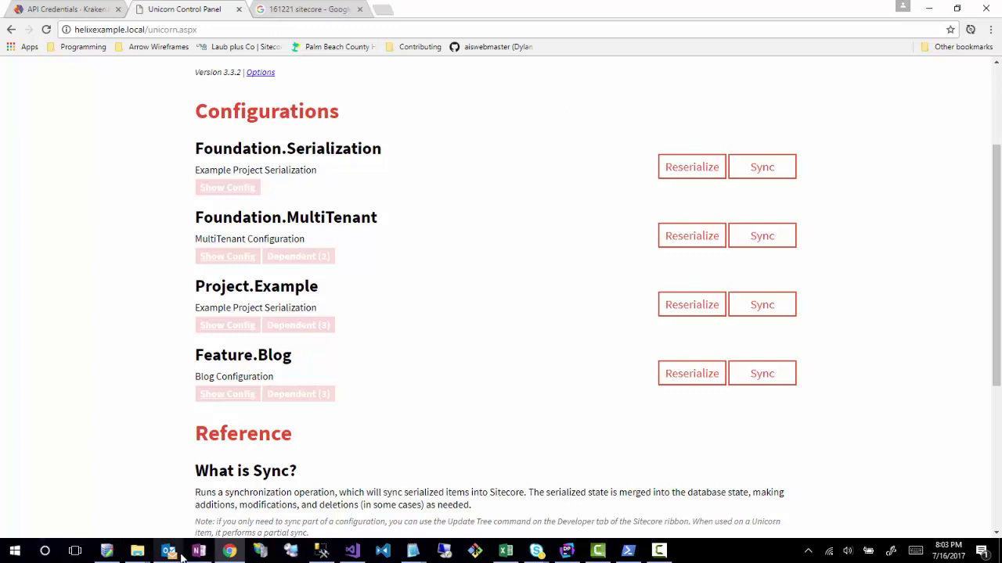
{"action": "mouse_move", "coordinate": [174, 553]}
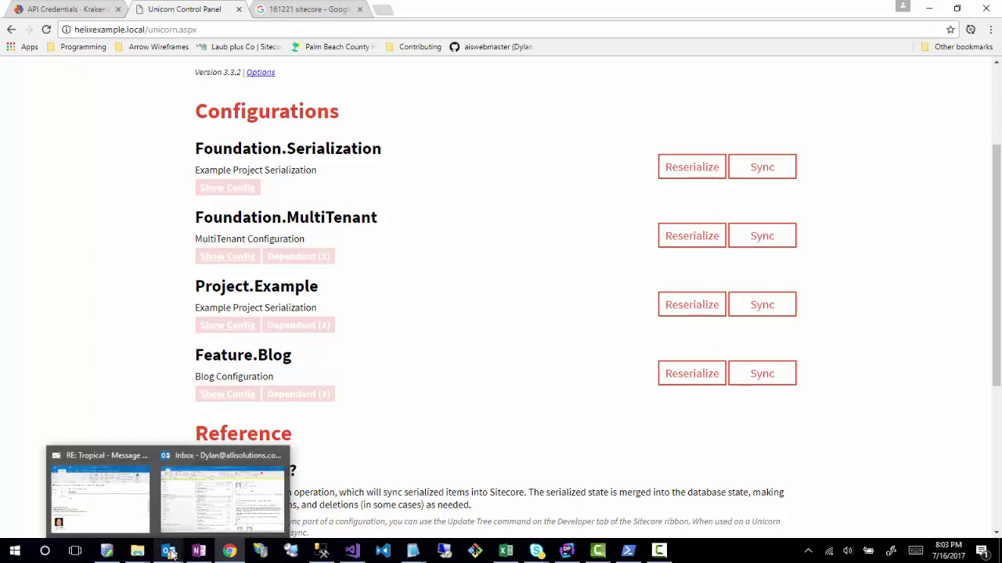
{"action": "scroll", "coordinate": [432, 374], "scroll_direction": "up", "scroll_amount": 2}
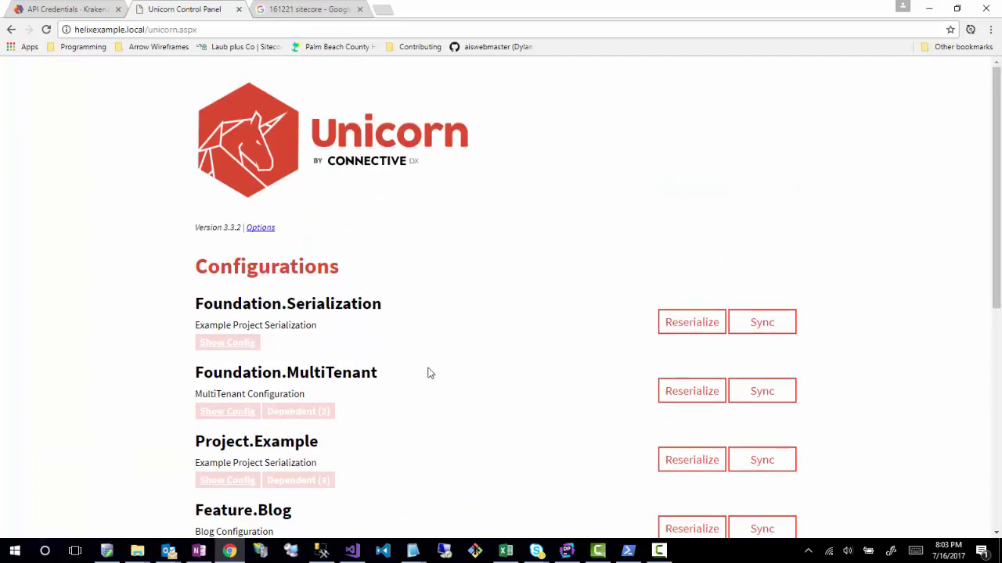
{"action": "key", "text": "alt+Tab"}
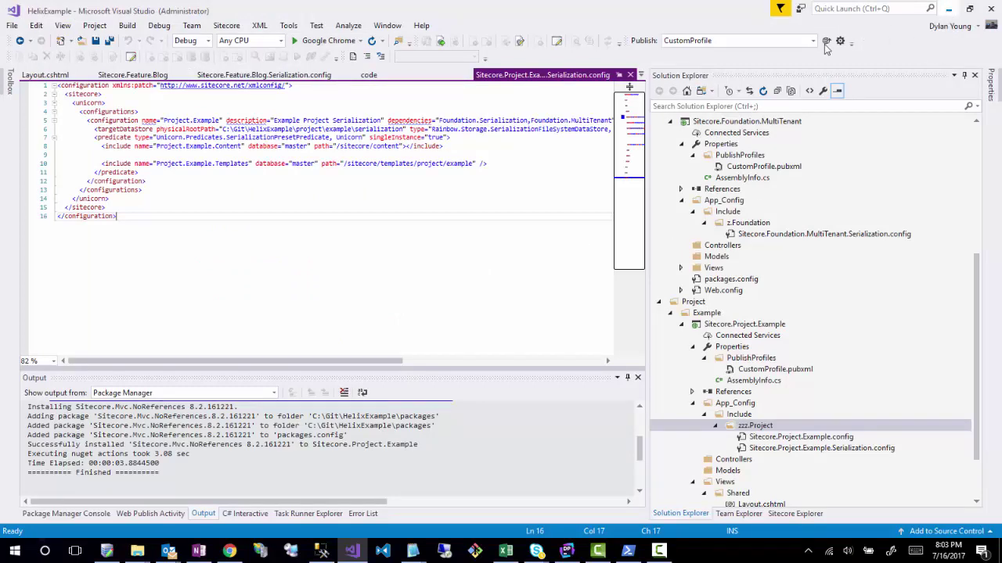
{"action": "left_click", "coordinate": [229, 551]}
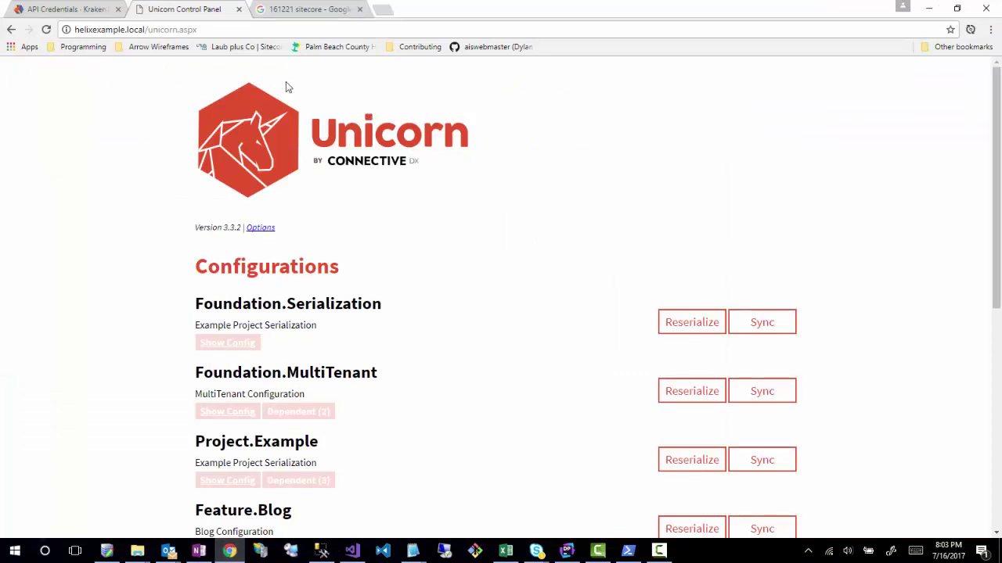
- Load helixexample.local/sitecore, open the Content Editor and expand the Templates node in the content tree
{"action": "left_click", "coordinate": [157, 30]}
{"action": "left_click", "coordinate": [149, 30]}
{"action": "key", "text": "shift+End"}
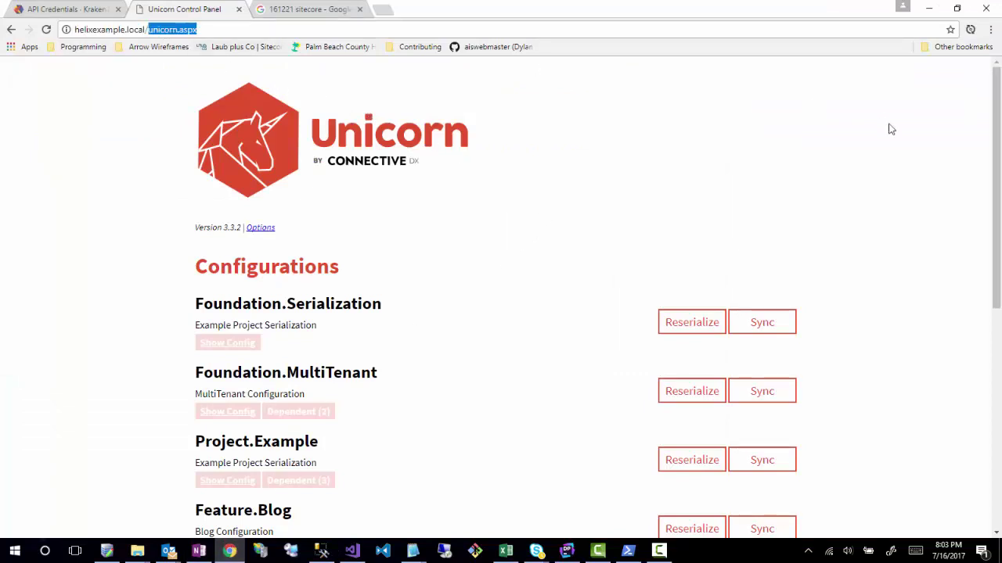
{"action": "type", "text": "sitecore"}
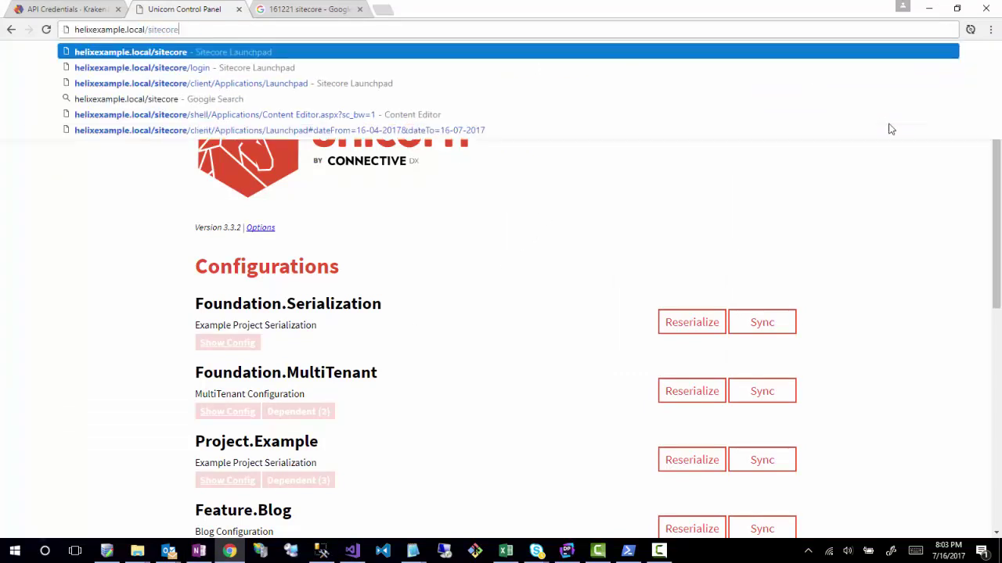
{"action": "key", "text": "Return"}
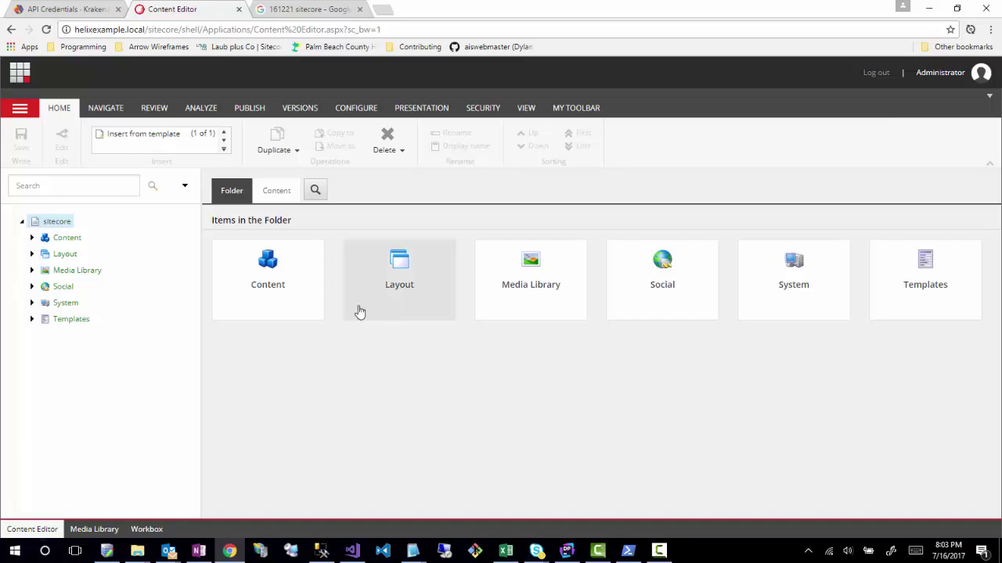
{"action": "left_click", "coordinate": [32, 320]}
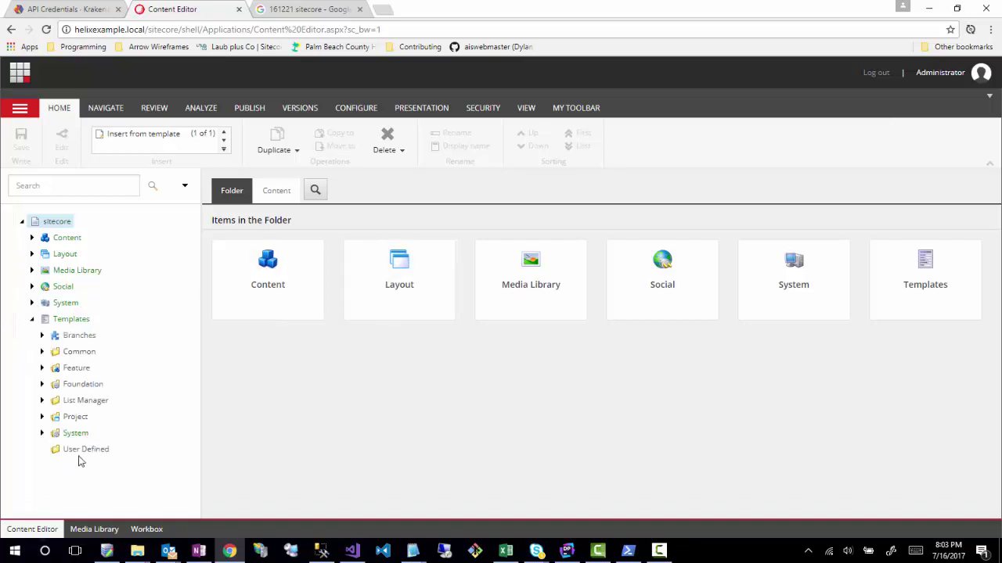
- Add a template folder named Folder Templates under Templates/Feature/Blog
{"action": "left_click", "coordinate": [42, 368]}
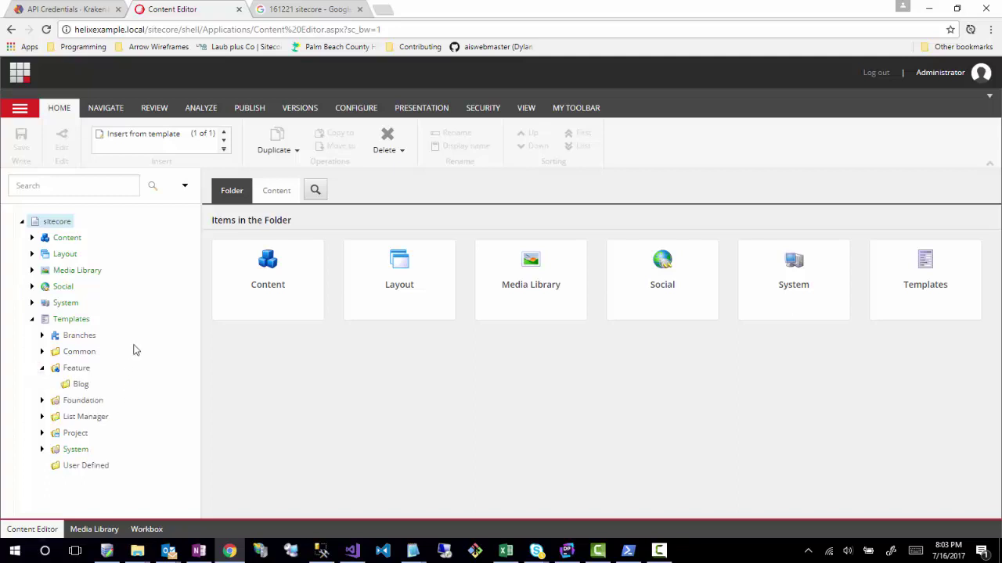
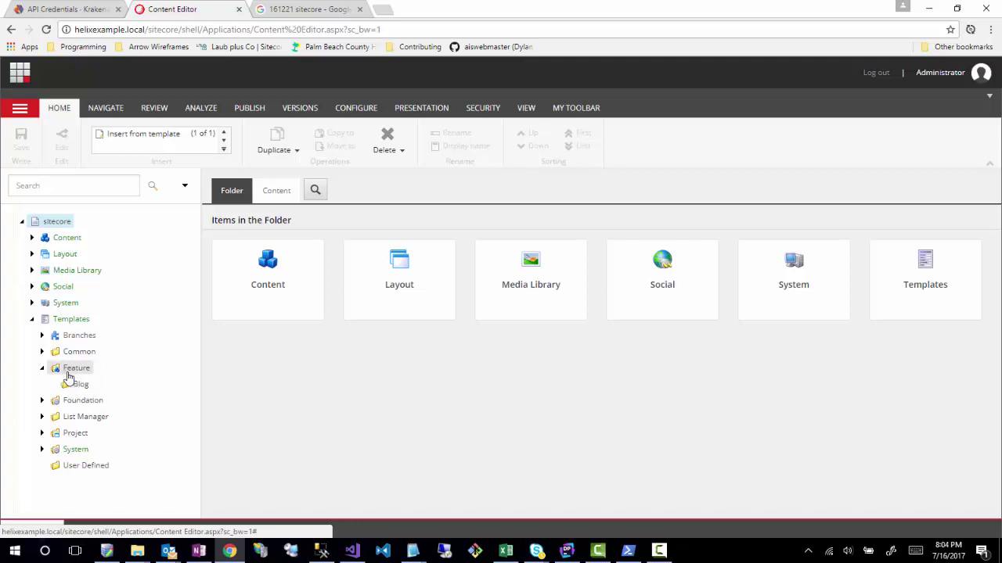
{"action": "left_click", "coordinate": [75, 391]}
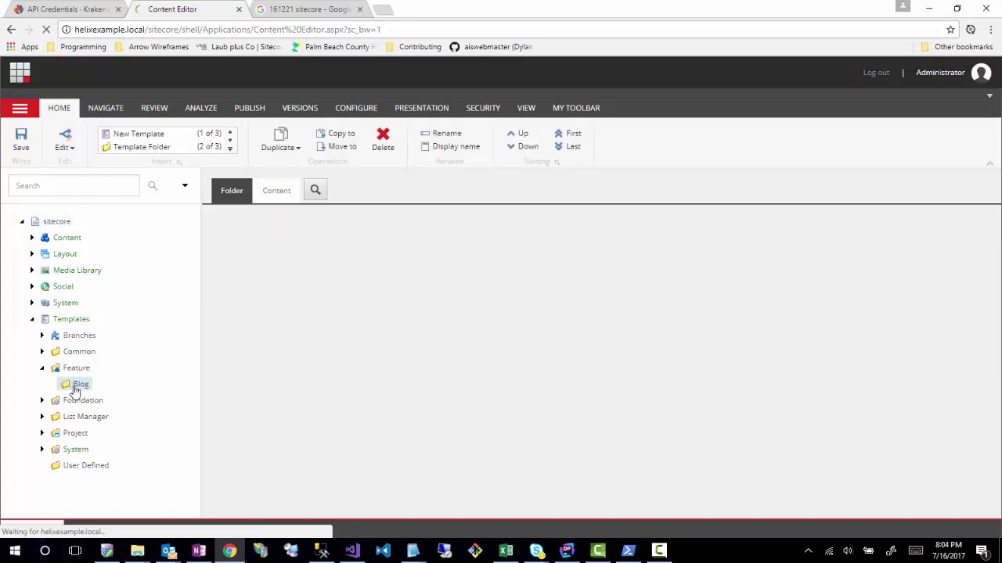
{"action": "right_click", "coordinate": [76, 392]}
{"action": "mouse_move", "coordinate": [134, 394]}
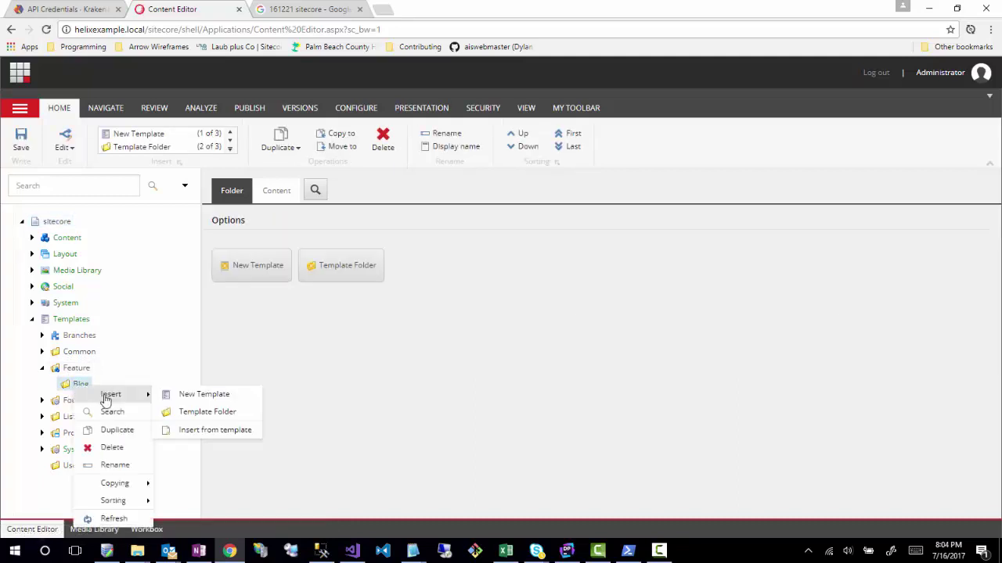
{"action": "left_click", "coordinate": [207, 411]}
{"action": "type", "text": "Folder Templates"}
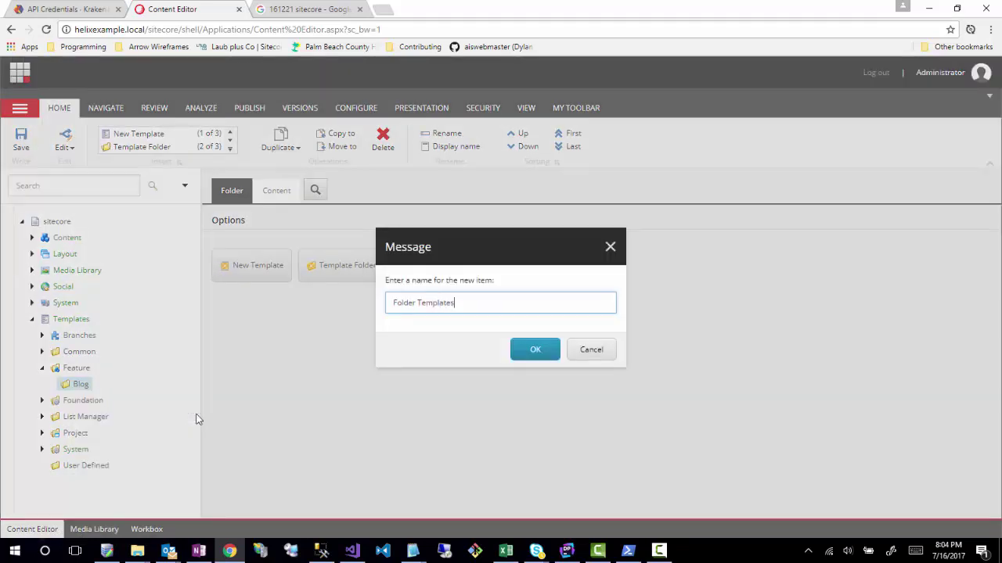
{"action": "key", "text": "Return"}
- Add a second template folder named Interface Templates under the Blog feature folder
{"action": "right_click", "coordinate": [78, 389]}
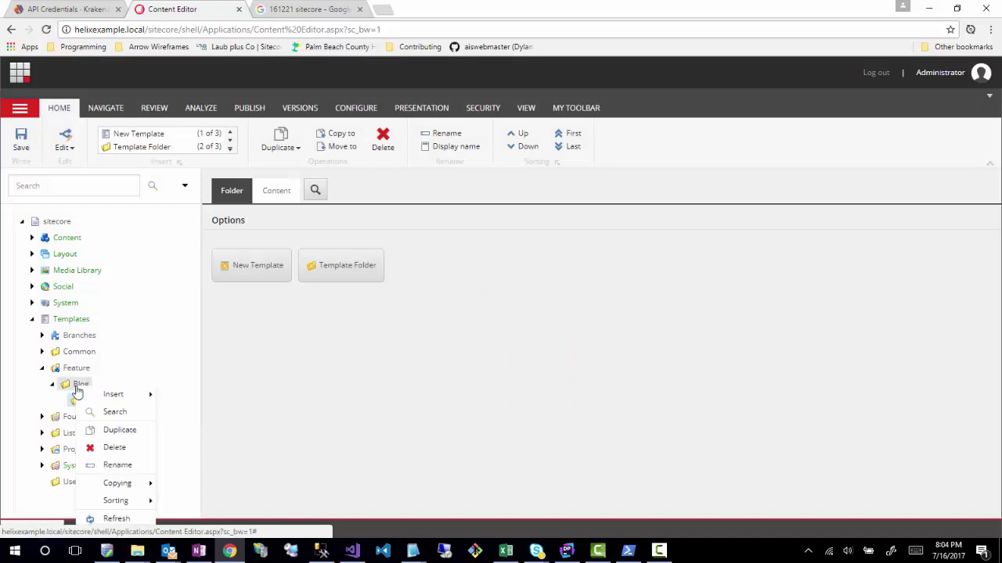
{"action": "mouse_move", "coordinate": [101, 396]}
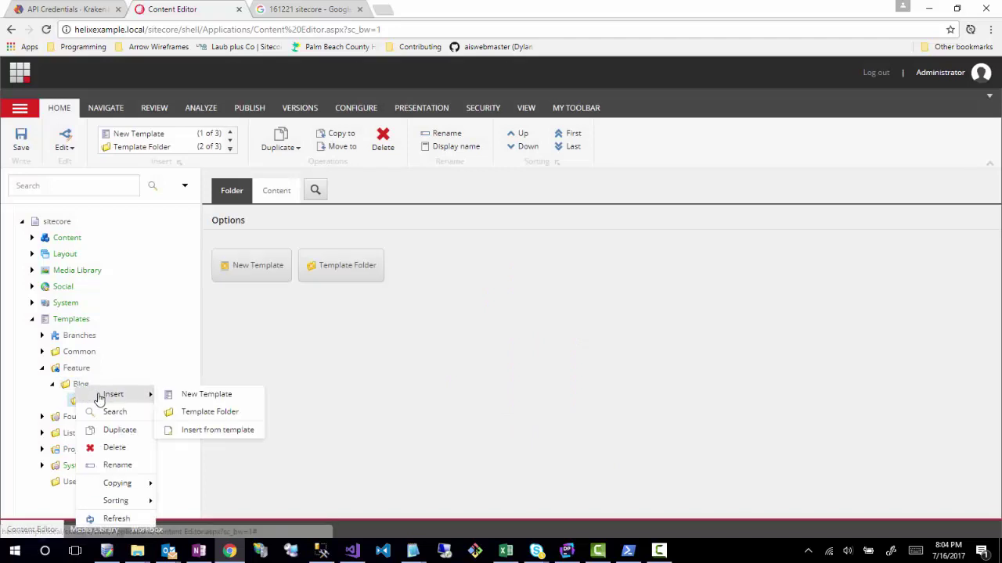
{"action": "left_click", "coordinate": [196, 413]}
{"action": "key", "text": "BackSpace"}
{"action": "type", "text": "Interf"}
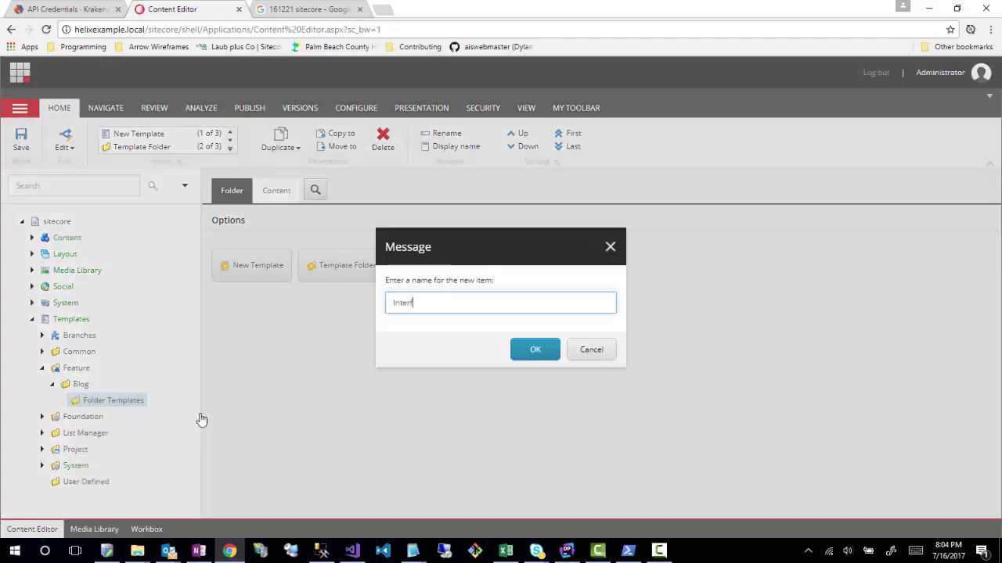
{"action": "type", "text": "ace Templates"}
{"action": "key", "text": "Return"}
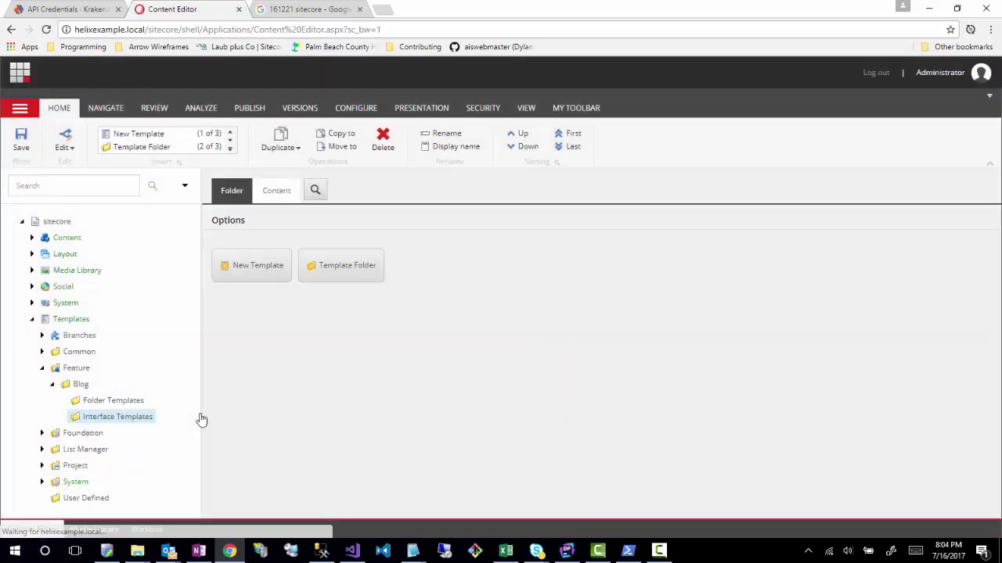
- Create a template named Blog Folder in Folder Templates, based on the Standard template
{"action": "left_click", "coordinate": [108, 403]}
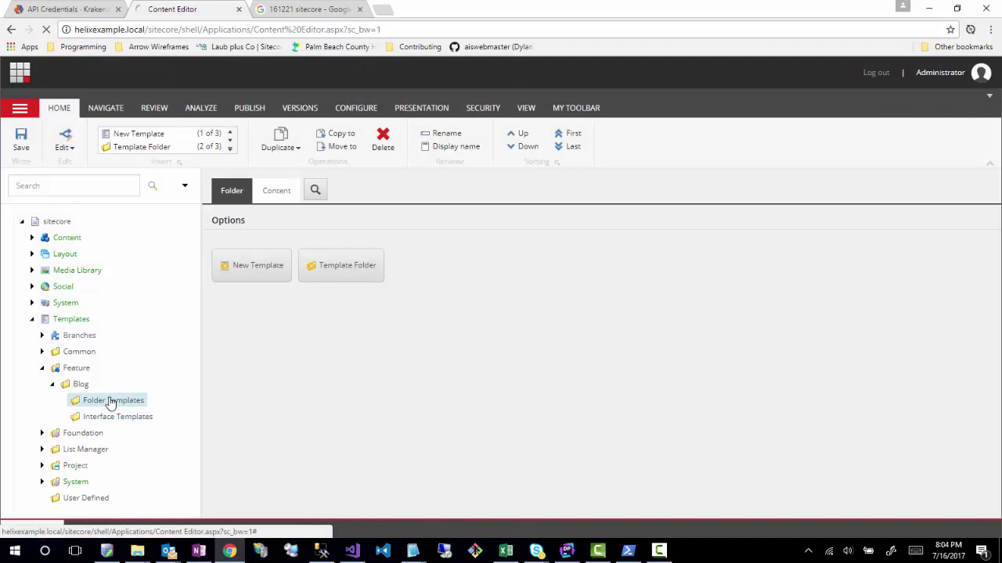
{"action": "right_click", "coordinate": [119, 403]}
{"action": "mouse_move", "coordinate": [139, 405]}
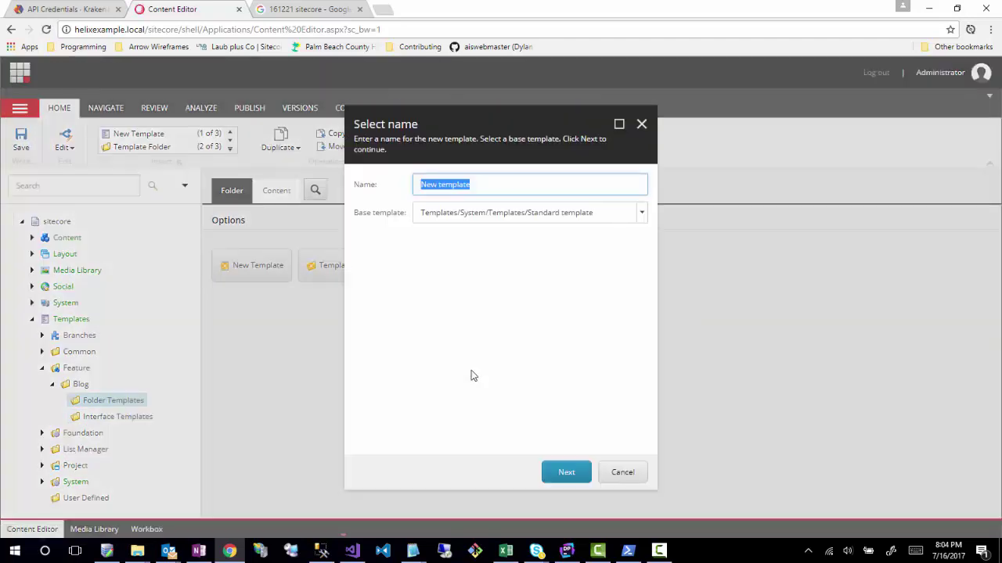
{"action": "type", "text": "Blog Folder"}
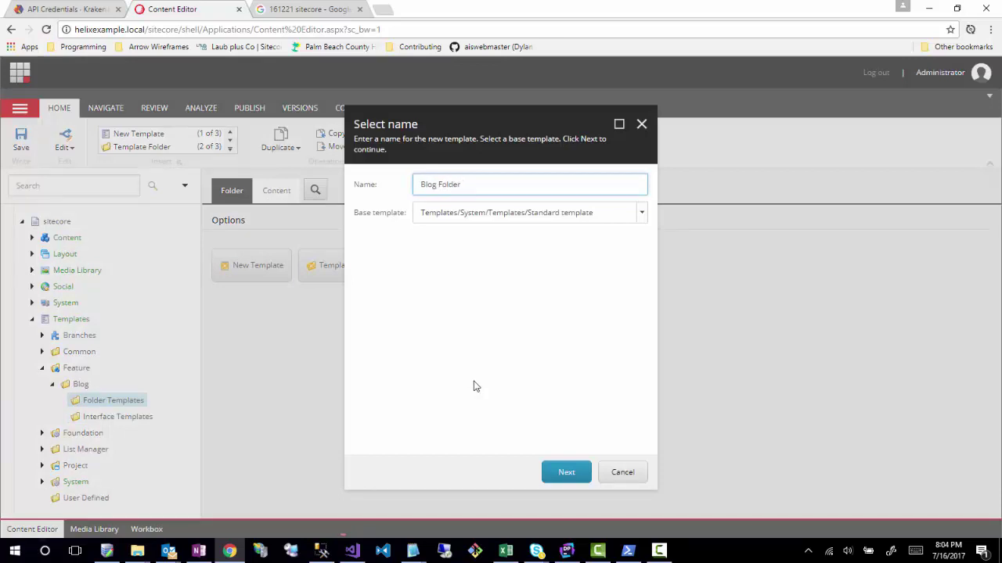
{"action": "left_click", "coordinate": [548, 472]}
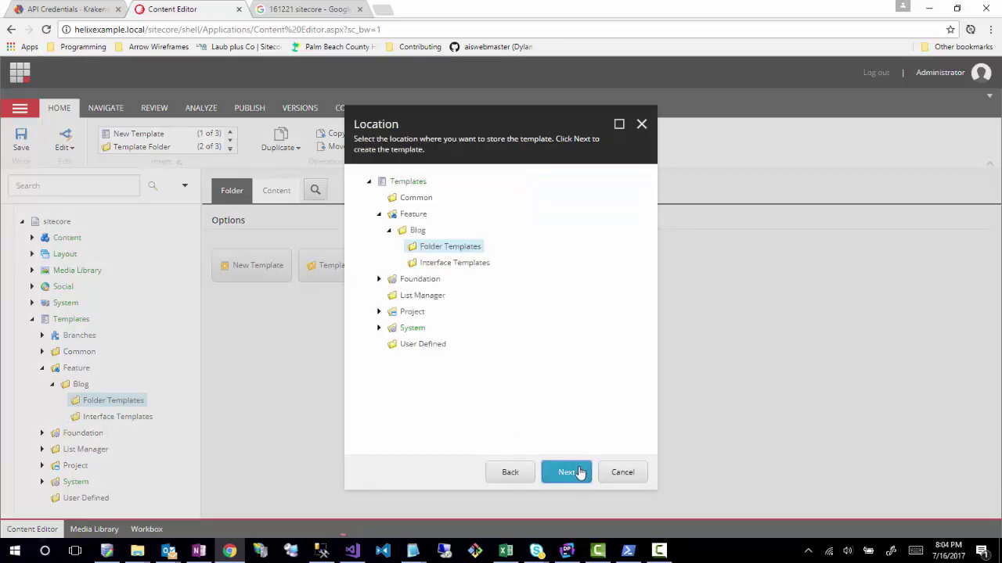
{"action": "left_click", "coordinate": [575, 471]}
{"action": "key", "text": "Return"}
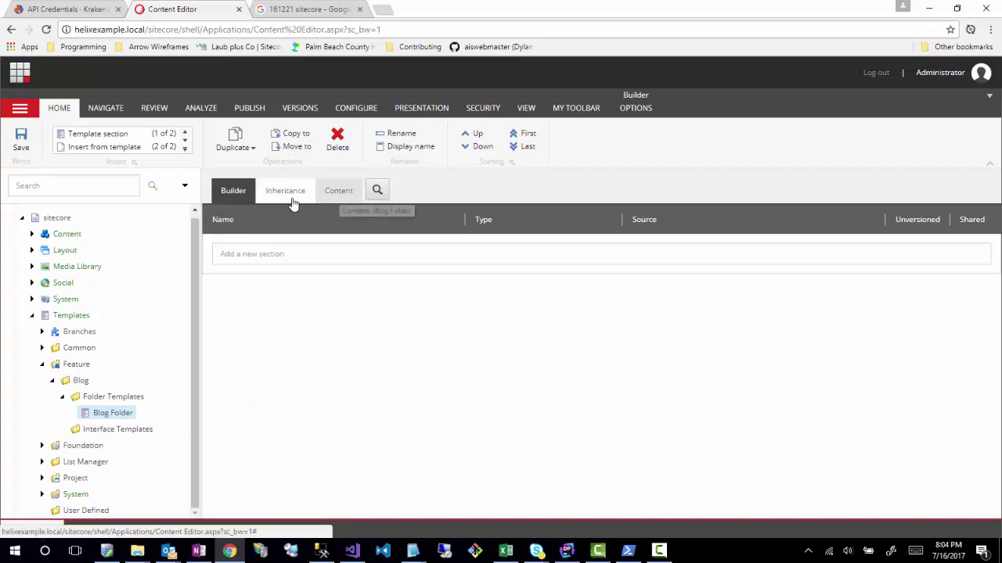
- Assign the Applications/32x32/folder_document.png icon to the Blog Folder template
{"action": "left_click", "coordinate": [337, 192]}
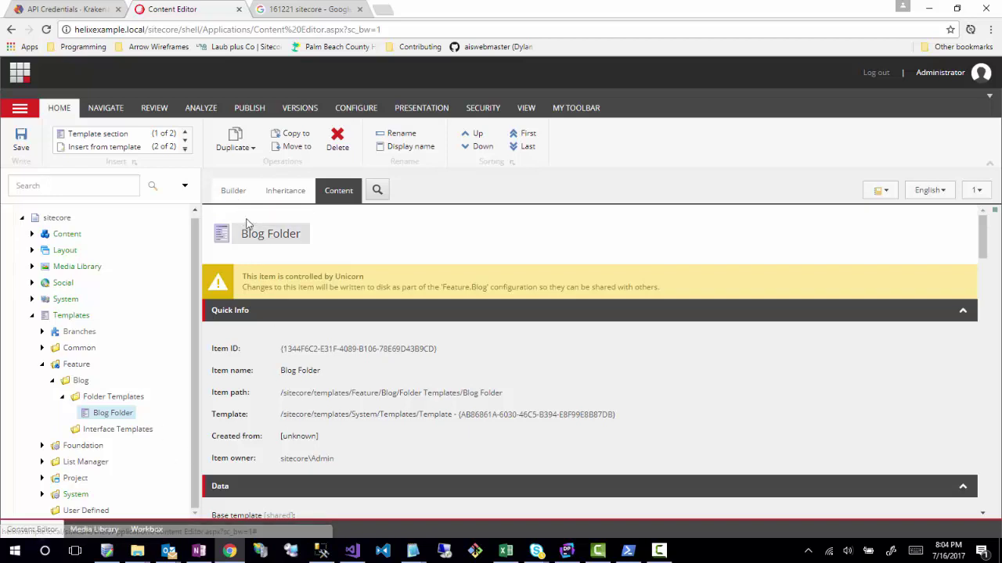
{"action": "left_click", "coordinate": [224, 239]}
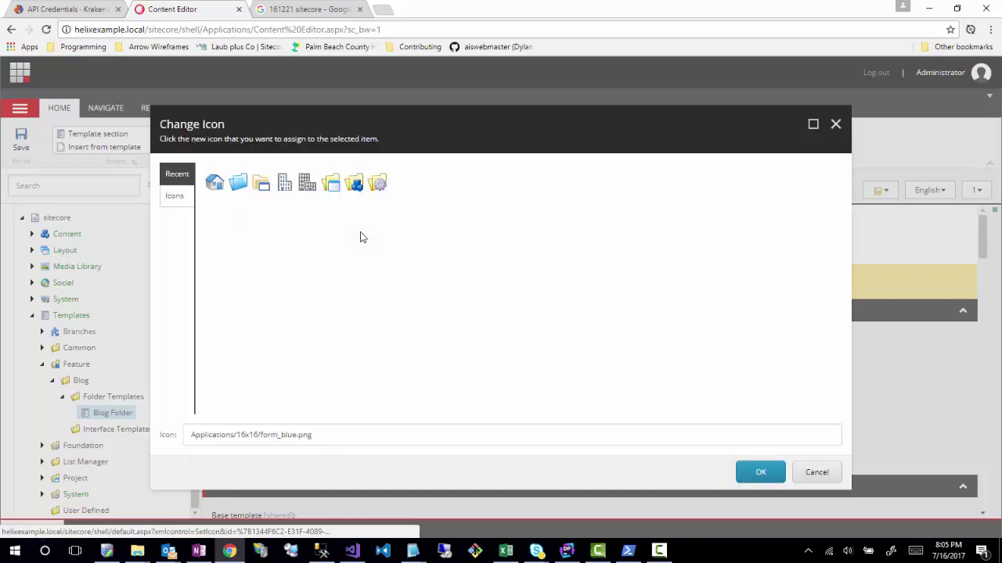
{"action": "left_click", "coordinate": [186, 208]}
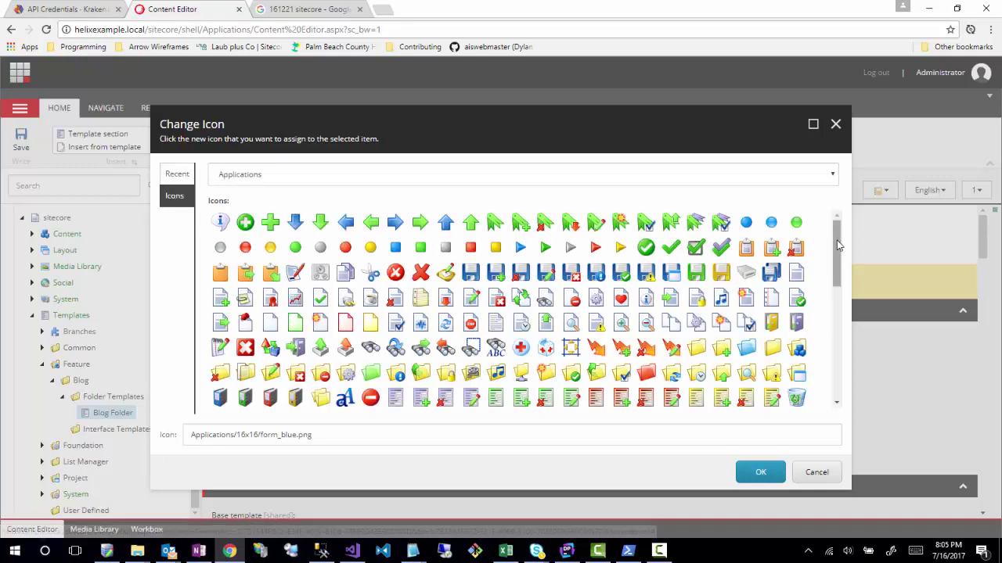
{"action": "left_click_drag", "start_coordinate": [836, 240], "coordinate": [831, 289]}
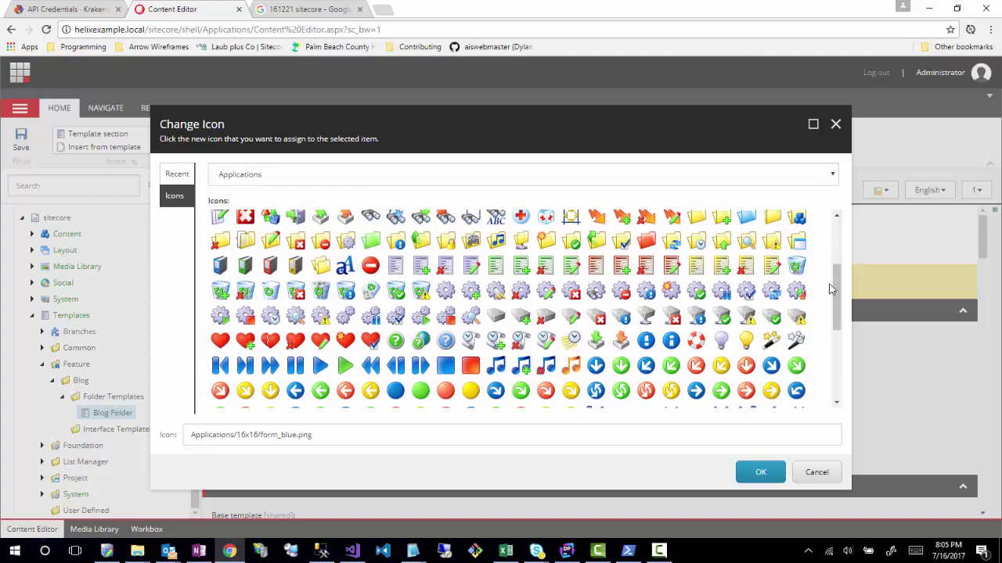
{"action": "left_click", "coordinate": [246, 248]}
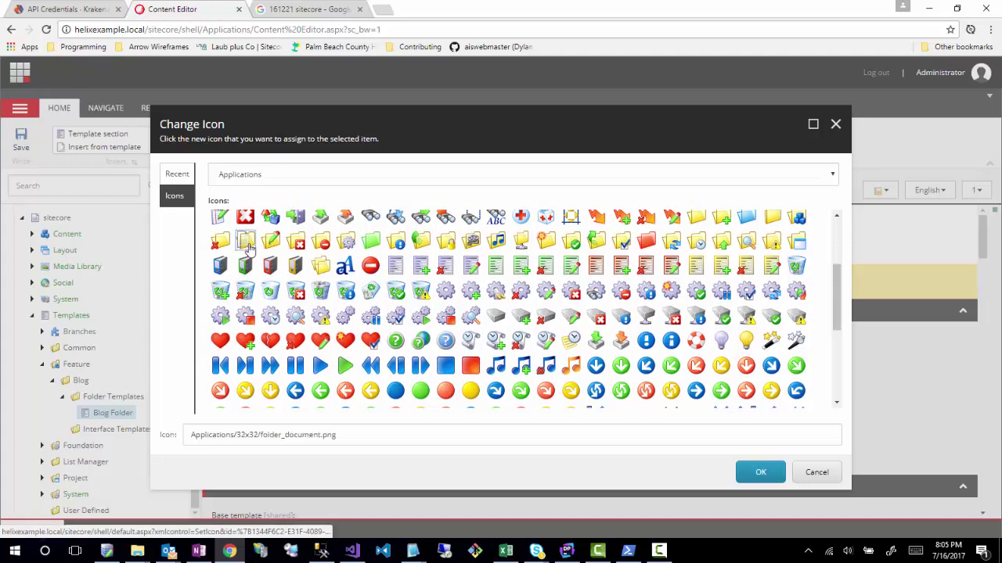
{"action": "left_click", "coordinate": [757, 473]}
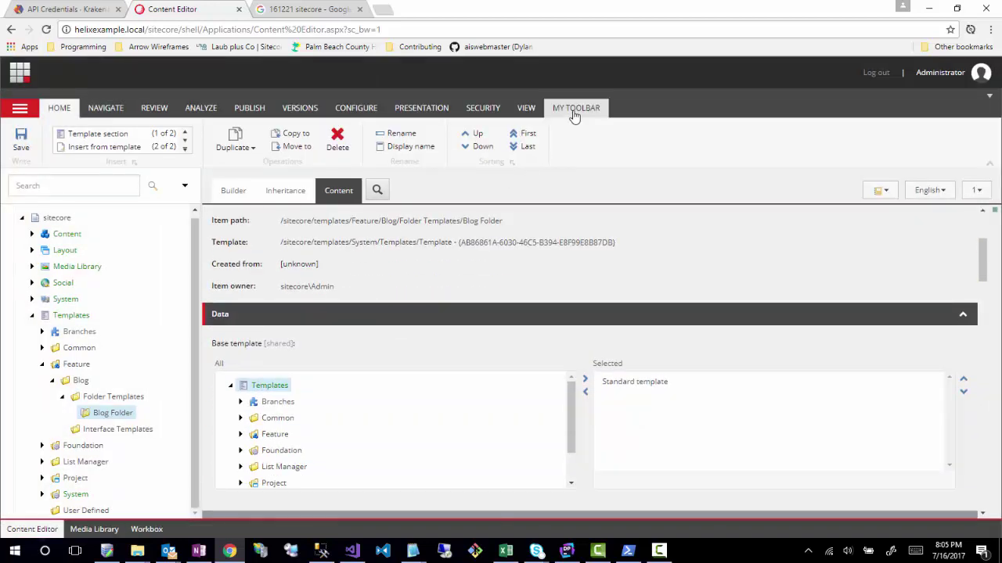
- Create standard values for the Blog Folder template and collapse its node in the content tree
{"action": "left_click", "coordinate": [233, 190]}
{"action": "left_click", "coordinate": [630, 109]}
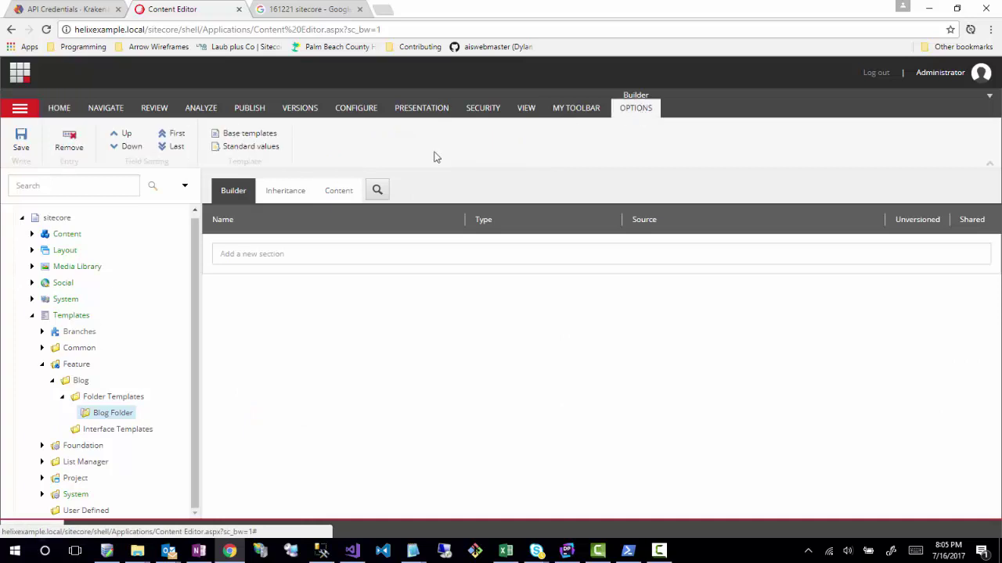
{"action": "left_click", "coordinate": [244, 149]}
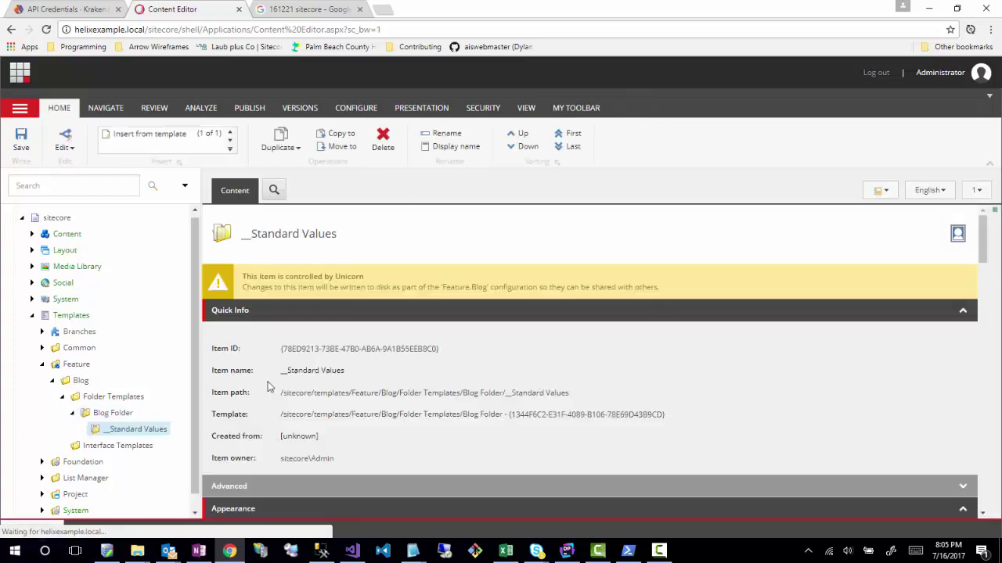
{"action": "scroll", "coordinate": [78, 403], "scroll_direction": "down", "scroll_amount": 1}
{"action": "left_click", "coordinate": [109, 397]}
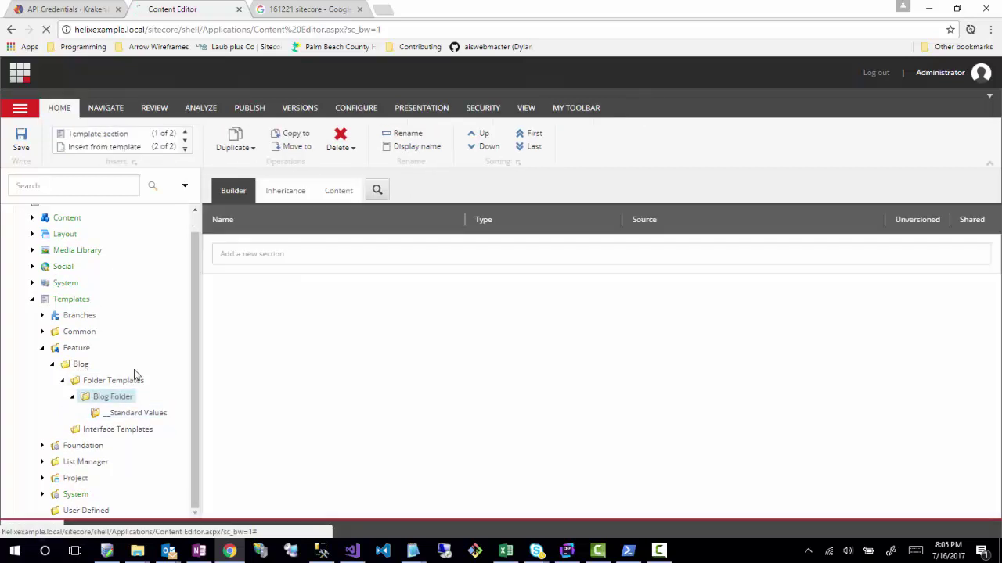
{"action": "left_click", "coordinate": [73, 397]}
- Create a template named _Article in Interface Templates, based on the Standard template
{"action": "left_click", "coordinate": [98, 429]}
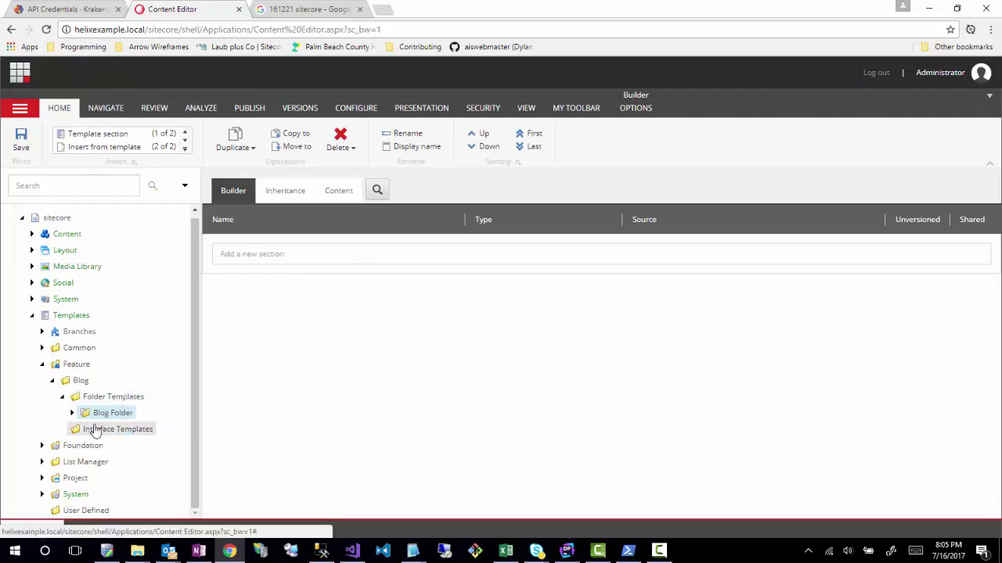
{"action": "right_click", "coordinate": [95, 428]}
{"action": "mouse_move", "coordinate": [125, 410]}
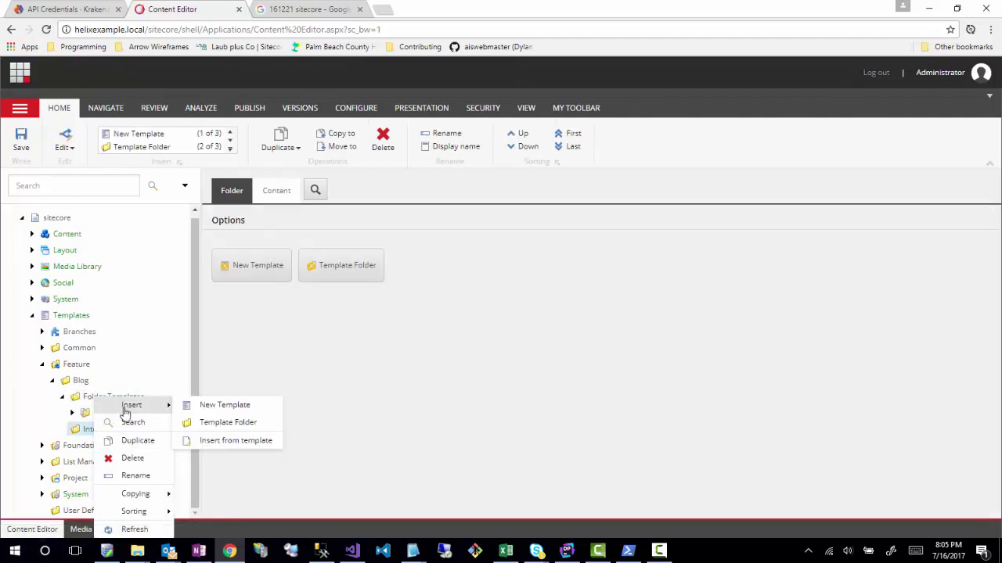
{"action": "left_click", "coordinate": [198, 406]}
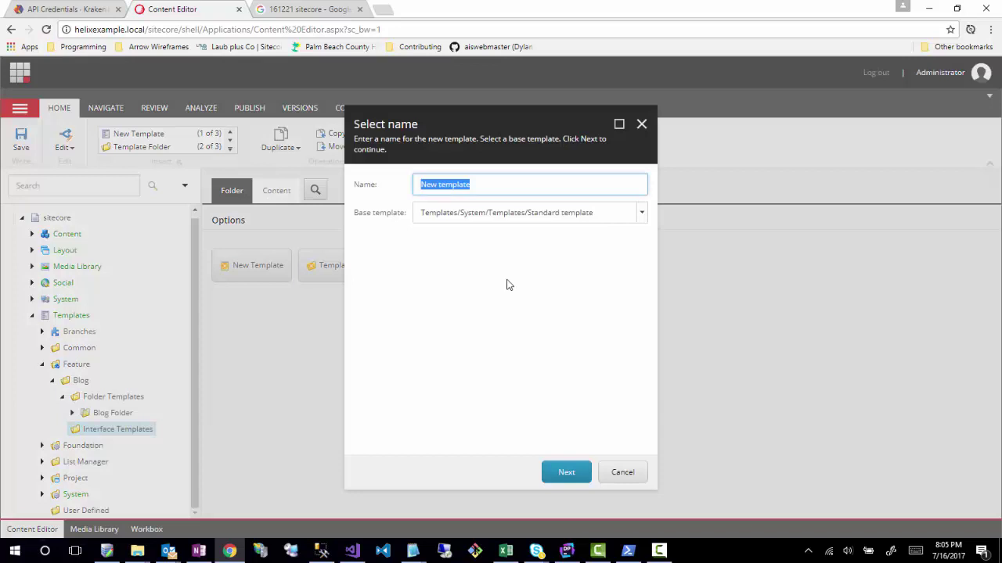
{"action": "type", "text": "_Article"}
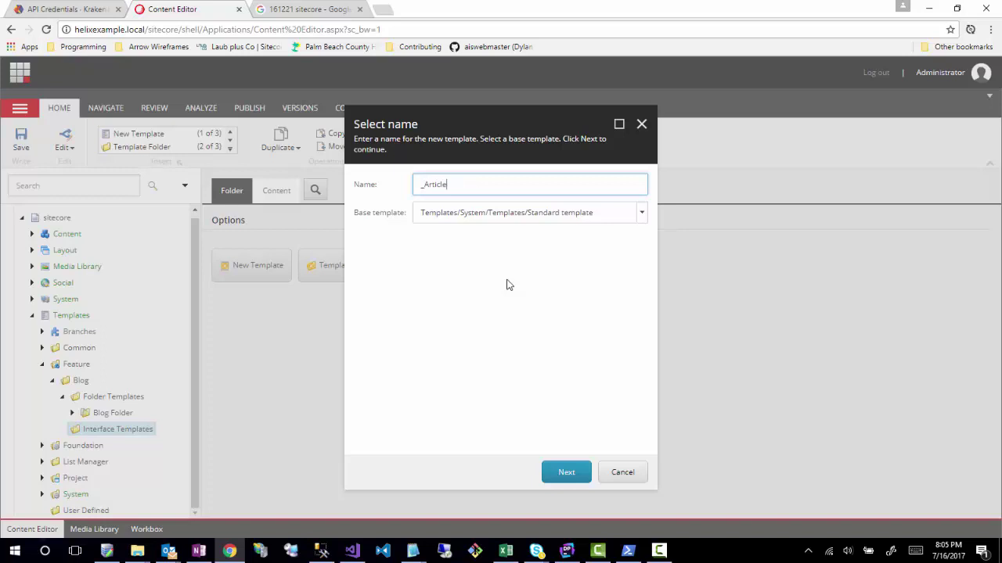
{"action": "left_click", "coordinate": [420, 185]}
{"action": "key", "text": "Delete"}
{"action": "left_click_drag", "start_coordinate": [420, 184], "coordinate": [452, 187]}
{"action": "left_click", "coordinate": [452, 186]}
{"action": "left_click", "coordinate": [562, 473]}
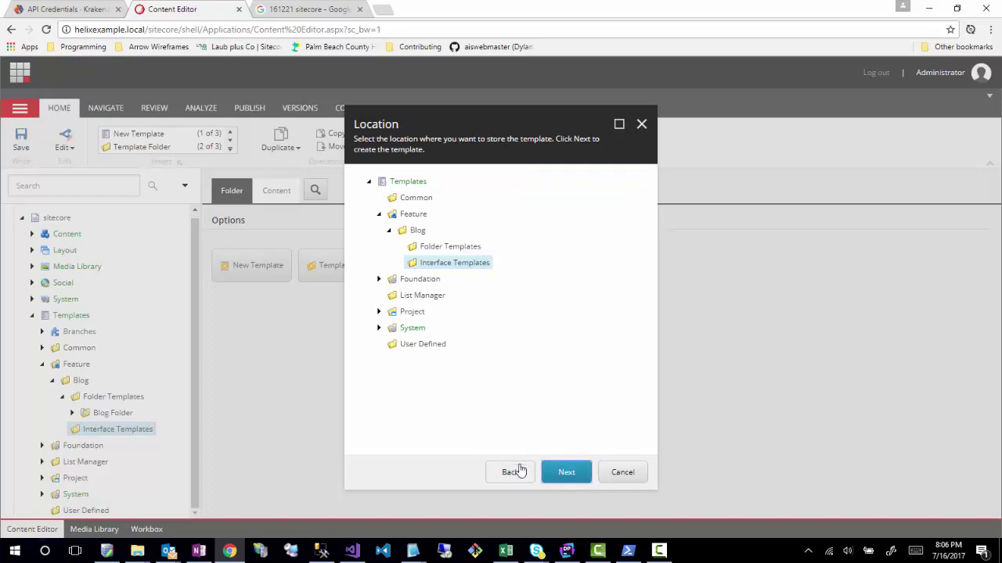
{"action": "left_click", "coordinate": [565, 476]}
{"action": "left_click", "coordinate": [640, 482]}
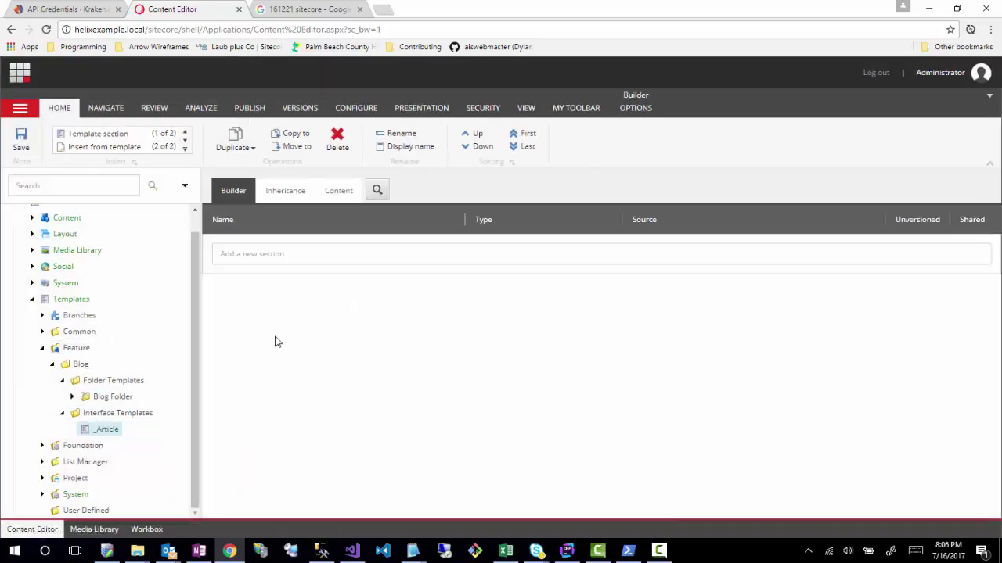
- Add an Information section to the _Article template with the fields ArticleTitle and ArticleBody
{"action": "left_click", "coordinate": [256, 252]}
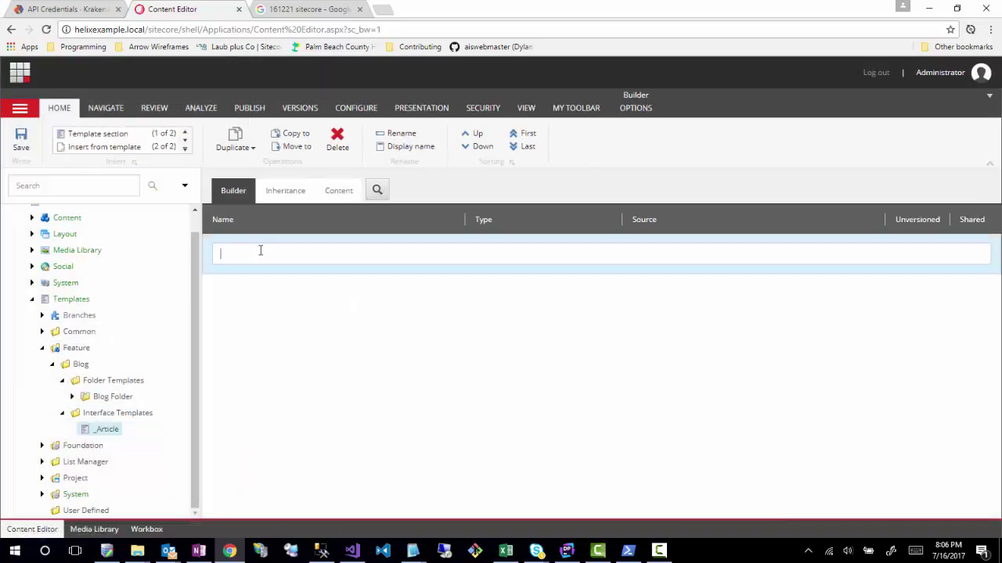
{"action": "type", "text": "Information"}
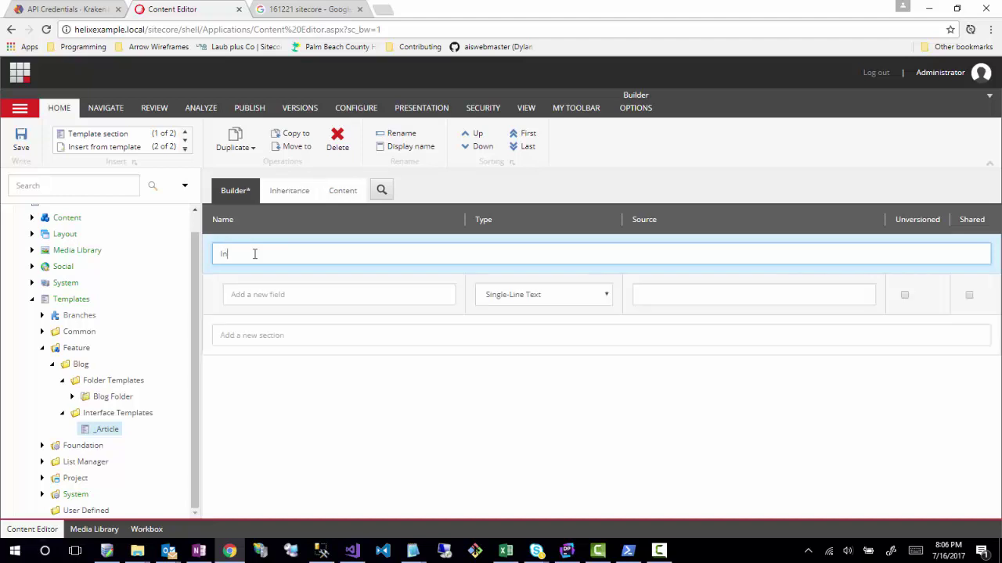
{"action": "left_click", "coordinate": [276, 291]}
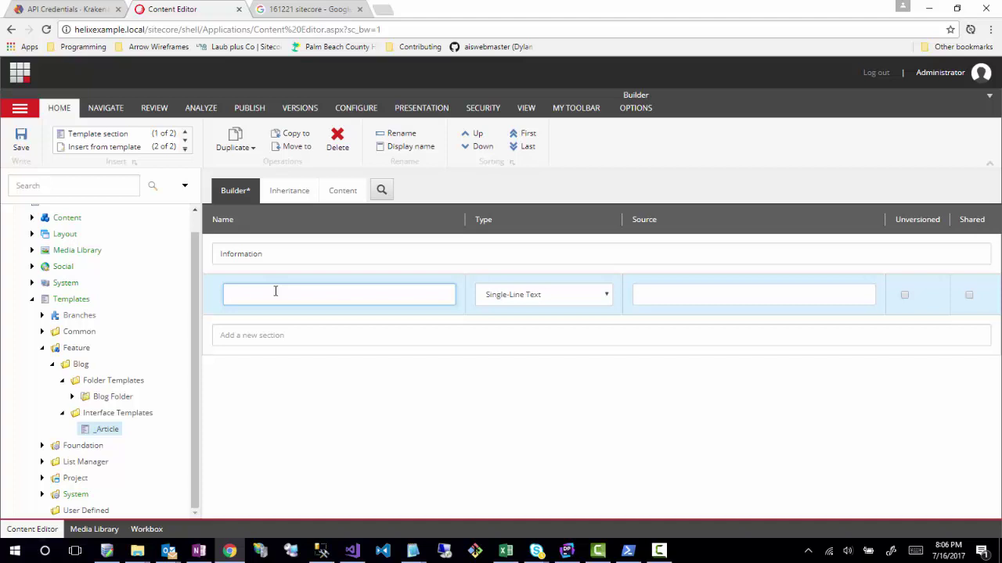
{"action": "type", "text": "rticleTitle"}
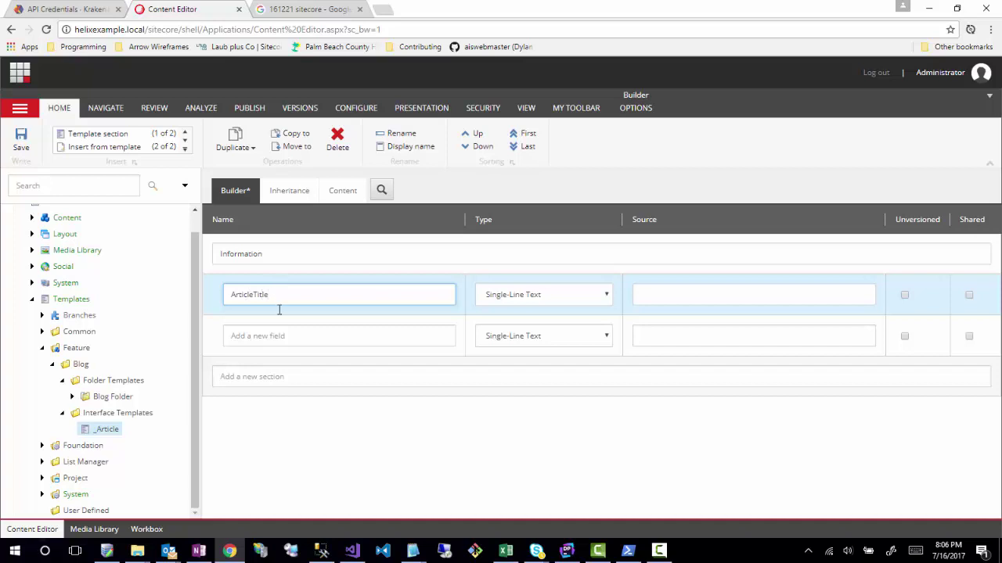
{"action": "left_click", "coordinate": [292, 331]}
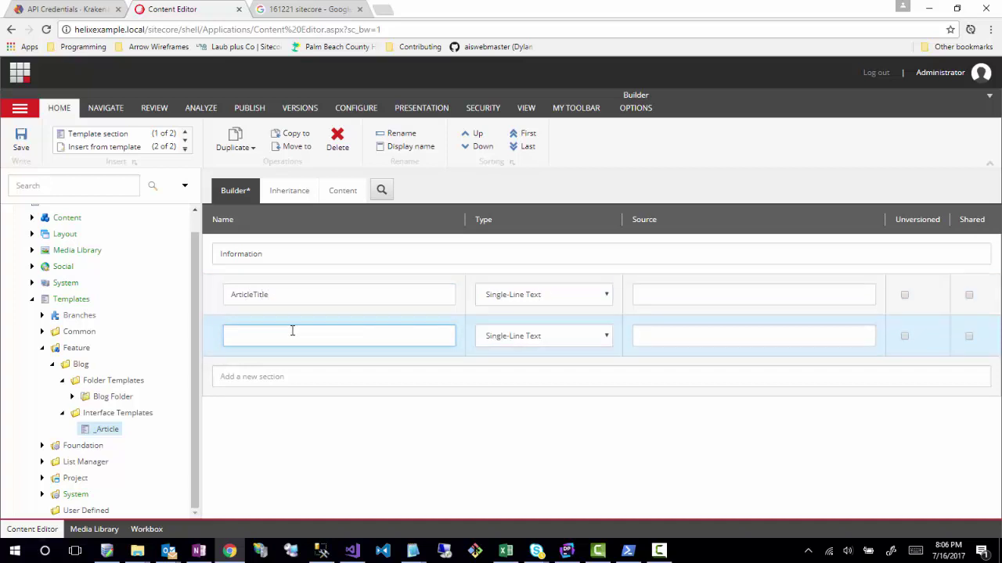
{"action": "type", "text": "ArticleBody"}
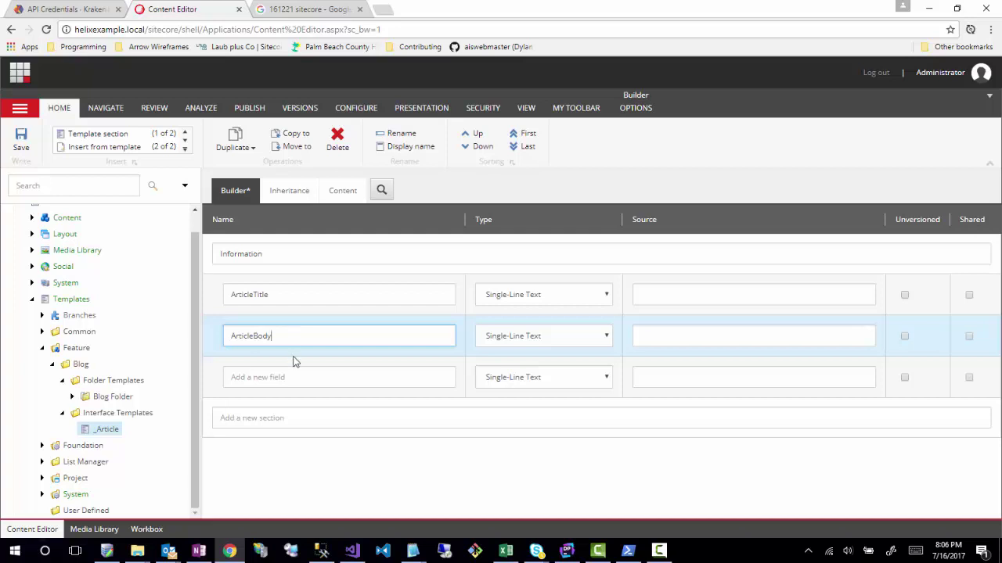
- Set the ArticleBody field's type to Rich Text in the _Article template and save it
{"action": "left_click", "coordinate": [286, 376]}
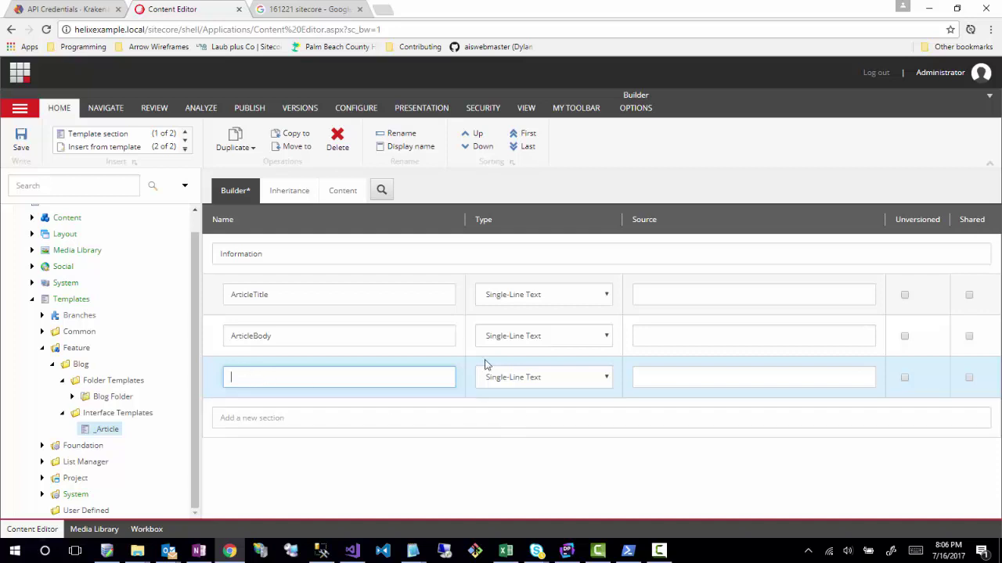
{"action": "left_click", "coordinate": [21, 139]}
{"action": "left_click", "coordinate": [543, 341]}
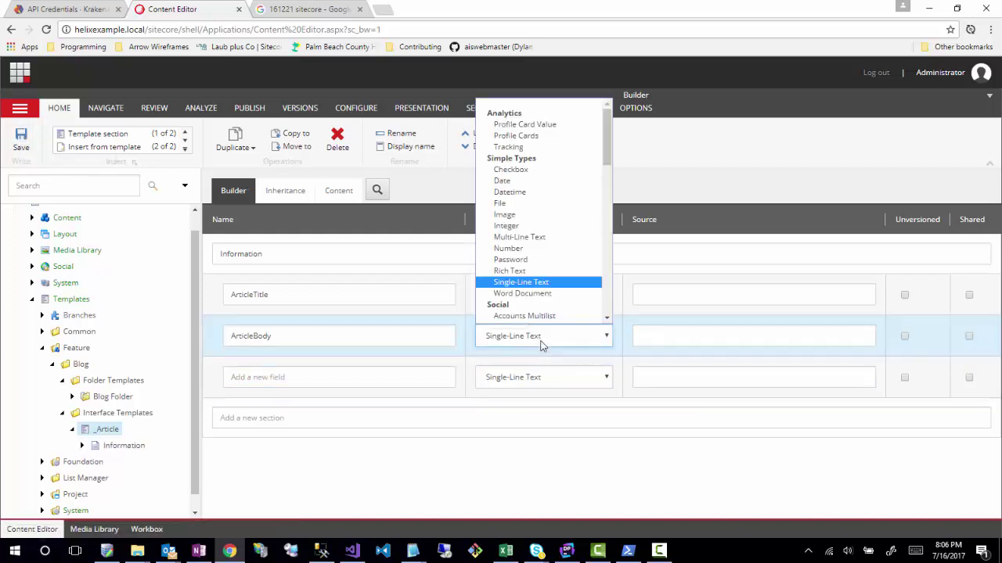
{"action": "left_click", "coordinate": [510, 260]}
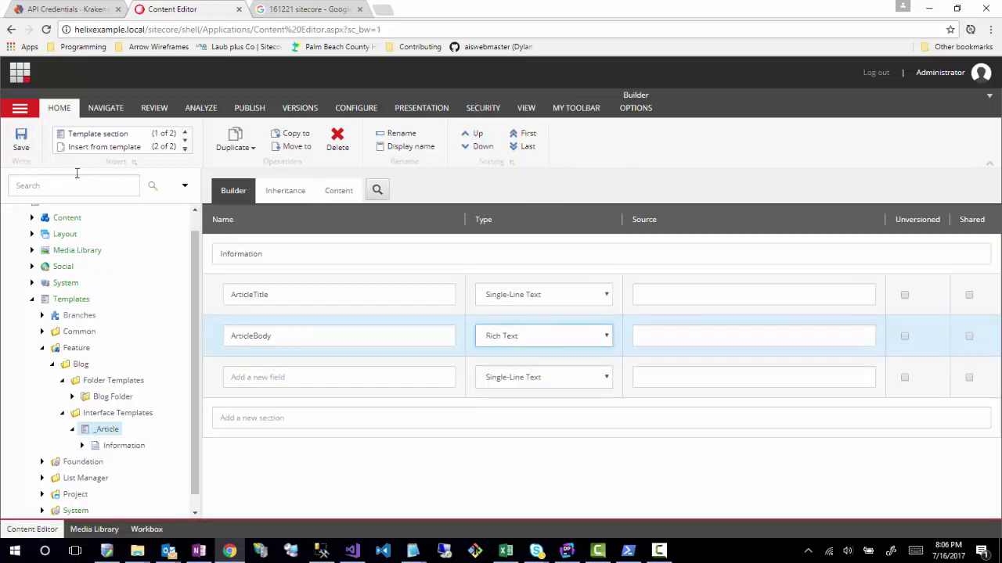
{"action": "left_click", "coordinate": [22, 141]}
- Add an ArticleSummary field of type Multi-Line Text to the Information section and save the template
{"action": "left_click", "coordinate": [313, 375]}
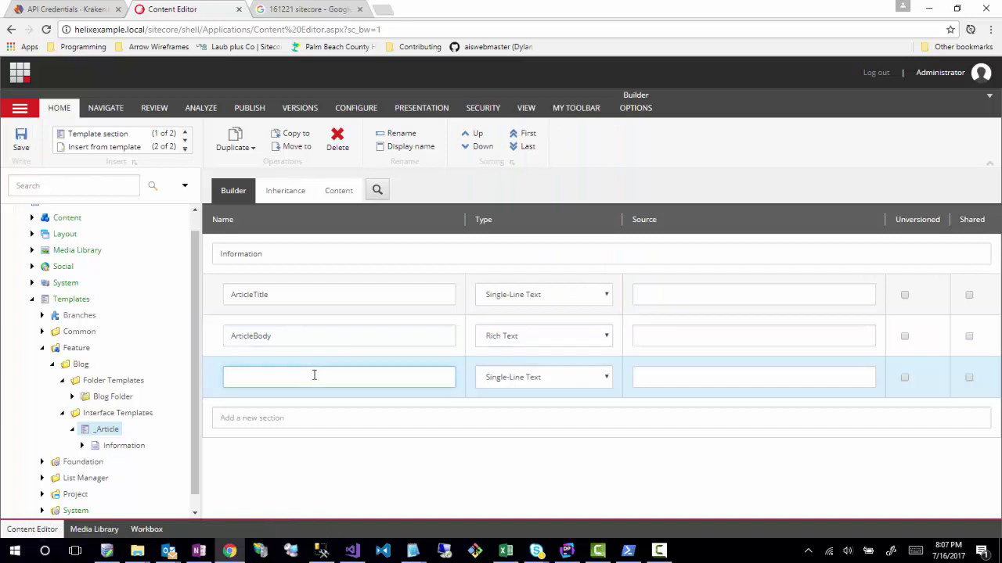
{"action": "type", "text": "ArticleSummary"}
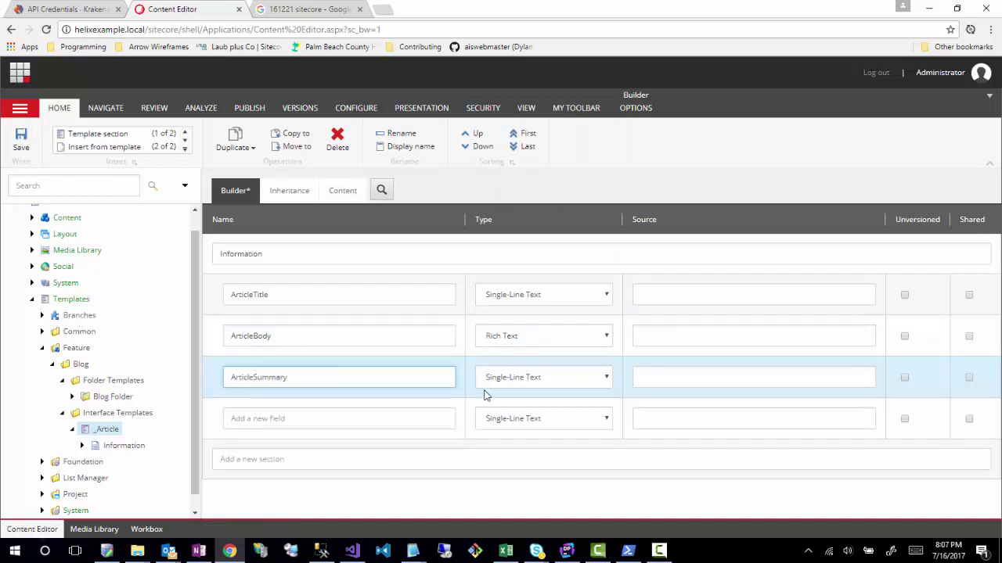
{"action": "left_click", "coordinate": [529, 377]}
{"action": "left_click", "coordinate": [512, 279]}
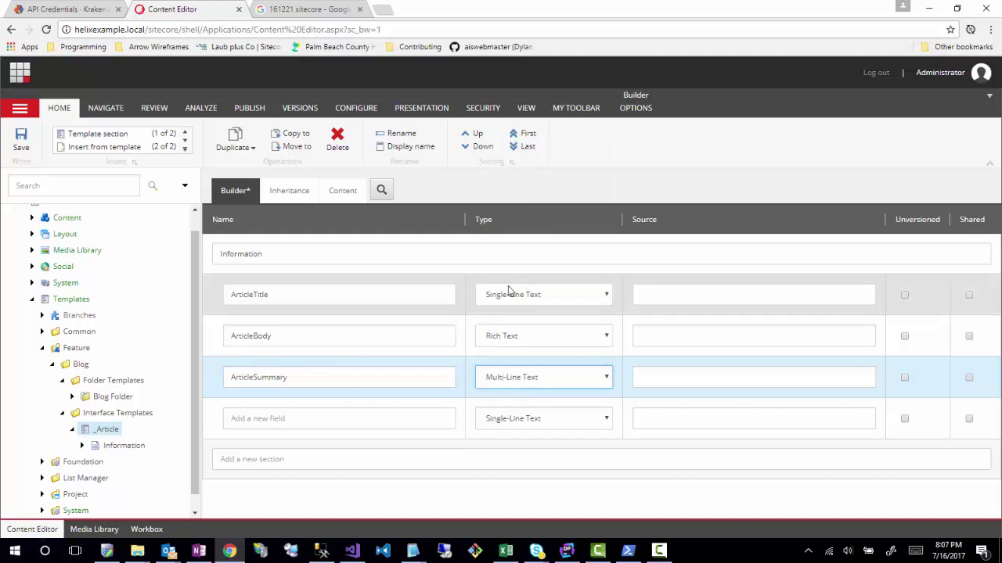
{"action": "left_click", "coordinate": [21, 140]}
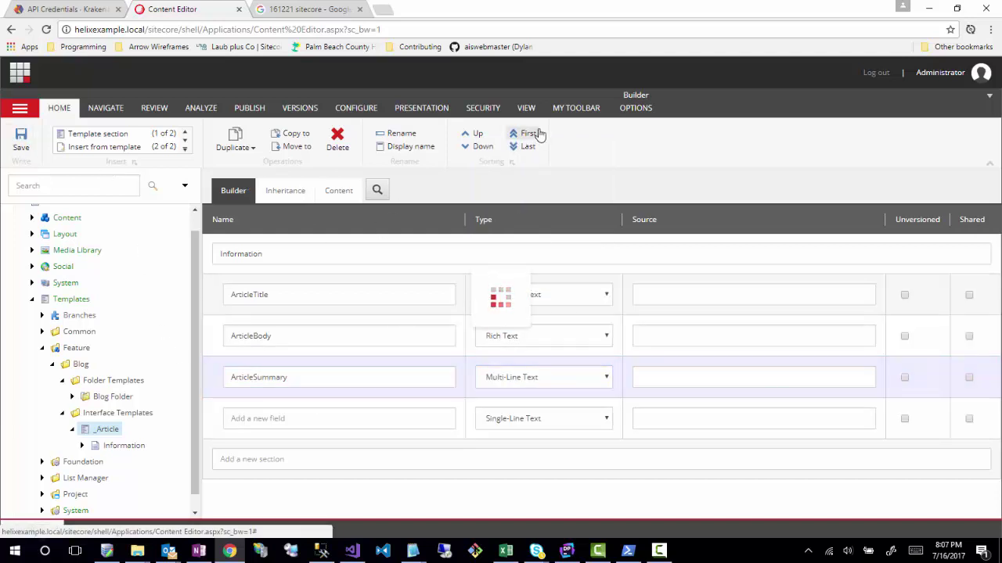
- Move the ArticleSummary field above ArticleBody, save, and expand the Information section in the content tree
{"action": "left_click", "coordinate": [632, 109]}
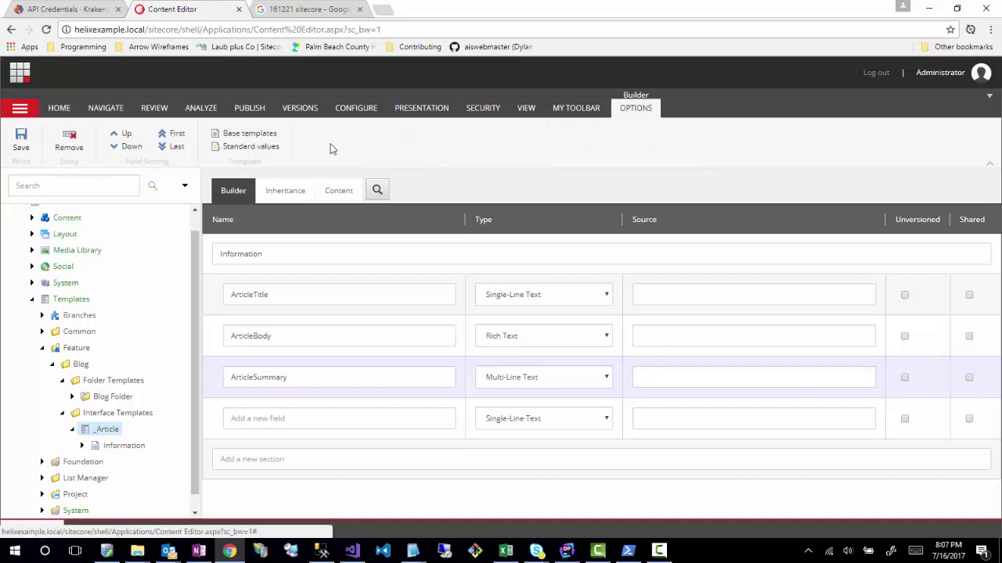
{"action": "left_click", "coordinate": [128, 135]}
{"action": "left_click", "coordinate": [21, 140]}
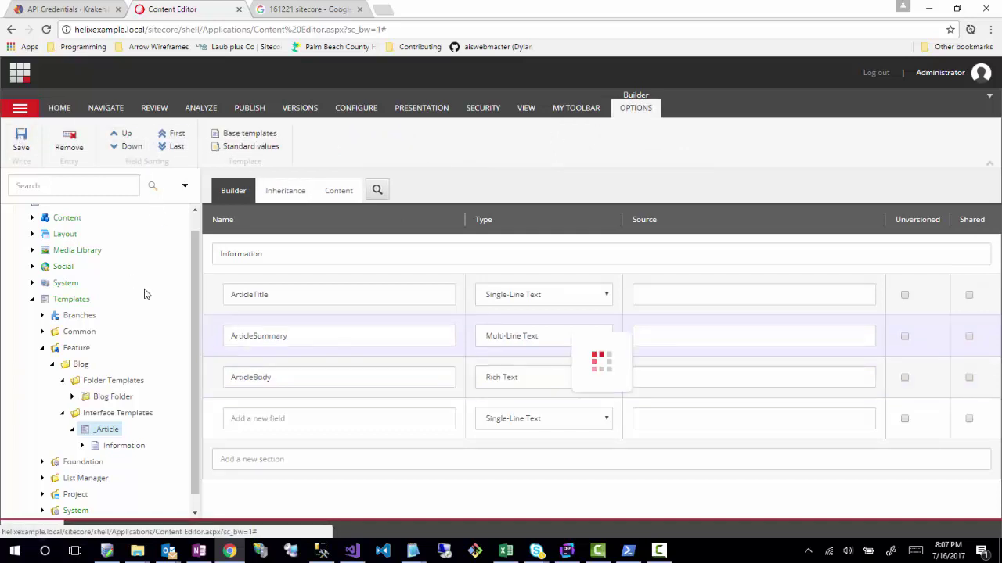
{"action": "left_click", "coordinate": [82, 445]}
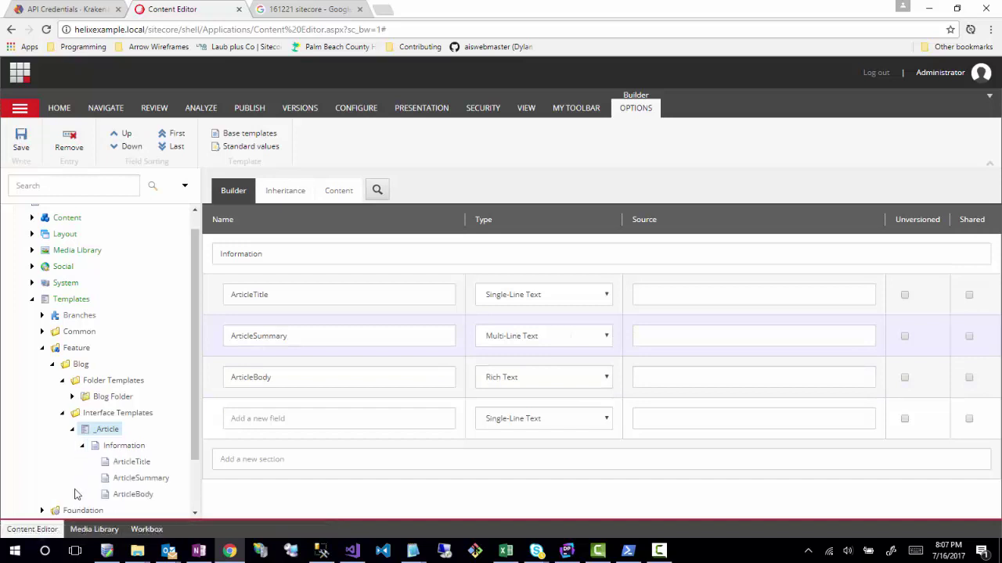
{"action": "scroll", "coordinate": [107, 369], "scroll_direction": "down", "scroll_amount": 1}
- Check the _Article template's item details and create standard values for the template
{"action": "left_click", "coordinate": [106, 365]}
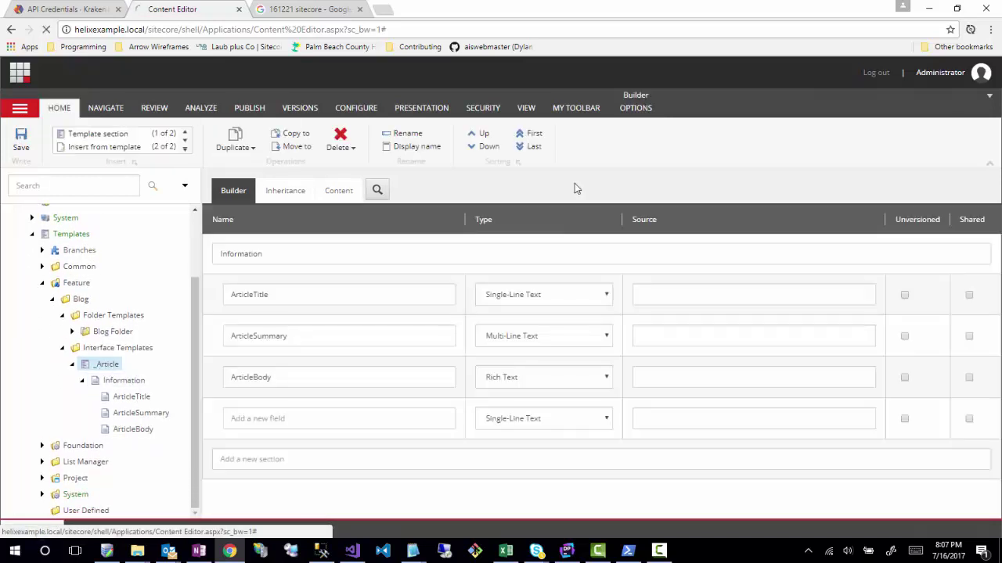
{"action": "left_click", "coordinate": [345, 190]}
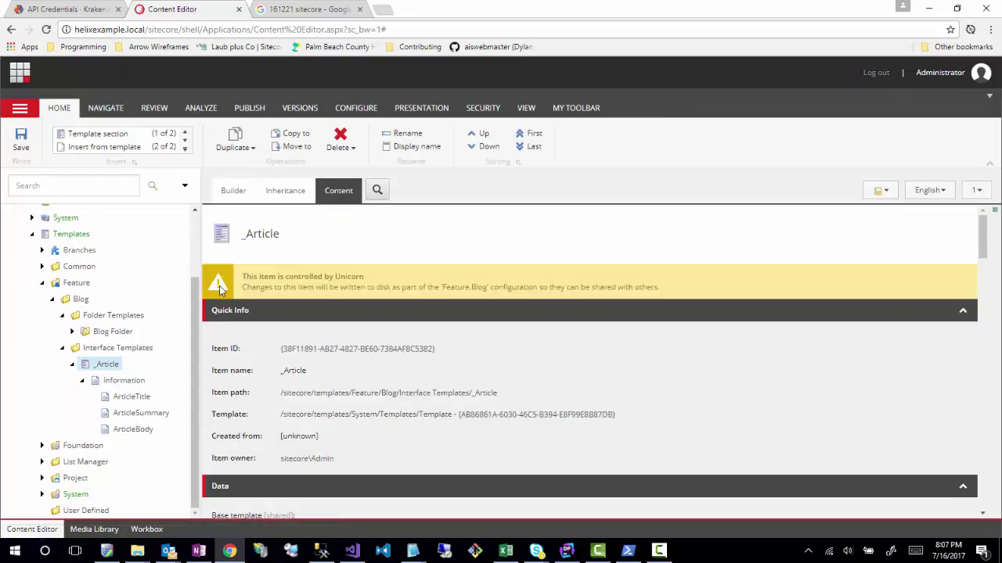
{"action": "left_click", "coordinate": [214, 200]}
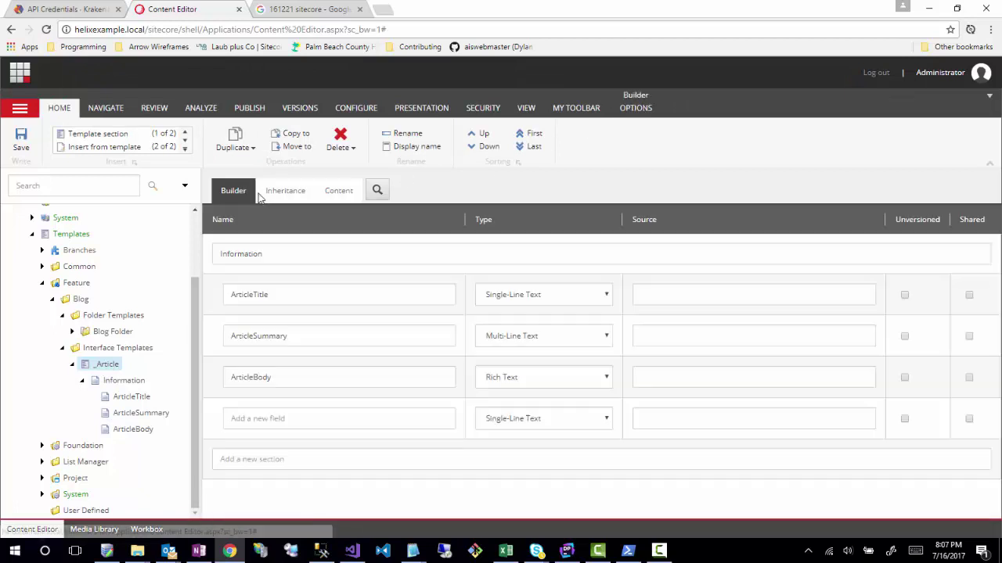
{"action": "left_click", "coordinate": [235, 147]}
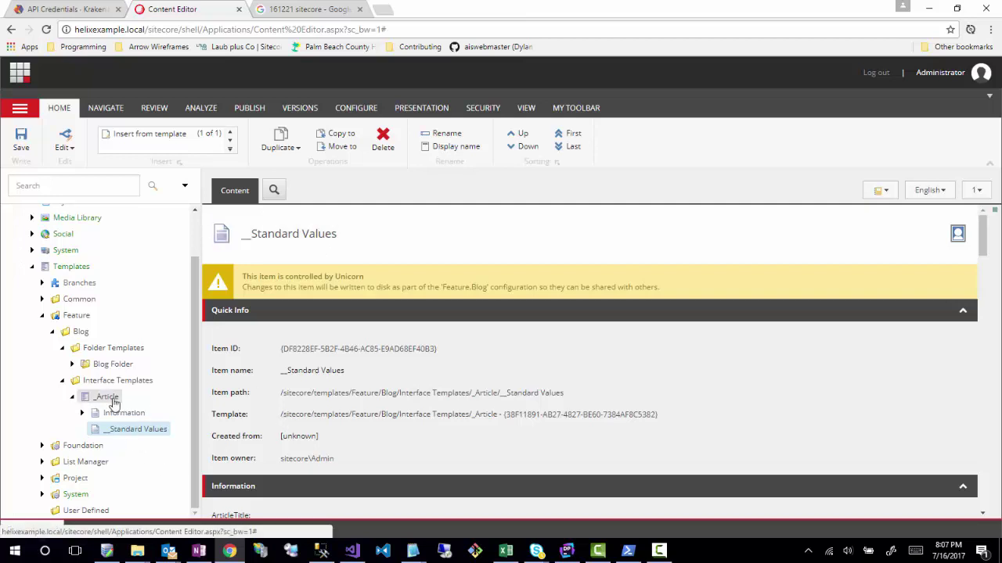
{"action": "scroll", "coordinate": [114, 389], "scroll_direction": "up", "scroll_amount": 1}
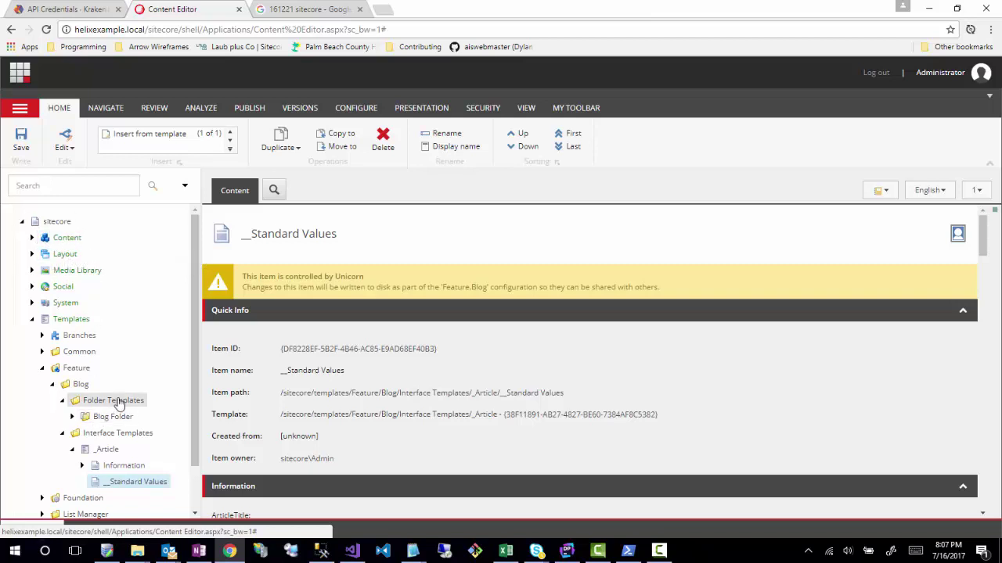
{"action": "scroll", "coordinate": [113, 411], "scroll_direction": "down", "scroll_amount": 2}
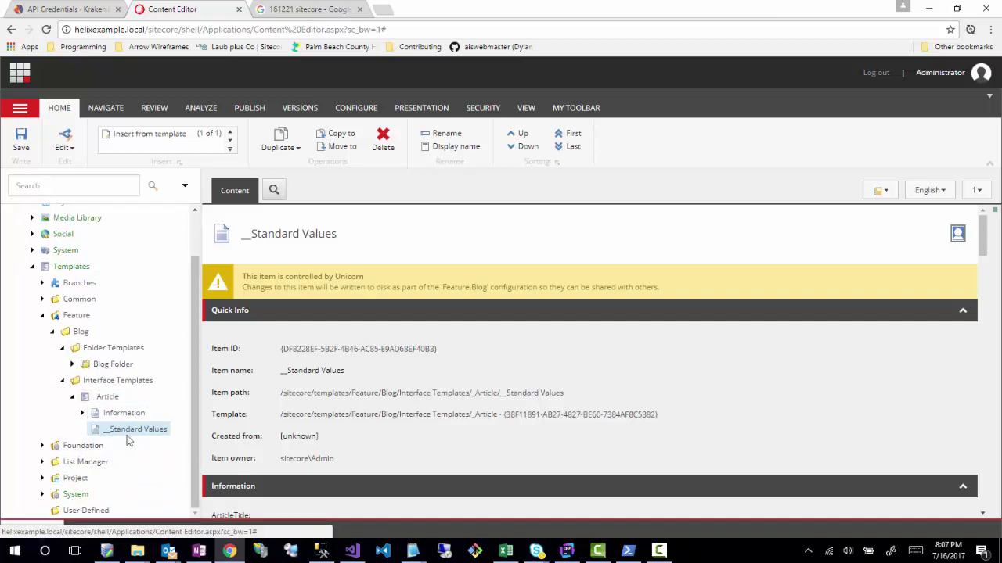
- Open the ArticleTitle field item under Information and set its title to Title
{"action": "left_click", "coordinate": [107, 399]}
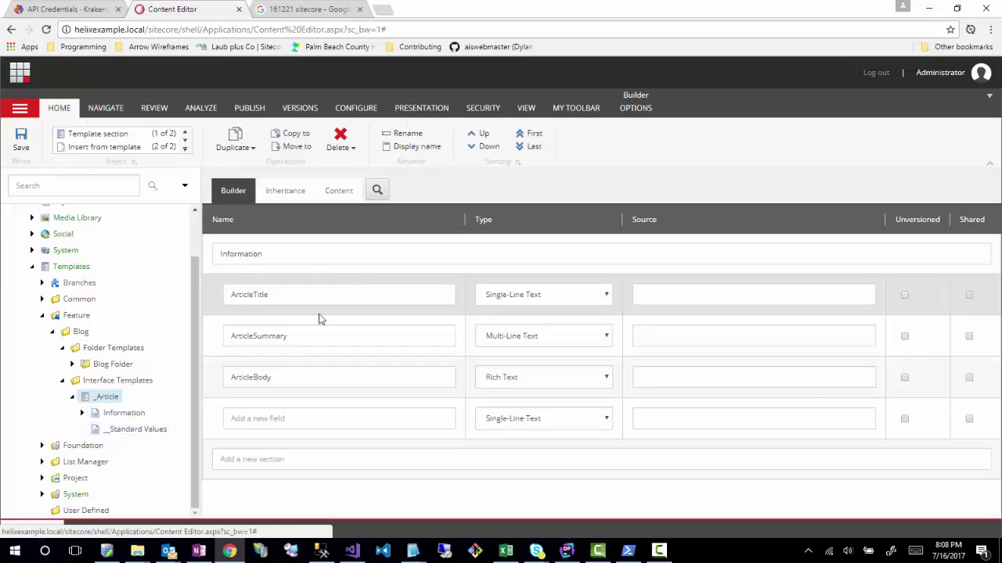
{"action": "left_click", "coordinate": [82, 413]}
{"action": "left_click", "coordinate": [129, 429]}
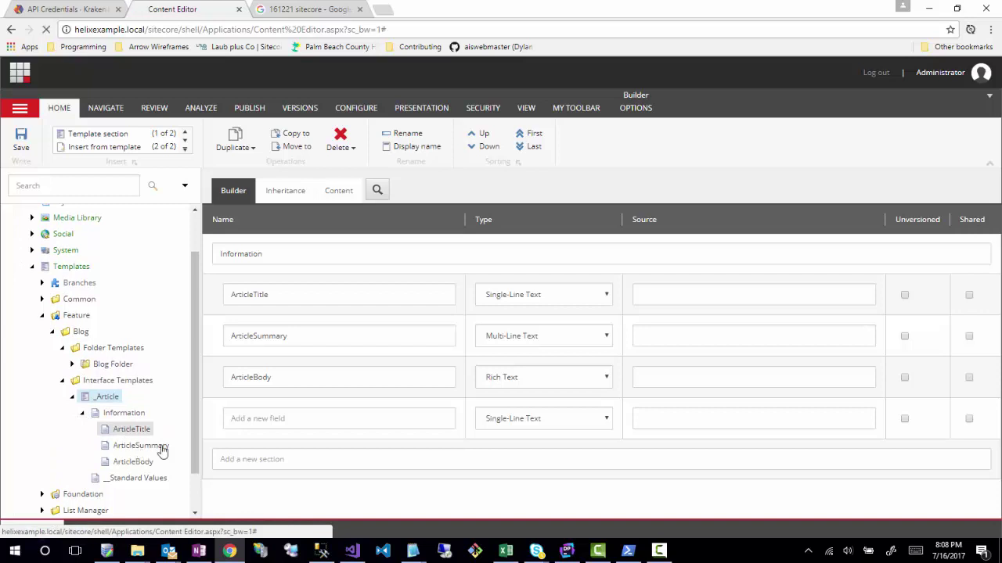
{"action": "scroll", "coordinate": [249, 403], "scroll_direction": "down", "scroll_amount": 1}
{"action": "left_click", "coordinate": [241, 351]}
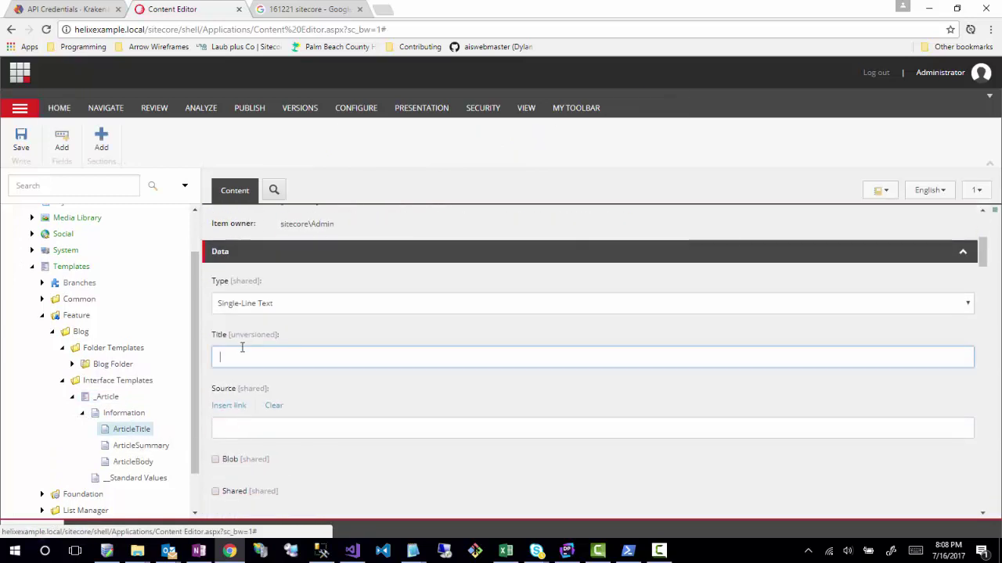
{"action": "type", "text": "T"}
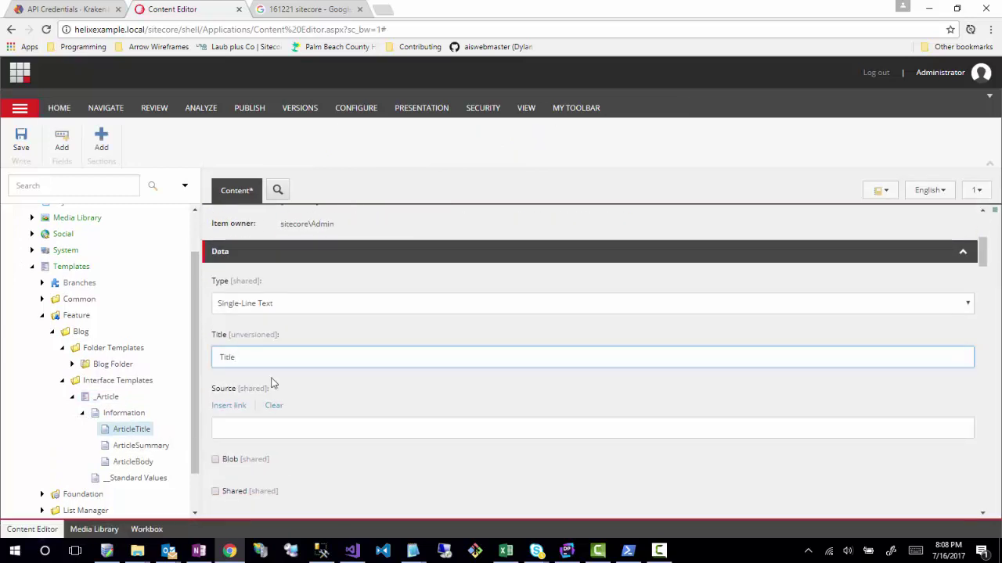
{"action": "type", "text": "itle"}
- Save the ArticleTitle item and set the ArticleSummary field item's title to Summary
{"action": "left_click", "coordinate": [125, 445]}
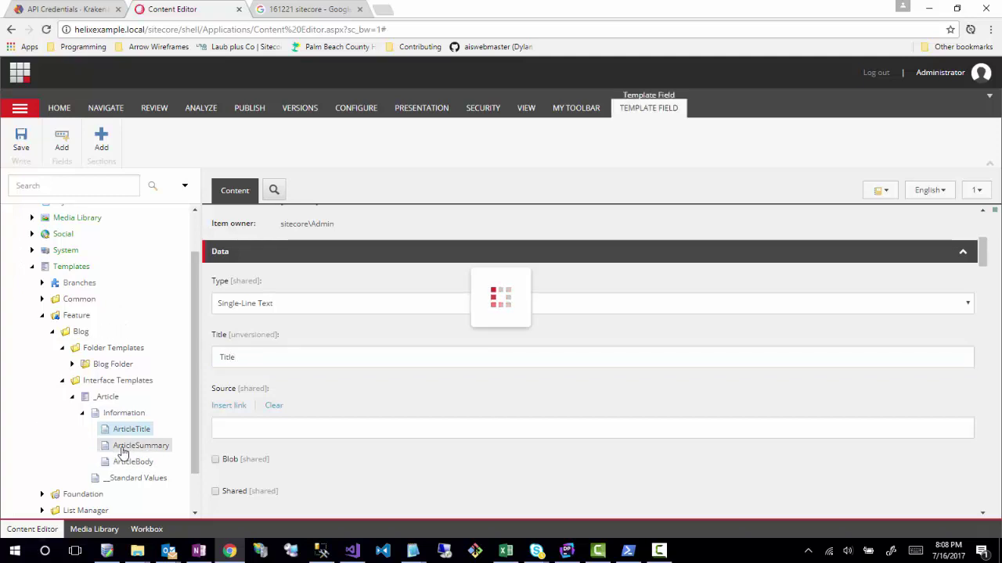
{"action": "left_click", "coordinate": [284, 357]}
{"action": "type", "text": "Summary"}
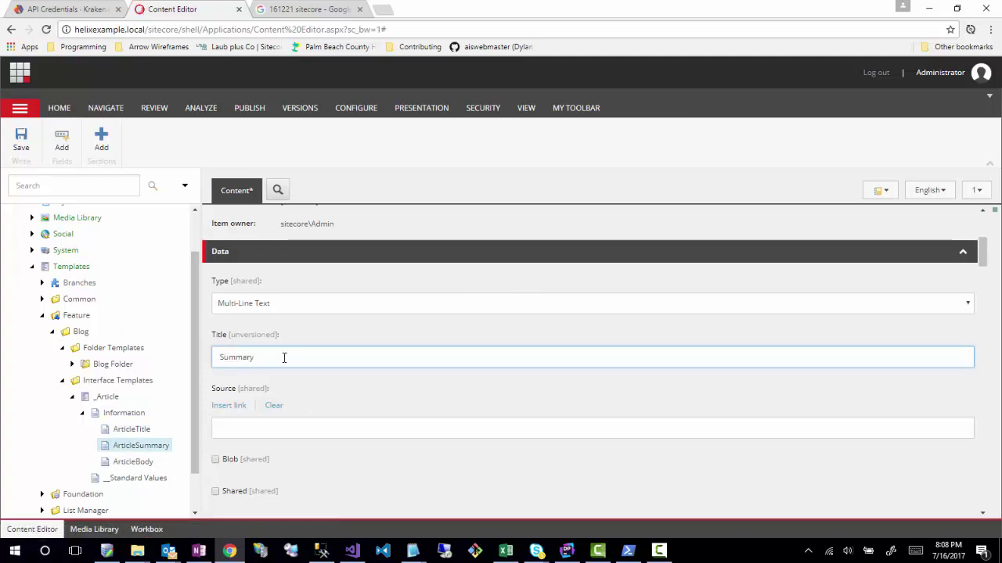
- Save the ArticleSummary item and open the ArticleBody field item's title for editing
{"action": "left_click", "coordinate": [133, 462]}
{"action": "left_click", "coordinate": [307, 357]}
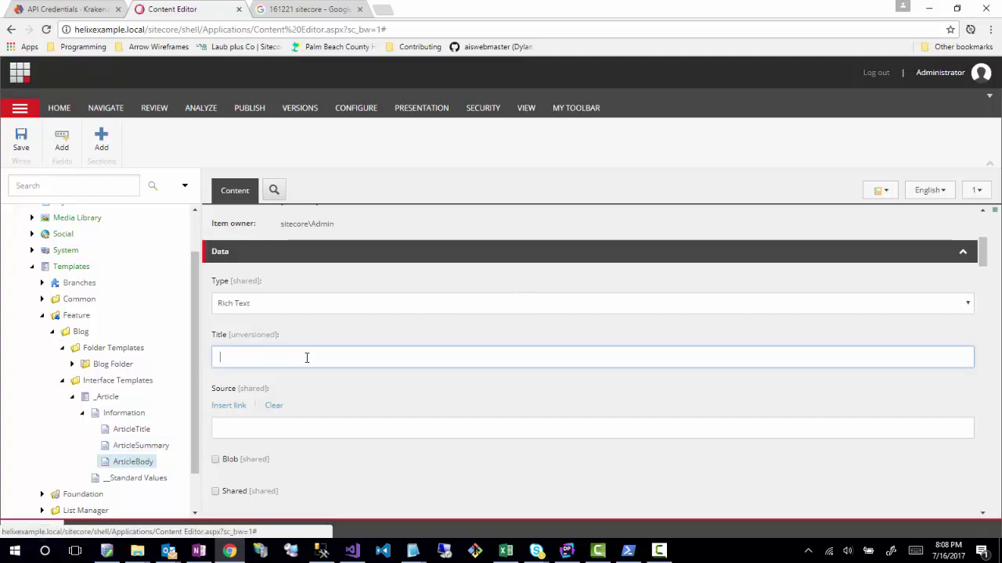
- Set the ArticleBody field's title to Body and save the item
{"action": "type", "text": "Body"}
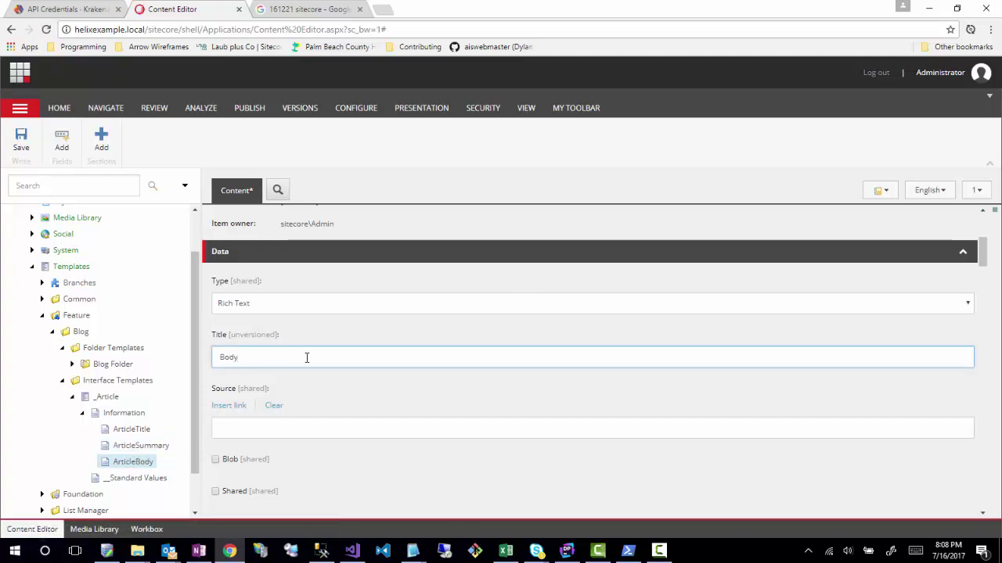
{"action": "key", "text": "ctrl+s"}
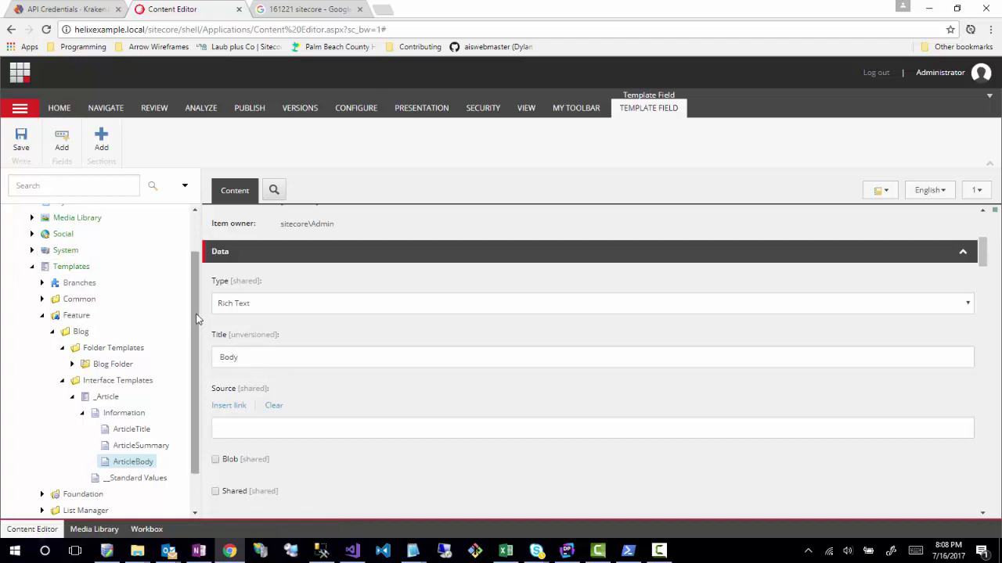
- Expand the Blog Folder template under Folder Templates and review its standard values and its builder fields
{"action": "scroll", "coordinate": [198, 320], "scroll_direction": "down", "scroll_amount": 2}
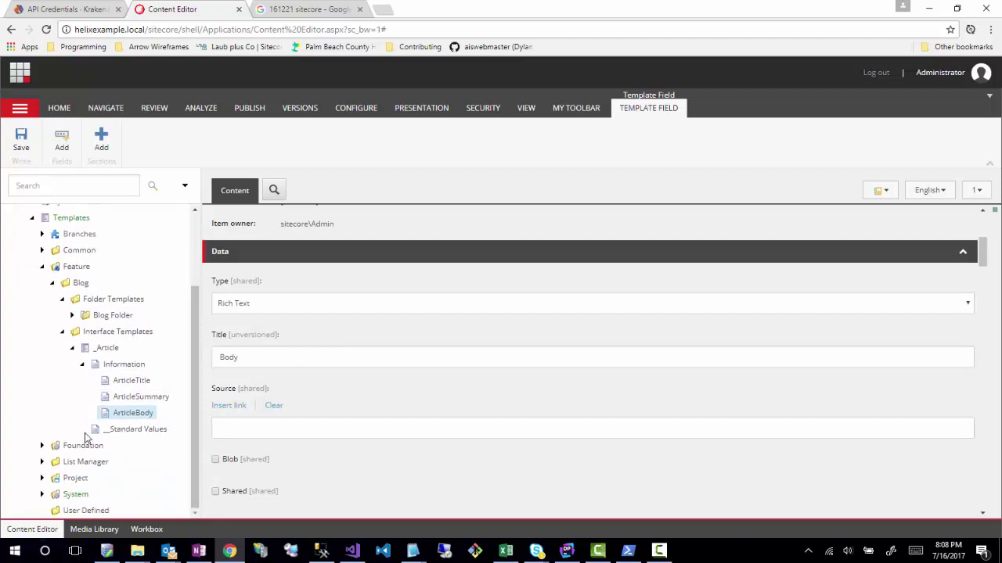
{"action": "left_click", "coordinate": [72, 314]}
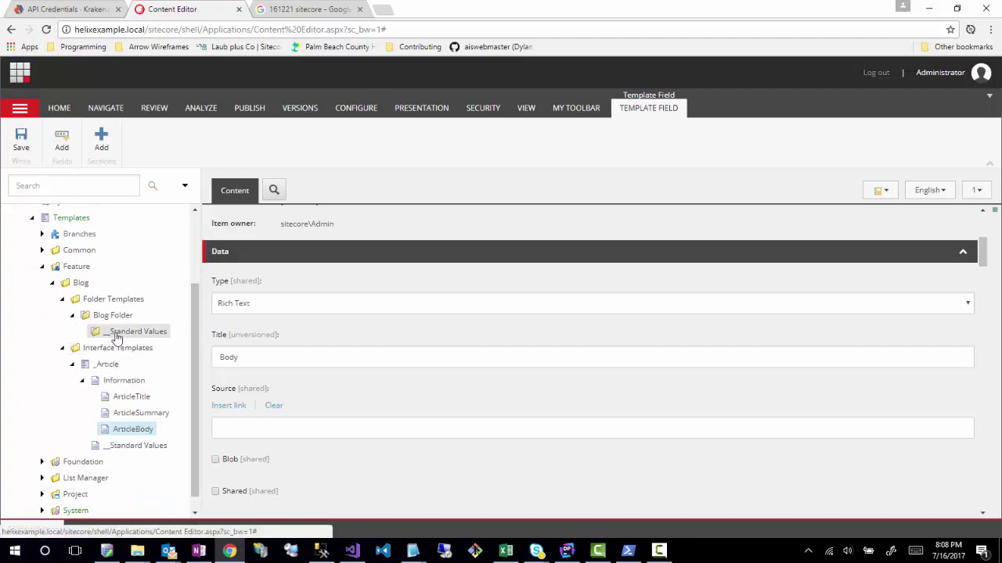
{"action": "left_click", "coordinate": [113, 436]}
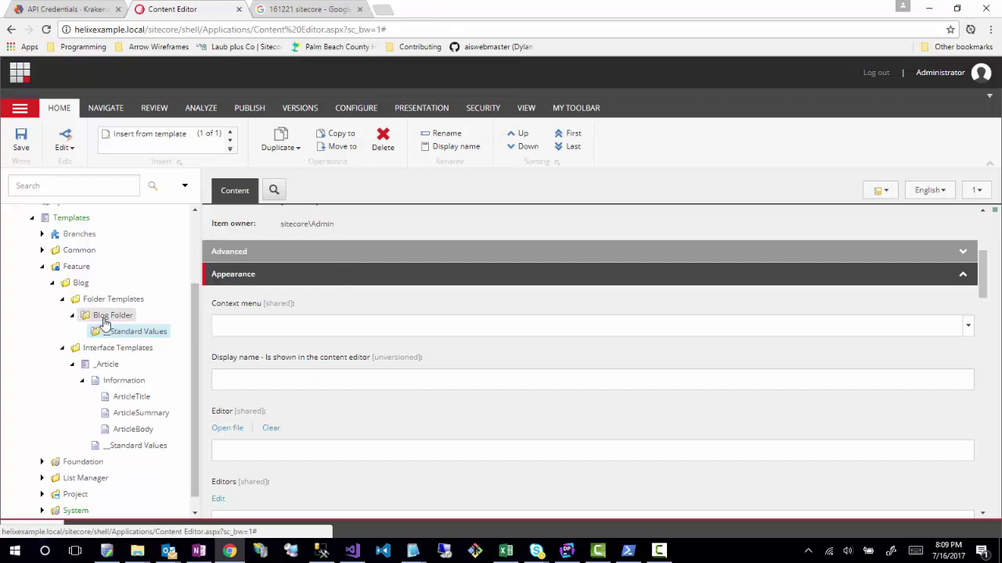
{"action": "left_click", "coordinate": [119, 317]}
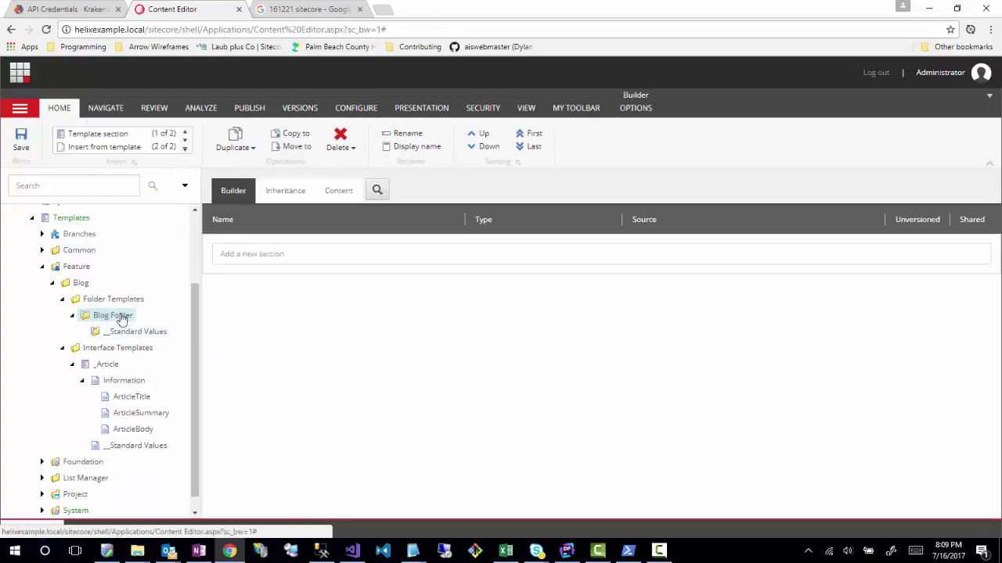
{"action": "right_click", "coordinate": [122, 319]}
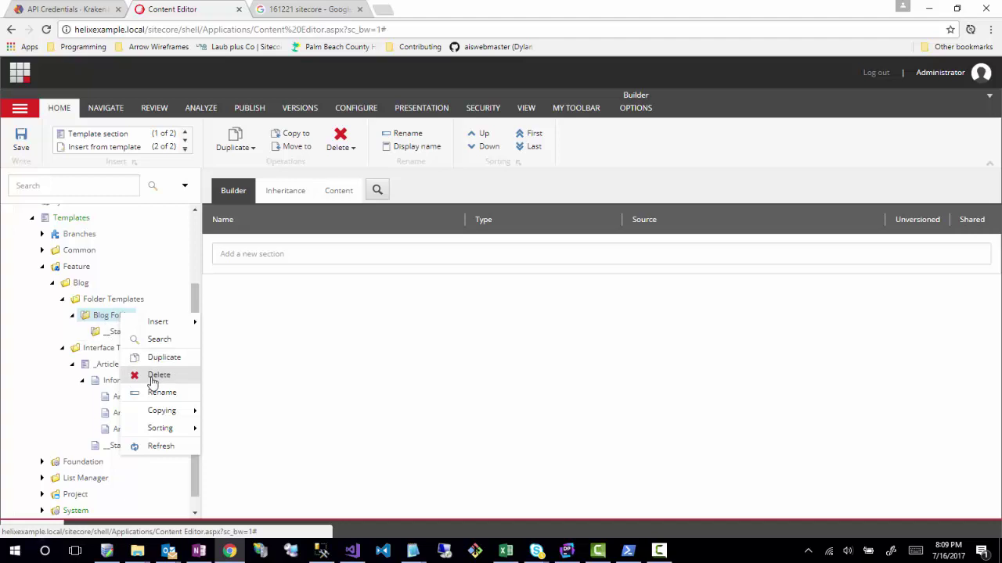
{"action": "left_click", "coordinate": [155, 374]}
{"action": "left_click", "coordinate": [621, 353]}
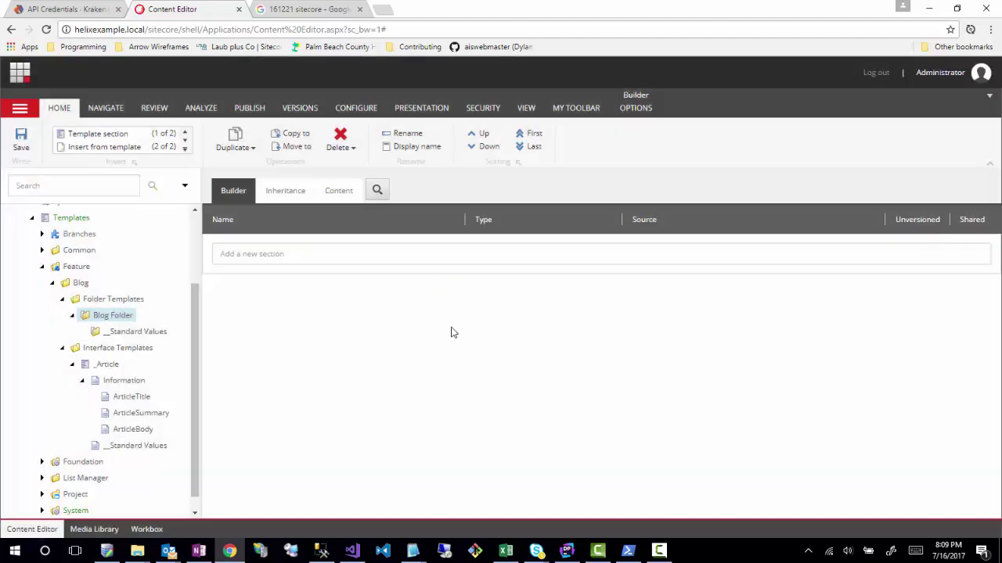
- Delete the Blog Folder template's __Standard Values item, removing the links to it
{"action": "left_click", "coordinate": [118, 332]}
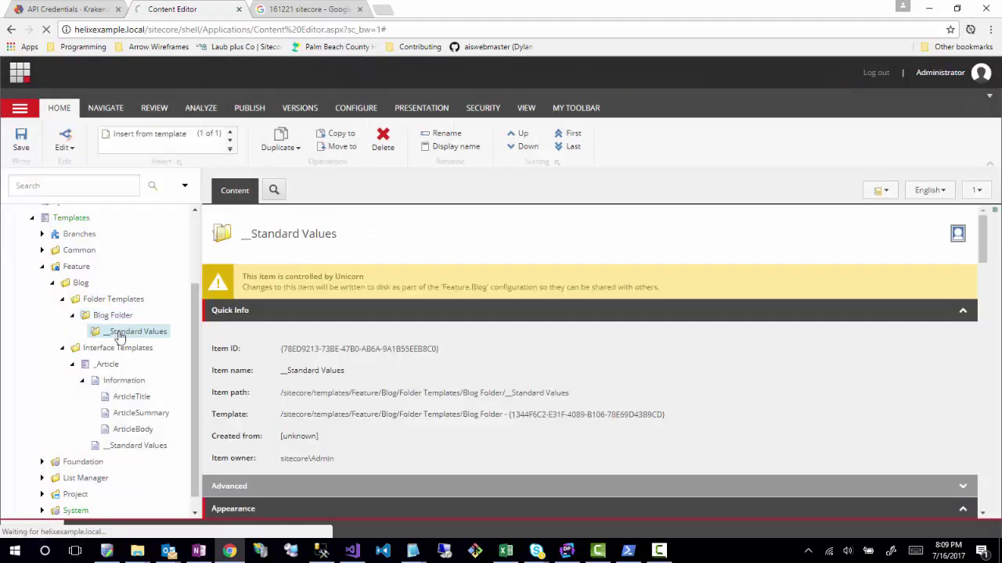
{"action": "right_click", "coordinate": [117, 332]}
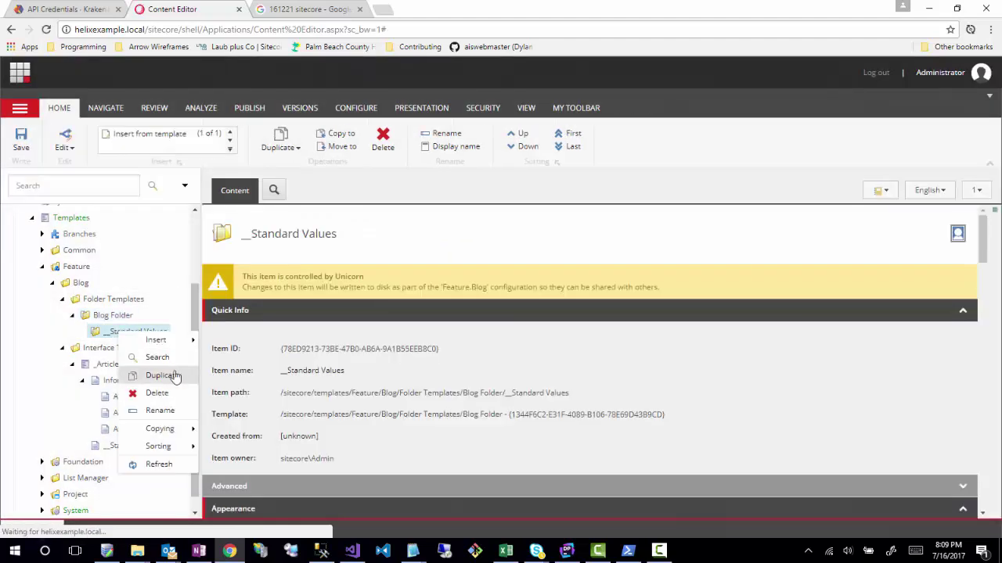
{"action": "left_click", "coordinate": [157, 392]}
{"action": "left_click", "coordinate": [561, 354]}
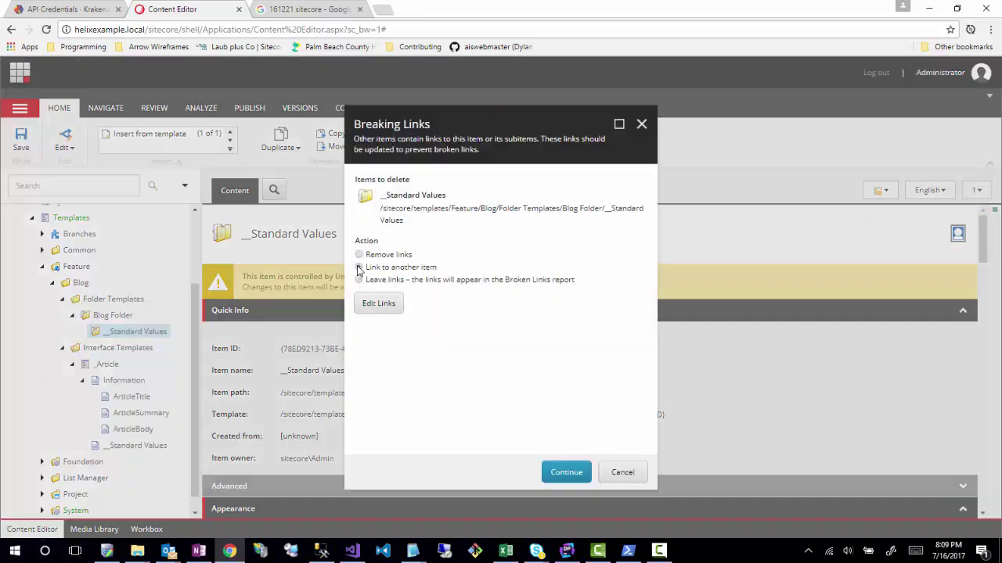
{"action": "left_click", "coordinate": [553, 471]}
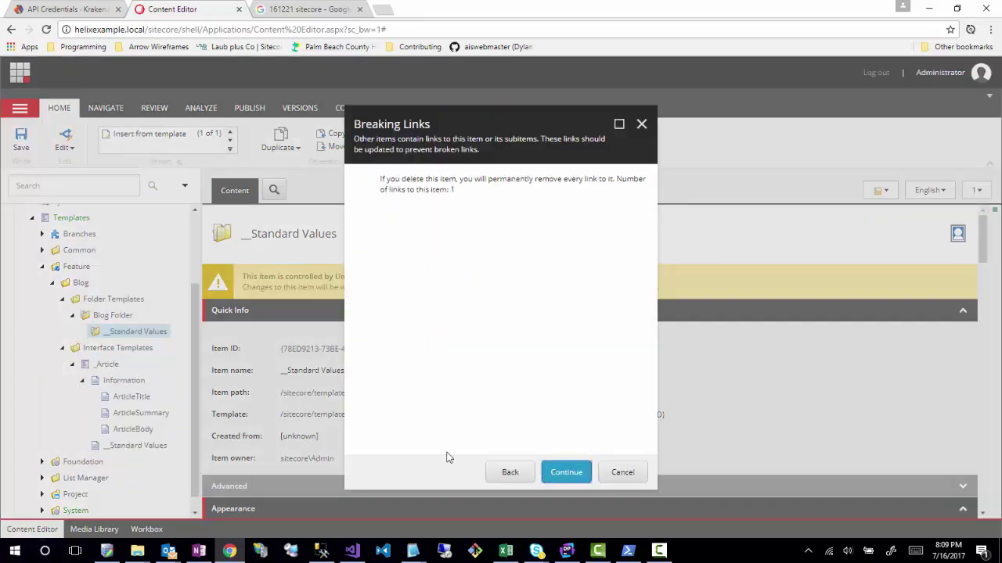
{"action": "left_click", "coordinate": [581, 472]}
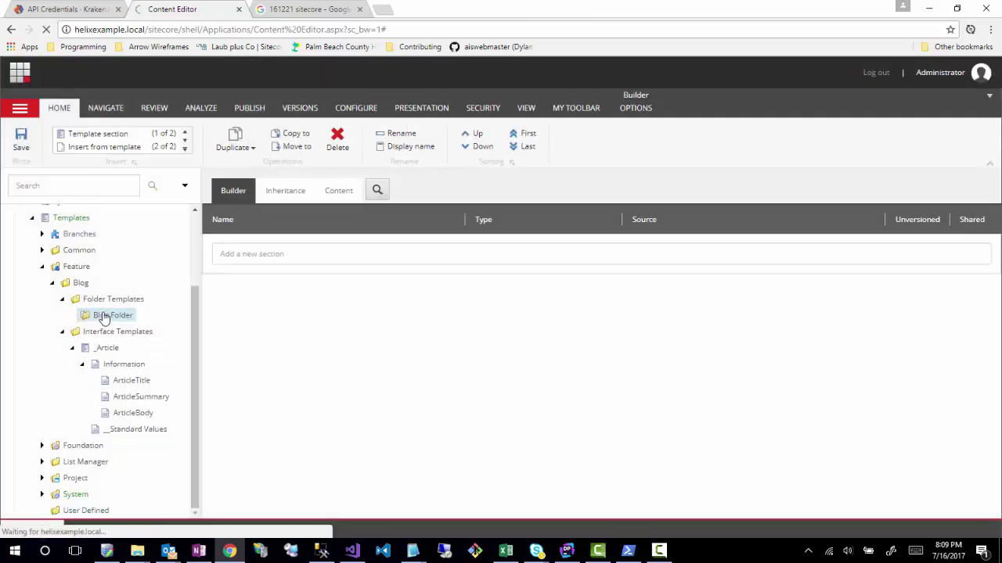
- Delete the Blog Folder template from Folder Templates
{"action": "right_click", "coordinate": [105, 318]}
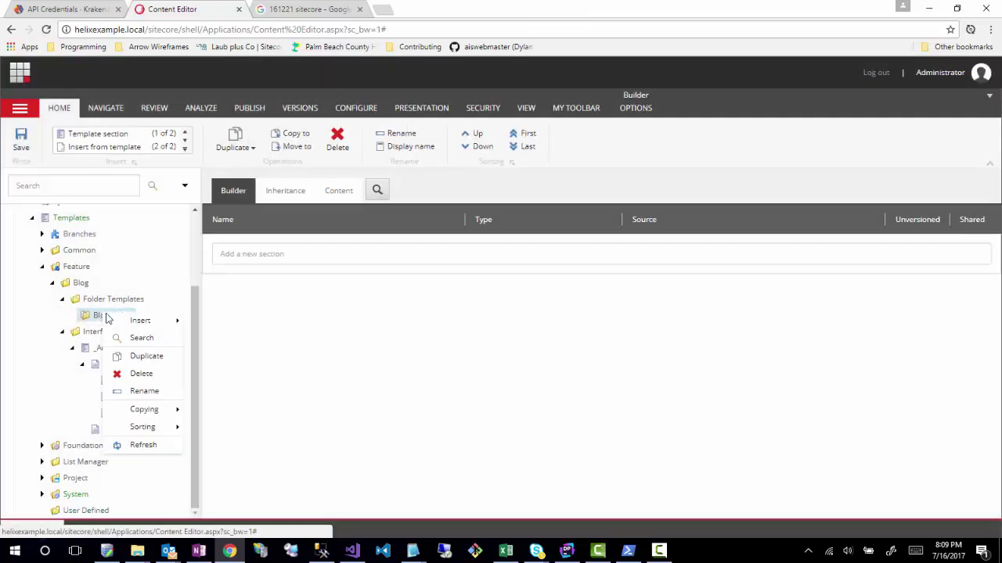
{"action": "left_click", "coordinate": [125, 371]}
{"action": "left_click", "coordinate": [575, 349]}
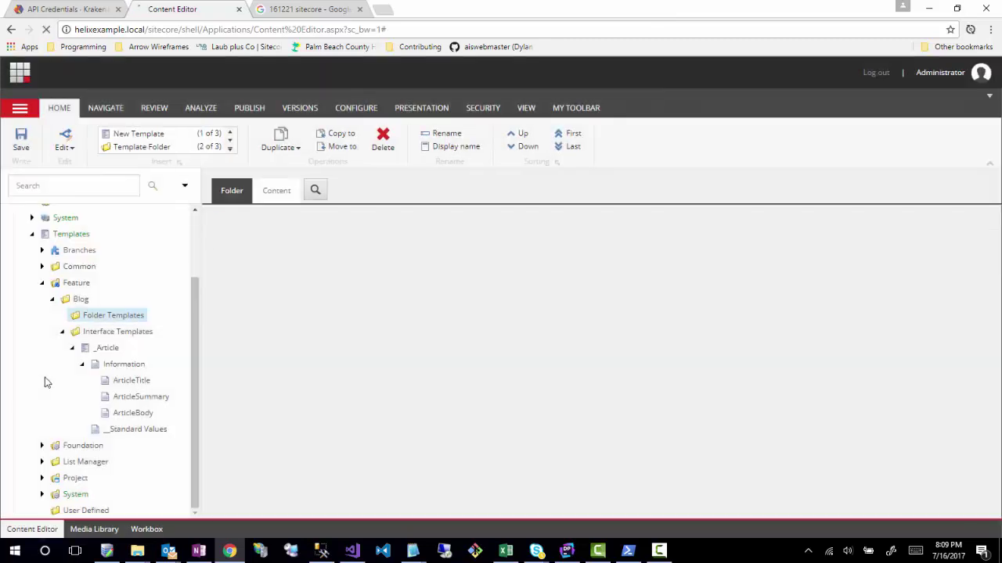
- Create a template folder named Page Type Templates under Project/Example and move the Home template into it
{"action": "left_click", "coordinate": [41, 478]}
{"action": "left_click", "coordinate": [52, 478]}
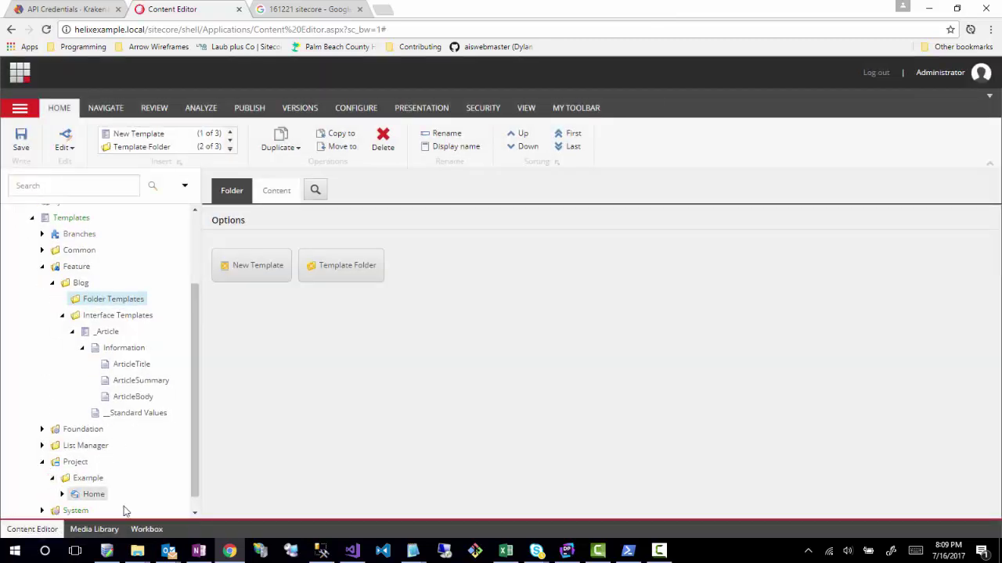
{"action": "right_click", "coordinate": [70, 469]}
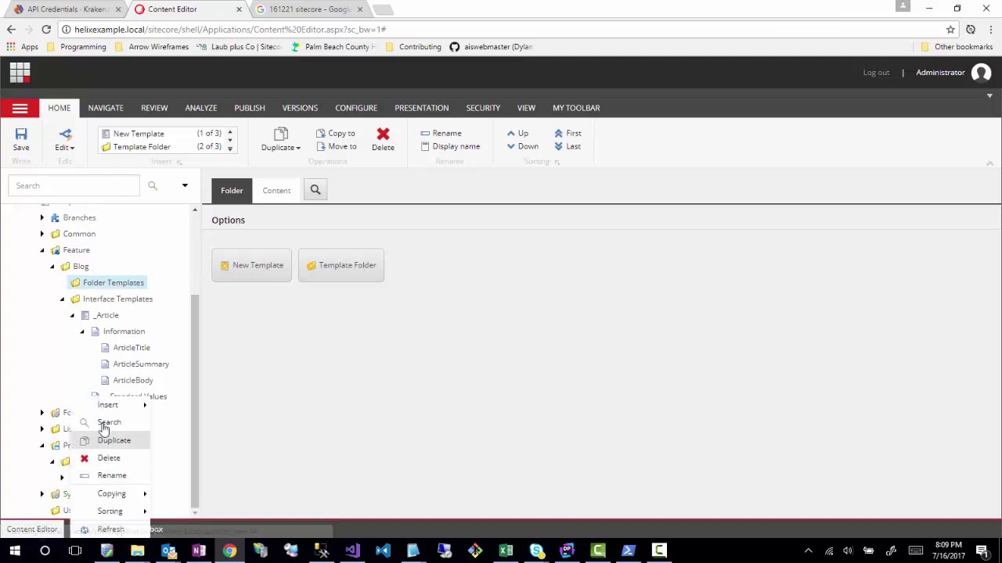
{"action": "mouse_move", "coordinate": [102, 407]}
{"action": "left_click", "coordinate": [194, 425]}
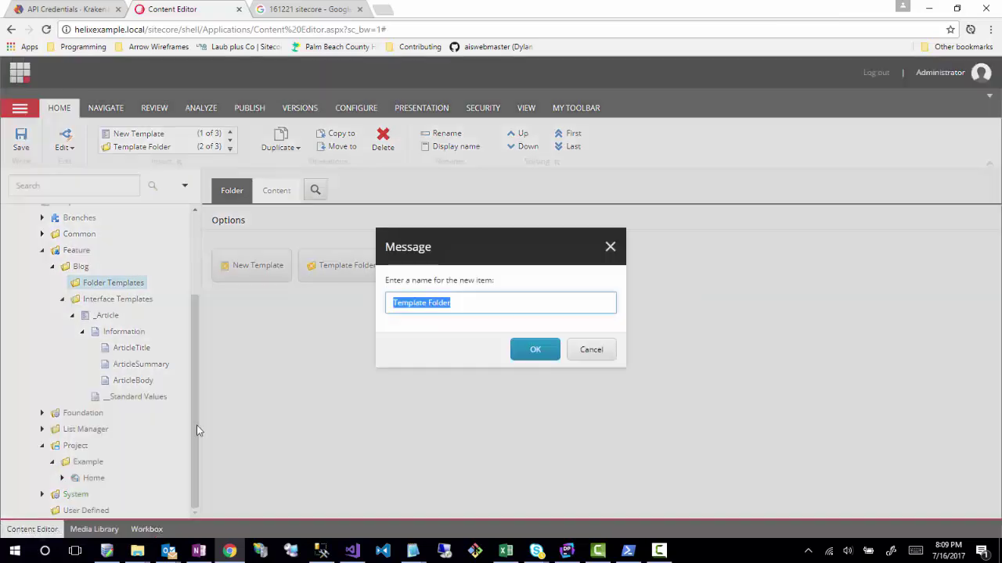
{"action": "type", "text": "Page "}
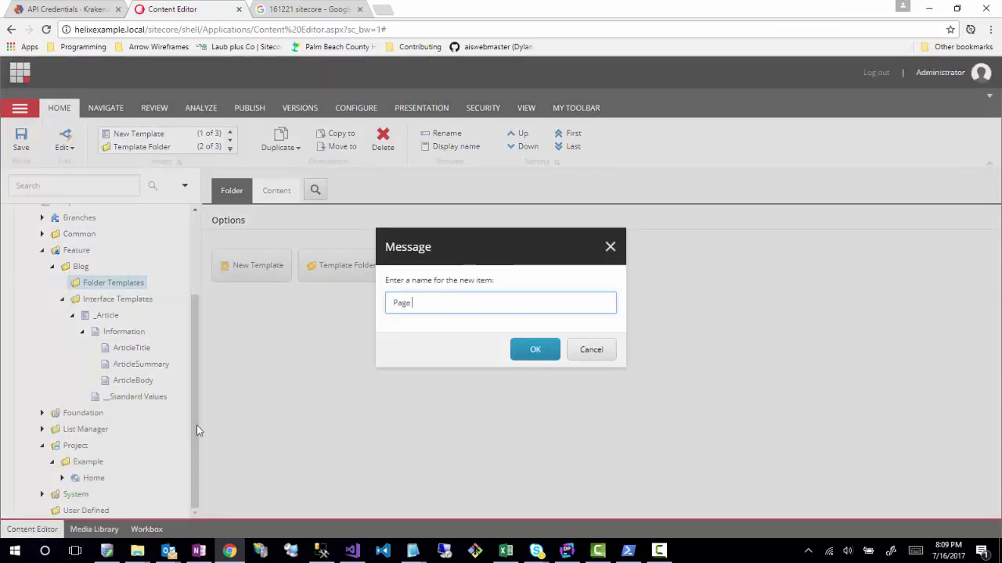
{"action": "type", "text": "Tey"}
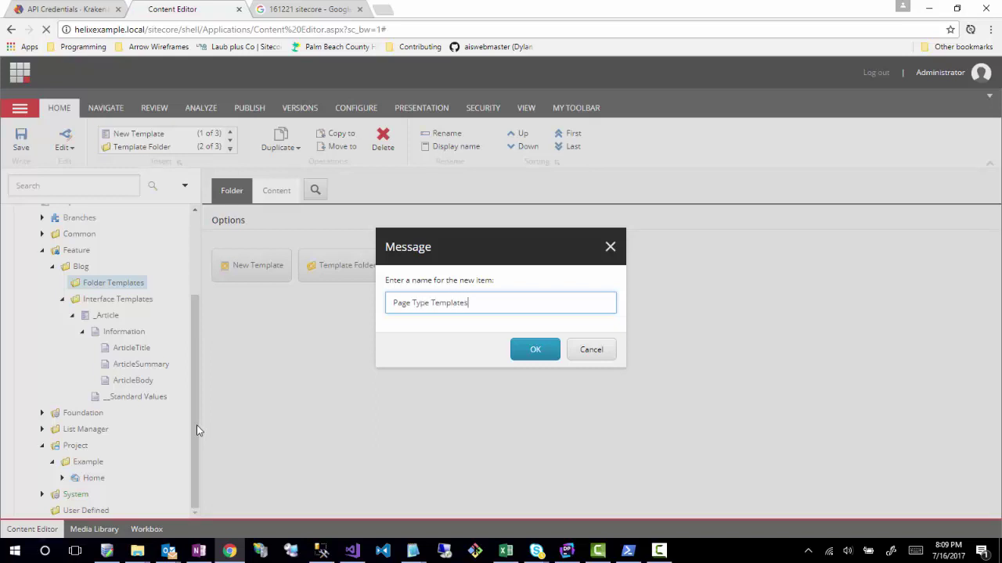
{"action": "key", "text": "Return"}
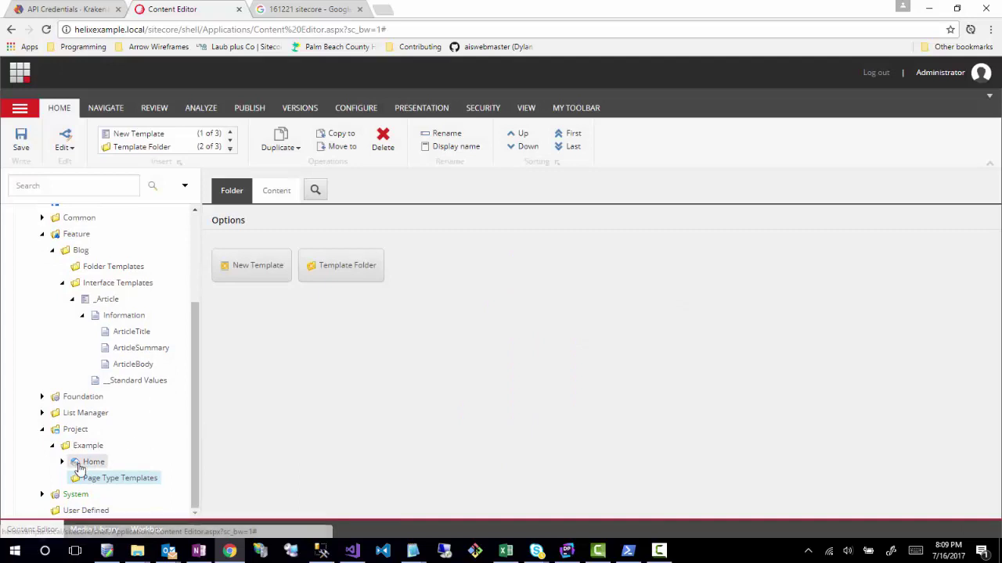
{"action": "left_click_drag", "start_coordinate": [78, 468], "coordinate": [76, 477]}
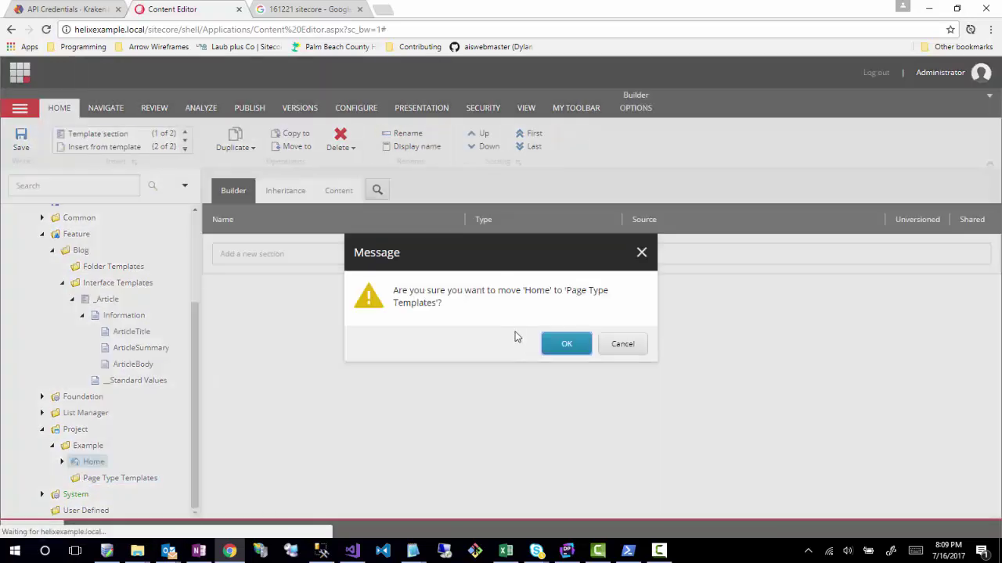
{"action": "left_click", "coordinate": [566, 343]}
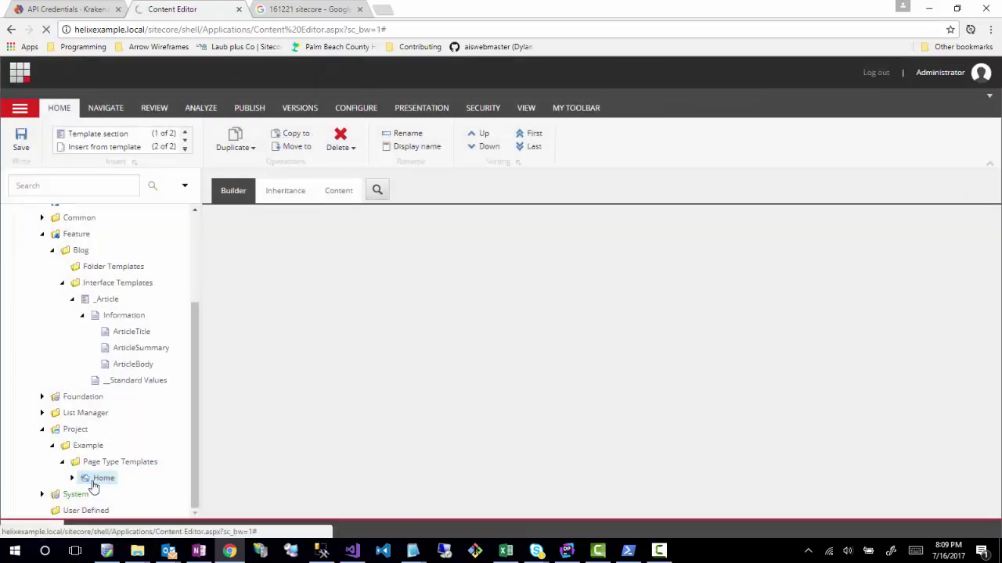
- Create a template named Blog in Page Type Templates, based on the Standard template
{"action": "right_click", "coordinate": [93, 476]}
{"action": "mouse_move", "coordinate": [141, 405]}
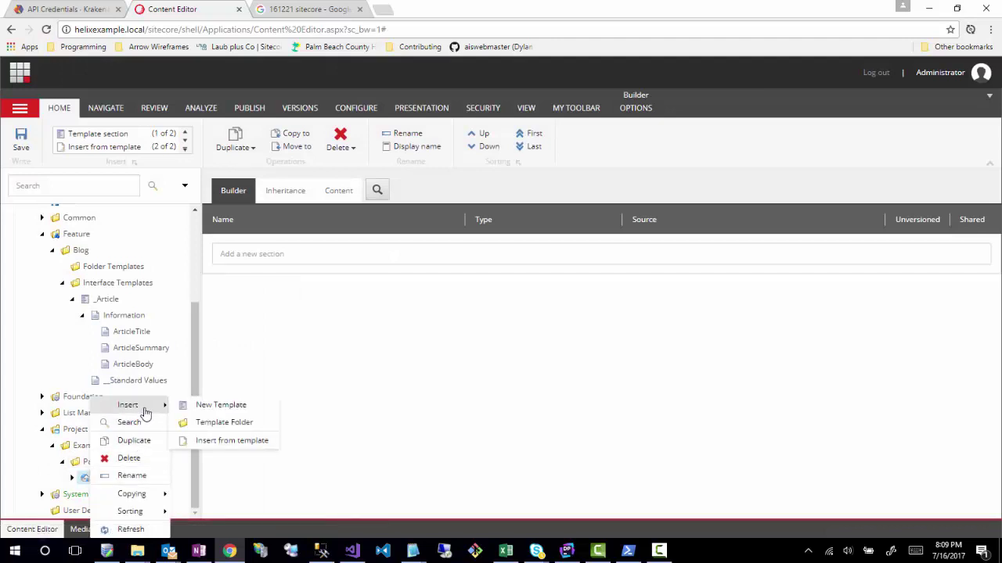
{"action": "left_click", "coordinate": [208, 406]}
{"action": "type", "text": "Blog"}
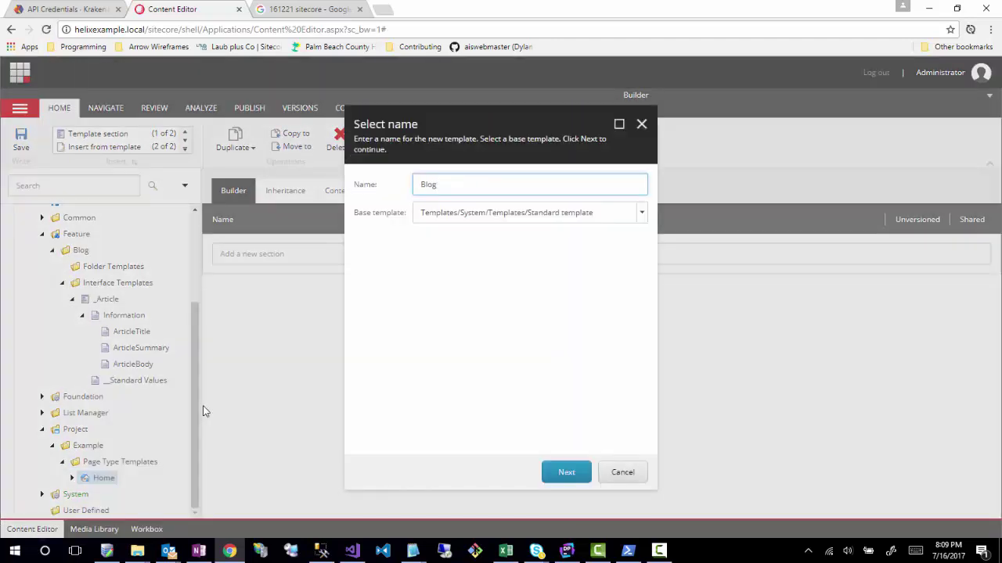
{"action": "left_click", "coordinate": [566, 472]}
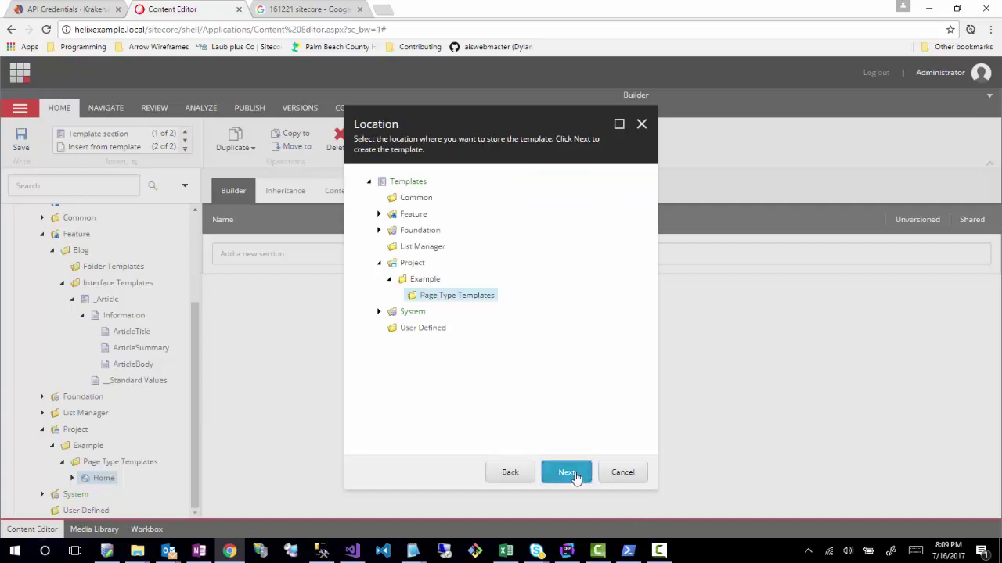
{"action": "left_click", "coordinate": [567, 474]}
{"action": "left_click", "coordinate": [615, 474]}
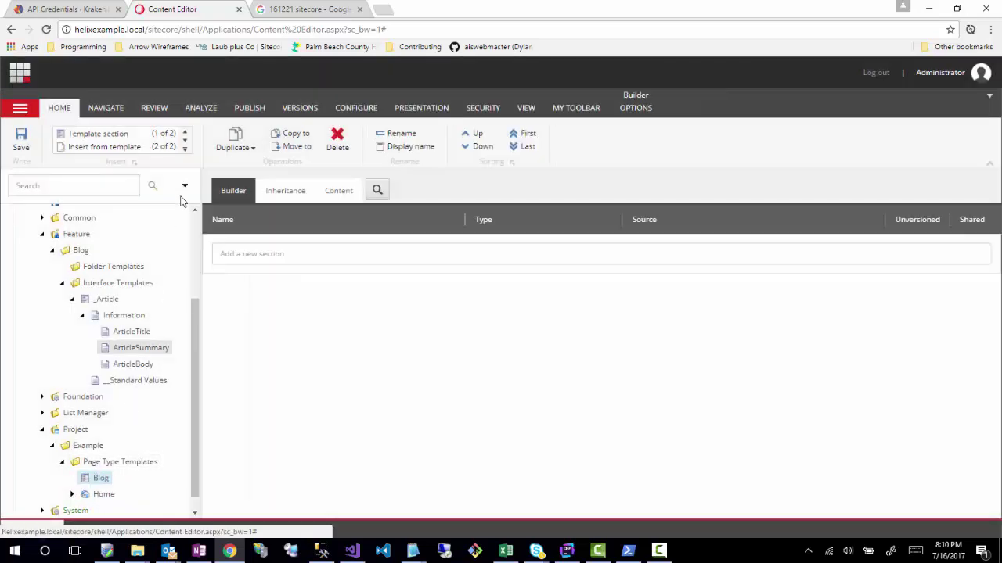
- Change the Blog template's icon to the filing cabinet from the Apps icon collection
{"action": "left_click", "coordinate": [338, 190]}
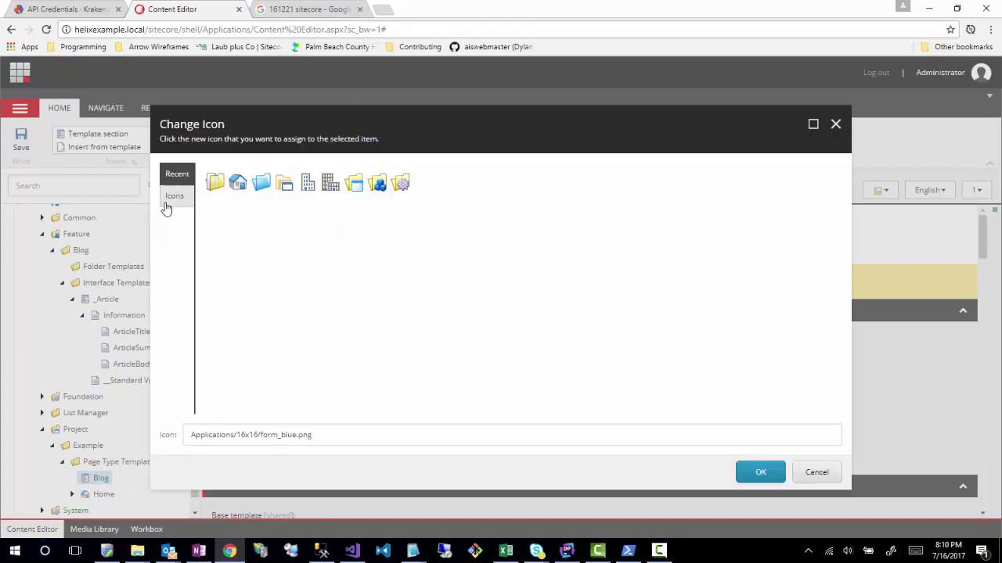
{"action": "left_click", "coordinate": [168, 201]}
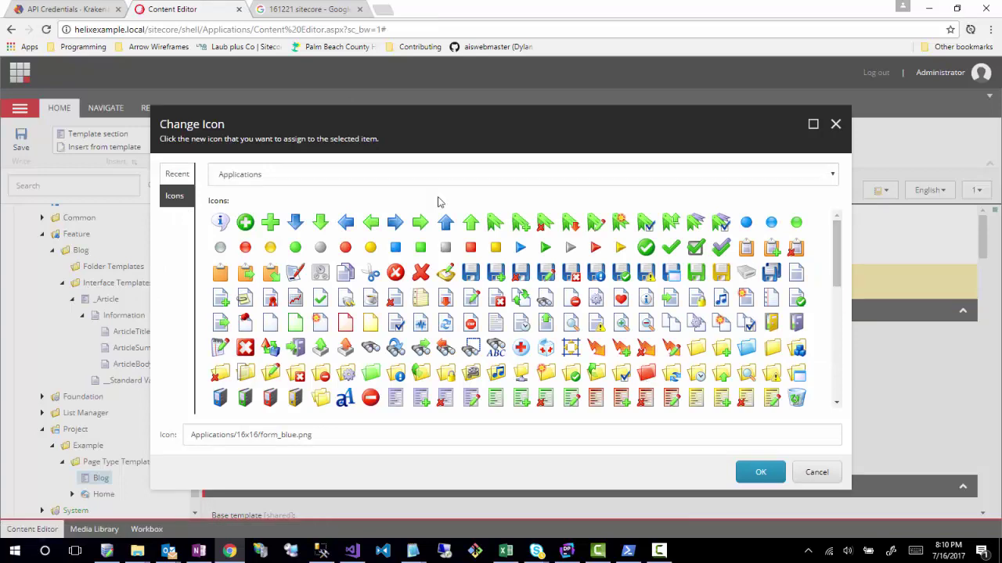
{"action": "left_click", "coordinate": [401, 176]}
{"action": "left_click", "coordinate": [231, 204]}
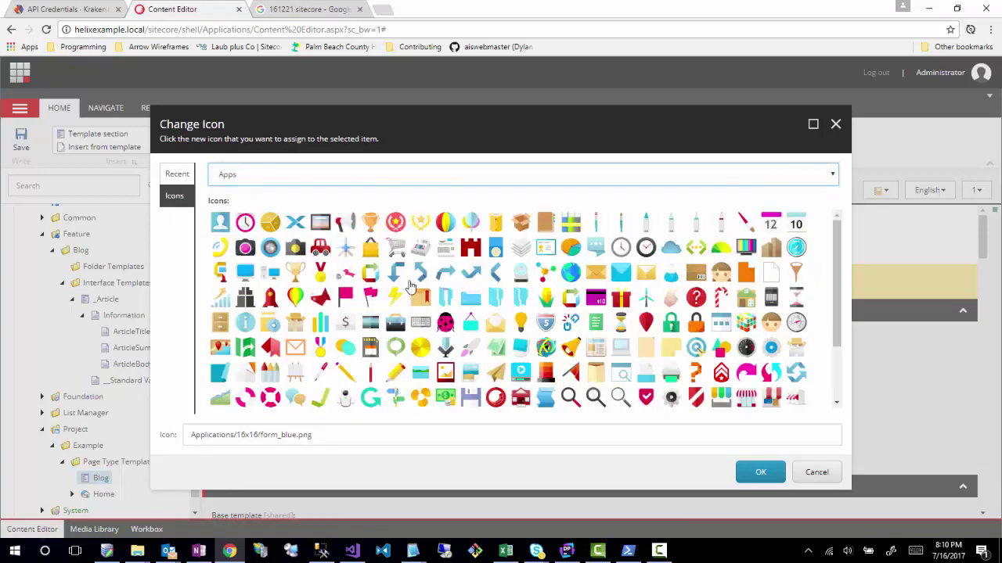
{"action": "left_click", "coordinate": [460, 313]}
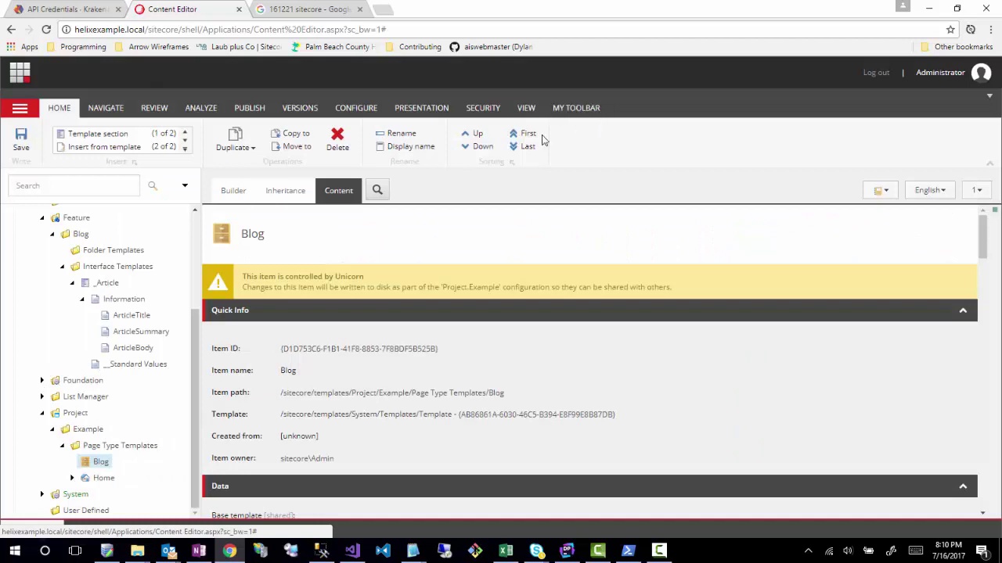
- Create standard values for the Blog template
{"action": "left_click", "coordinate": [242, 196]}
{"action": "left_click", "coordinate": [640, 112]}
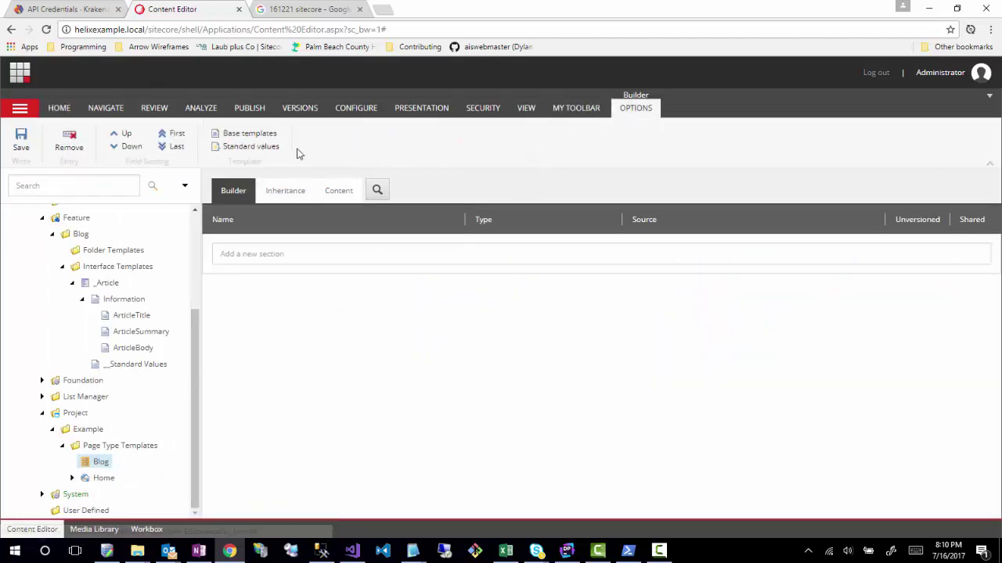
{"action": "left_click", "coordinate": [235, 148]}
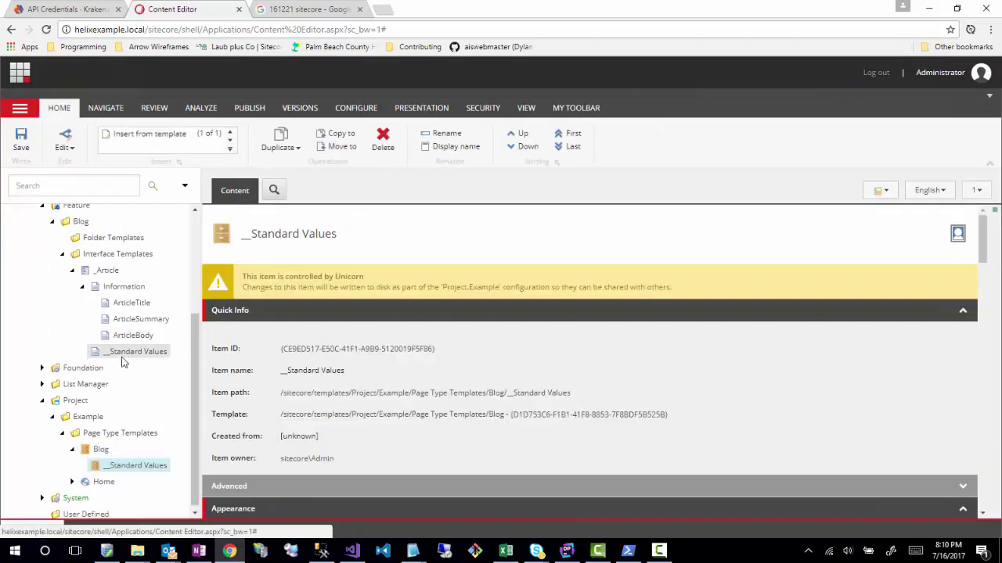
- Assign the Blog page type template as an insert option on the Home template's standard values
{"action": "left_click", "coordinate": [72, 478]}
{"action": "left_click", "coordinate": [129, 494]}
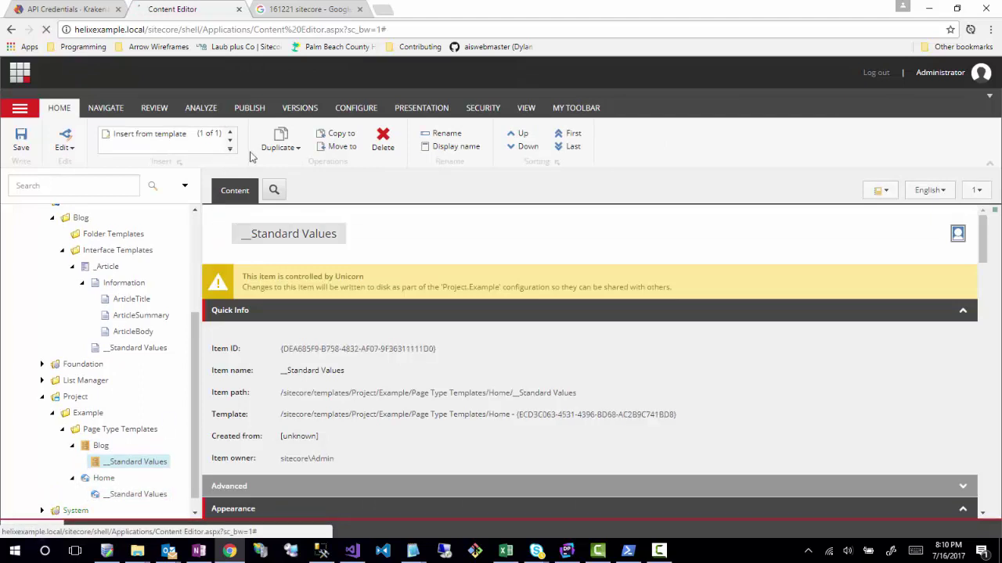
{"action": "left_click", "coordinate": [421, 108]}
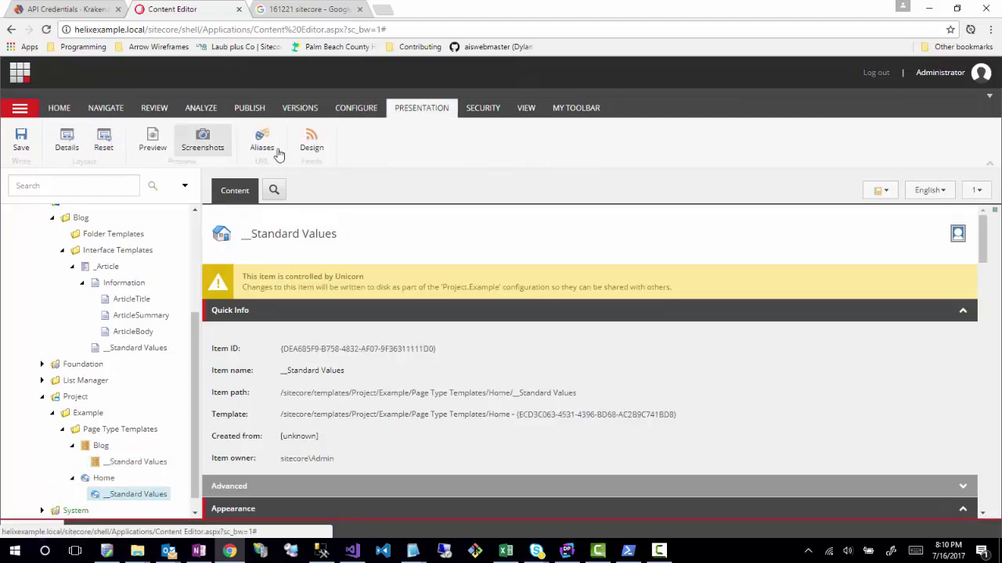
{"action": "left_click", "coordinate": [332, 114]}
{"action": "left_click", "coordinate": [580, 138]}
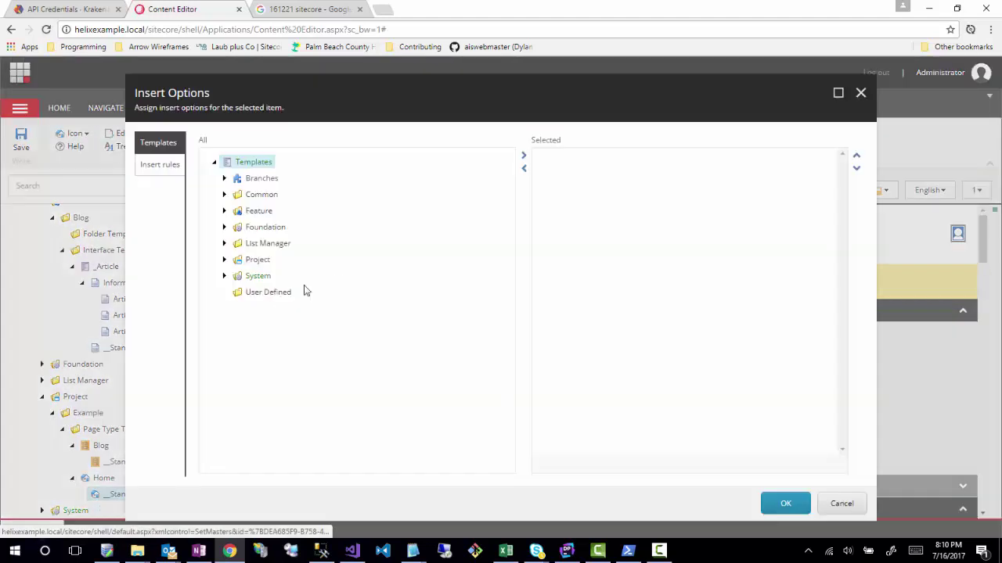
{"action": "left_click", "coordinate": [224, 259]}
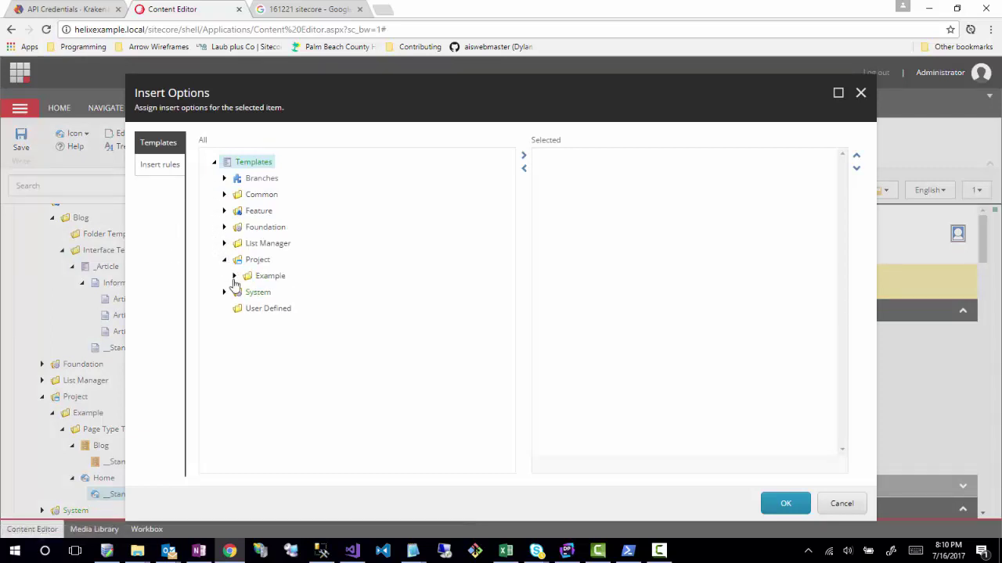
{"action": "left_click", "coordinate": [234, 275]}
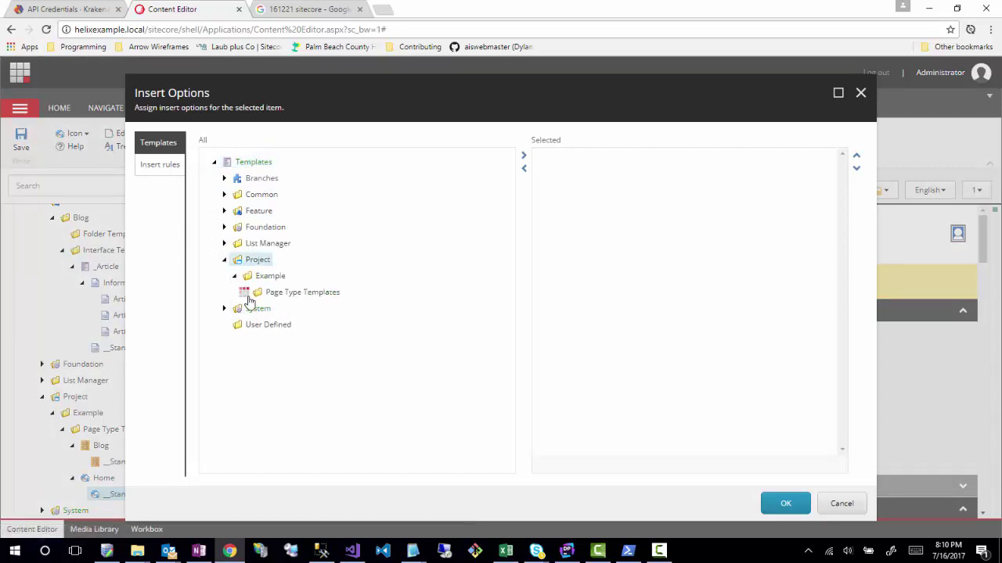
{"action": "left_click", "coordinate": [244, 292]}
{"action": "double_click", "coordinate": [283, 310]}
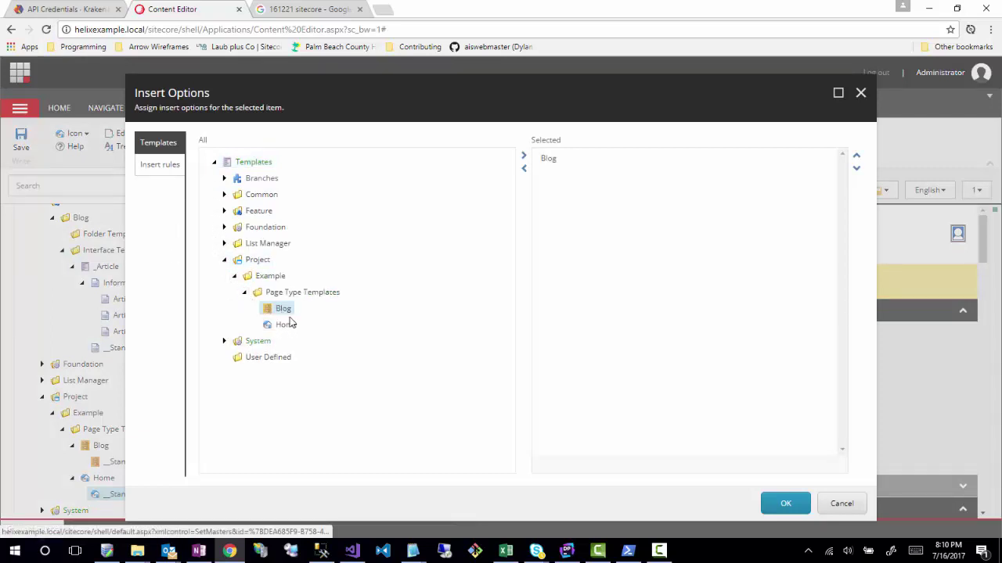
{"action": "left_click", "coordinate": [785, 503]}
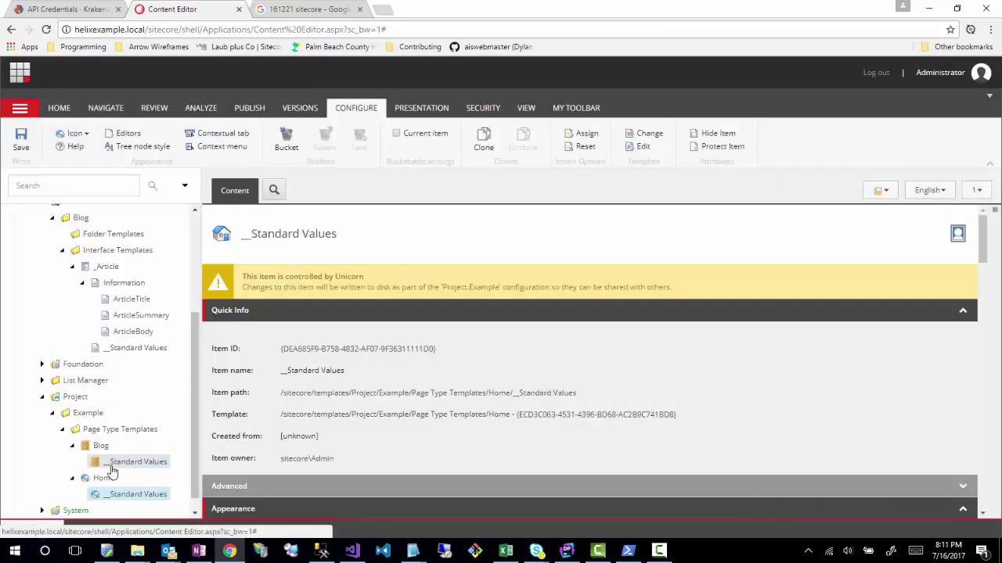
- Create a template named Article in Page Type Templates under Project/Example, based on the Standard template
{"action": "scroll", "coordinate": [122, 456], "scroll_direction": "down", "scroll_amount": 1}
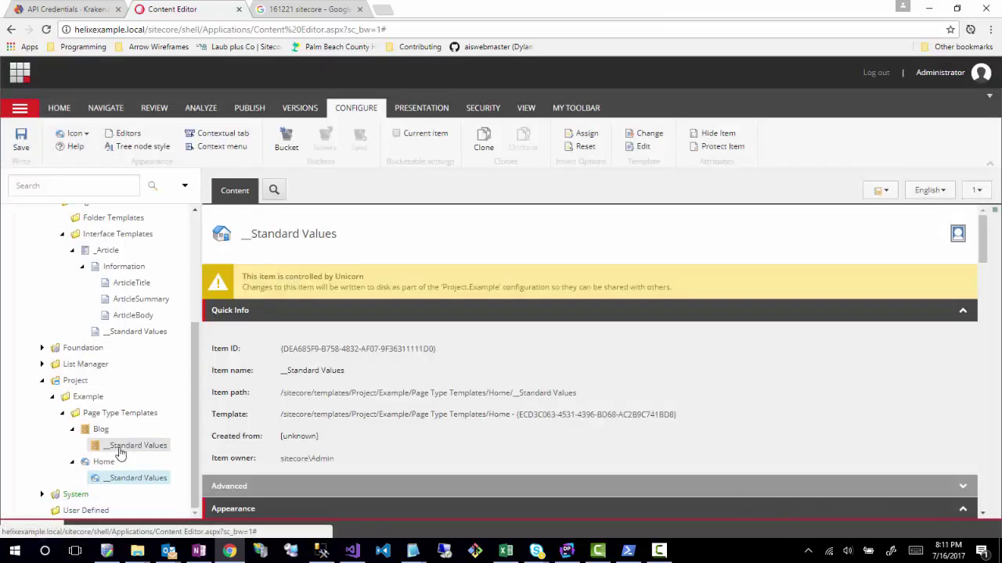
{"action": "right_click", "coordinate": [92, 413]}
{"action": "mouse_move", "coordinate": [115, 408]}
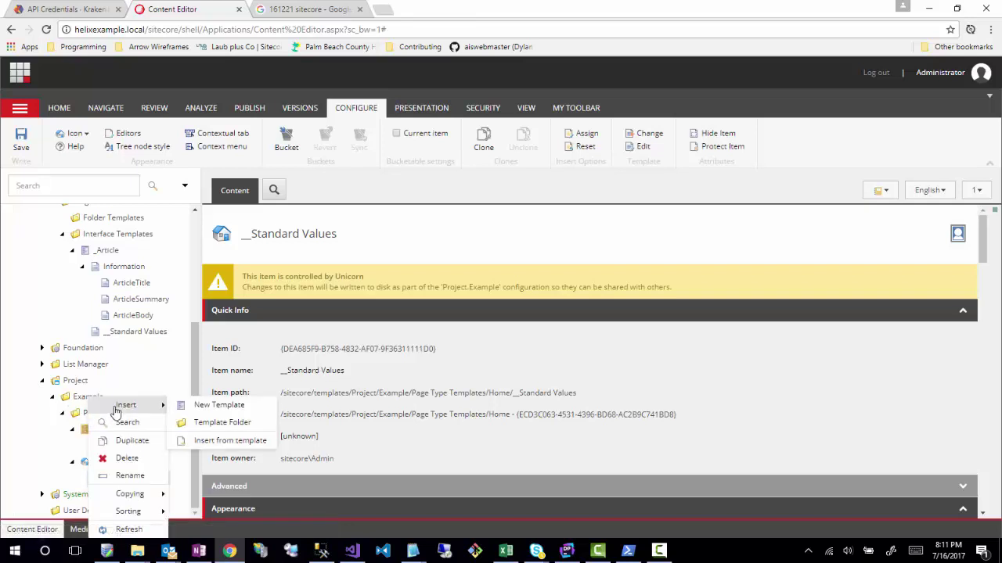
{"action": "left_click", "coordinate": [211, 405]}
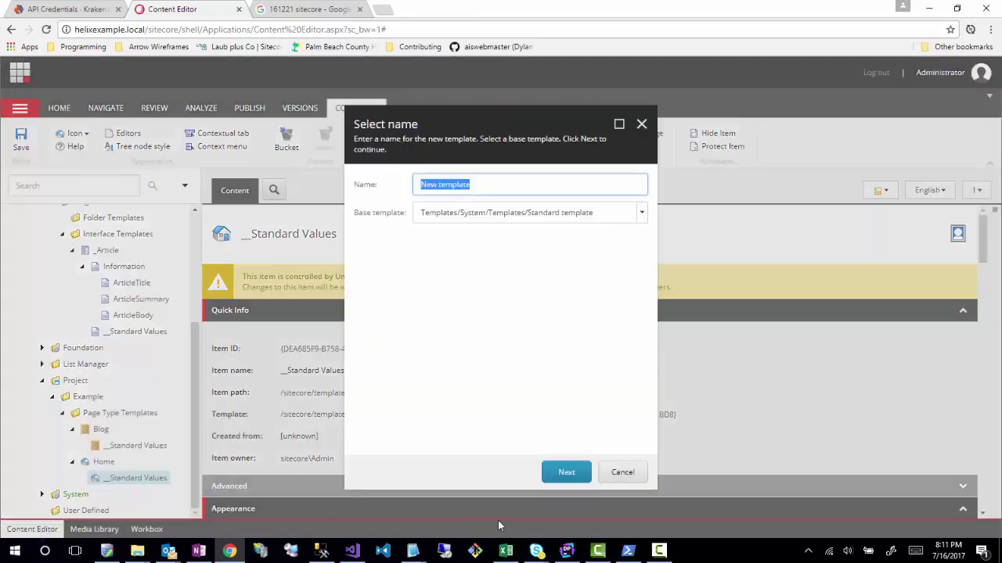
{"action": "type", "text": "Article"}
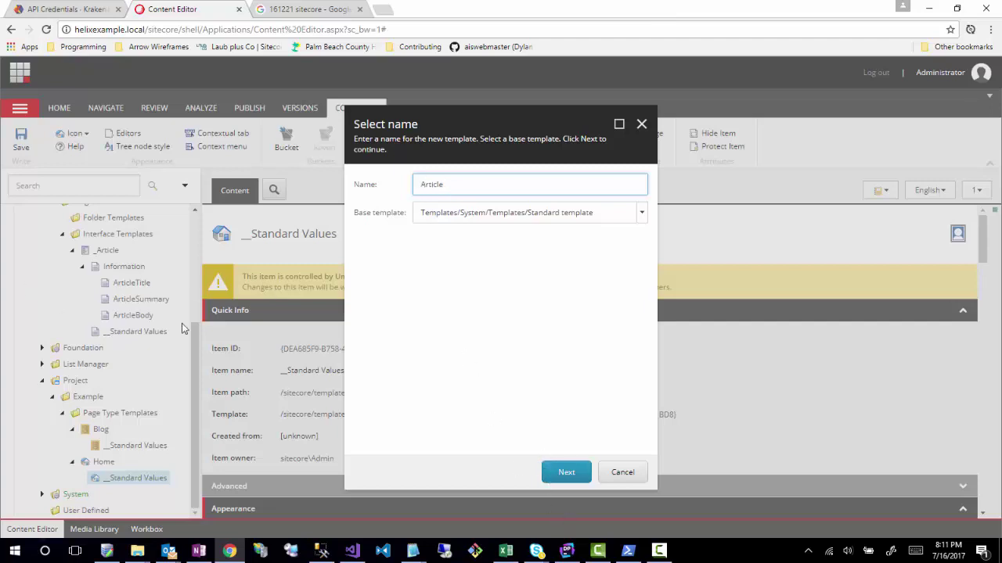
{"action": "left_click", "coordinate": [562, 474]}
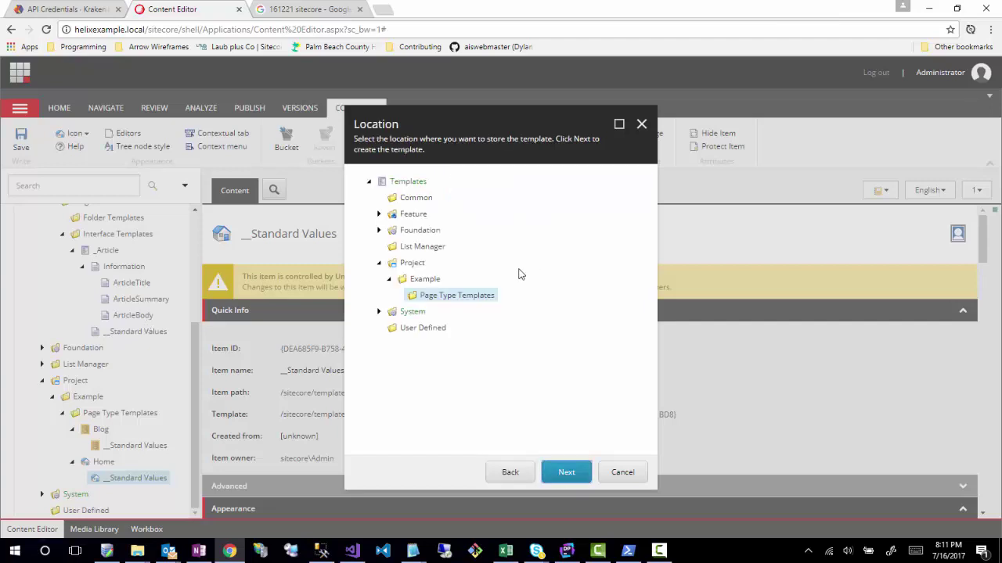
{"action": "left_click", "coordinate": [559, 476]}
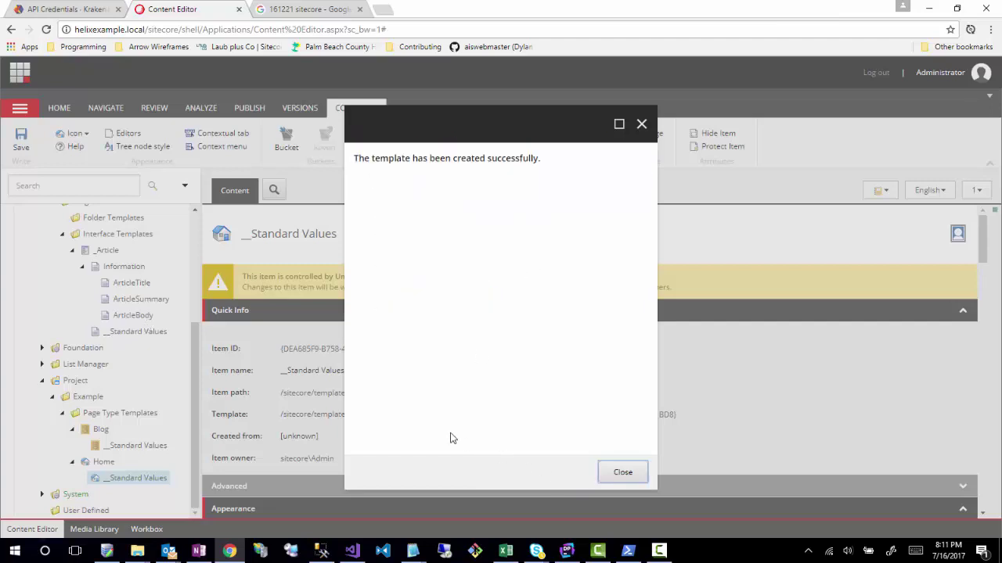
{"action": "left_click", "coordinate": [627, 474]}
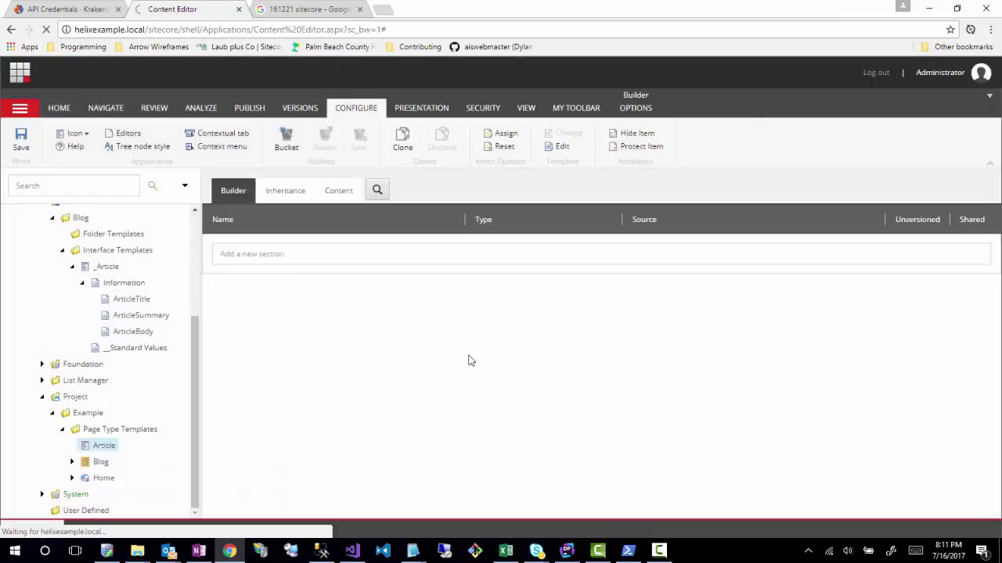
- Change the icon of the Article page type template to a yellow notepad
{"action": "left_click", "coordinate": [338, 193]}
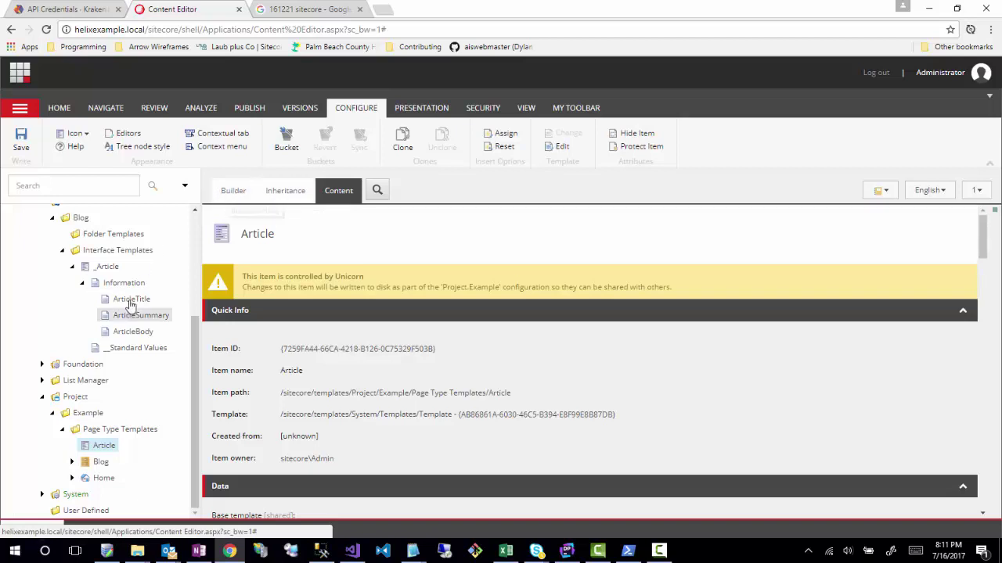
{"action": "left_click", "coordinate": [232, 192]}
{"action": "left_click", "coordinate": [347, 196]}
{"action": "left_click", "coordinate": [222, 234]}
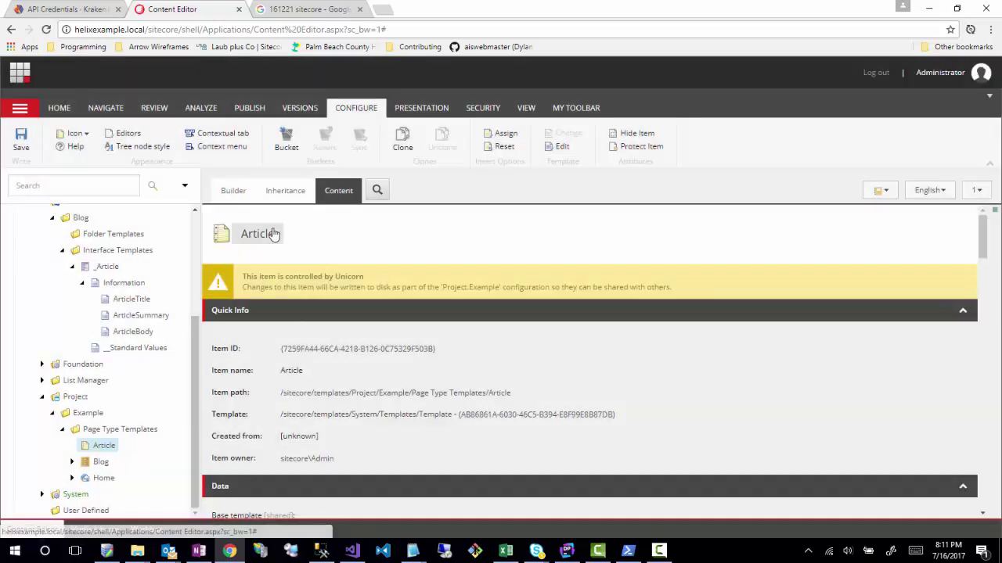
- Create standard values for the Article page type template
{"action": "left_click", "coordinate": [239, 195]}
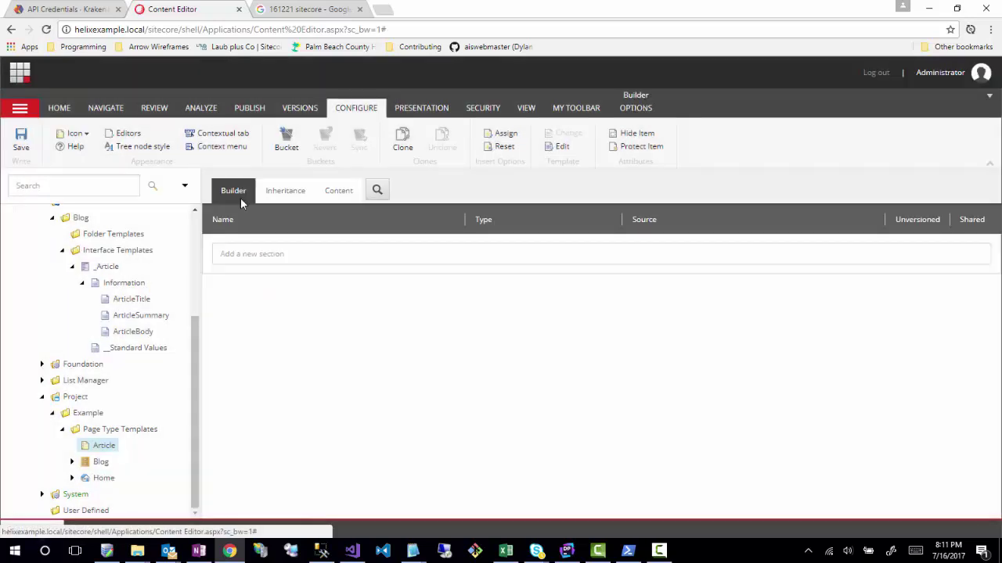
{"action": "left_click", "coordinate": [643, 111]}
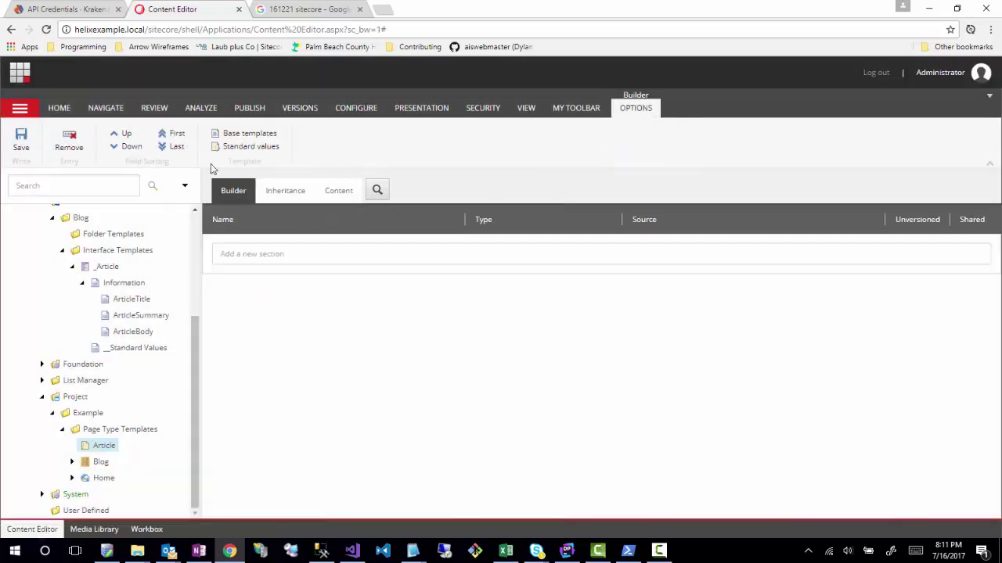
{"action": "left_click", "coordinate": [231, 152]}
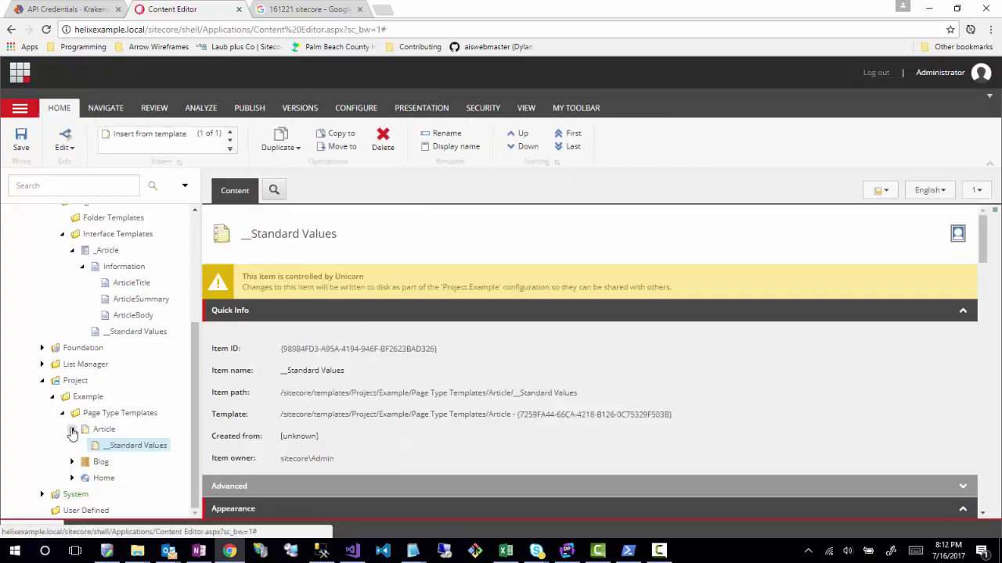
- Replace the Article page template's Standard template base with _Article from Feature/Blog/Interface Templates and save
{"action": "left_click", "coordinate": [106, 446]}
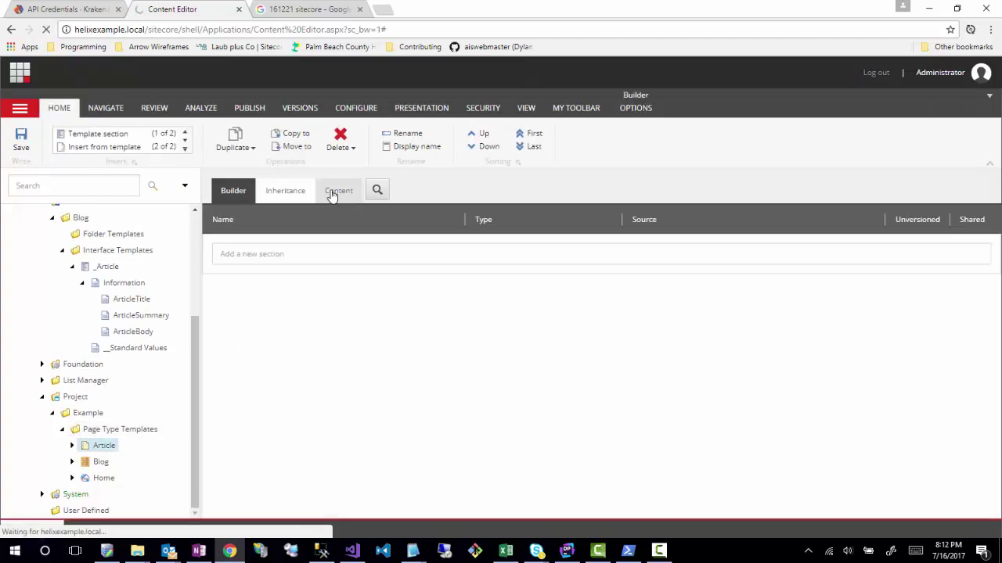
{"action": "left_click", "coordinate": [331, 195]}
{"action": "scroll", "coordinate": [560, 436], "scroll_direction": "down", "scroll_amount": 5}
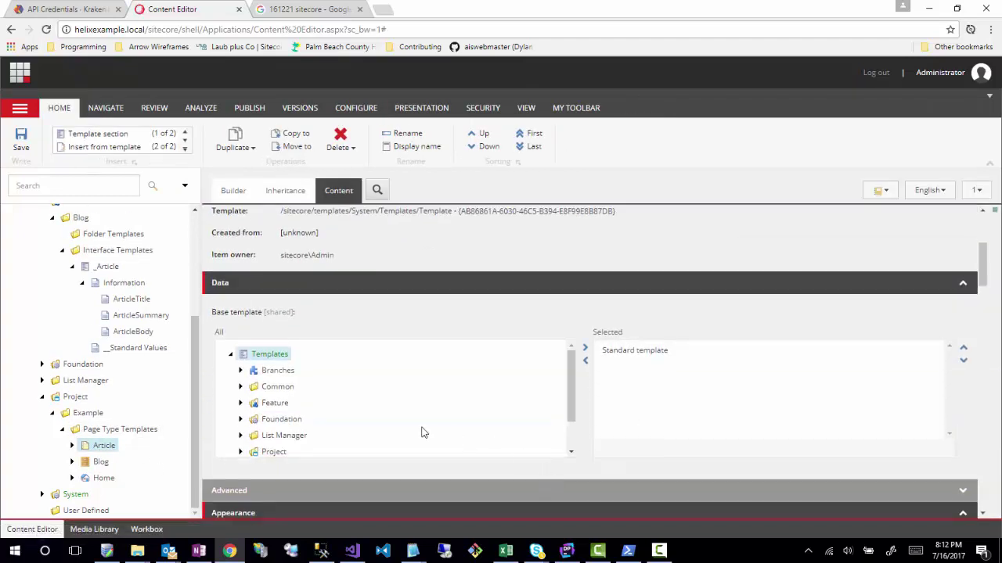
{"action": "left_click", "coordinate": [240, 403]}
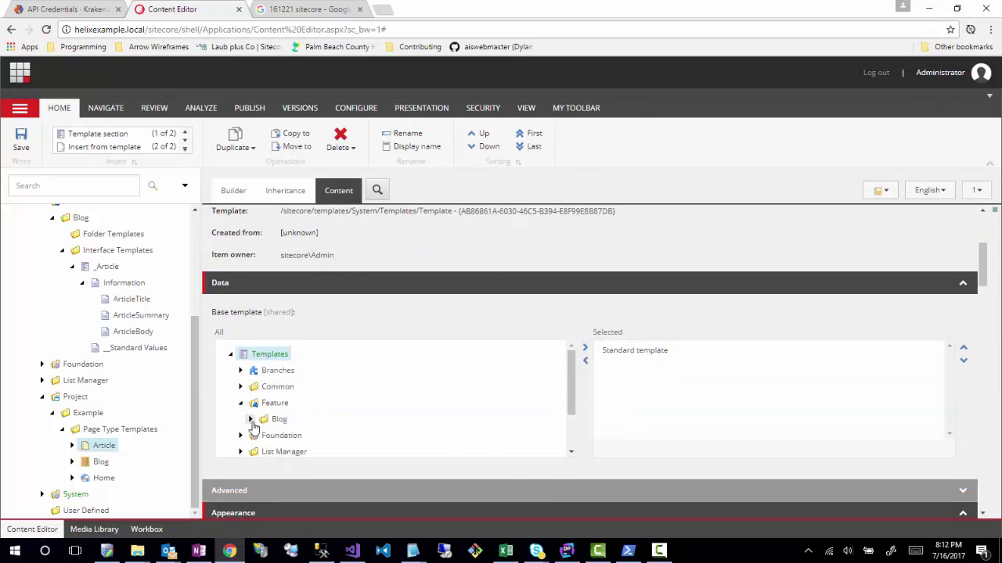
{"action": "left_click", "coordinate": [250, 419]}
{"action": "scroll", "coordinate": [313, 423], "scroll_direction": "down", "scroll_amount": 2}
{"action": "left_click", "coordinate": [259, 362]}
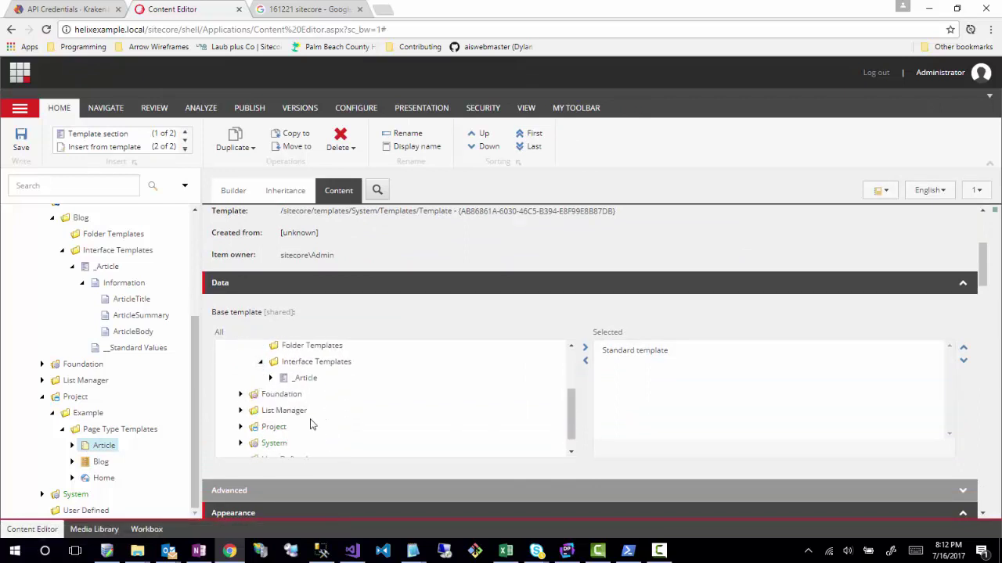
{"action": "double_click", "coordinate": [302, 379]}
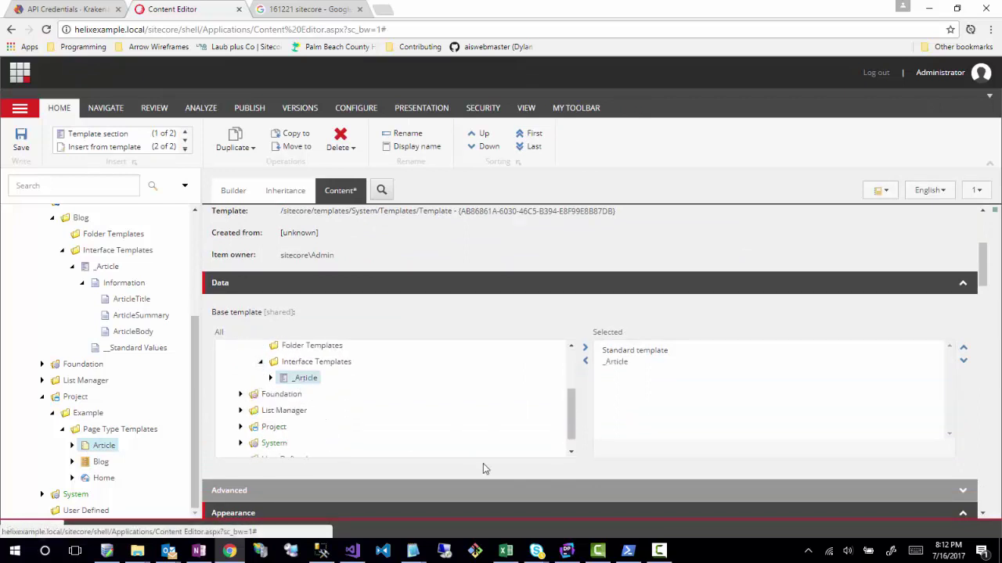
{"action": "double_click", "coordinate": [632, 352]}
{"action": "left_click", "coordinate": [18, 142]}
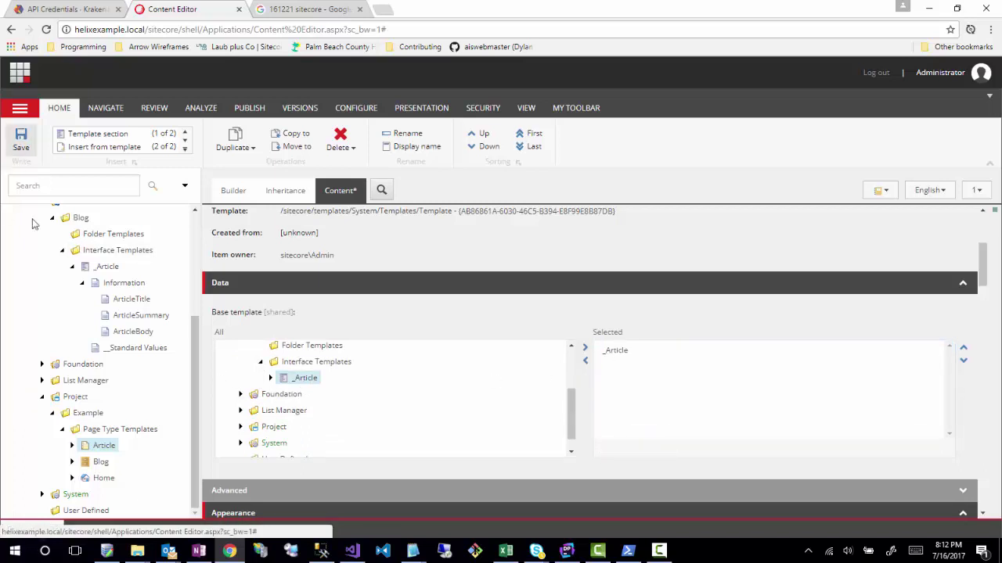
{"action": "left_click", "coordinate": [570, 393]}
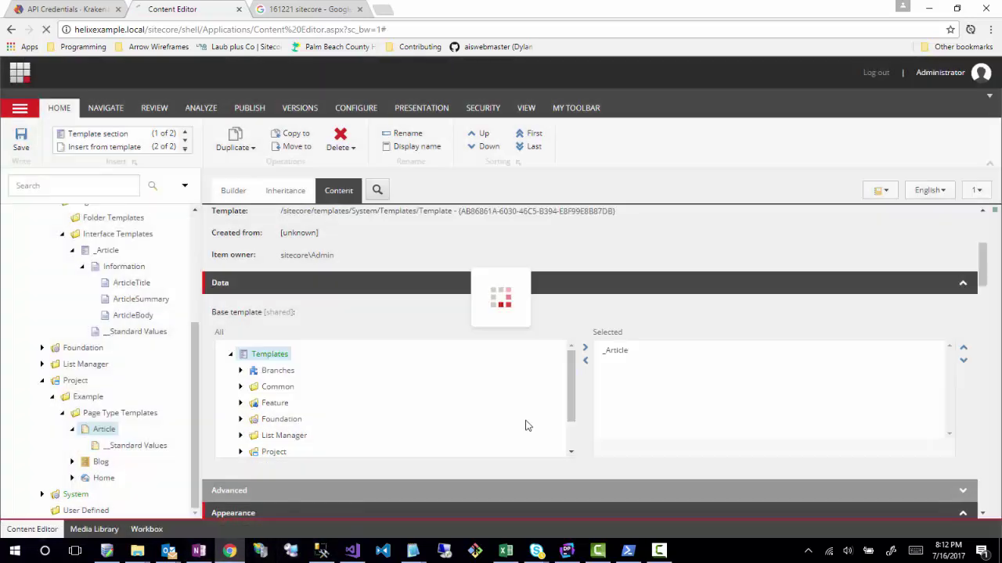
- Set the Title to $name in the _Article interface template's standard values and save
{"action": "scroll", "coordinate": [76, 334], "scroll_direction": "up", "scroll_amount": 1}
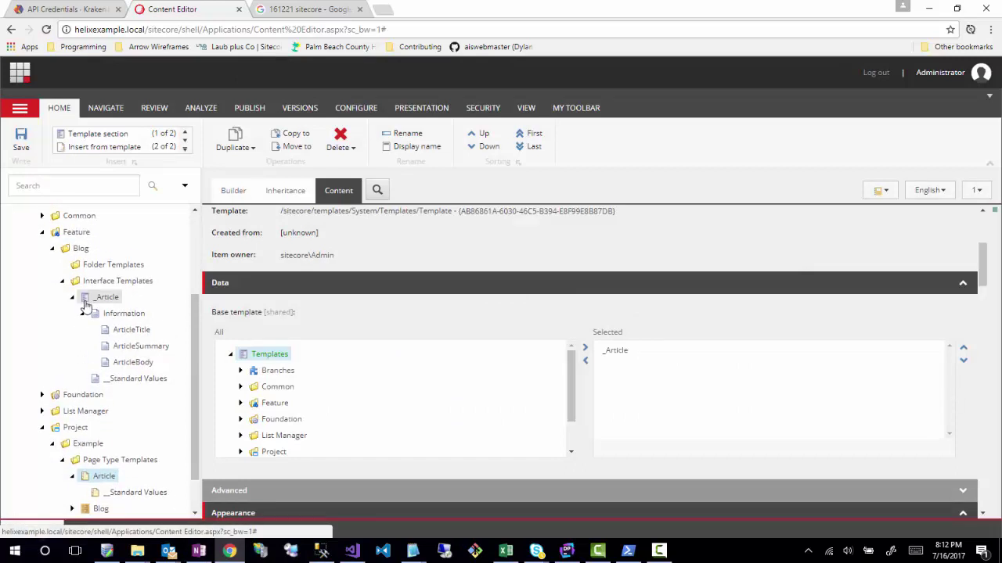
{"action": "left_click", "coordinate": [115, 494]}
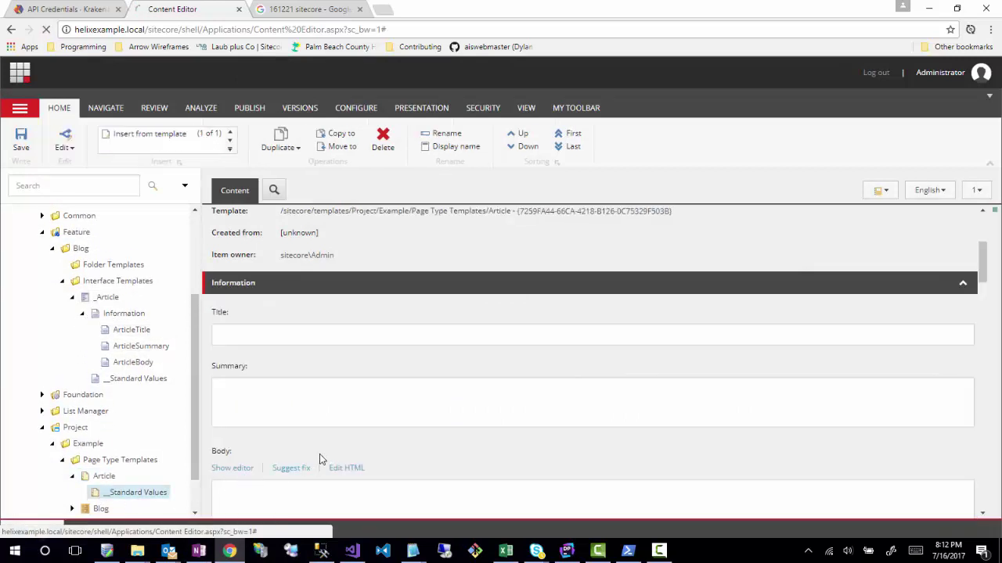
{"action": "left_click", "coordinate": [246, 333]}
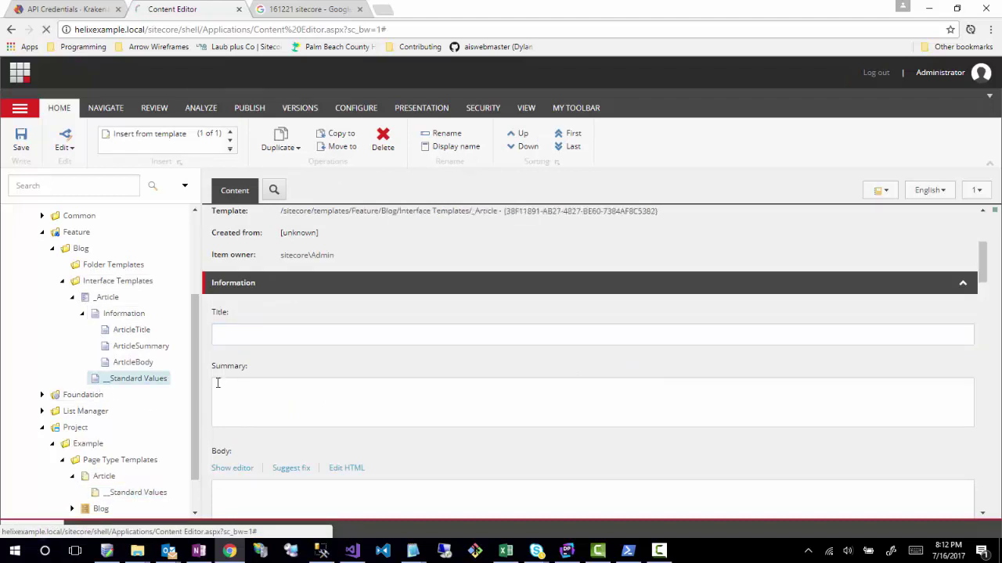
{"action": "left_click", "coordinate": [249, 337]}
{"action": "type", "text": "$"}
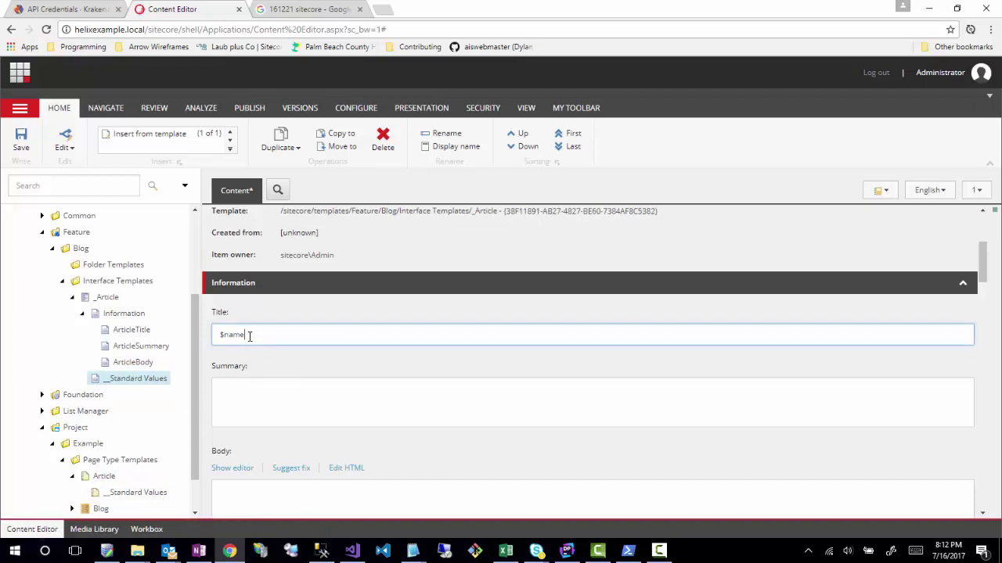
{"action": "type", "text": "name"}
{"action": "key", "text": "ctrl+s"}
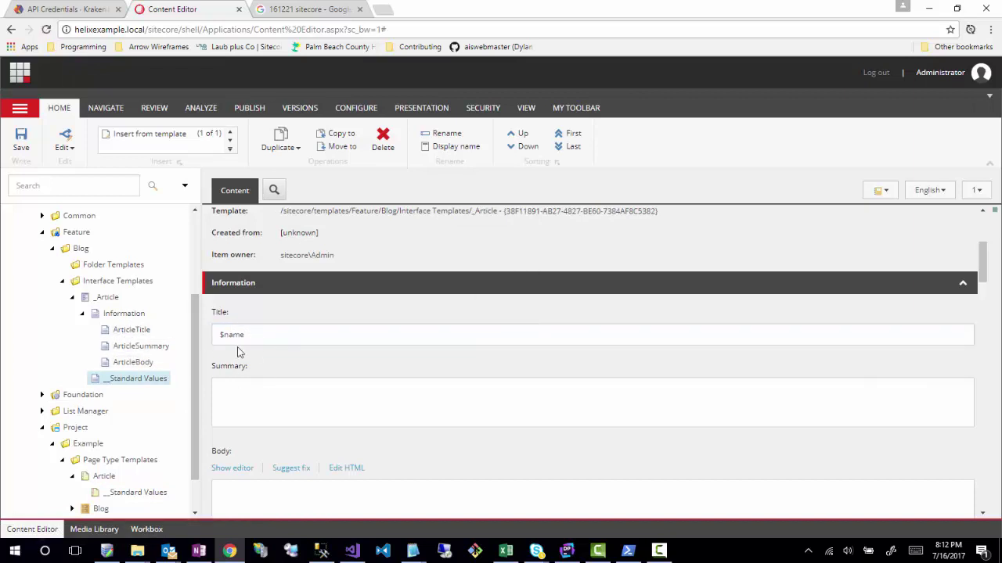
- Examine the _Article template's field definitions and the inherited Title, Summary and Body in the Article page template's standard values
{"action": "left_click", "coordinate": [102, 297]}
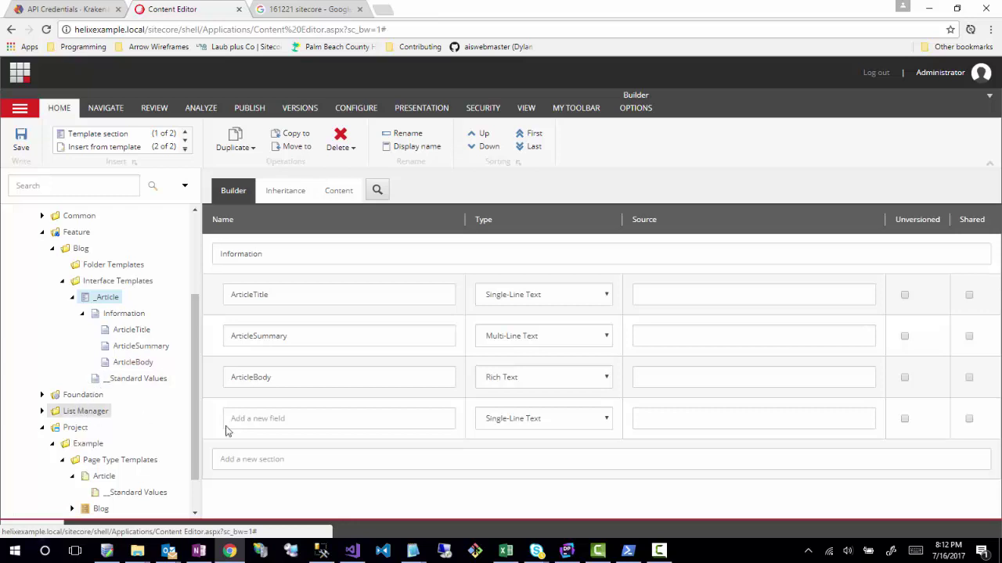
{"action": "scroll", "coordinate": [110, 442], "scroll_direction": "down", "scroll_amount": 1}
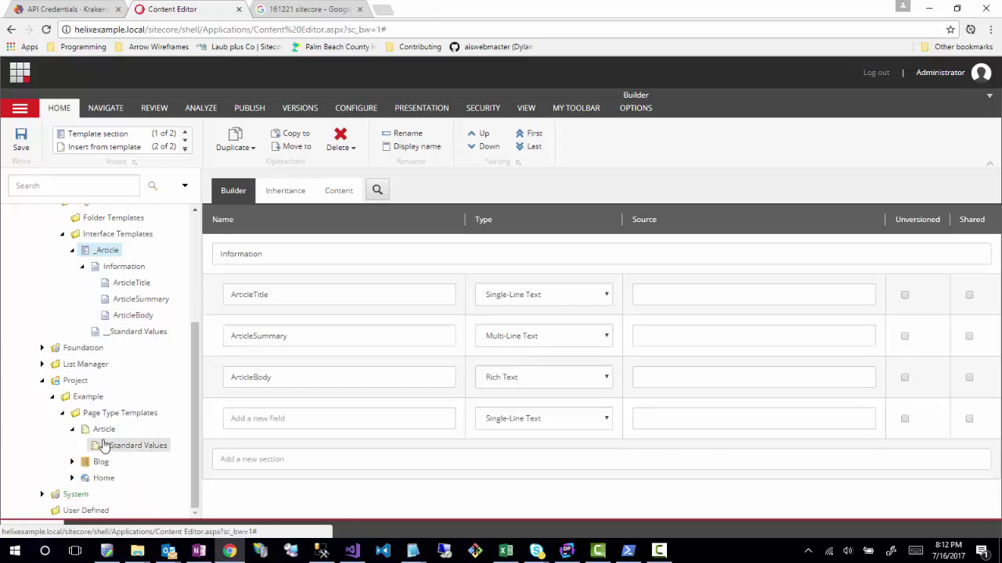
{"action": "left_click", "coordinate": [110, 445]}
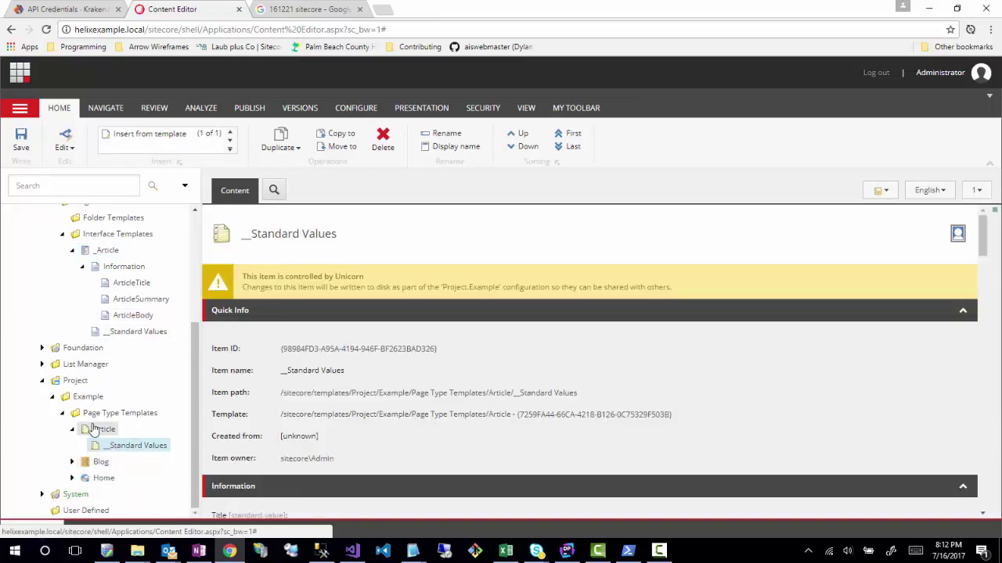
{"action": "left_click", "coordinate": [92, 429]}
{"action": "left_click", "coordinate": [133, 445]}
{"action": "scroll", "coordinate": [259, 211], "scroll_direction": "down", "scroll_amount": 4}
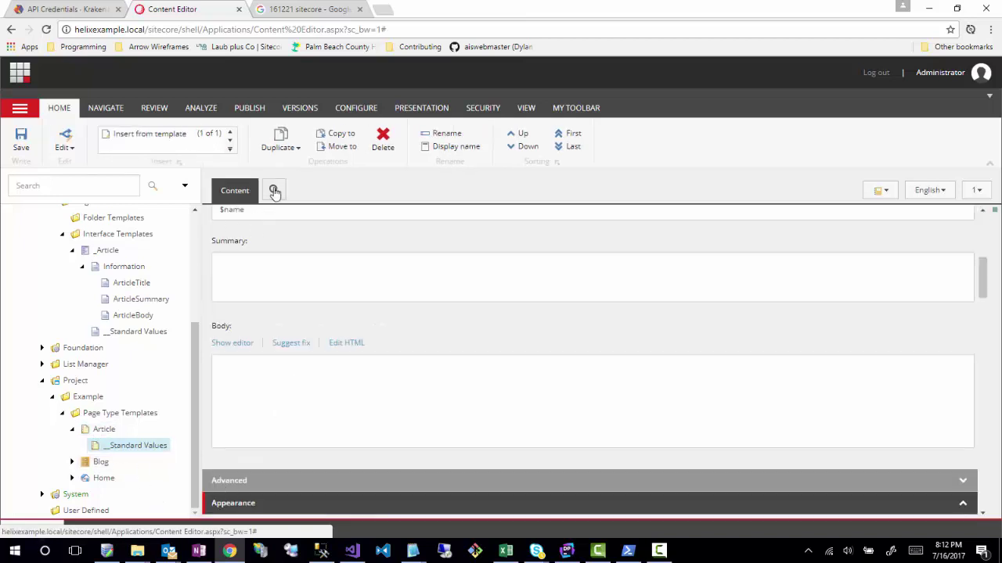
- Assign the Article page type template as an insert option on the Blog page type template's standard values
{"action": "scroll", "coordinate": [227, 359], "scroll_direction": "up", "scroll_amount": 1}
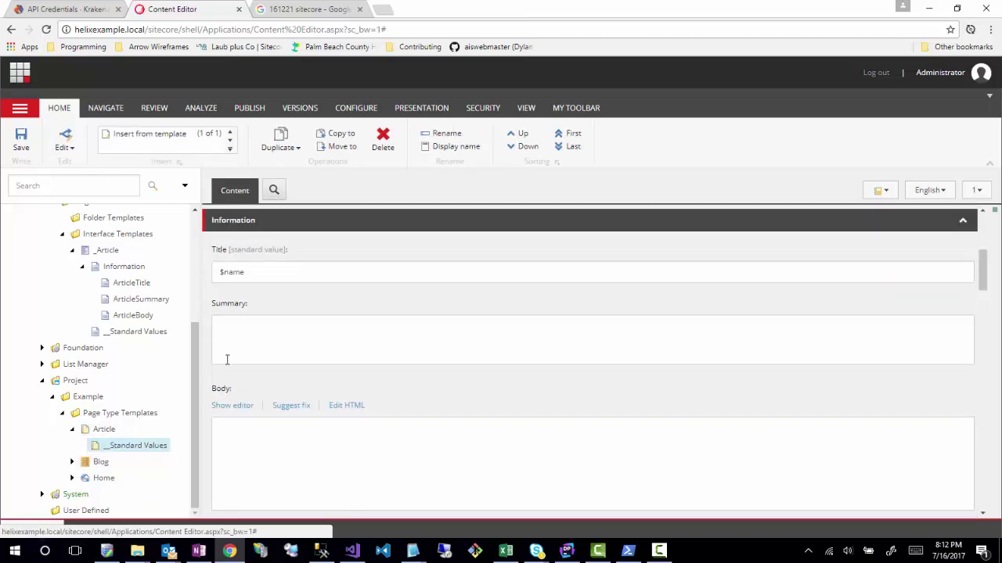
{"action": "left_click", "coordinate": [72, 462]}
{"action": "left_click", "coordinate": [125, 478]}
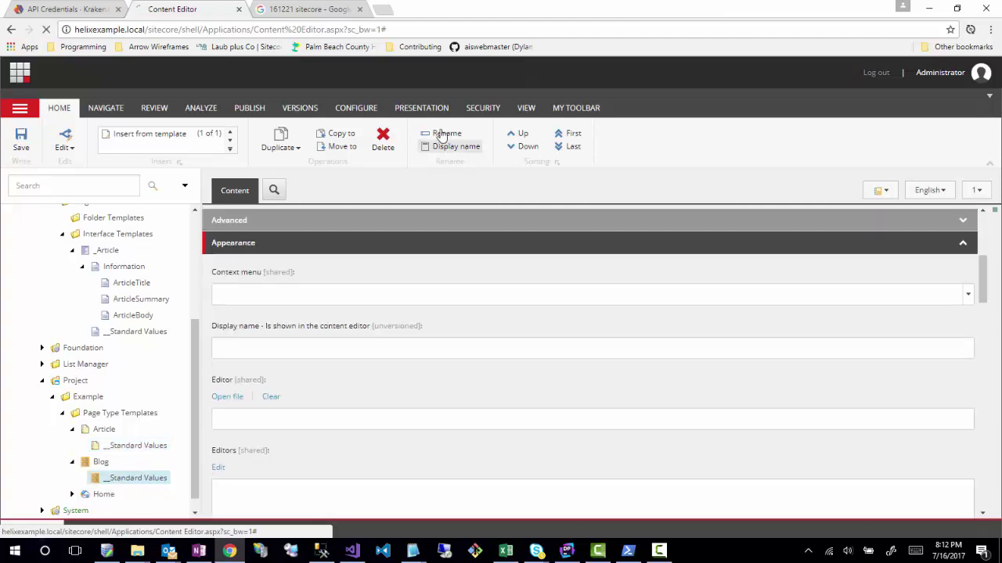
{"action": "left_click", "coordinate": [368, 111]}
{"action": "left_click", "coordinate": [587, 137]}
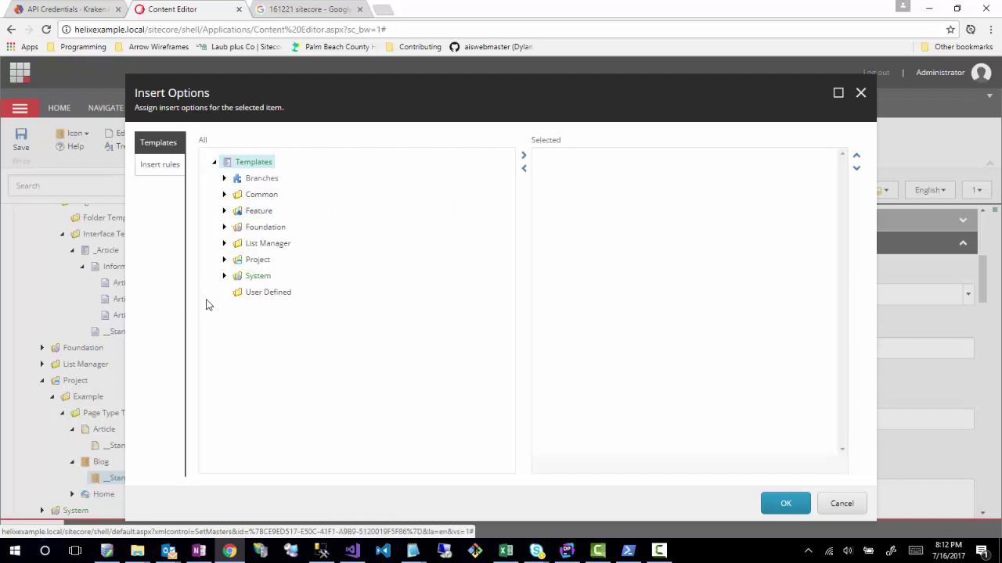
{"action": "left_click", "coordinate": [223, 260]}
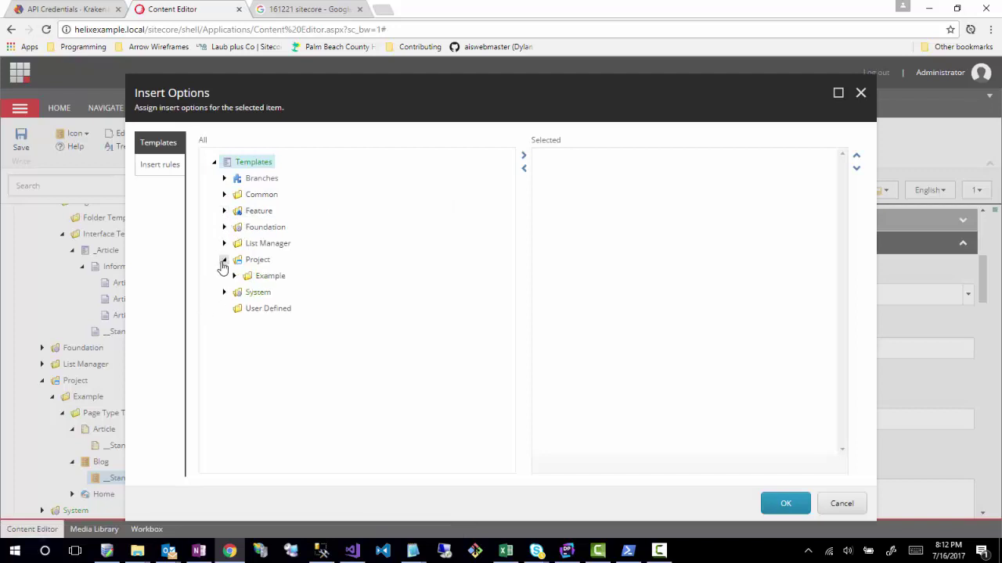
{"action": "left_click", "coordinate": [224, 210]}
{"action": "left_click", "coordinate": [234, 227]}
{"action": "left_click", "coordinate": [243, 259]}
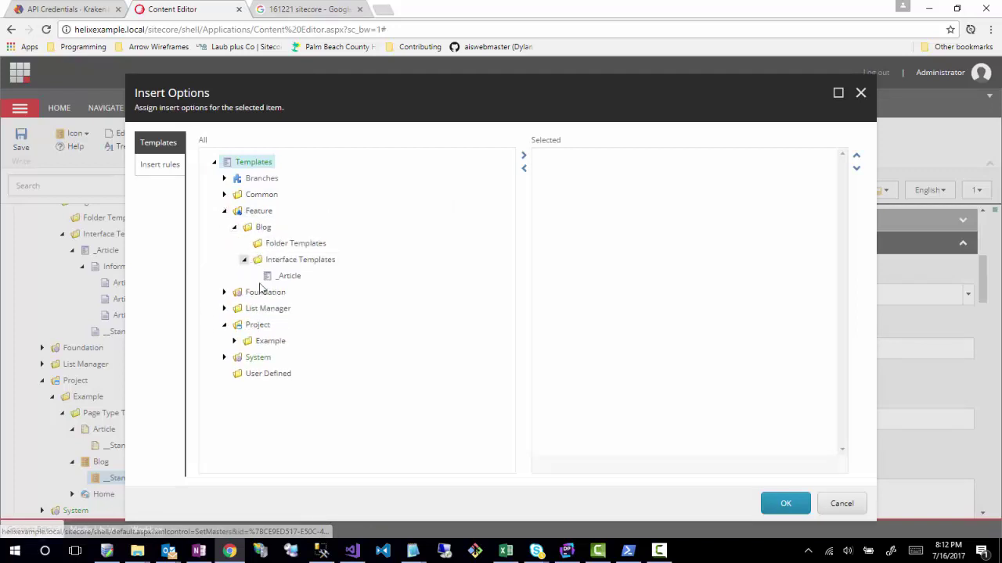
{"action": "left_click", "coordinate": [234, 341]}
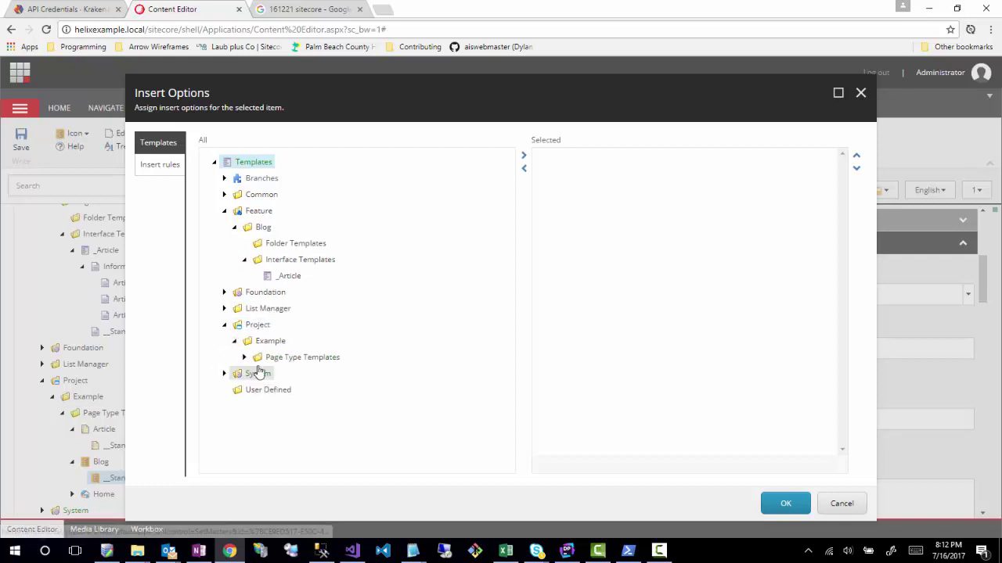
{"action": "left_click", "coordinate": [243, 356]}
{"action": "left_click", "coordinate": [277, 376]}
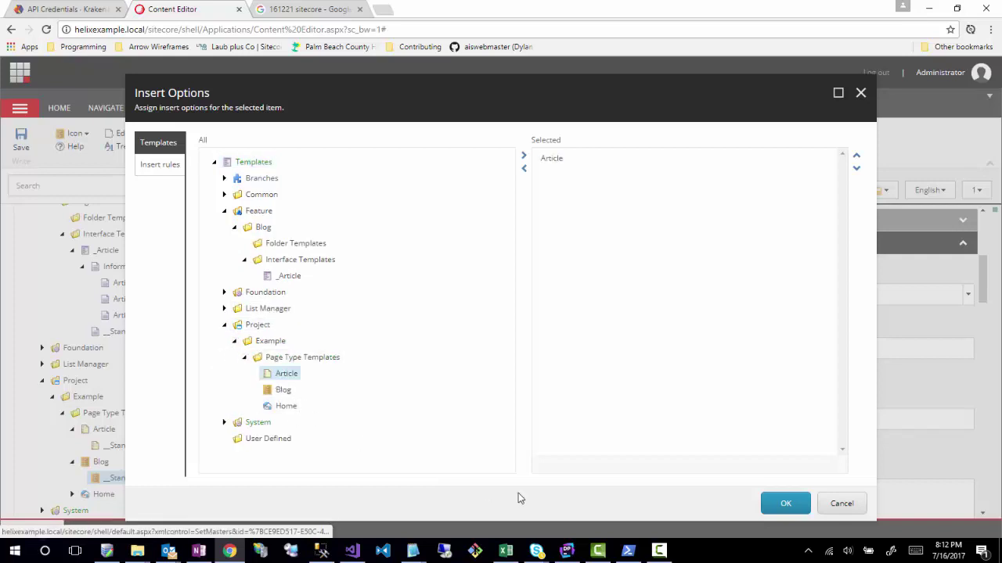
{"action": "left_click", "coordinate": [786, 504]}
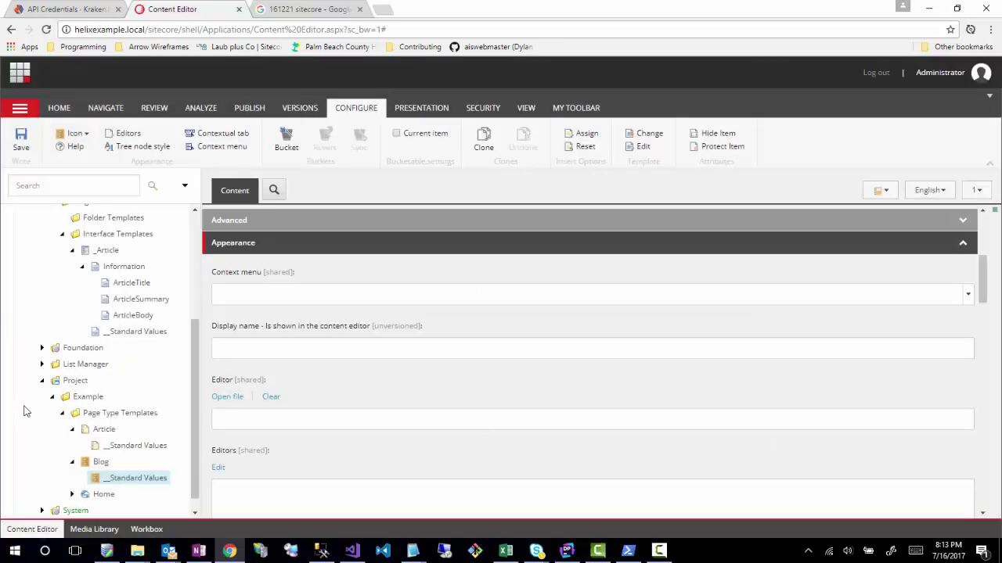
- Check the insert options assigned to the Home page type template's standard values, leaving them as they are
{"action": "left_click", "coordinate": [72, 494]}
{"action": "scroll", "coordinate": [113, 488], "scroll_direction": "down", "scroll_amount": 1}
{"action": "left_click", "coordinate": [117, 478]}
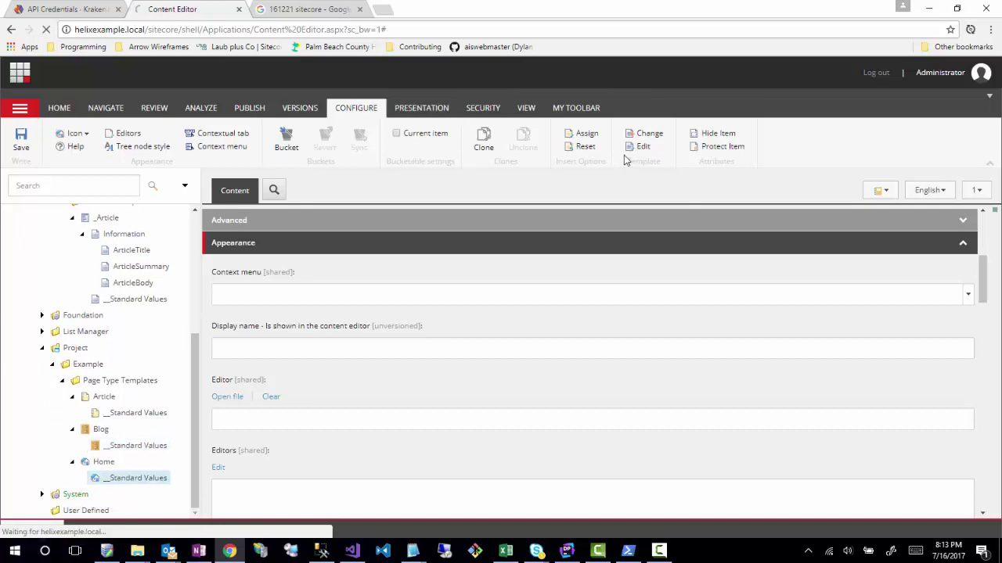
{"action": "left_click", "coordinate": [583, 137]}
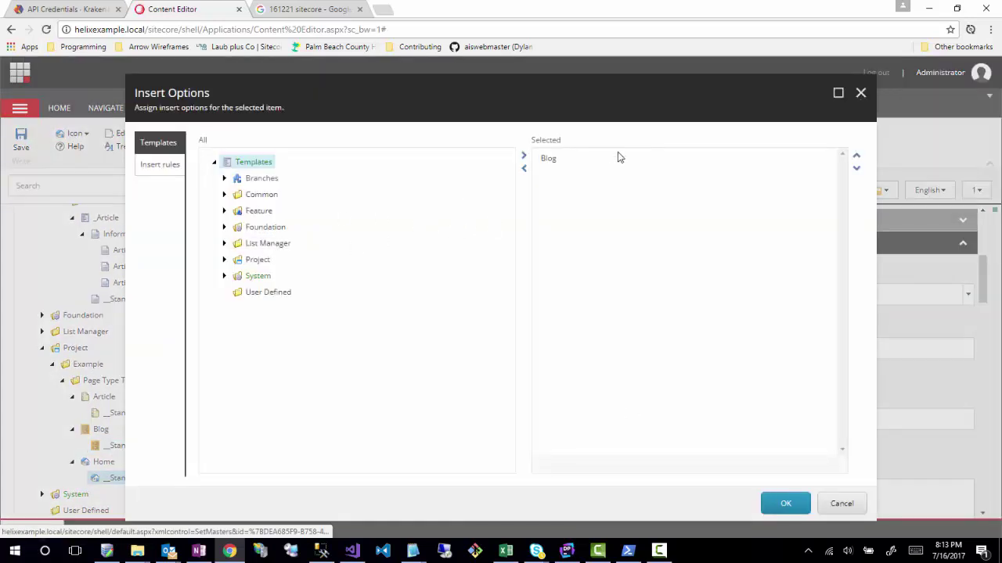
{"action": "left_click", "coordinate": [842, 503]}
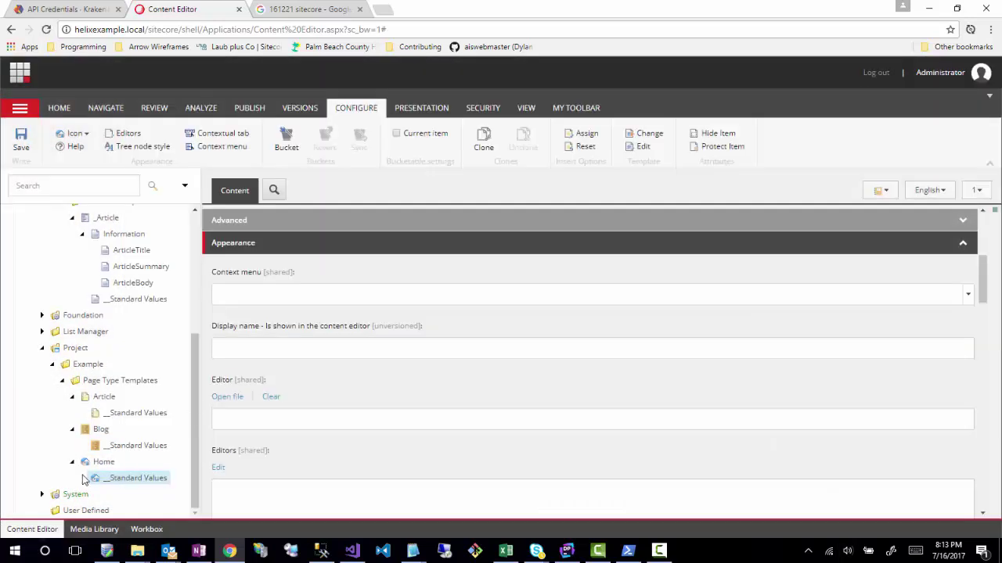
- Insert a Blog item named Blog beneath Home in the Example.com site under Content/All Sites/Main Site
{"action": "scroll", "coordinate": [81, 478], "scroll_direction": "up", "scroll_amount": 5}
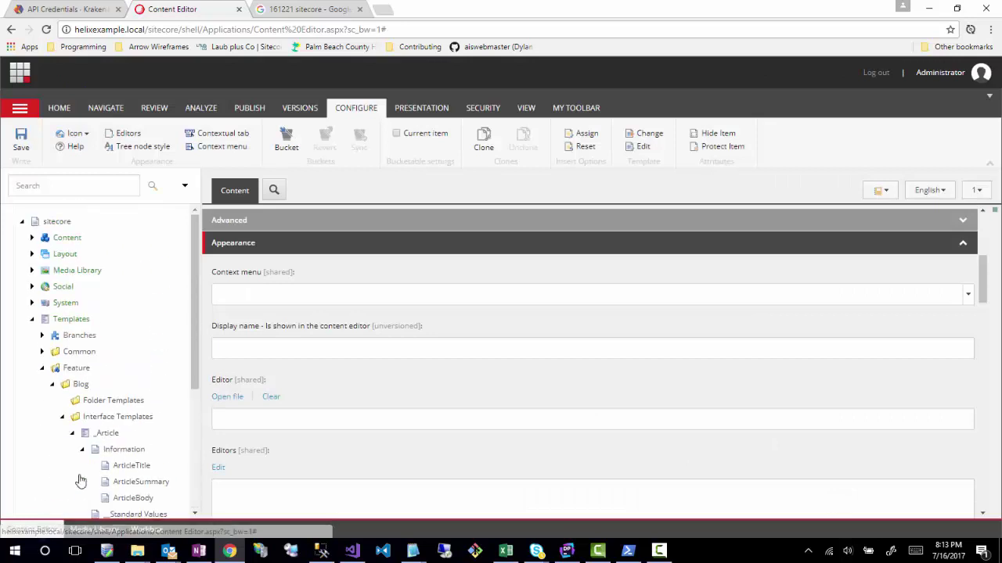
{"action": "left_click", "coordinate": [32, 237]}
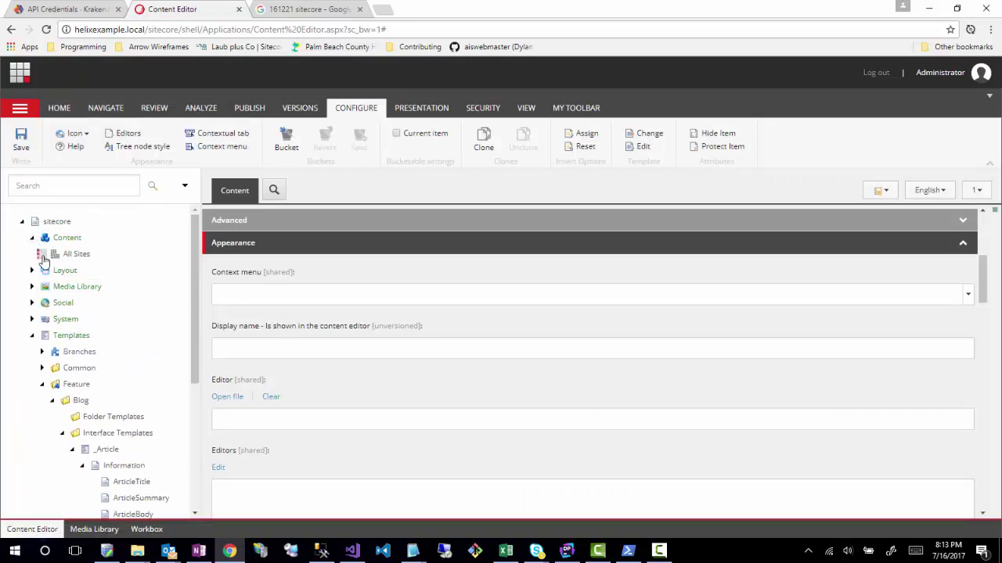
{"action": "left_click", "coordinate": [41, 254]}
{"action": "left_click", "coordinate": [52, 270]}
{"action": "left_click", "coordinate": [61, 287]}
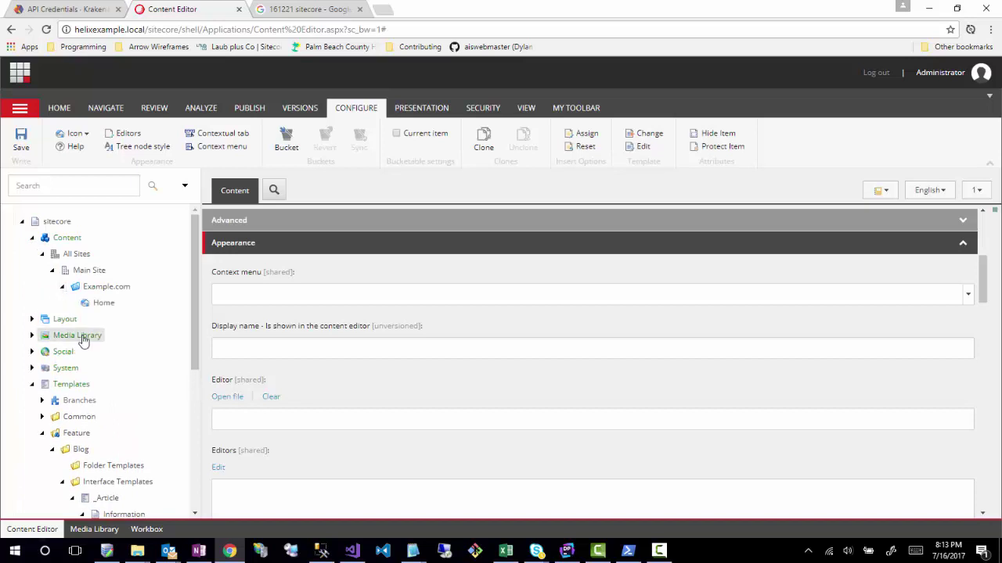
{"action": "left_click", "coordinate": [100, 304]}
{"action": "right_click", "coordinate": [105, 306]}
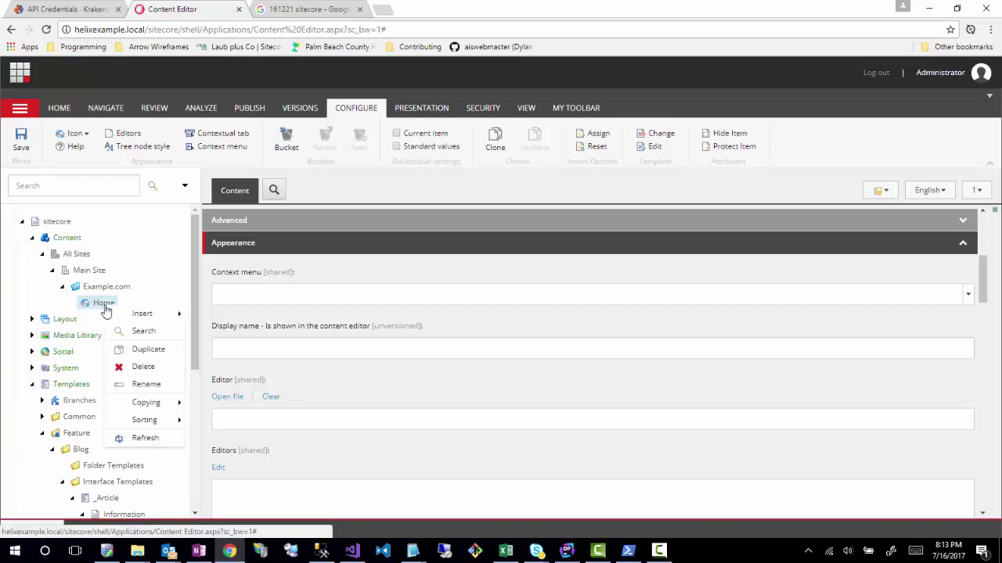
{"action": "mouse_move", "coordinate": [133, 314]}
{"action": "left_click", "coordinate": [227, 316]}
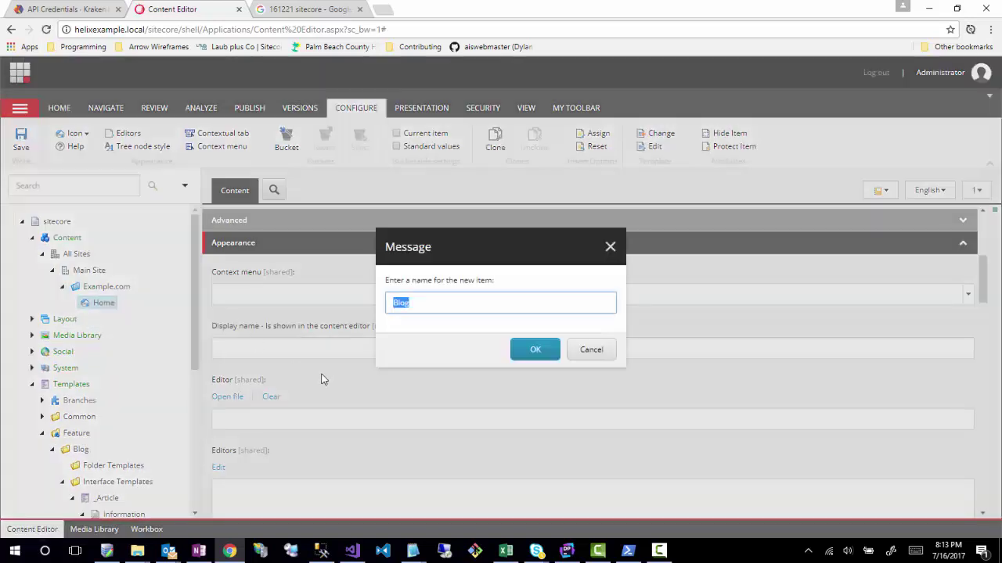
{"action": "left_click", "coordinate": [540, 350]}
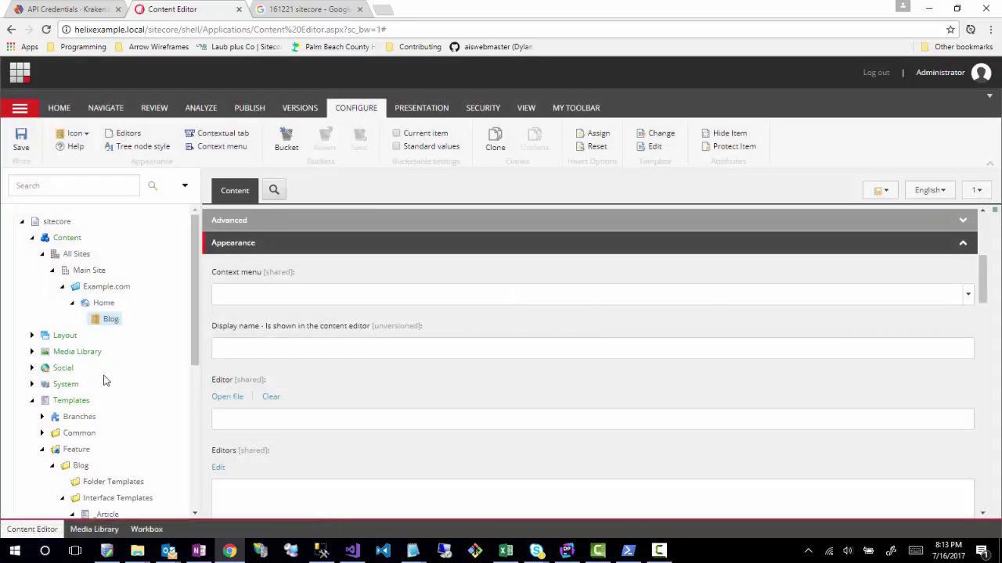
- Insert an Article item named this-is-a-test-article beneath the Blog content item
{"action": "right_click", "coordinate": [107, 319]}
{"action": "mouse_move", "coordinate": [158, 335]}
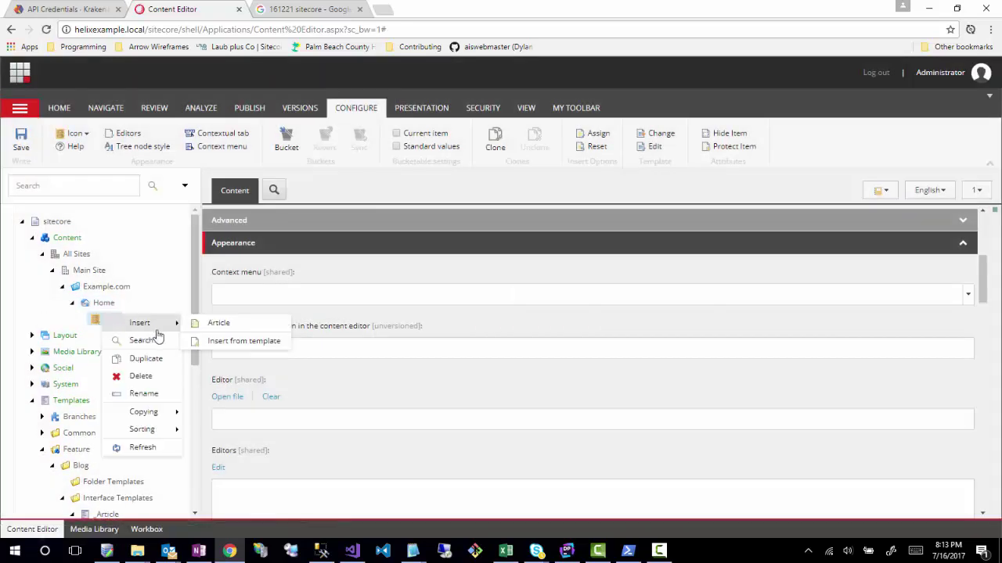
{"action": "left_click", "coordinate": [212, 324]}
{"action": "type", "text": "T"}
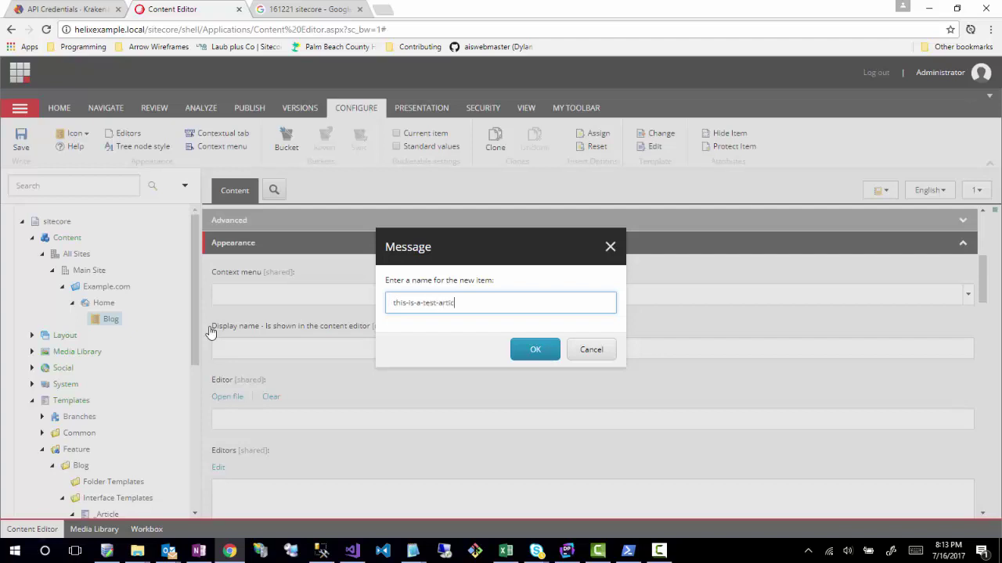
{"action": "type", "text": "his-is-a-test-article"}
{"action": "key", "text": "Return"}
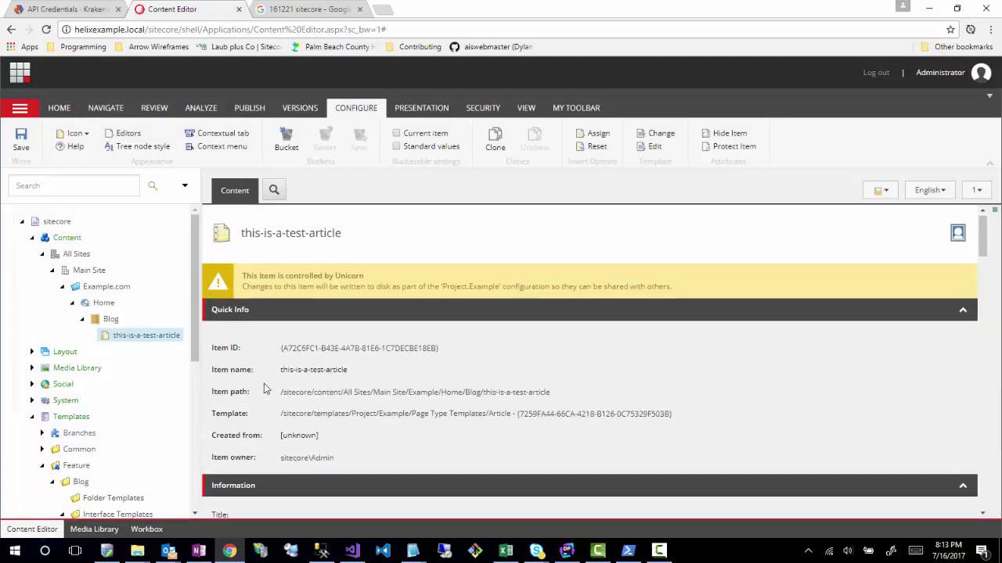
- Set the new article's Title to "This is a test Article" and save the item
{"action": "scroll", "coordinate": [307, 420], "scroll_direction": "down", "scroll_amount": 2}
{"action": "left_click", "coordinate": [316, 313]}
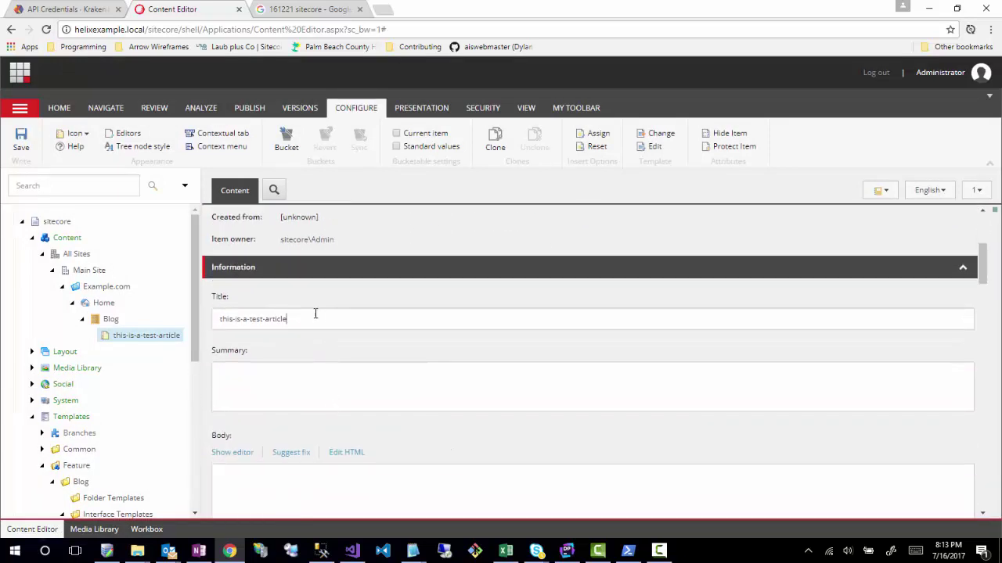
{"action": "left_click_drag", "start_coordinate": [316, 313], "coordinate": [20, 313]}
{"action": "type", "text": "T"}
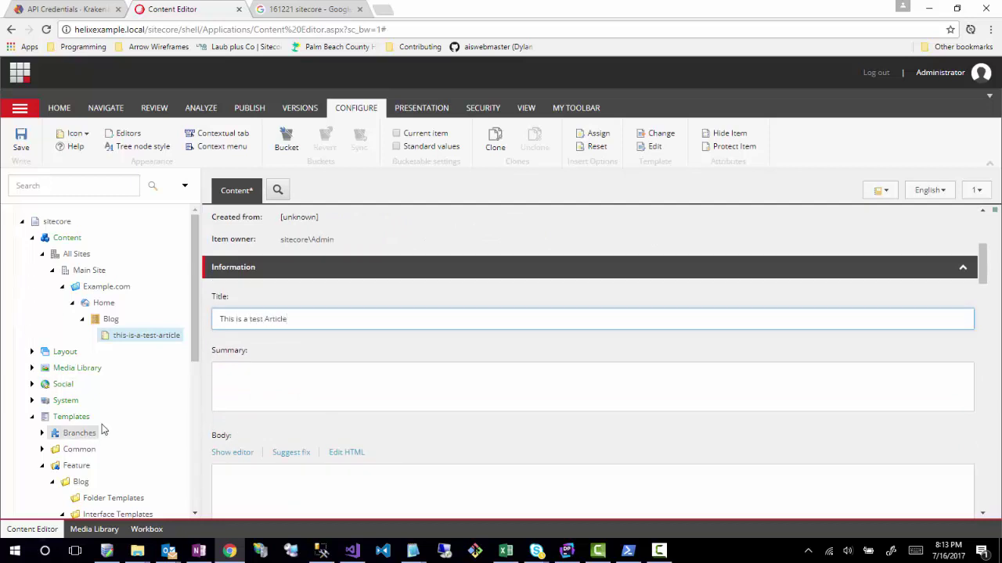
{"action": "left_click", "coordinate": [21, 139]}
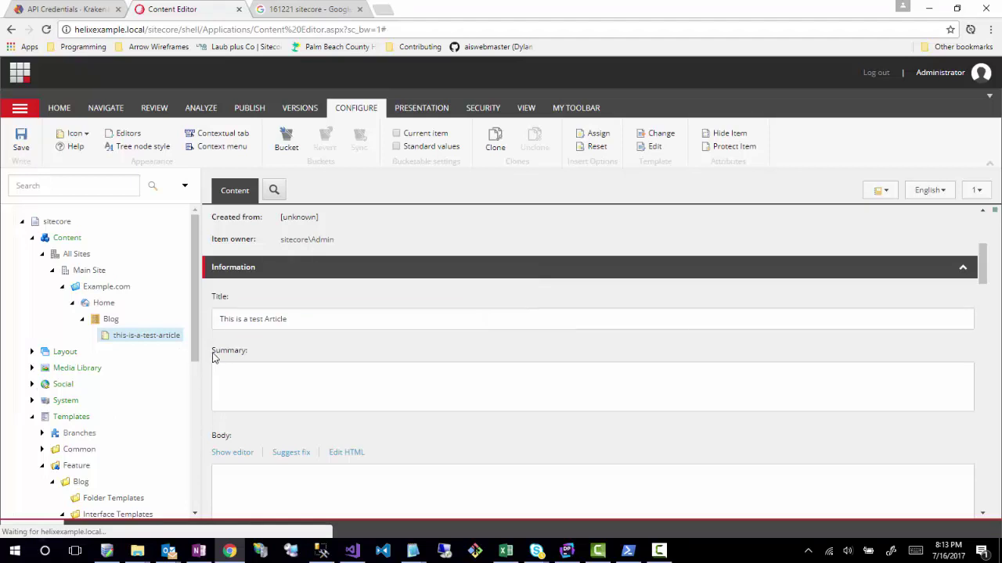
- Set the article's display name to "This is a Test Article" in its Appearance fields and save
{"action": "scroll", "coordinate": [215, 357], "scroll_direction": "down", "scroll_amount": 8}
{"action": "scroll", "coordinate": [227, 361], "scroll_direction": "up", "scroll_amount": 1}
{"action": "left_click", "coordinate": [247, 361]}
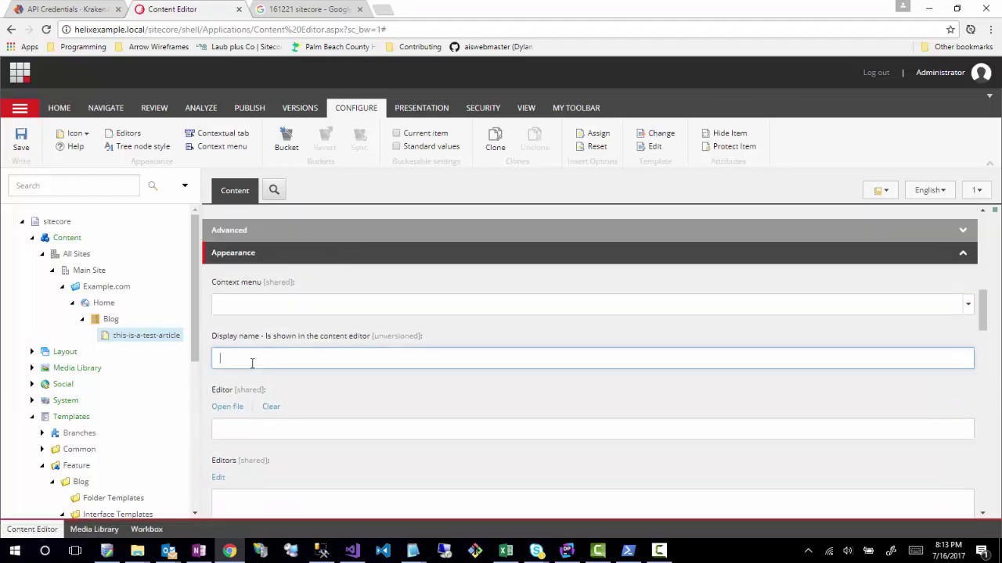
{"action": "type", "text": "This is a Test Article"}
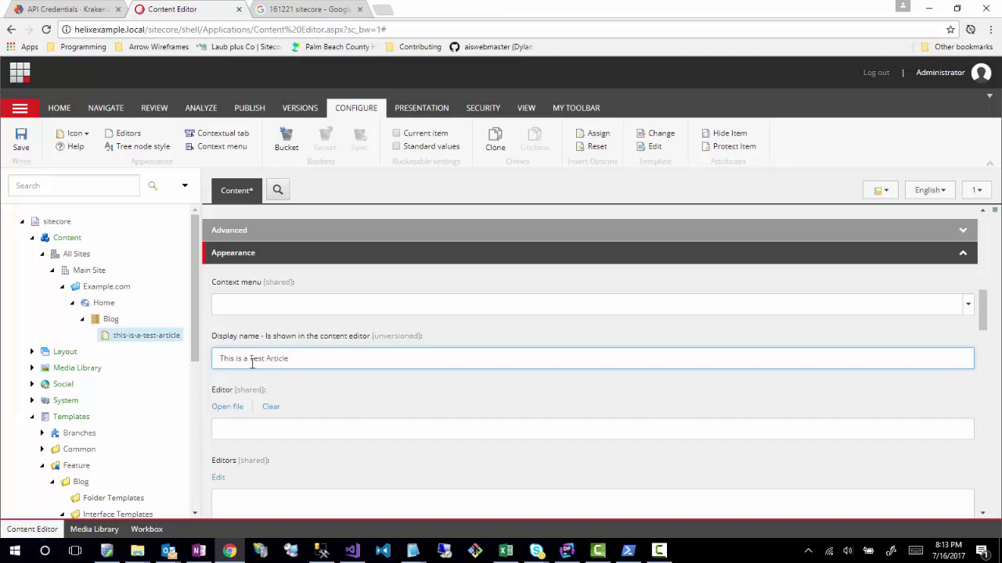
{"action": "key", "text": "ctrl+s"}
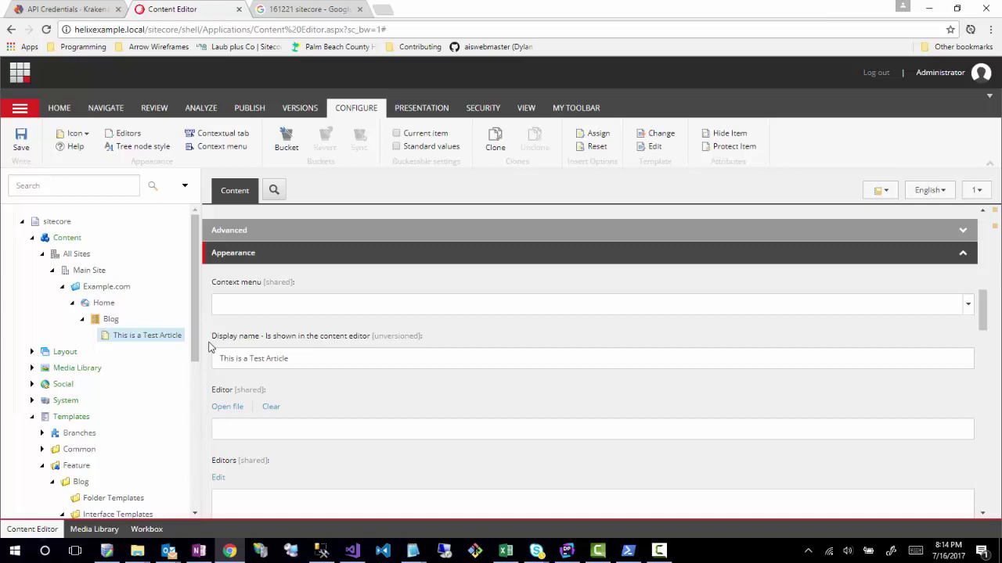
{"action": "scroll", "coordinate": [141, 453], "scroll_direction": "down", "scroll_amount": 1}
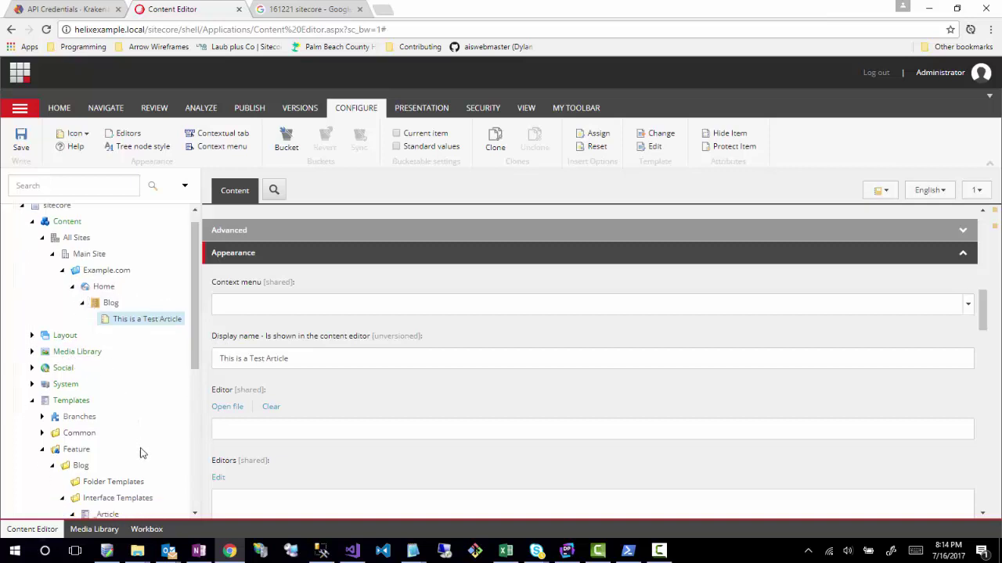
{"action": "scroll", "coordinate": [141, 453], "scroll_direction": "down", "scroll_amount": 3}
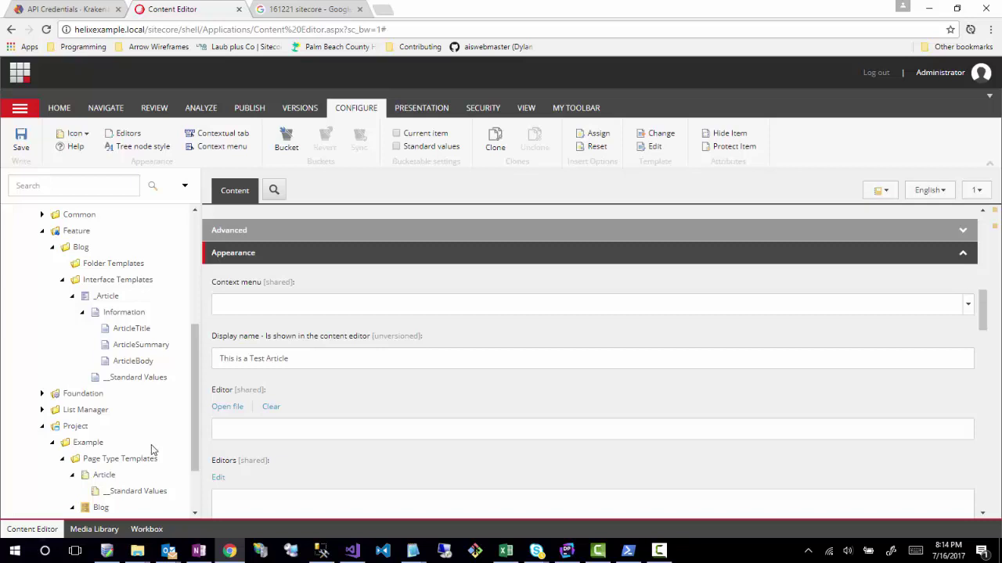
{"action": "scroll", "coordinate": [154, 448], "scroll_direction": "up", "scroll_amount": 1}
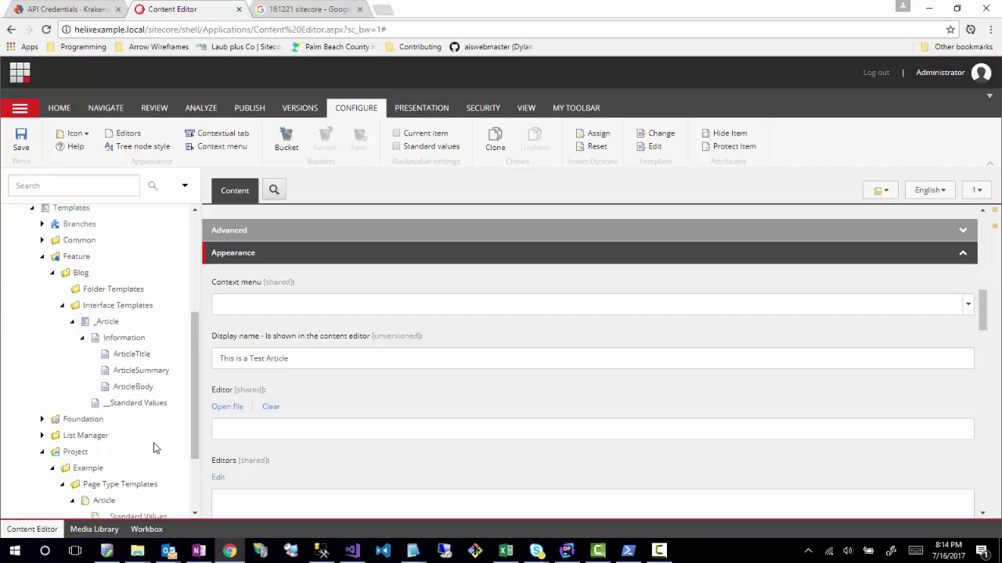
{"action": "scroll", "coordinate": [154, 447], "scroll_direction": "down", "scroll_amount": 1}
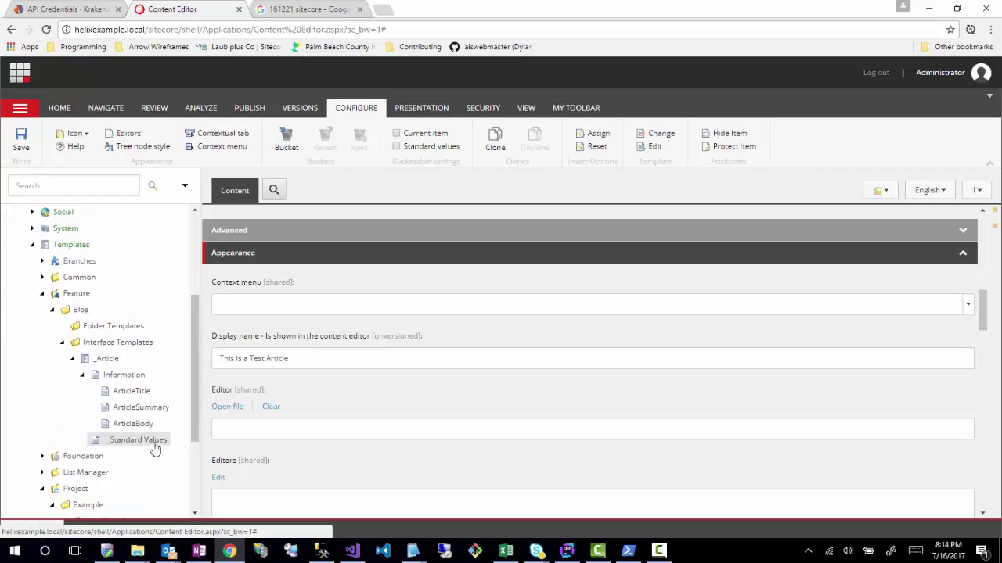
{"action": "scroll", "coordinate": [154, 447], "scroll_direction": "down", "scroll_amount": 1}
{"action": "scroll", "coordinate": [154, 447], "scroll_direction": "up", "scroll_amount": 3}
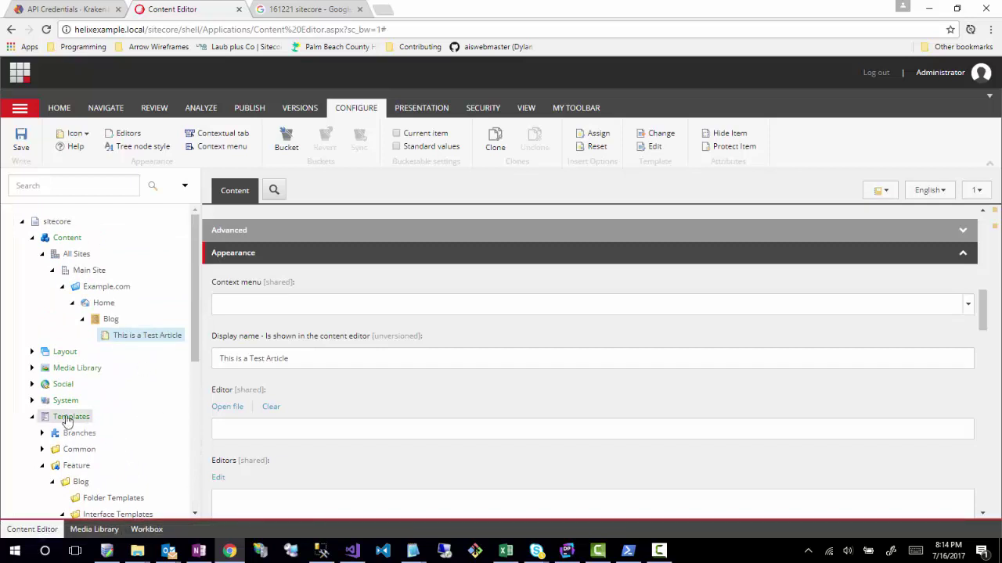
- Insert a controller rendering named ArticleList in the Blog folder under Layout/Renderings/Feature
{"action": "left_click", "coordinate": [32, 351]}
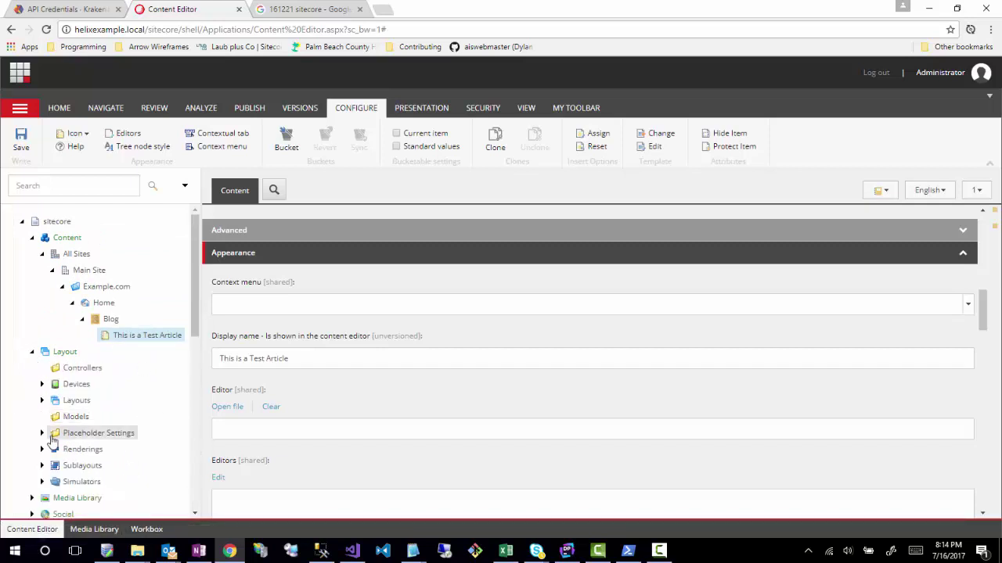
{"action": "scroll", "coordinate": [59, 442], "scroll_direction": "down", "scroll_amount": 1}
{"action": "left_click", "coordinate": [42, 403]}
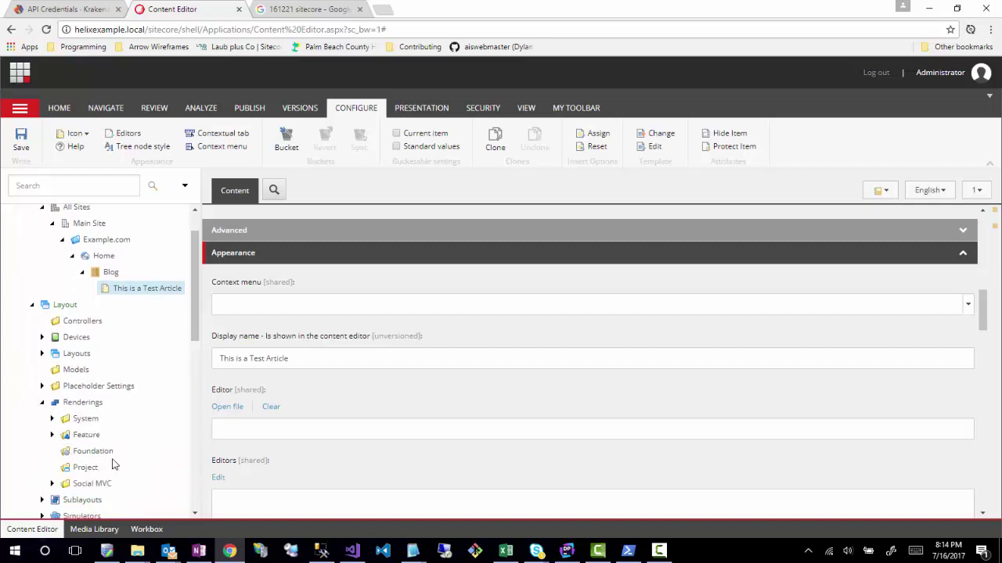
{"action": "scroll", "coordinate": [50, 375], "scroll_direction": "down", "scroll_amount": 1}
{"action": "left_click", "coordinate": [52, 357]}
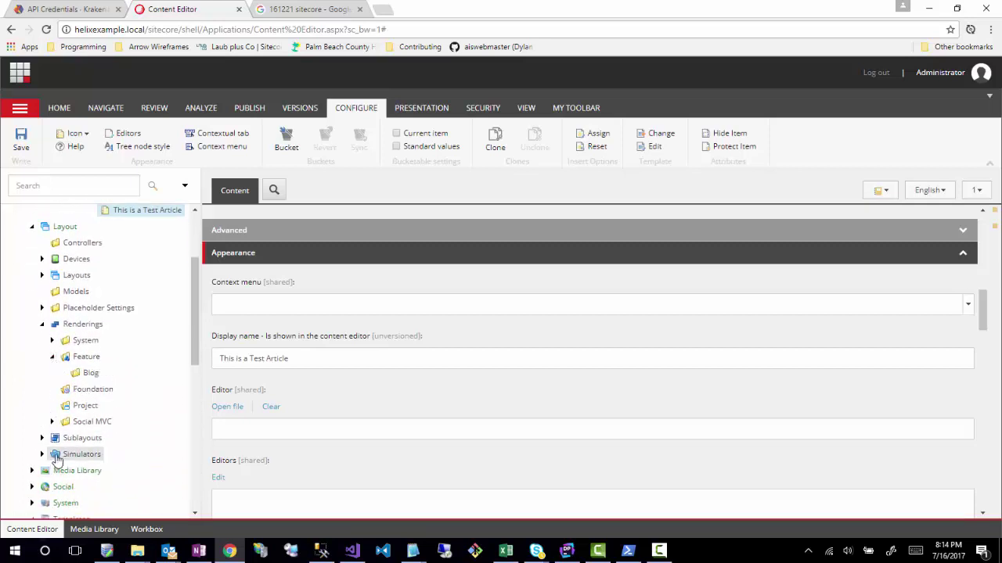
{"action": "left_click", "coordinate": [86, 377]}
{"action": "right_click", "coordinate": [89, 377]}
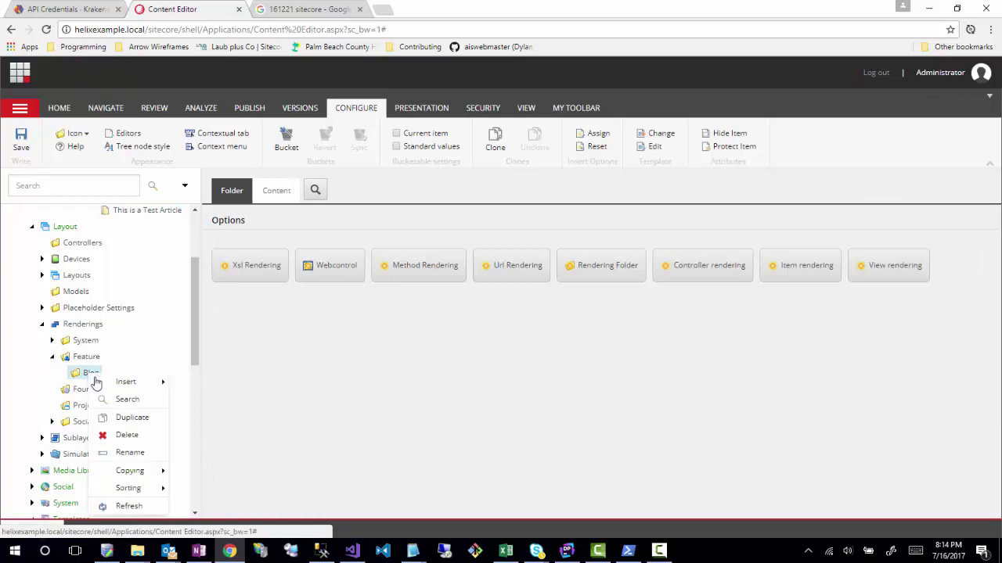
{"action": "mouse_move", "coordinate": [105, 384]}
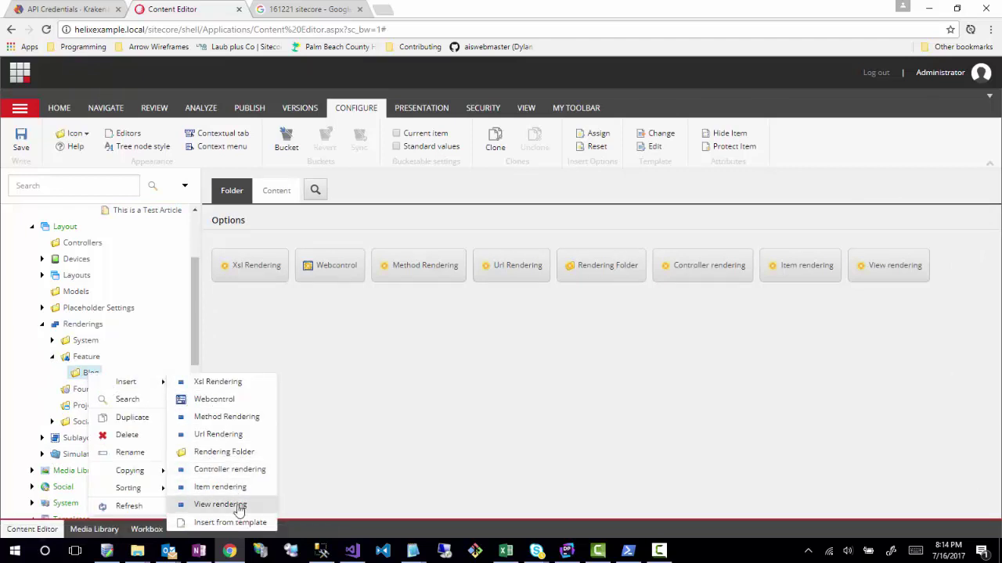
{"action": "left_click", "coordinate": [232, 471]}
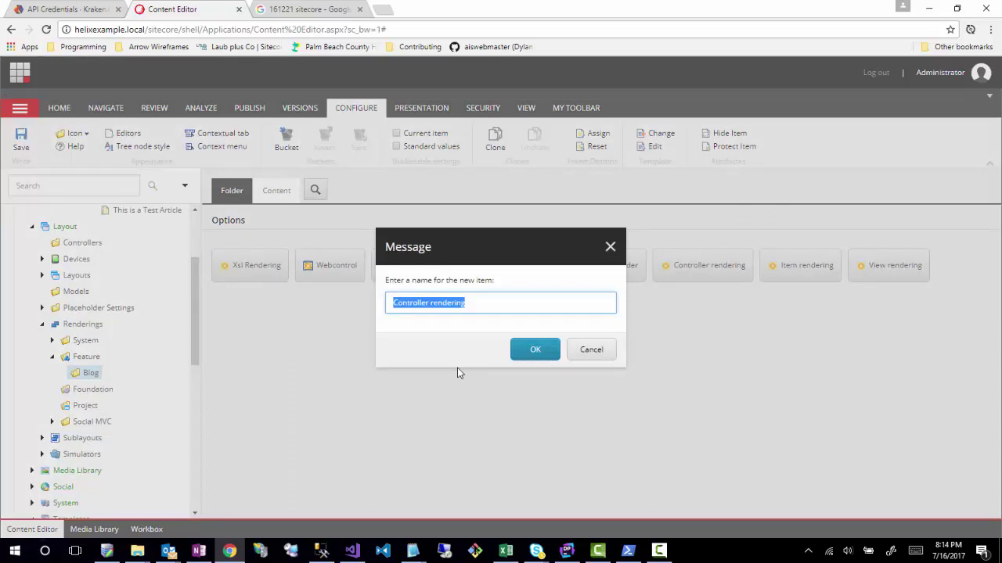
{"action": "type", "text": "A"}
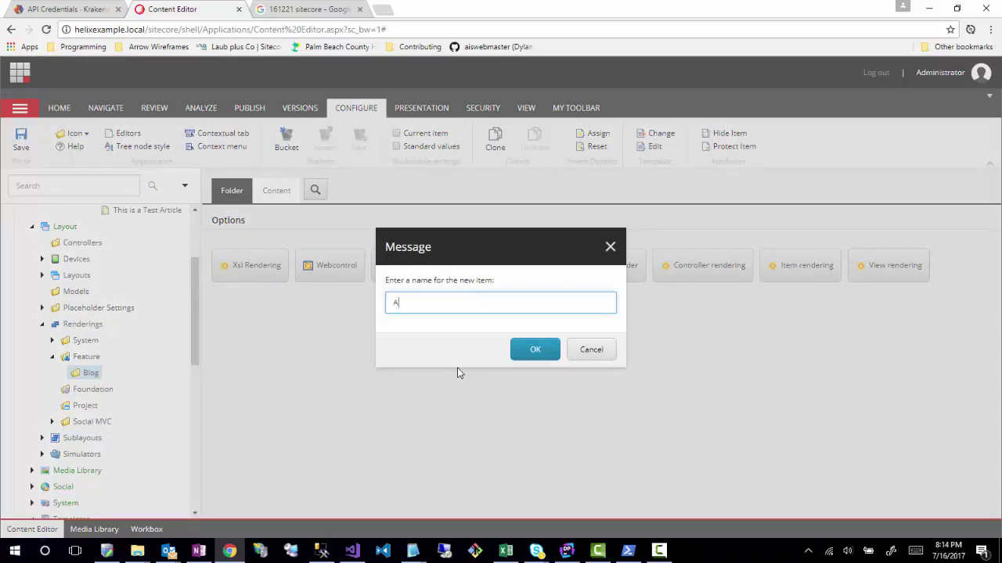
{"action": "type", "text": "rticle"}
{"action": "key", "text": "BackSpace"}
{"action": "type", "text": "List"}
{"action": "left_click", "coordinate": [540, 361]}
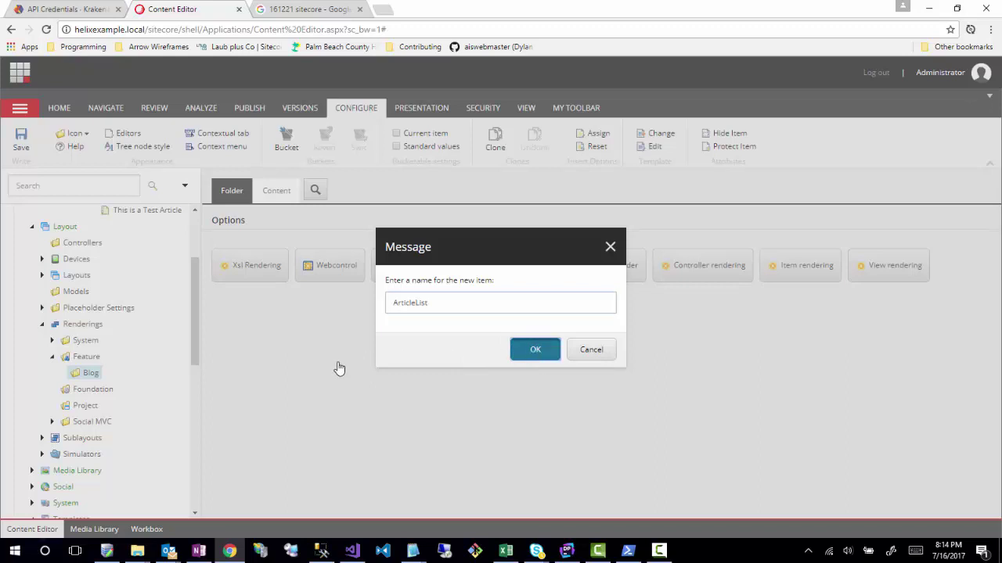
{"action": "scroll", "coordinate": [458, 391], "scroll_direction": "down", "scroll_amount": 3}
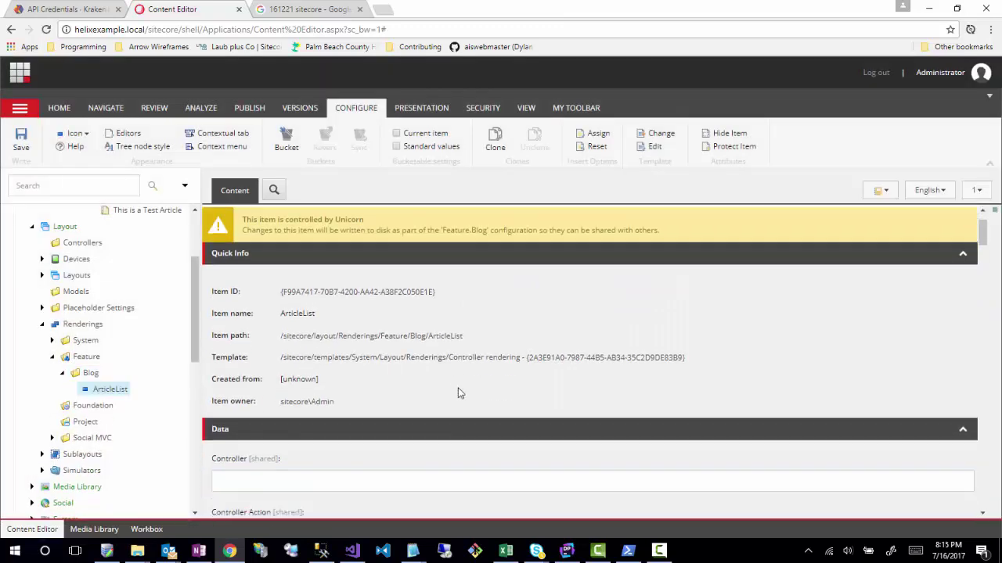
{"action": "left_click", "coordinate": [255, 413]}
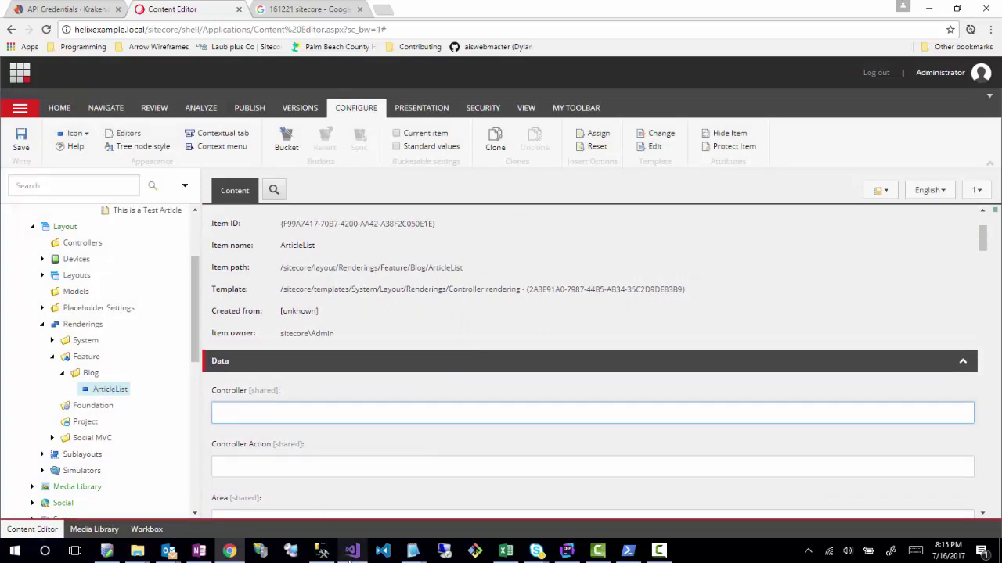
{"action": "mouse_move", "coordinate": [351, 559]}
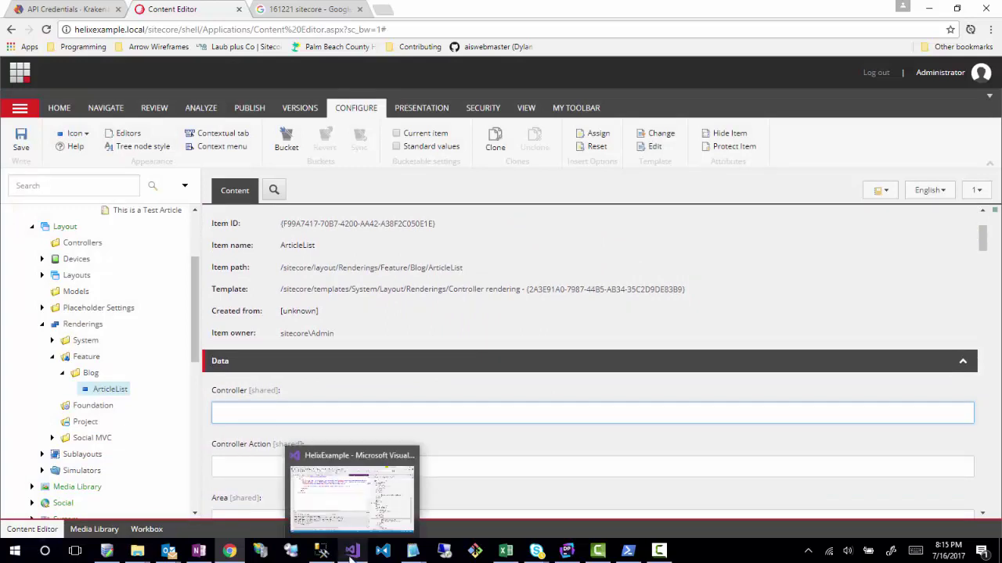
- Insert a second controller rendering named ArticleDisplay in the Blog renderings folder
{"action": "left_click", "coordinate": [88, 375]}
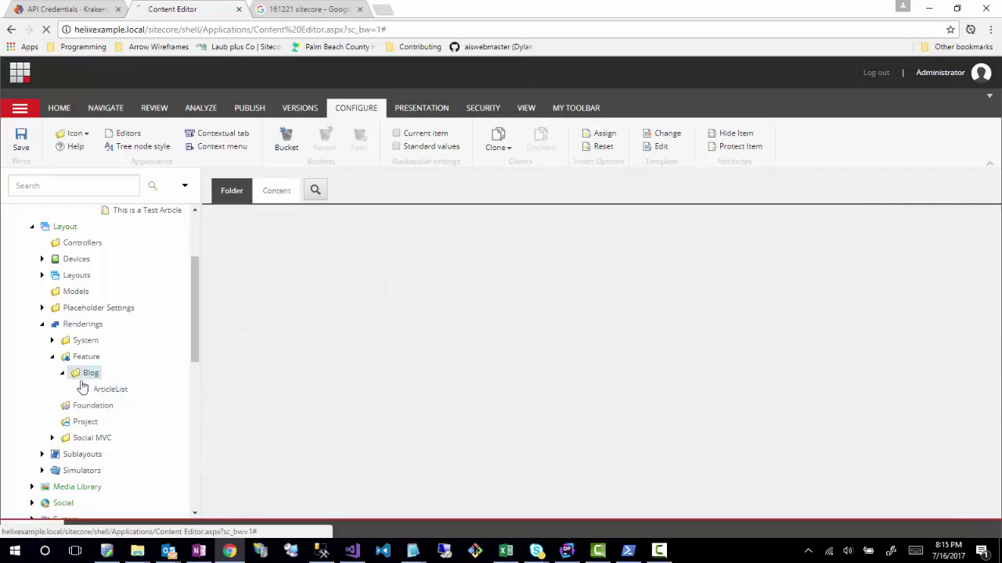
{"action": "right_click", "coordinate": [87, 379]}
{"action": "mouse_move", "coordinate": [117, 382]}
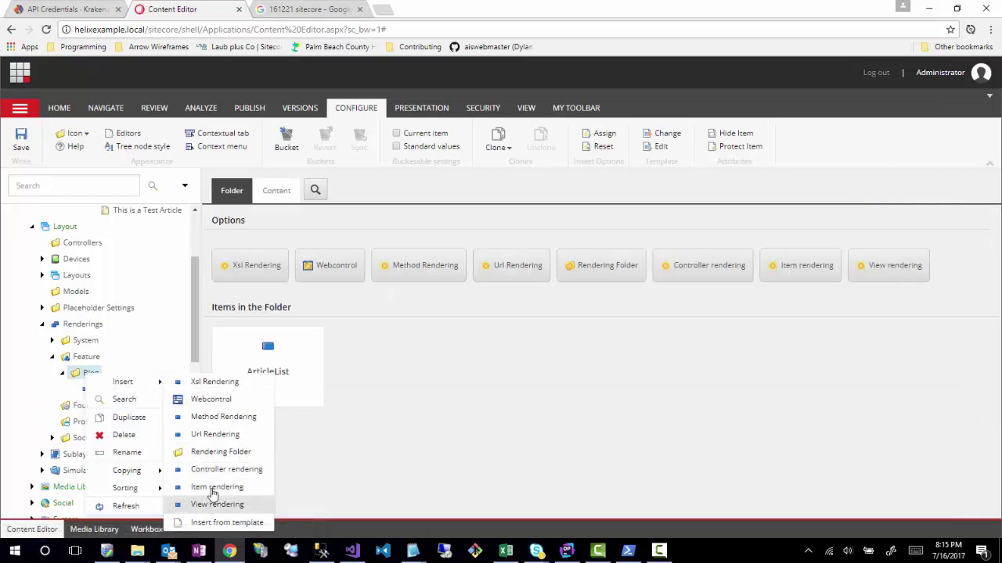
{"action": "left_click", "coordinate": [217, 470]}
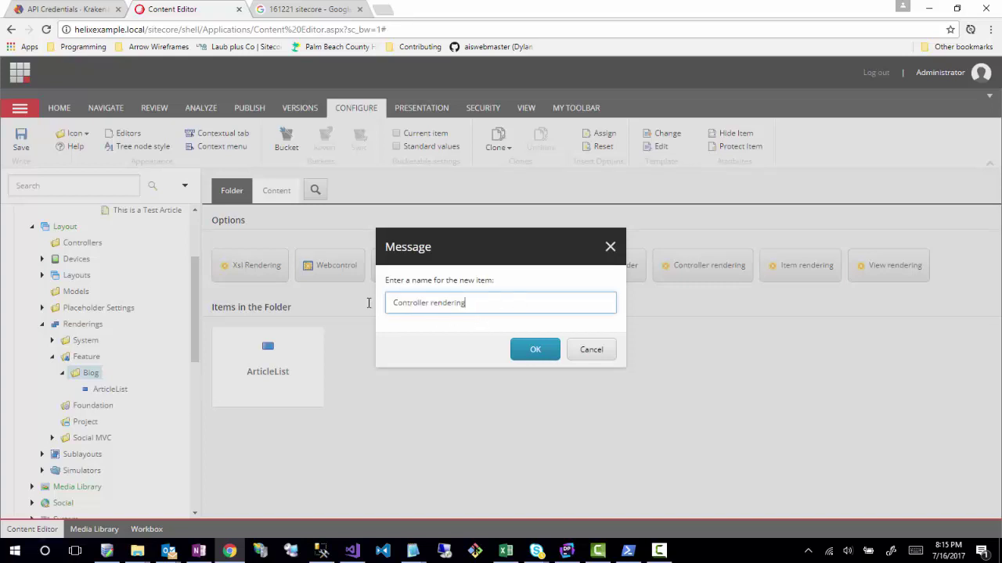
{"action": "type", "text": "Display"}
{"action": "left_click", "coordinate": [534, 353]}
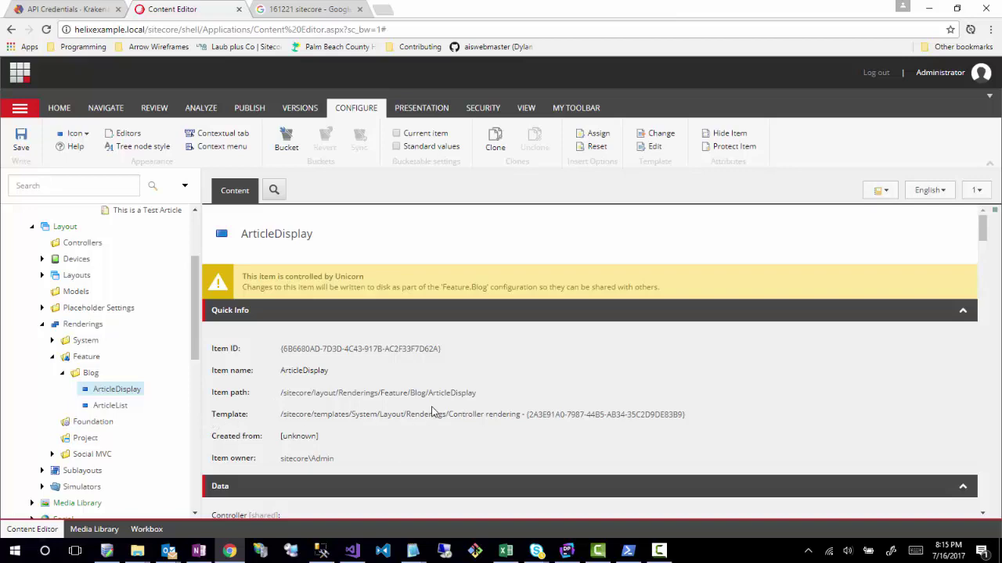
{"action": "scroll", "coordinate": [320, 430], "scroll_direction": "down", "scroll_amount": 2}
- Switch to Visual Studio and add a class named ArticleController to the Controllers folder of the Sitecore.Feature.Blog project
{"action": "left_click", "coordinate": [349, 552]}
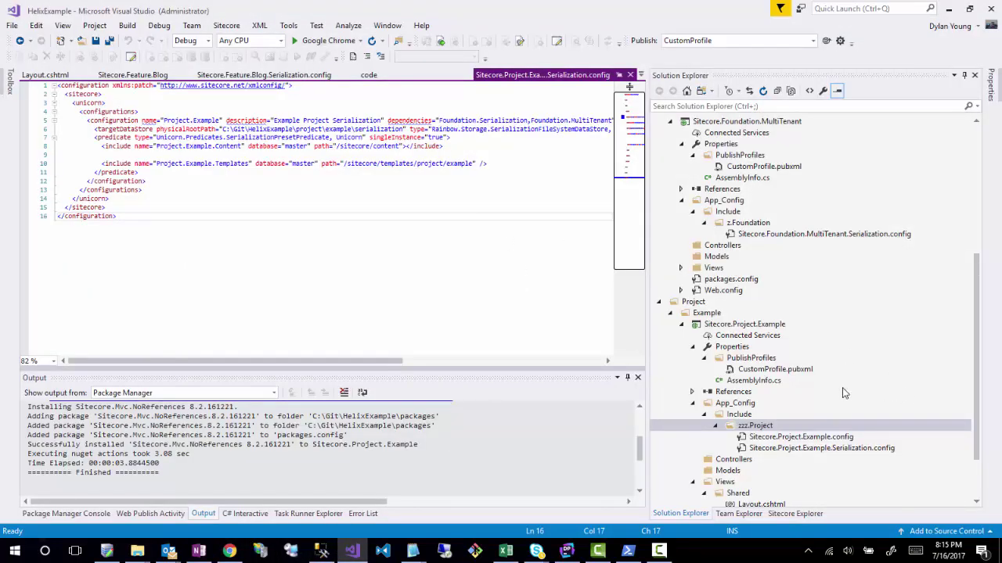
{"action": "scroll", "coordinate": [841, 393], "scroll_direction": "up", "scroll_amount": 7}
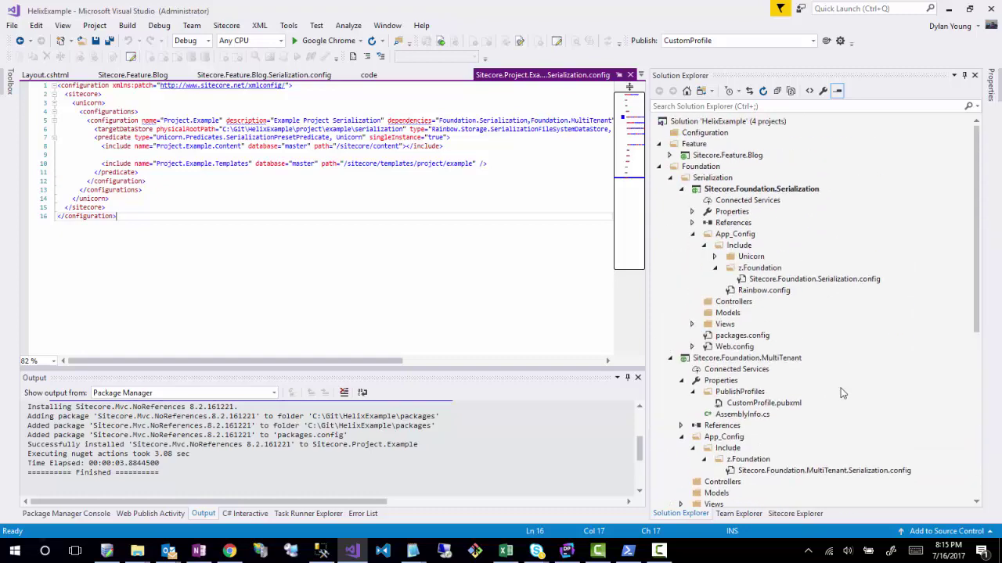
{"action": "left_click", "coordinate": [669, 156]}
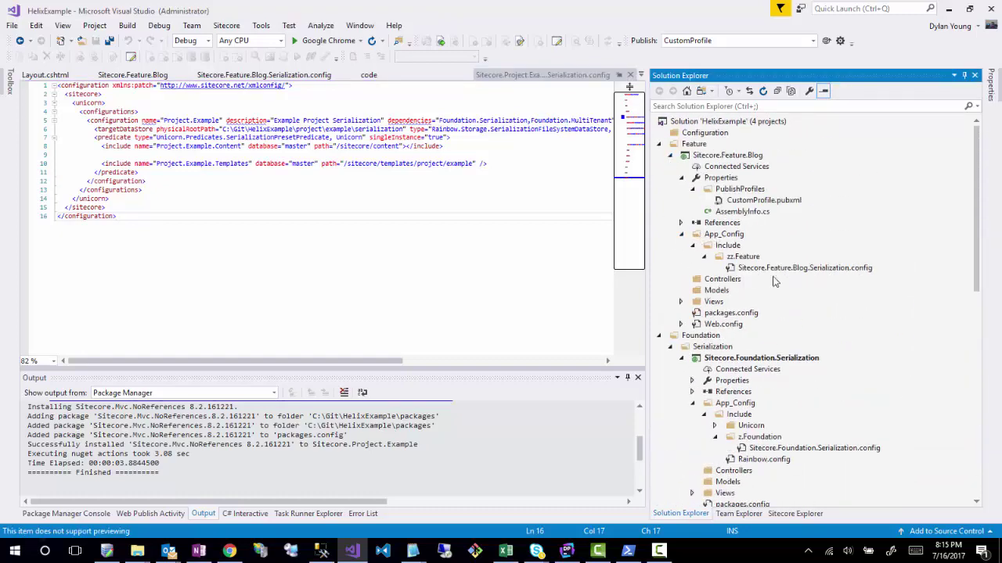
{"action": "left_click", "coordinate": [709, 280]}
{"action": "right_click", "coordinate": [715, 282]}
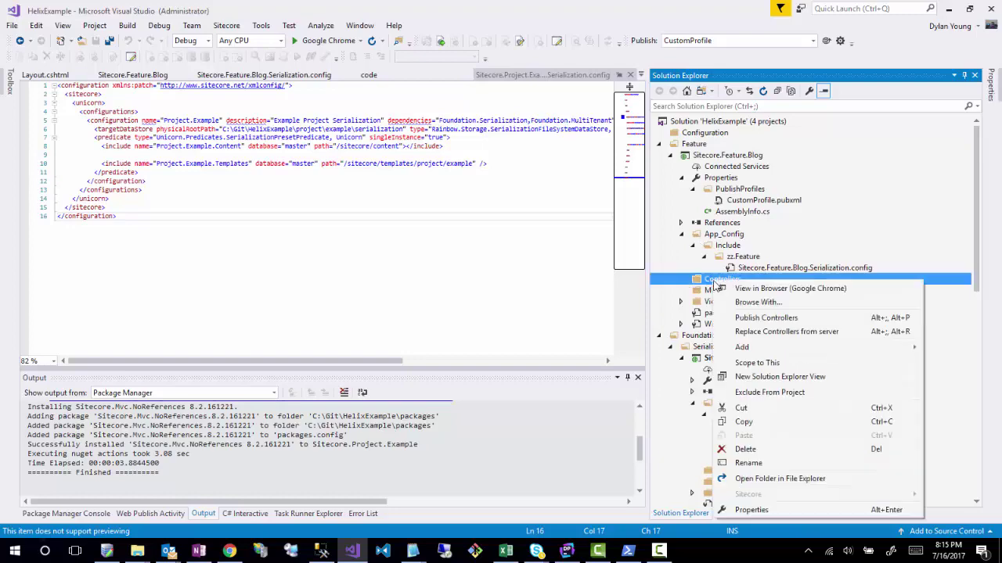
{"action": "mouse_move", "coordinate": [743, 347]}
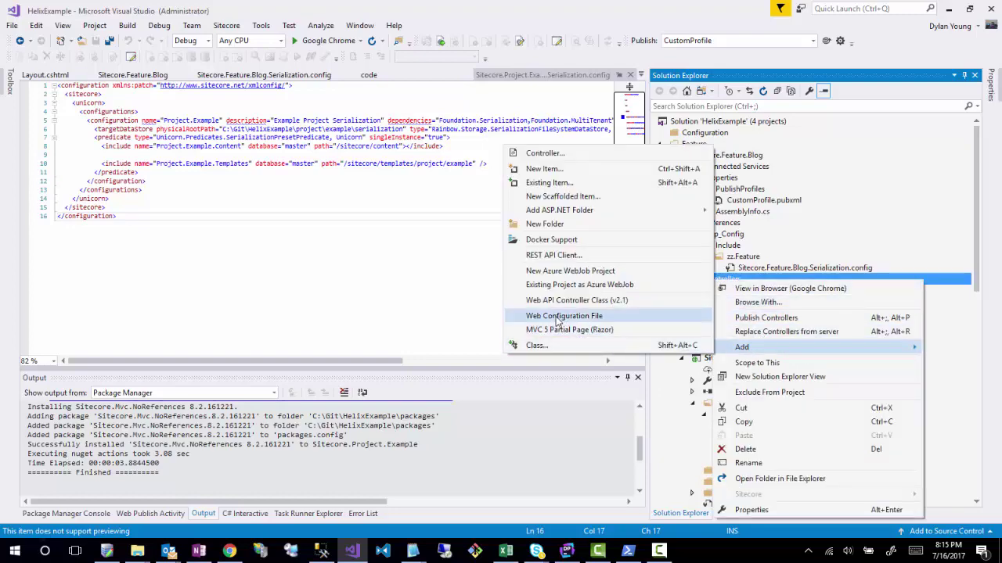
{"action": "left_click", "coordinate": [536, 345]}
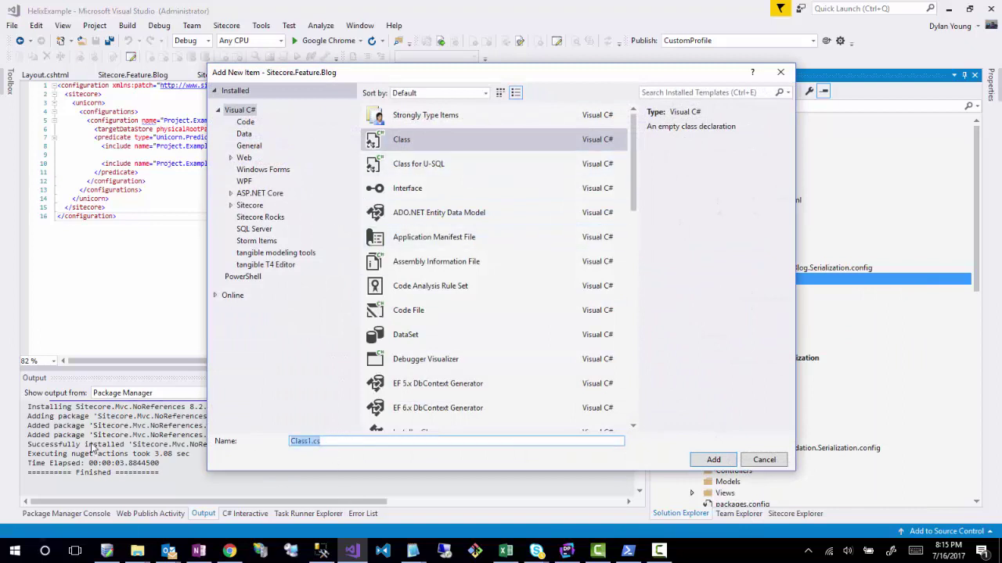
{"action": "type", "text": "ArticleController"}
{"action": "key", "text": "Return"}
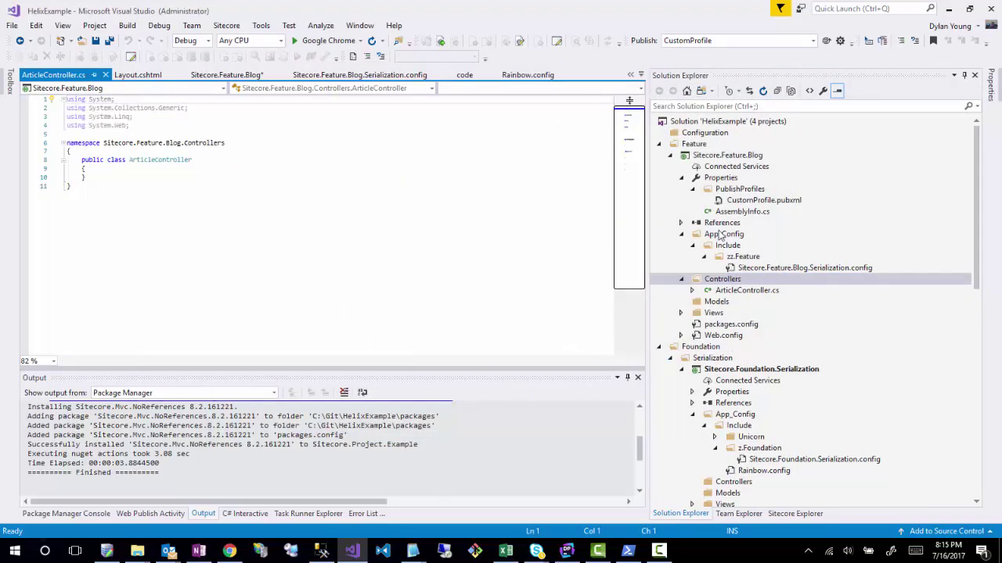
- Open NuGet package management for Sitecore.Feature.Blog and search the Sitecore package source for Sitecore.Kernel
{"action": "right_click", "coordinate": [717, 157]}
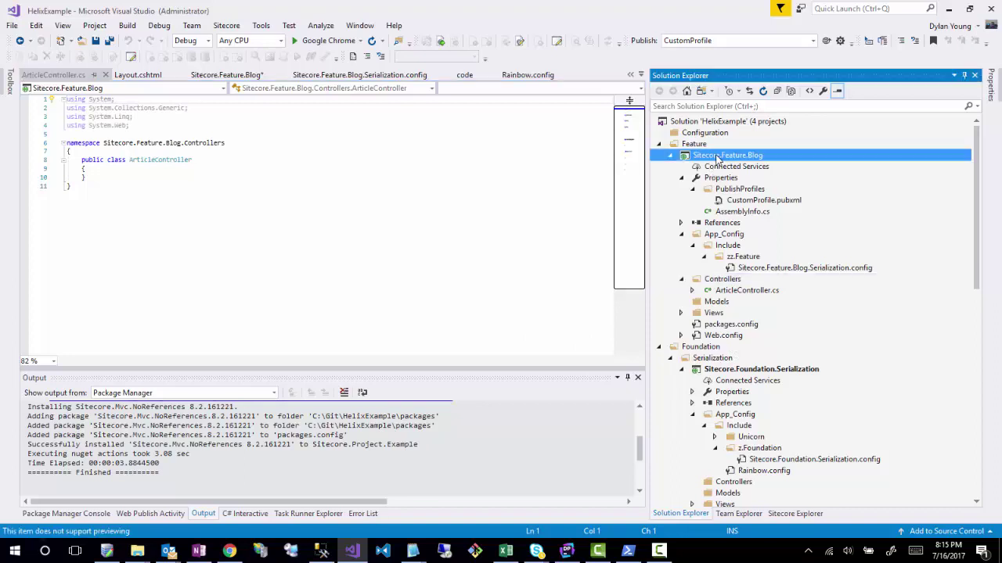
{"action": "left_click", "coordinate": [757, 311]}
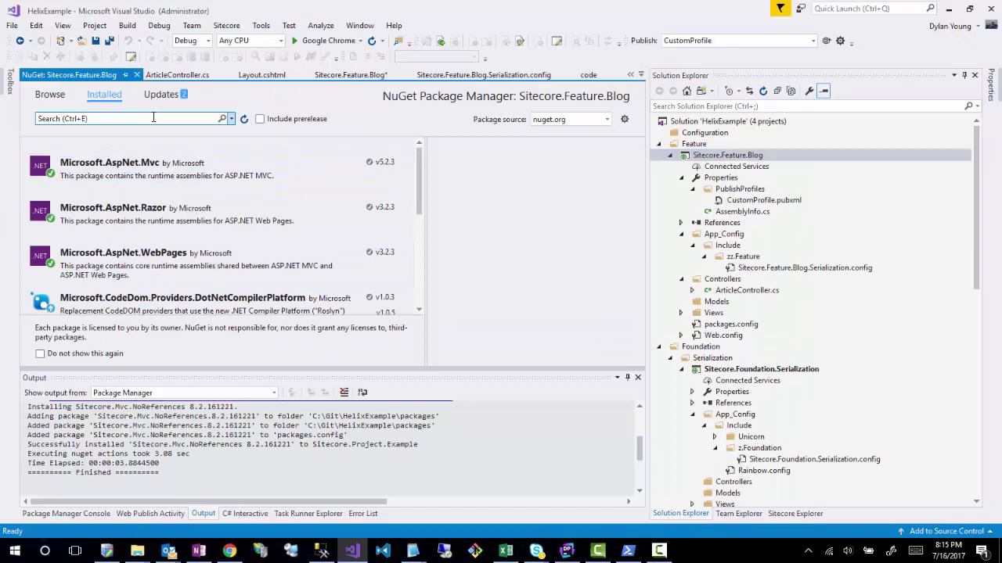
{"action": "left_click", "coordinate": [49, 94]}
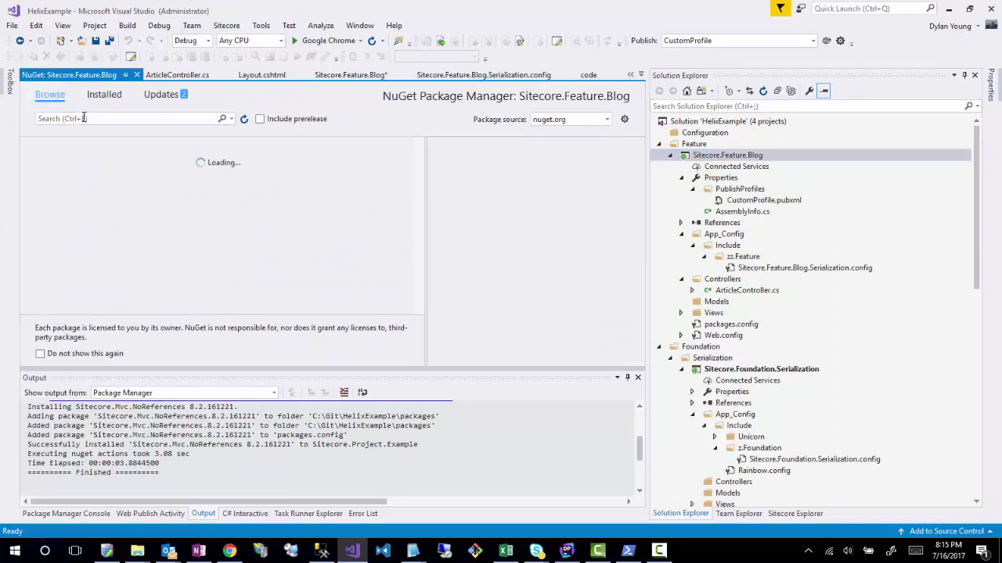
{"action": "type", "text": "Site"}
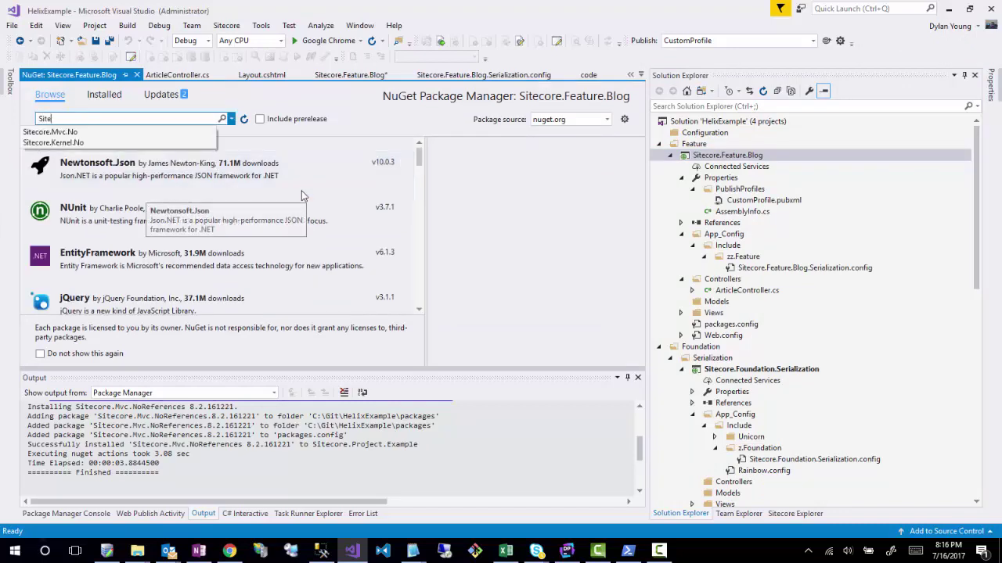
{"action": "type", "text": "core.Kern"}
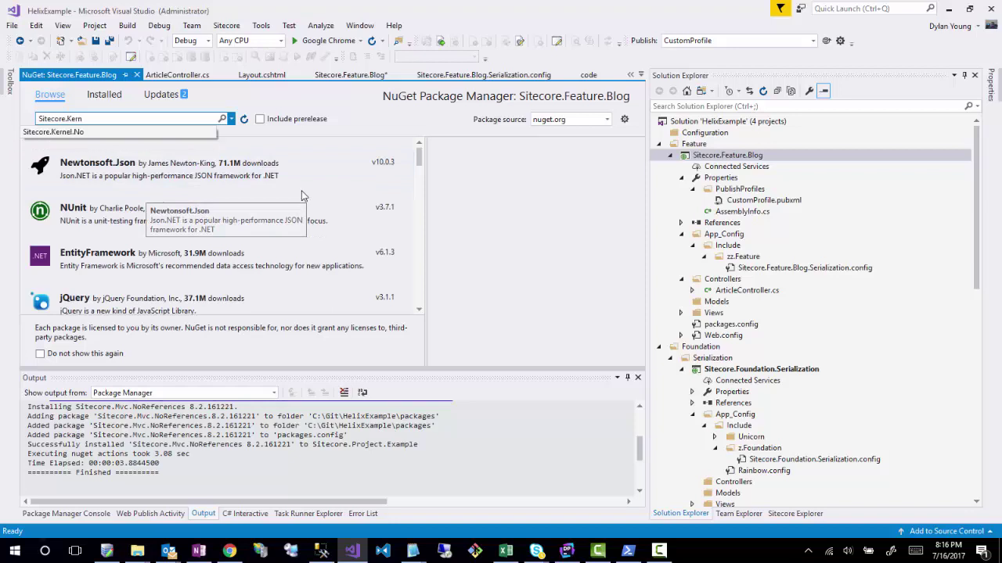
{"action": "type", "text": "el"}
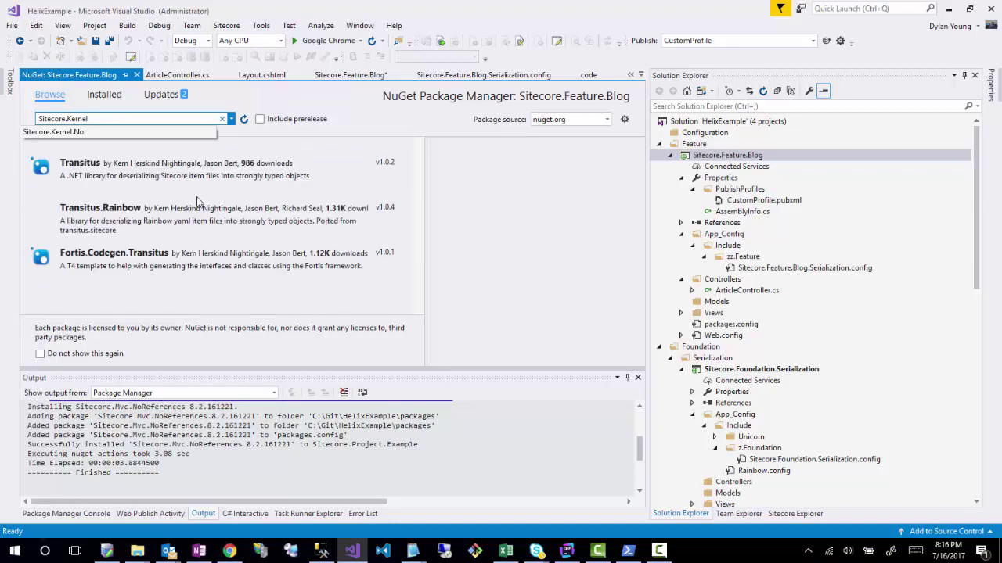
{"action": "left_click", "coordinate": [606, 120]}
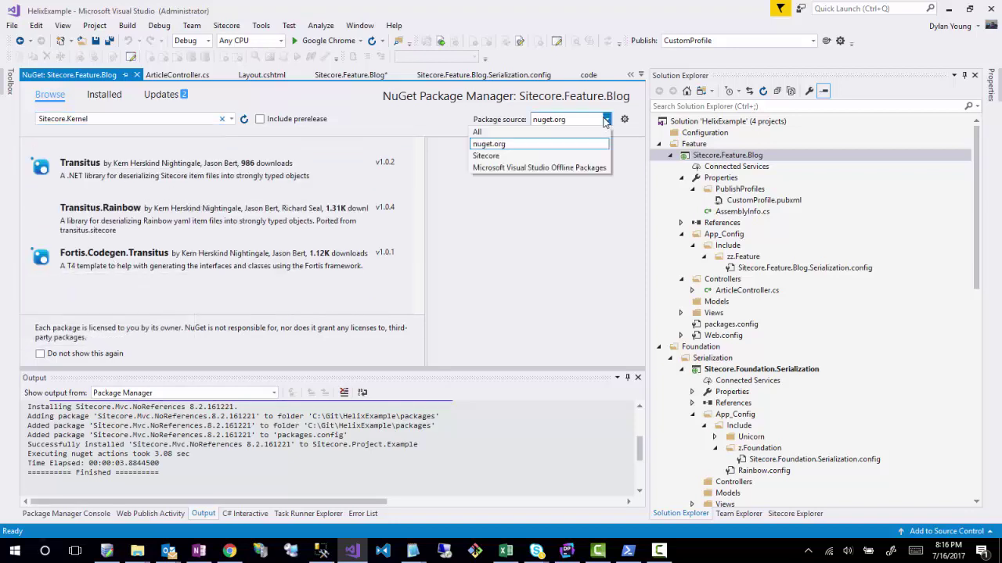
{"action": "left_click", "coordinate": [501, 155]}
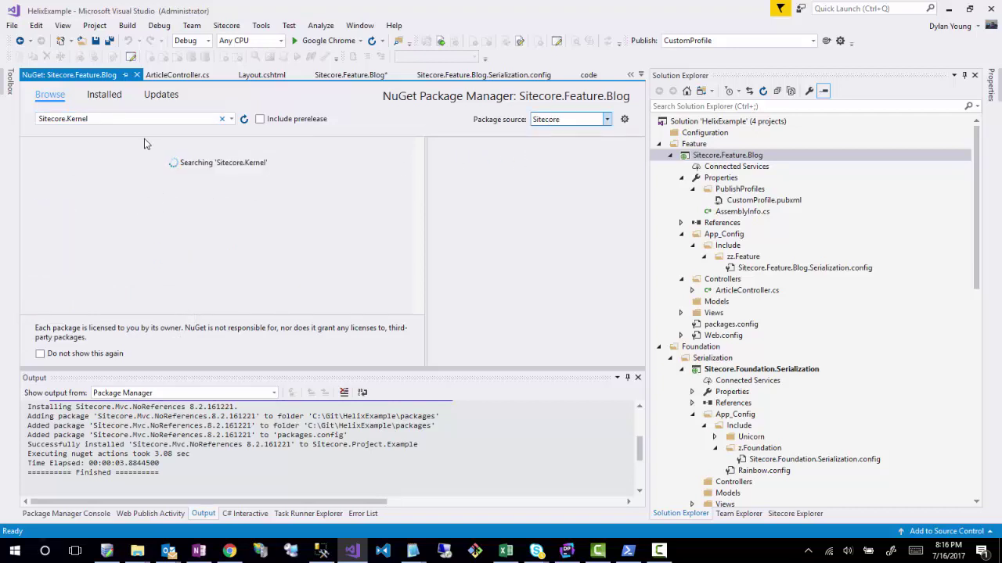
- Install version 8.2.161221 of the Sitecore.Kernel.NoReferences package in the Sitecore.Feature.Blog project
{"action": "left_click", "coordinate": [121, 205]}
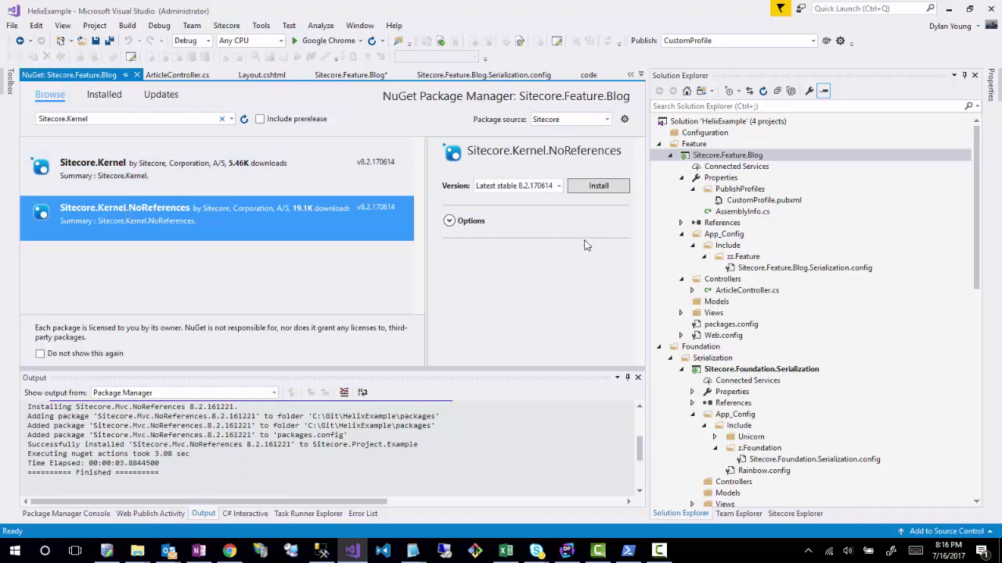
{"action": "left_click", "coordinate": [559, 186]}
{"action": "key", "text": "Escape"}
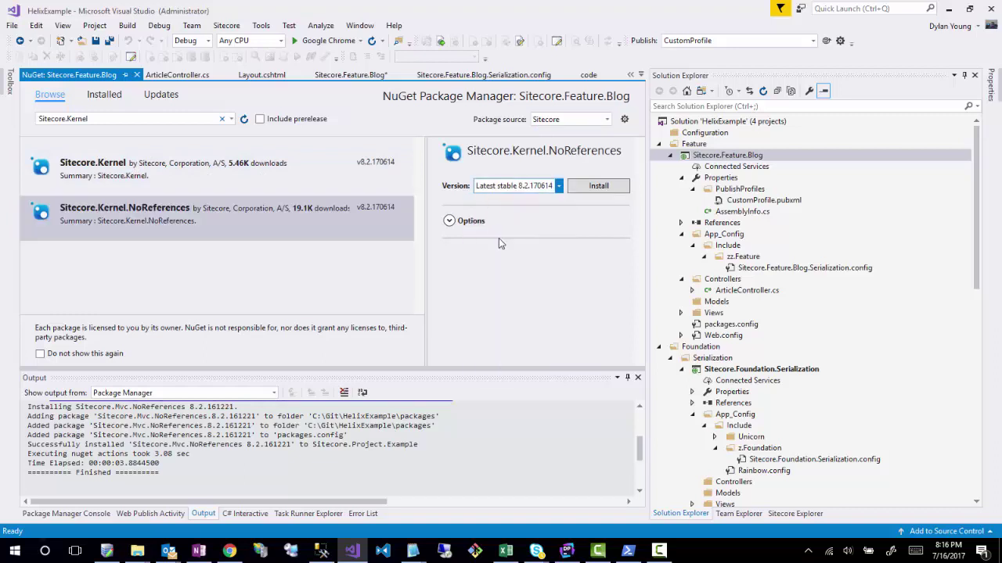
{"action": "left_click", "coordinate": [597, 187]}
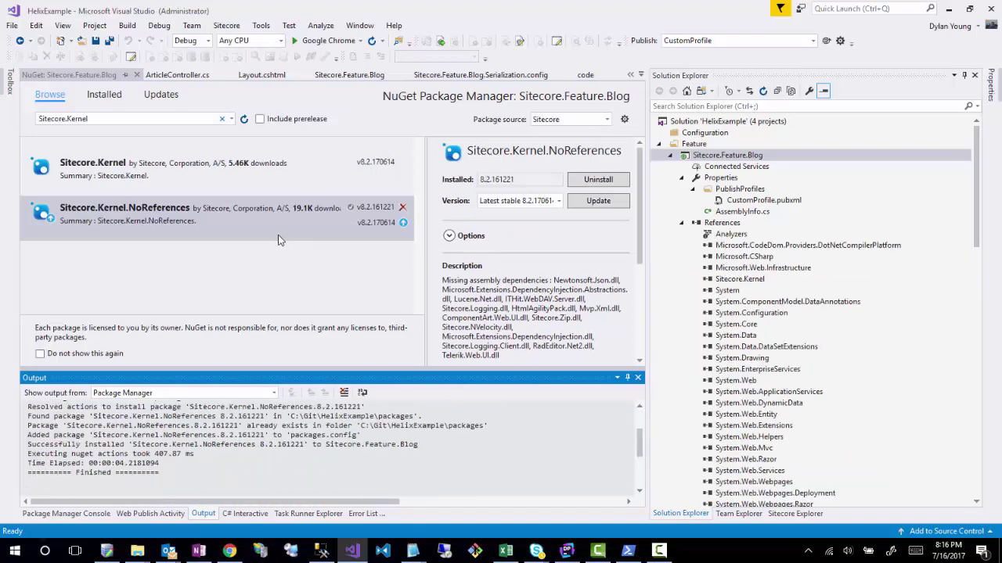
- Add a new folder named ViewModels to the Sitecore.Feature.Blog project
{"action": "left_click", "coordinate": [681, 223]}
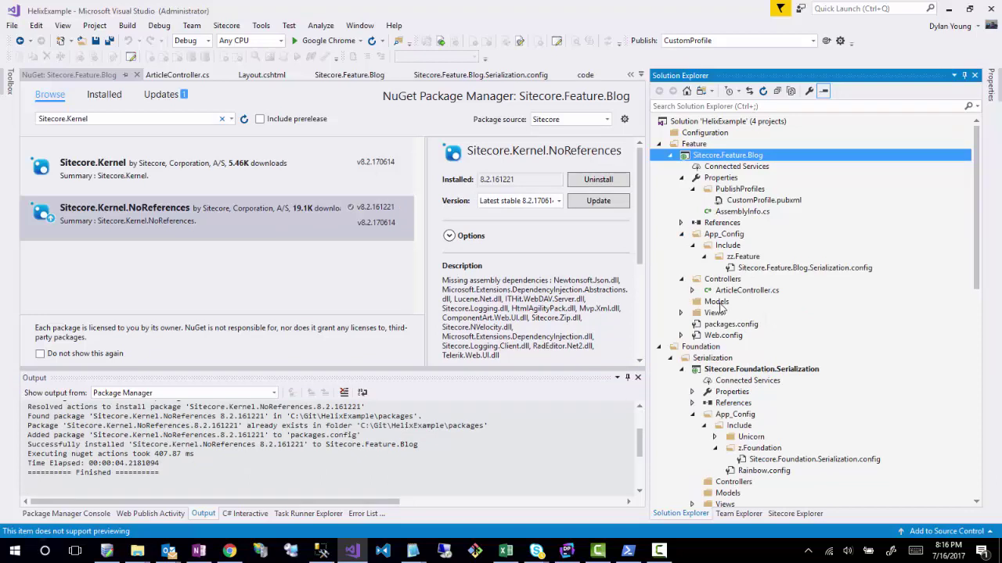
{"action": "right_click", "coordinate": [718, 304]}
{"action": "left_click", "coordinate": [719, 306]}
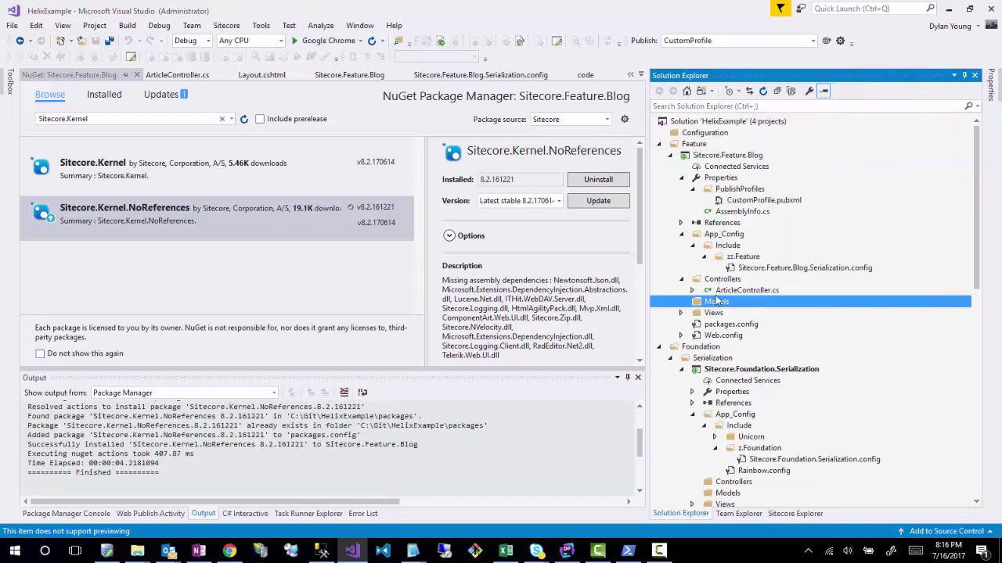
{"action": "left_click", "coordinate": [718, 159]}
{"action": "right_click", "coordinate": [718, 159]}
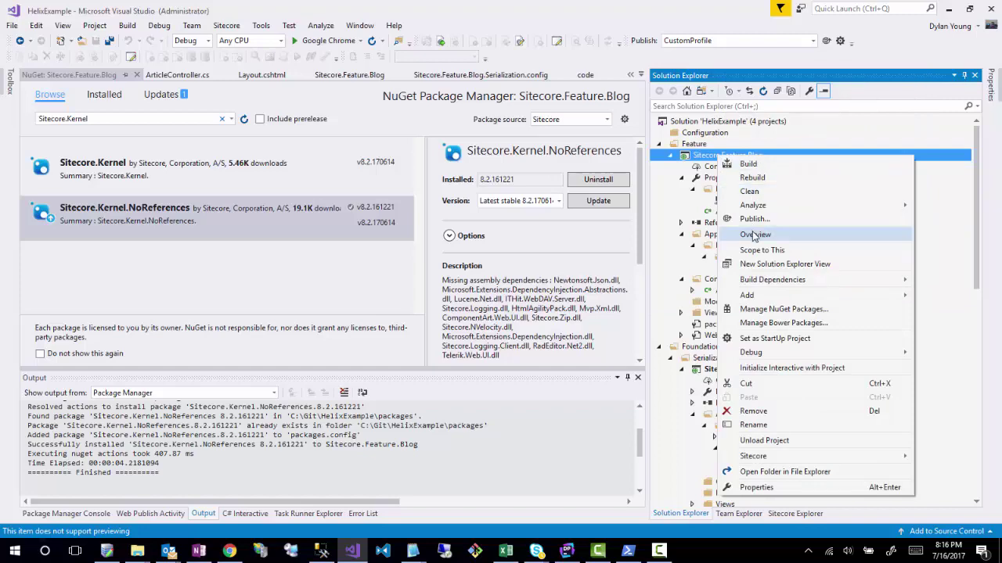
{"action": "mouse_move", "coordinate": [756, 297]}
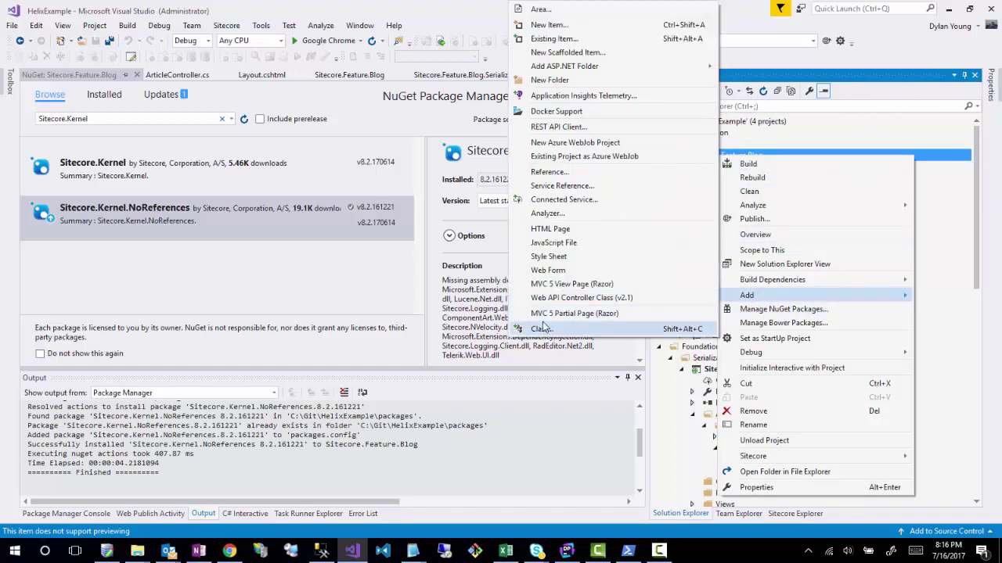
{"action": "left_click", "coordinate": [549, 80]}
{"action": "type", "text": "View"}
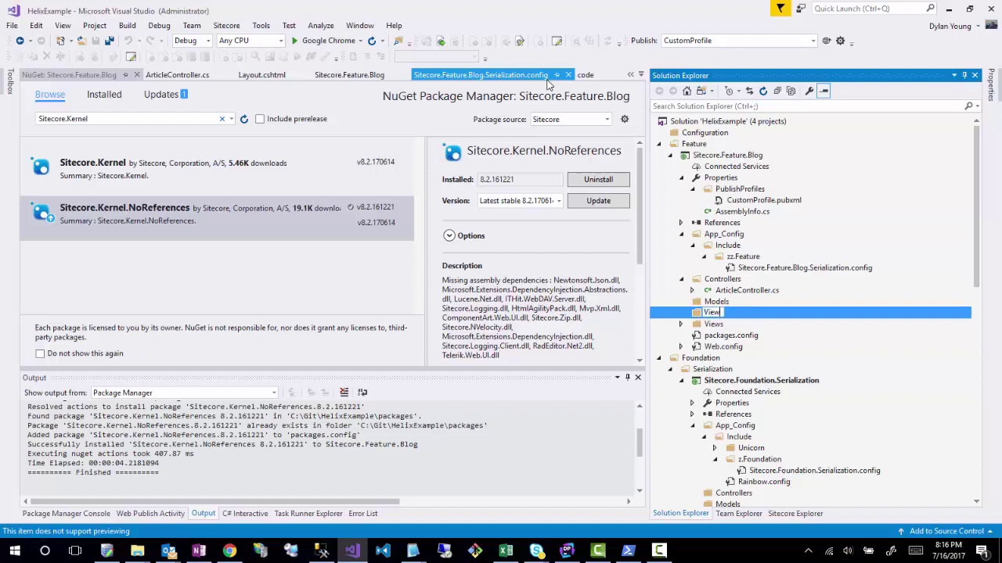
{"action": "type", "text": "Models"}
{"action": "key", "text": "Return"}
{"action": "left_click", "coordinate": [717, 305]}
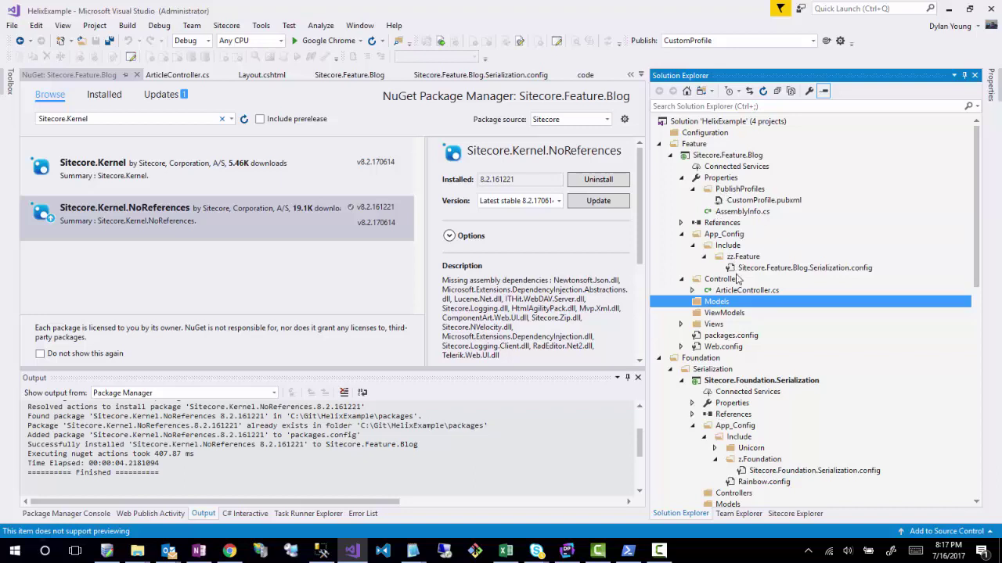
- Open ArticleController.cs and add a folder named Article inside the Views folder of the Sitecore.Feature.Blog project
{"action": "left_click", "coordinate": [682, 235]}
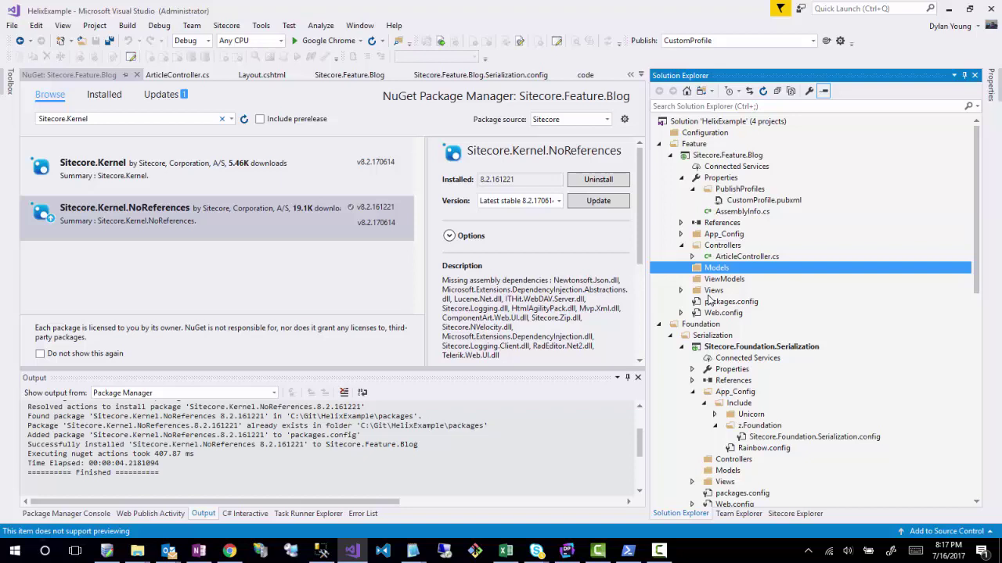
{"action": "double_click", "coordinate": [733, 258]}
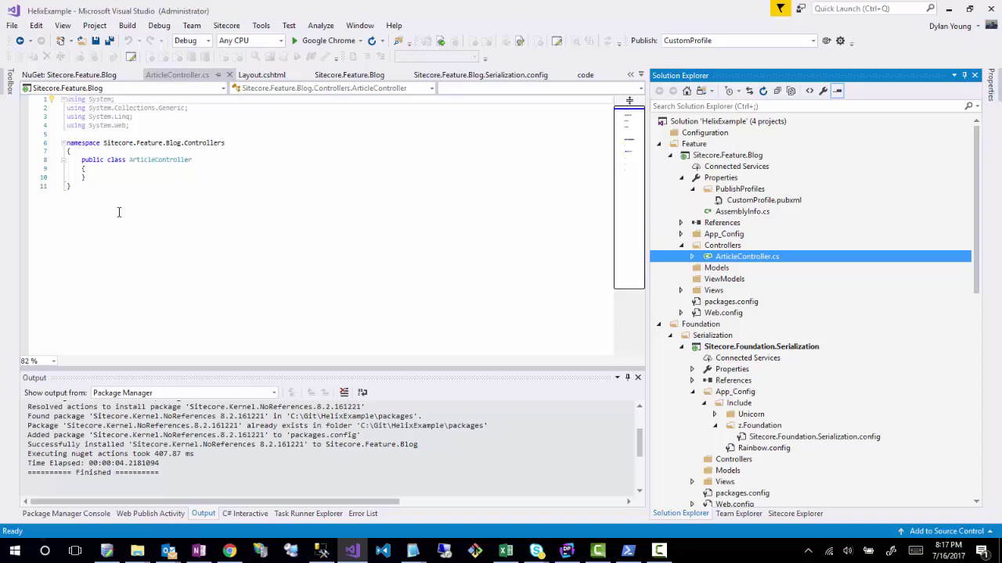
{"action": "left_click", "coordinate": [681, 291]}
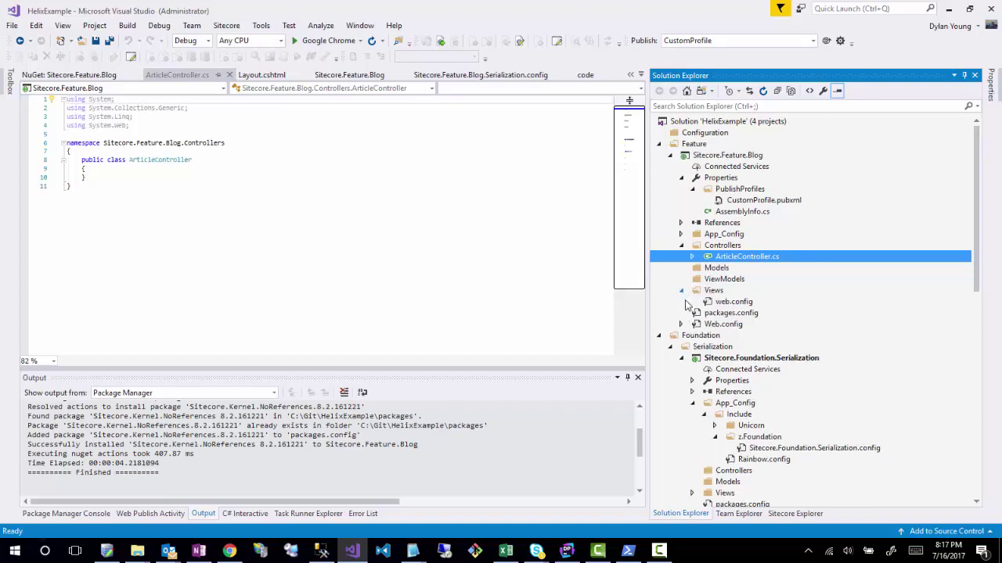
{"action": "left_click", "coordinate": [712, 294]}
{"action": "right_click", "coordinate": [712, 296]}
{"action": "mouse_move", "coordinate": [740, 359]}
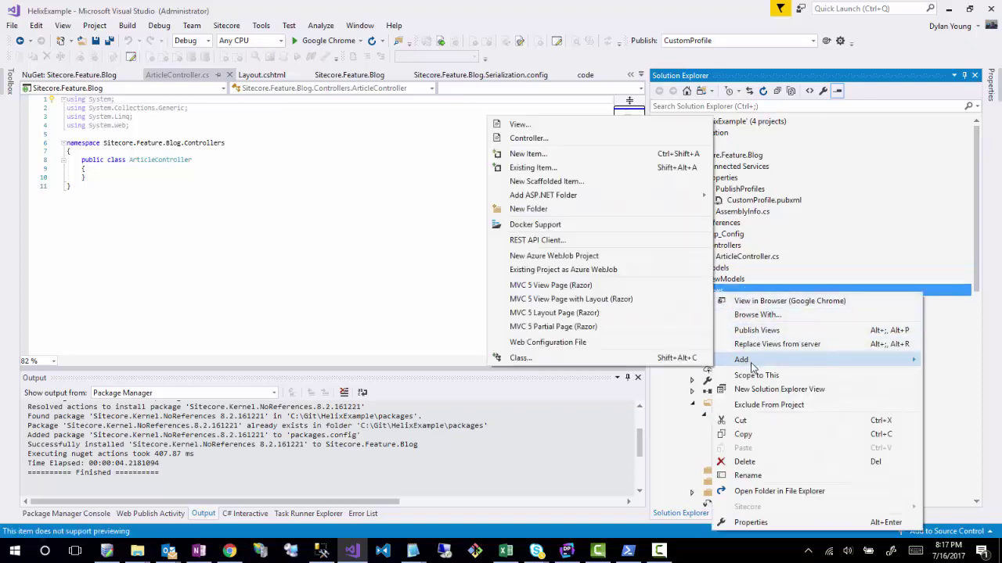
{"action": "left_click", "coordinate": [528, 209]}
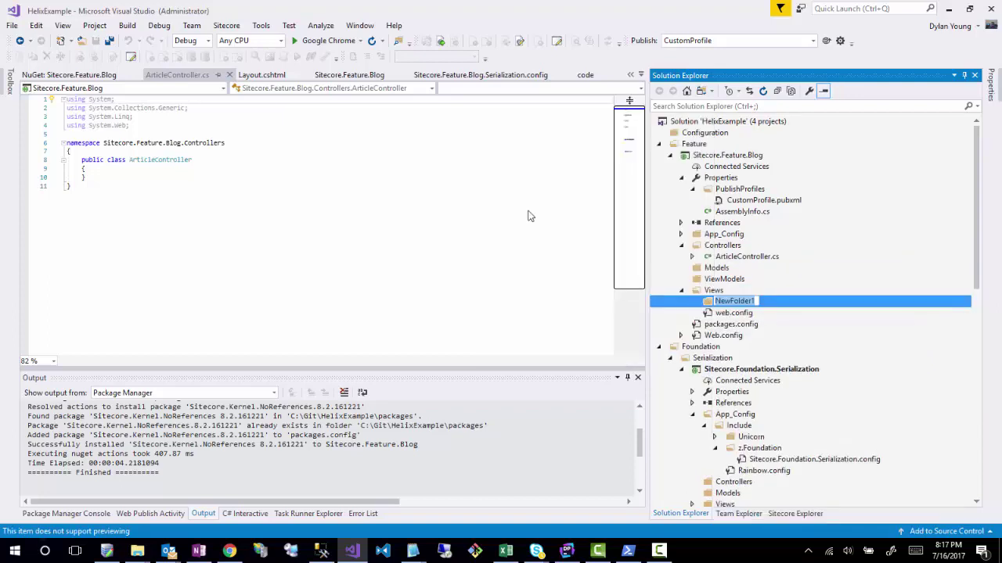
{"action": "type", "text": "Article"}
{"action": "key", "text": "Return"}
{"action": "right_click", "coordinate": [716, 303]}
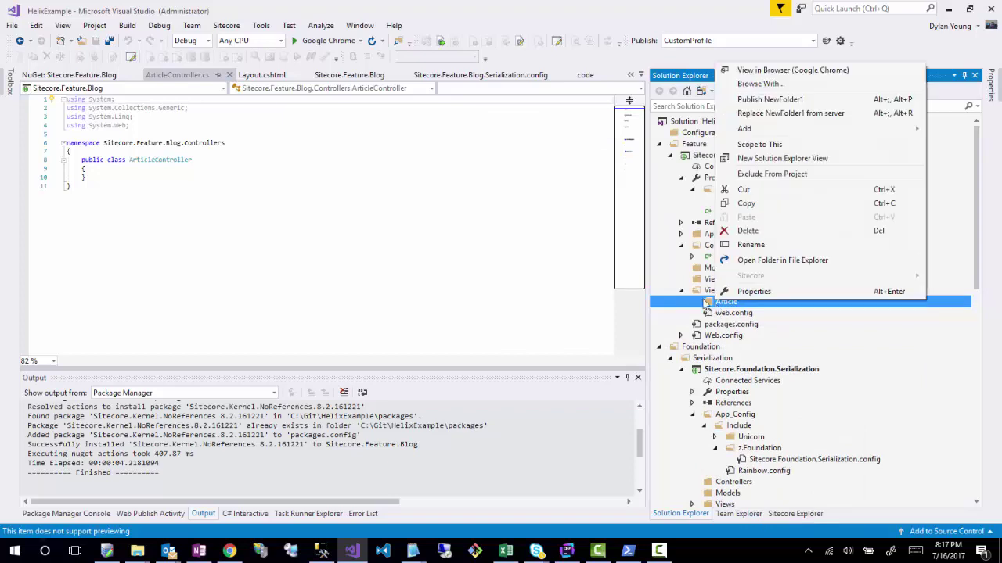
{"action": "key", "text": "Escape"}
- Add an empty public constructor to the ArticleController class using the ctor snippet
{"action": "left_click", "coordinate": [109, 185]}
{"action": "left_click", "coordinate": [109, 171]}
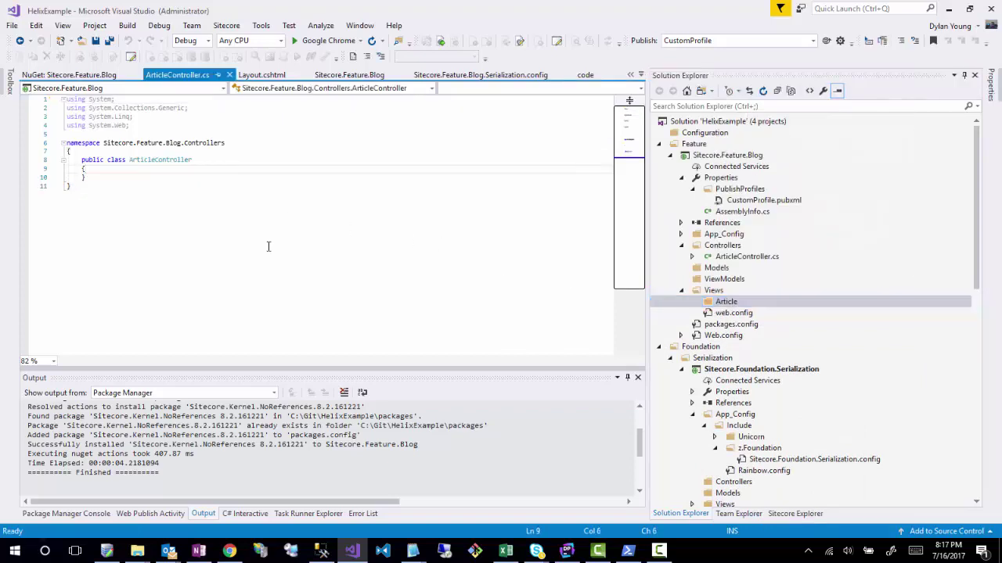
{"action": "key", "text": "Return"}
{"action": "type", "text": "ctor"}
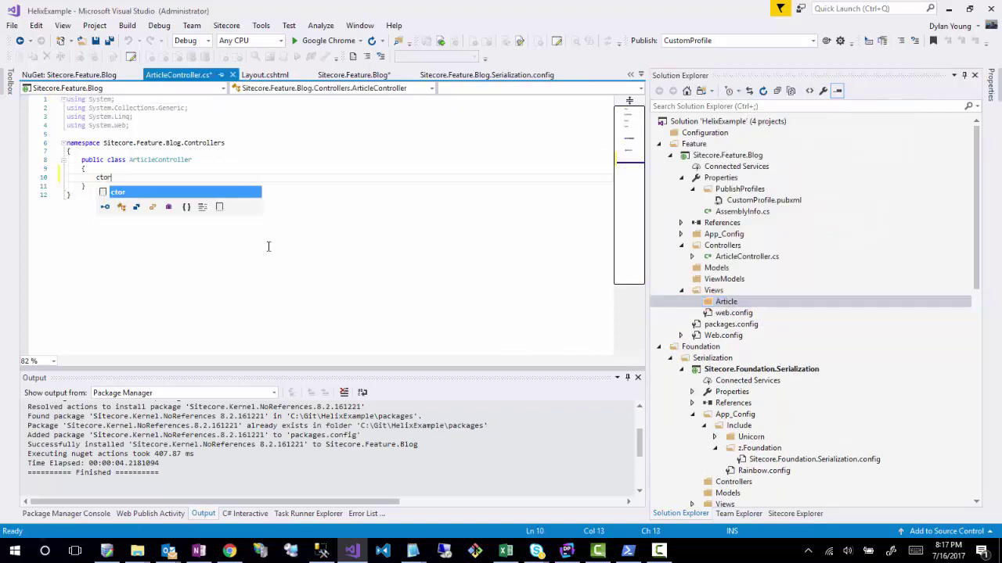
{"action": "key", "text": "Tab"}
{"action": "key", "text": "Tab"}
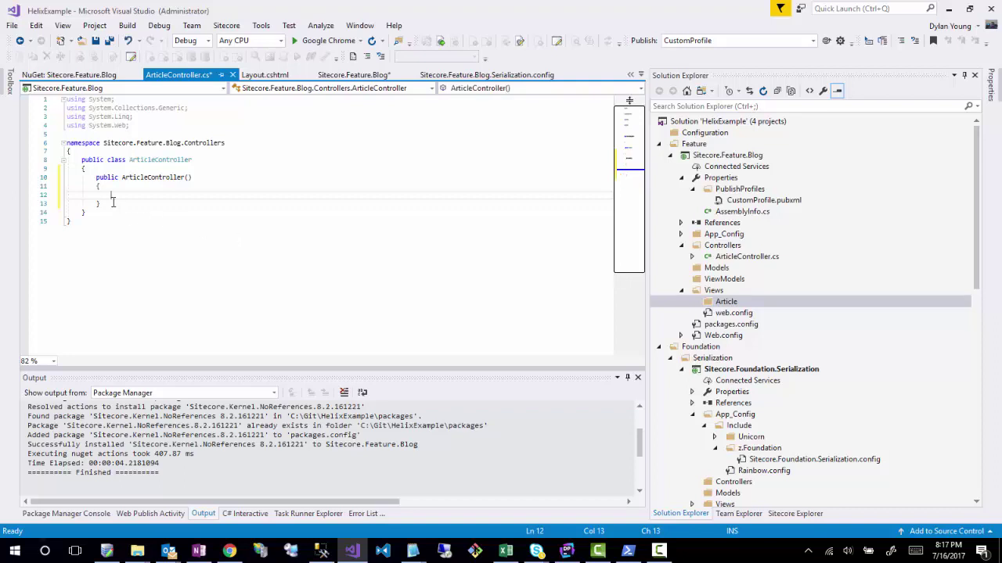
- Add a public ActionResult method named ArticleList with an empty body below the constructor
{"action": "left_click", "coordinate": [113, 203]}
{"action": "key", "text": "Return"}
{"action": "key", "text": "Return"}
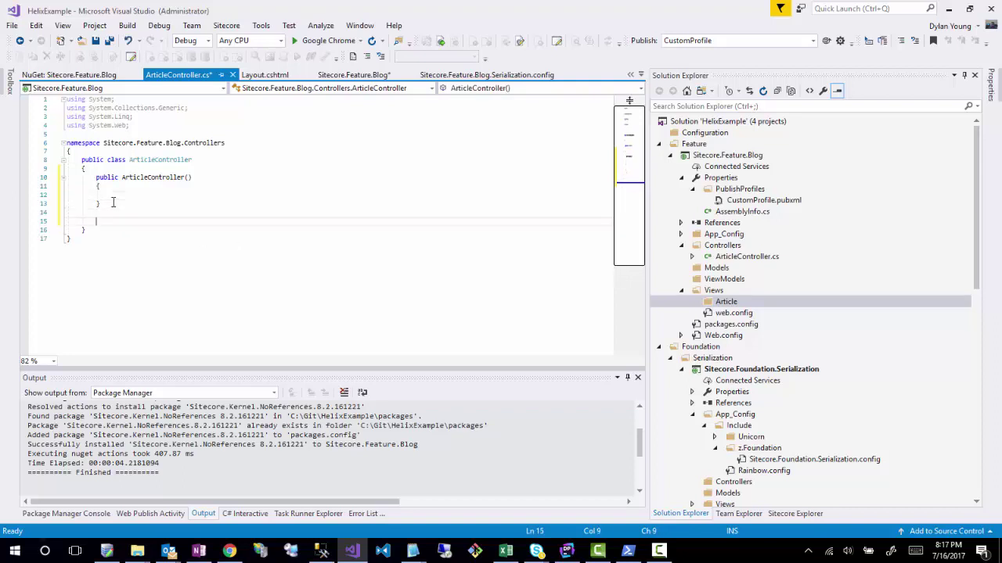
{"action": "type", "text": "public ActionResult"}
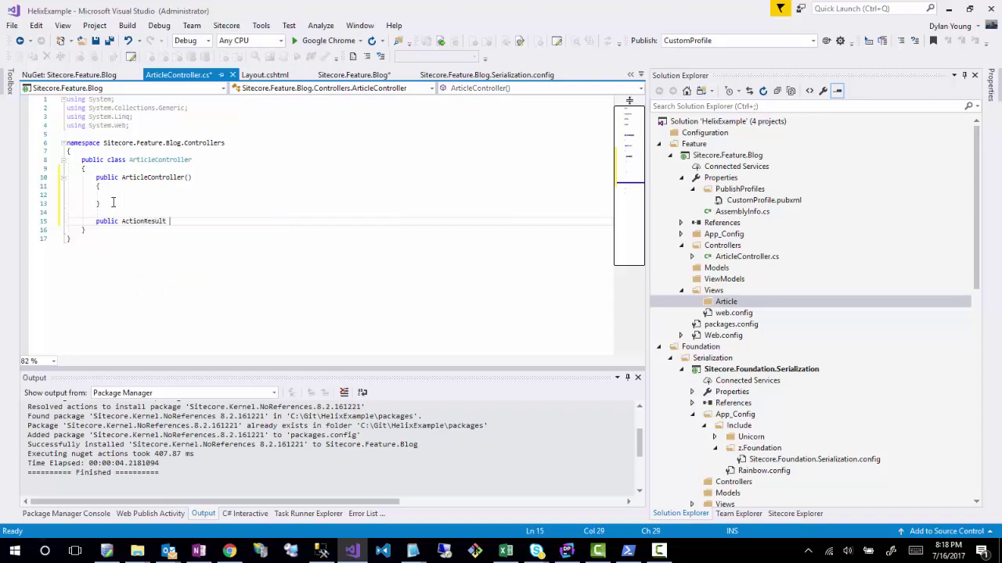
{"action": "type", "text": " ArticleList()"}
{"action": "key", "text": "Return"}
{"action": "type", "text": "{"}
{"action": "key", "text": "Return"}
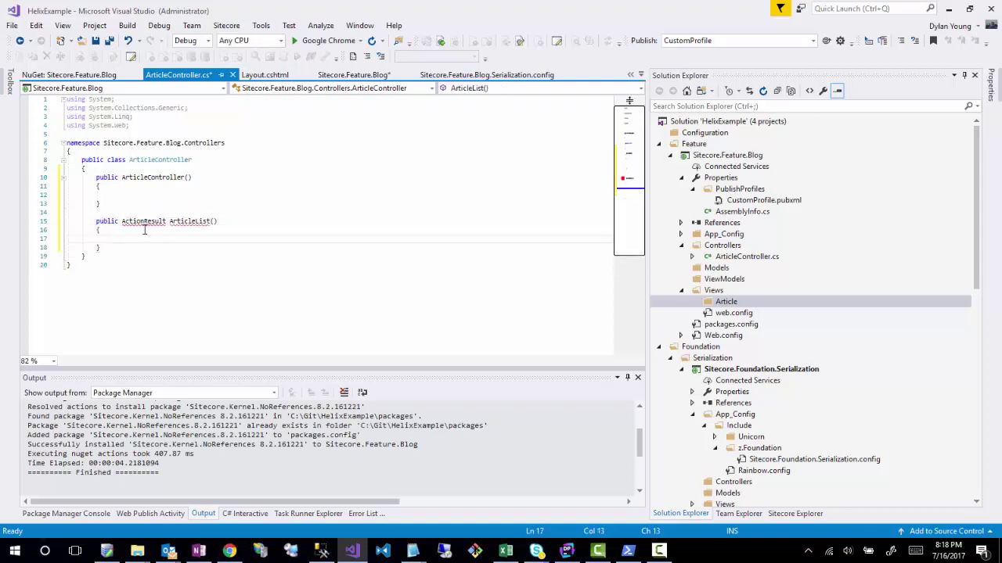
- Resolve the ActionResult type by importing the System.Web.Mvc namespace
{"action": "left_click", "coordinate": [144, 222]}
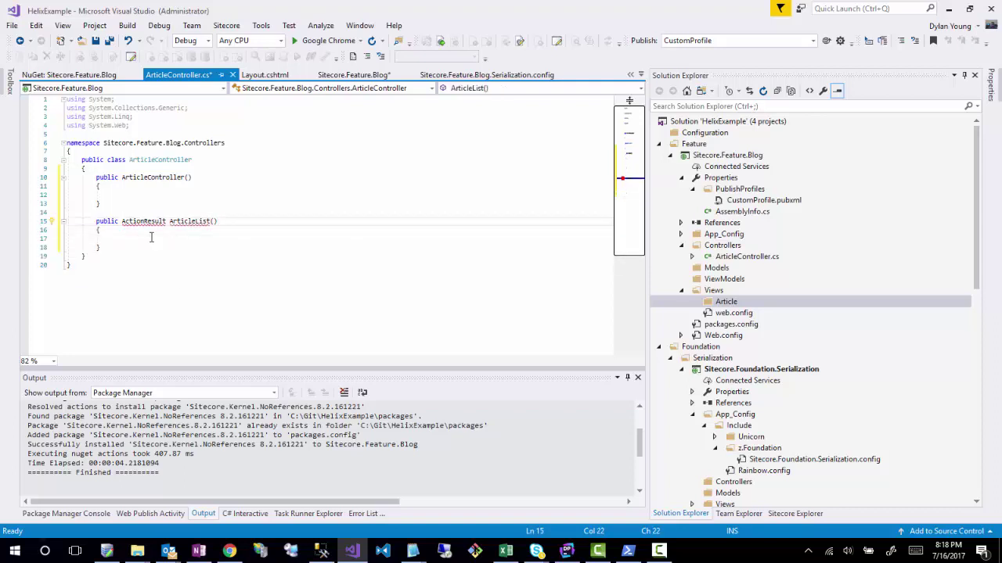
{"action": "key", "text": "ctrl+period"}
{"action": "key", "text": "Return"}
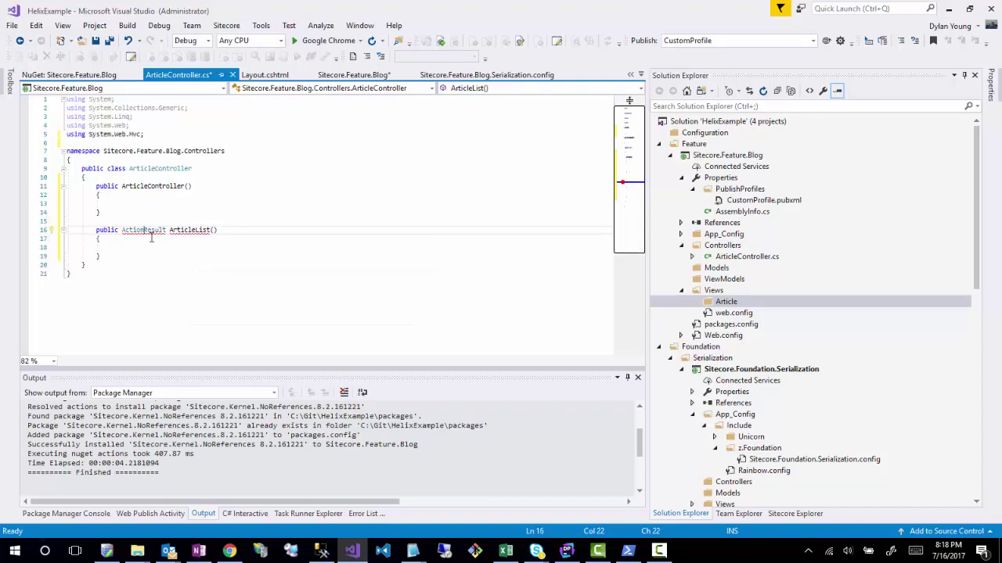
- Write the beginning of the return statement, "return View", in the body of the ArticleList method
{"action": "left_click", "coordinate": [119, 247]}
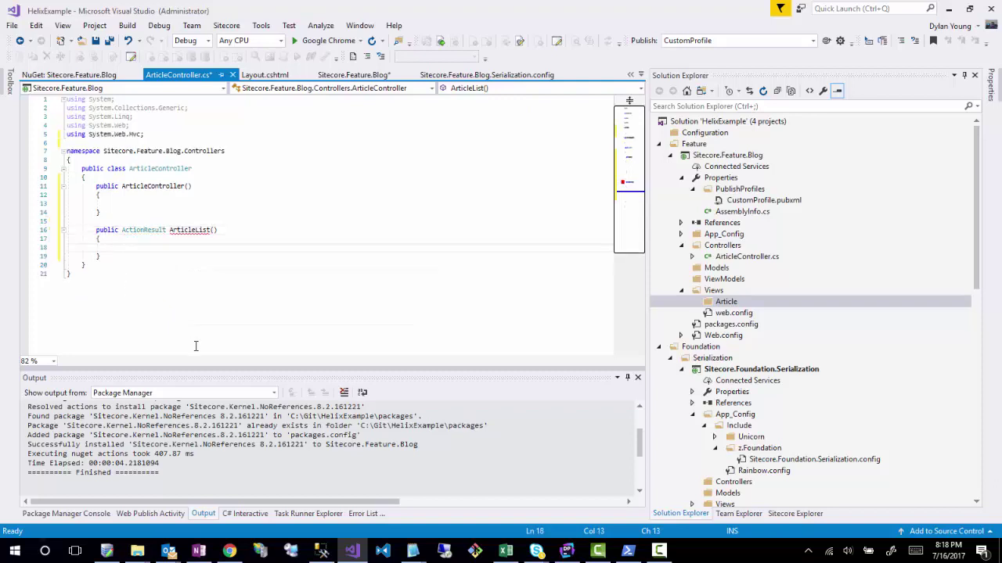
{"action": "type", "text": "return ViewContext()"}
{"action": "key", "text": "BackSpace"}
{"action": "key", "text": "BackSpace"}
{"action": "key", "text": "BackSpace"}
{"action": "key", "text": "BackSpace"}
{"action": "key", "text": "BackSpace"}
{"action": "key", "text": "BackSpace"}
{"action": "key", "text": "BackSpace"}
{"action": "key", "text": "ctrl+period"}
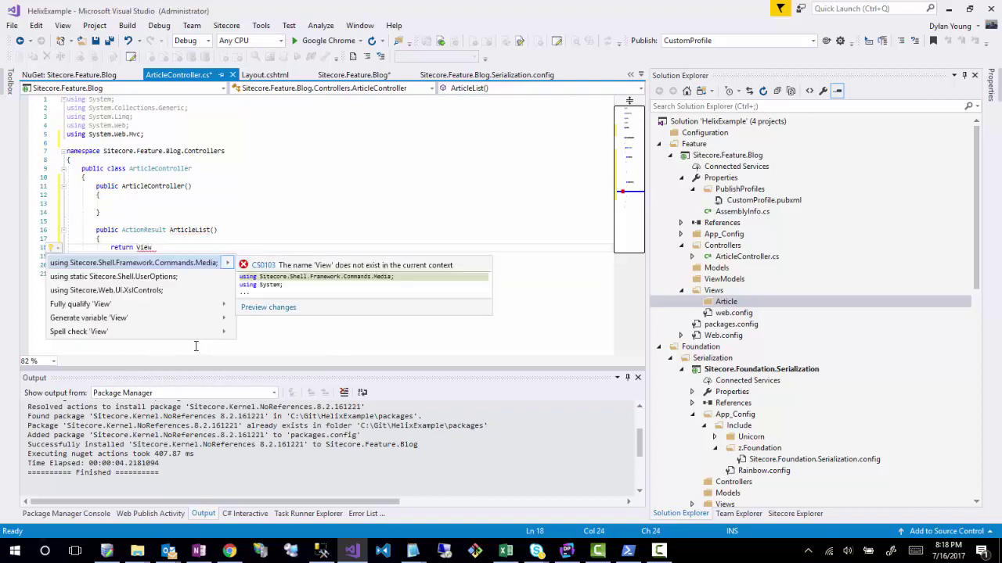
{"action": "key", "text": "Down"}
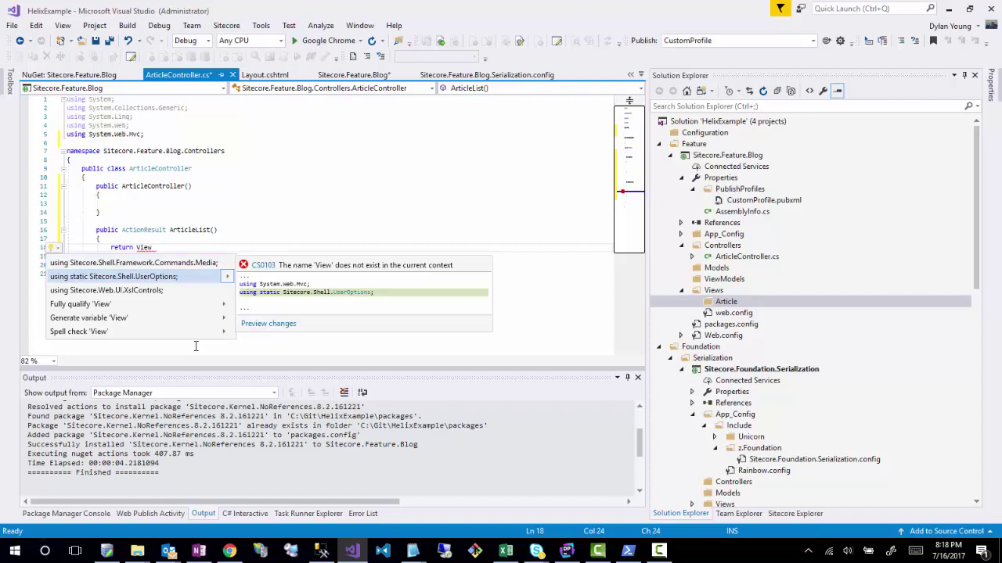
{"action": "key", "text": "Up"}
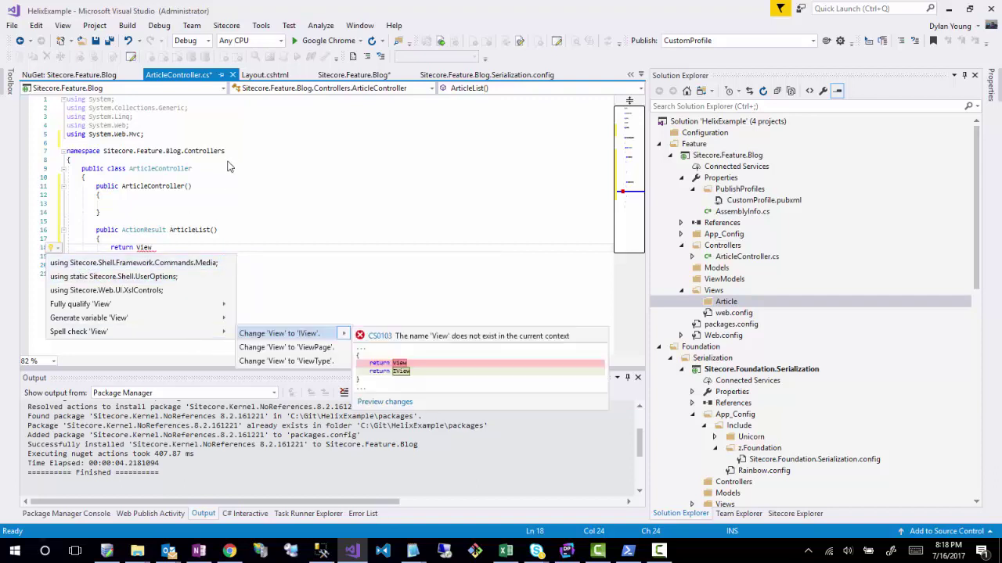
- Make ArticleController inherit from Controller and complete the ArticleList statement as "return View();"
{"action": "left_click", "coordinate": [230, 169]}
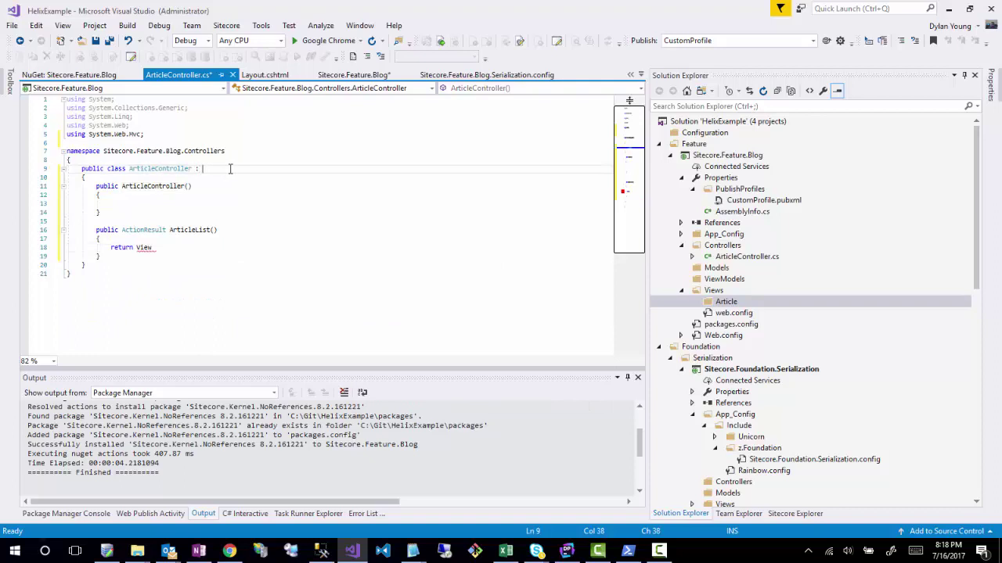
{"action": "type", "text": ": Controller"}
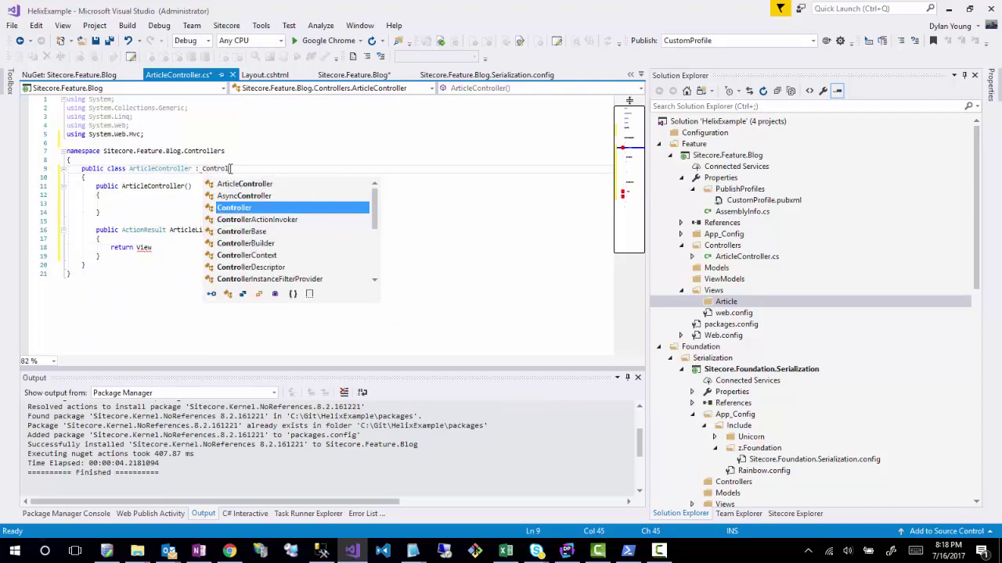
{"action": "left_click", "coordinate": [163, 249]}
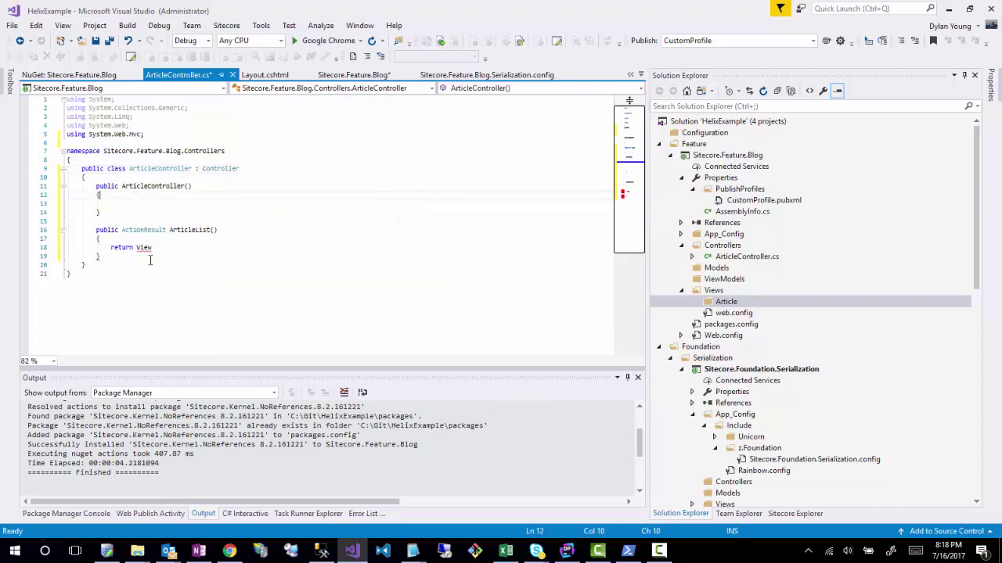
{"action": "type", "text": "();"}
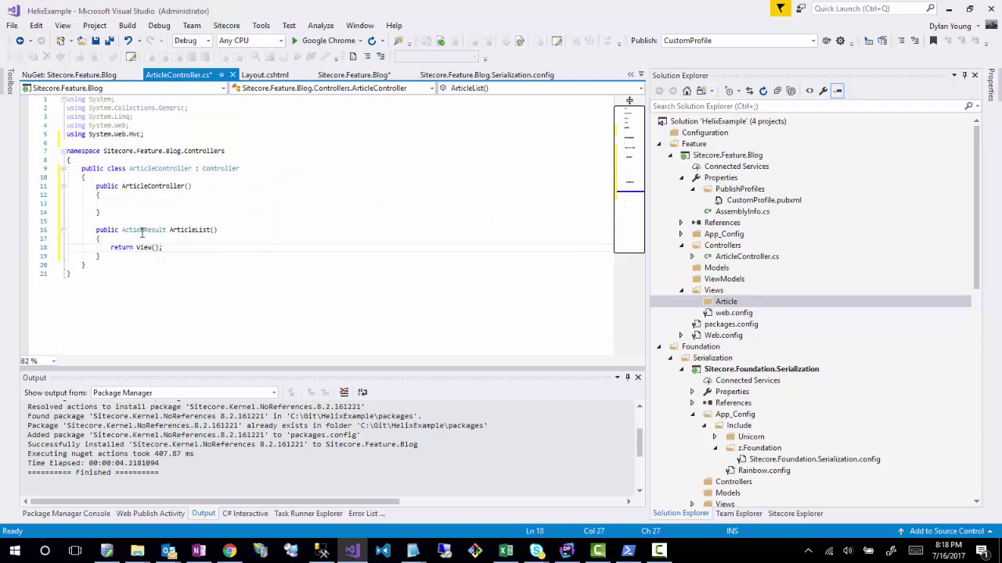
- Add a public ActionResult method named ArticleDisplay that returns View() below ArticleList, and save the controller file
{"action": "left_click", "coordinate": [118, 255]}
{"action": "key", "text": "Return"}
{"action": "key", "text": "Return"}
{"action": "type", "text": "public A"}
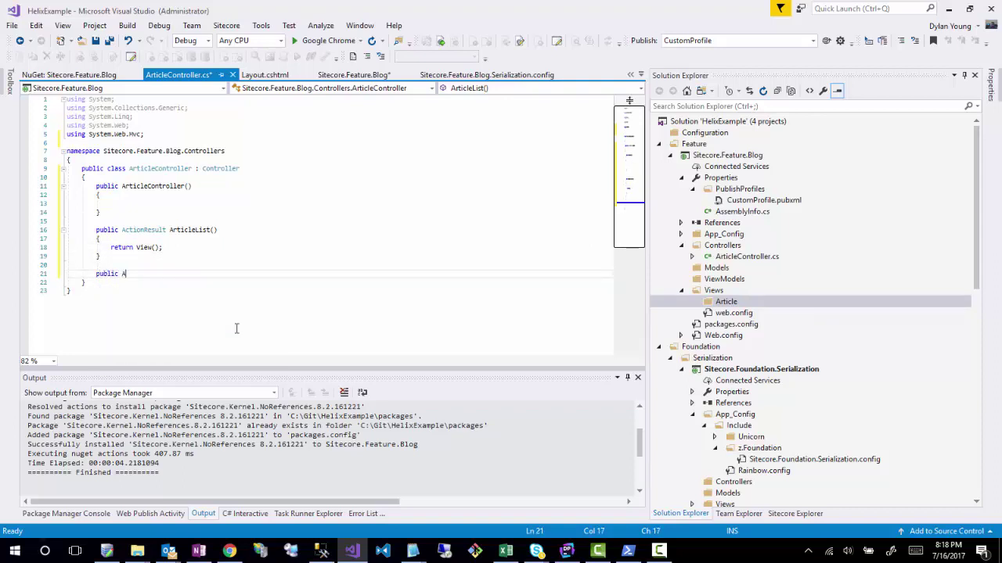
{"action": "type", "text": "ctionResult ArticleDi"}
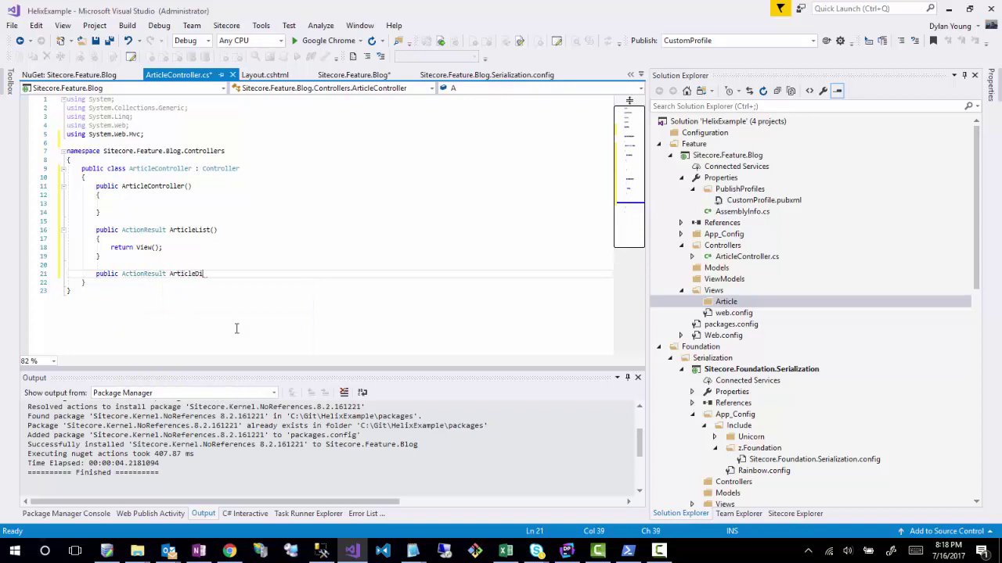
{"action": "type", "text": "splay()"}
{"action": "key", "text": "Return"}
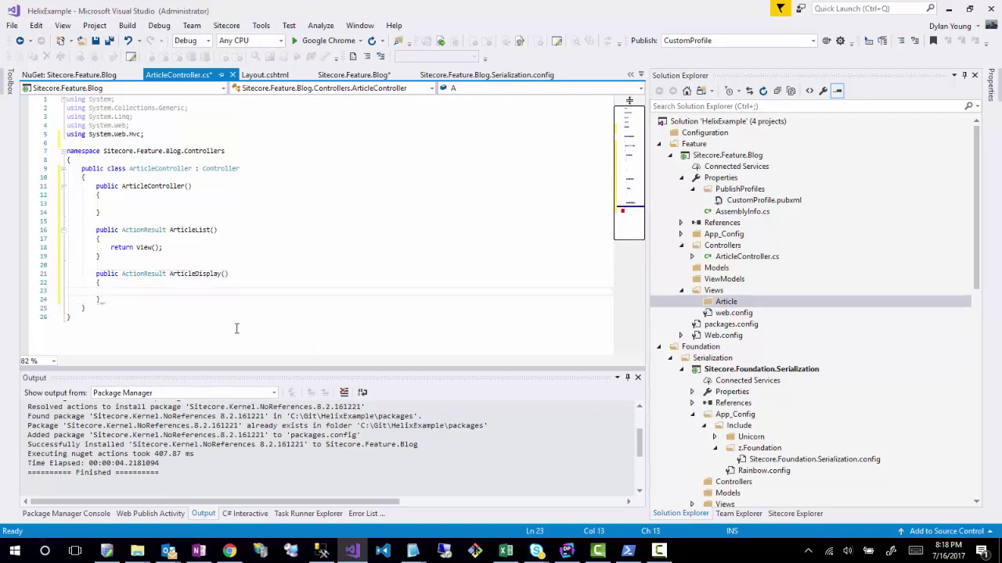
{"action": "type", "text": "{"}
{"action": "key", "text": "Return"}
{"action": "type", "text": "return View();"}
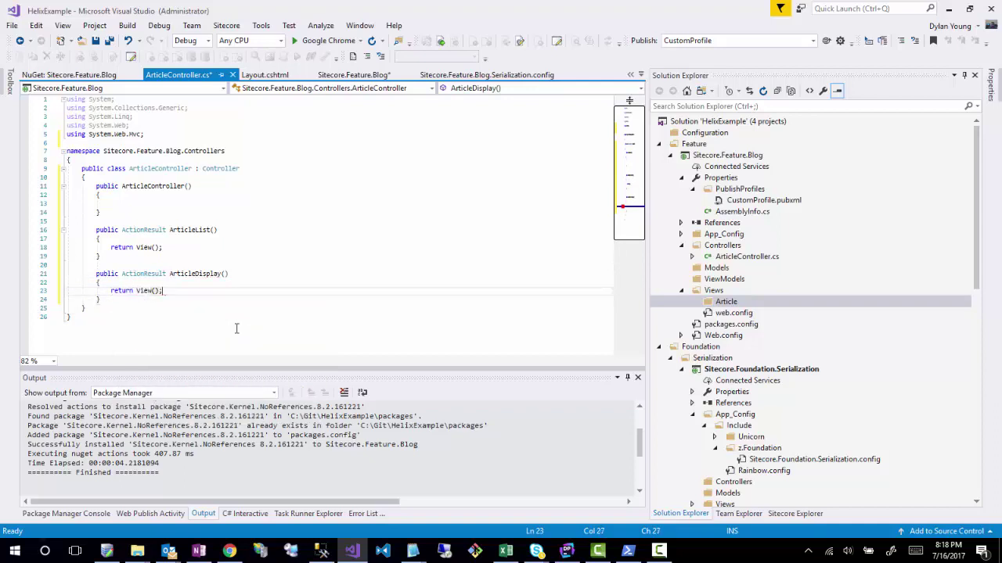
{"action": "key", "text": "ctrl+s"}
{"action": "scroll", "coordinate": [794, 391], "scroll_direction": "down", "scroll_amount": 2}
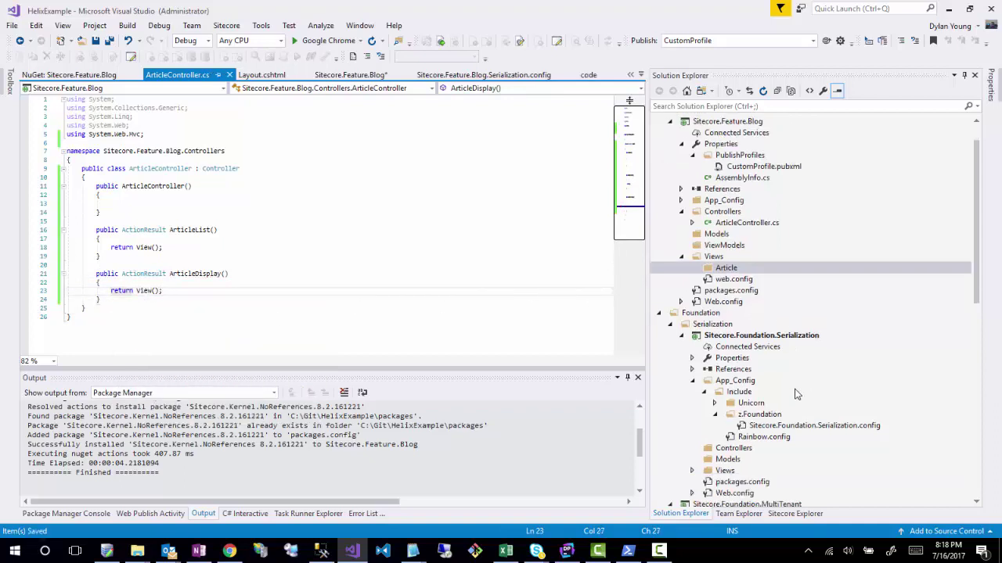
{"action": "scroll", "coordinate": [795, 391], "scroll_direction": "up", "scroll_amount": 2}
{"action": "right_click", "coordinate": [724, 301]}
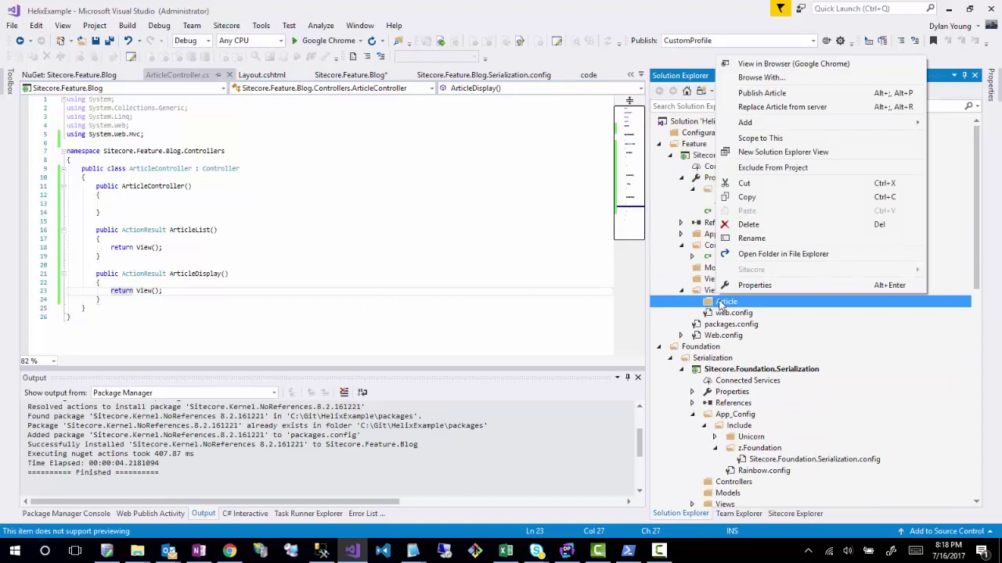
{"action": "mouse_move", "coordinate": [775, 123]}
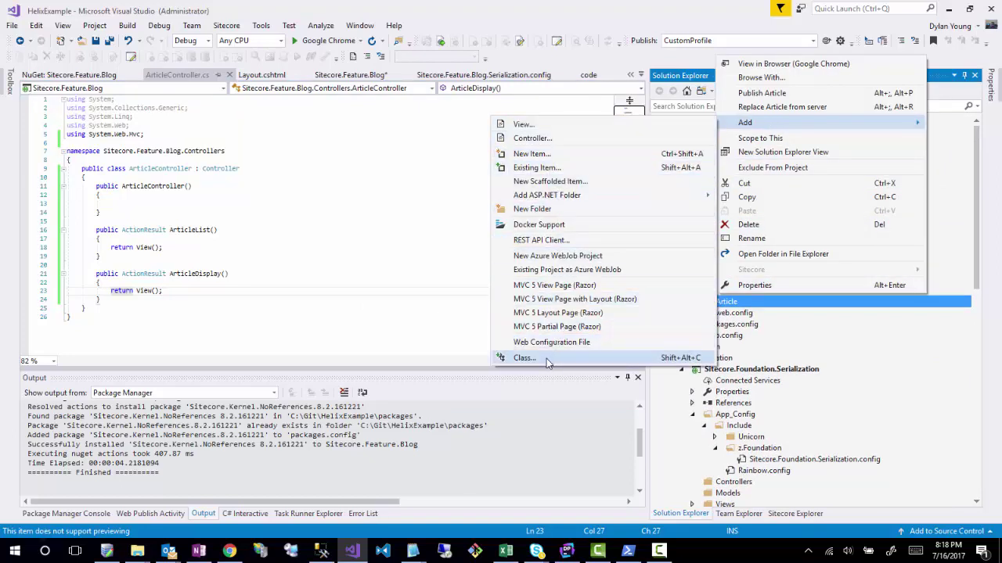
{"action": "left_click", "coordinate": [175, 229]}
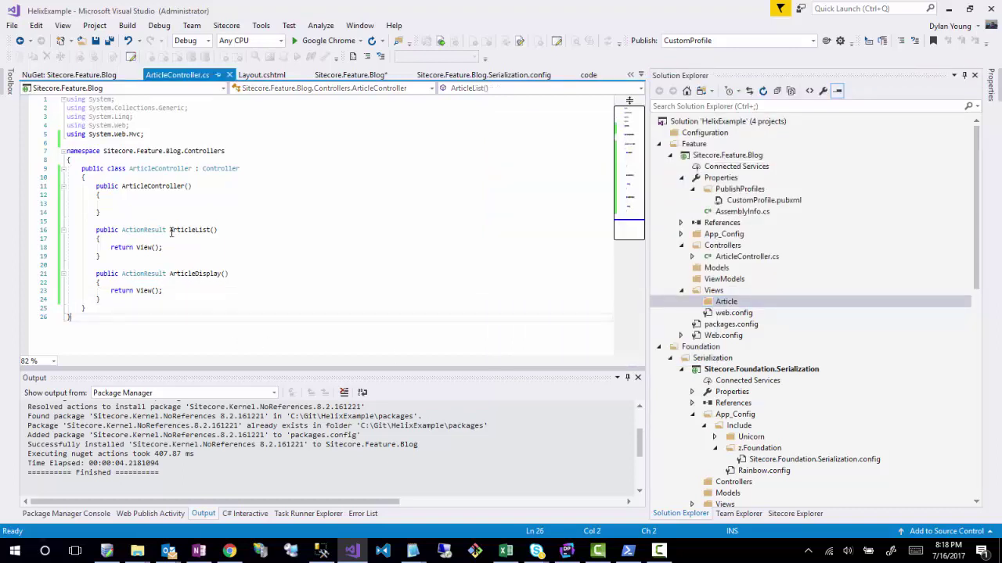
- Rename the ArticleList action method to List in ArticleController.cs
{"action": "double_click", "coordinate": [176, 230]}
{"action": "left_click", "coordinate": [180, 230]}
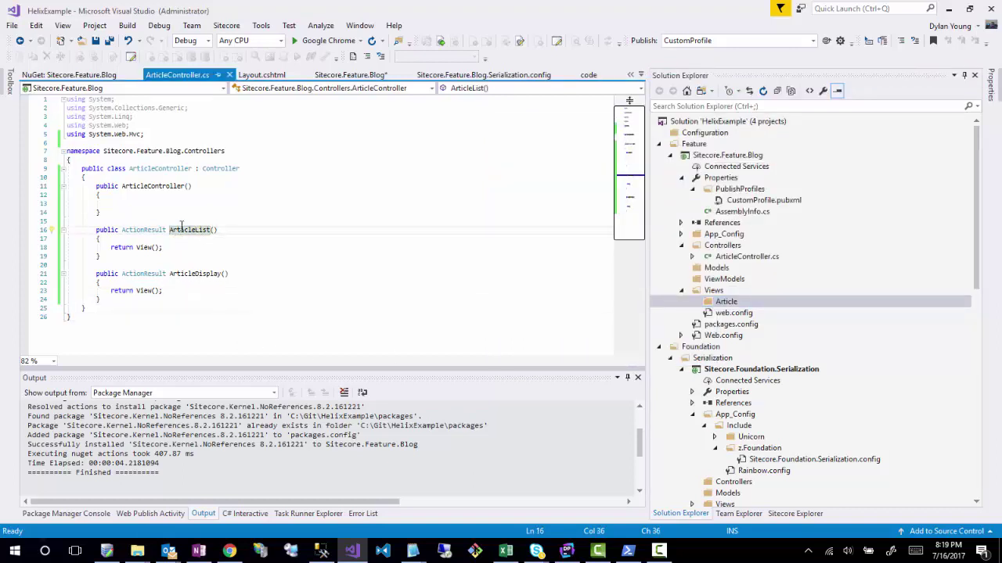
{"action": "left_click_drag", "start_coordinate": [195, 230], "coordinate": [166, 232]}
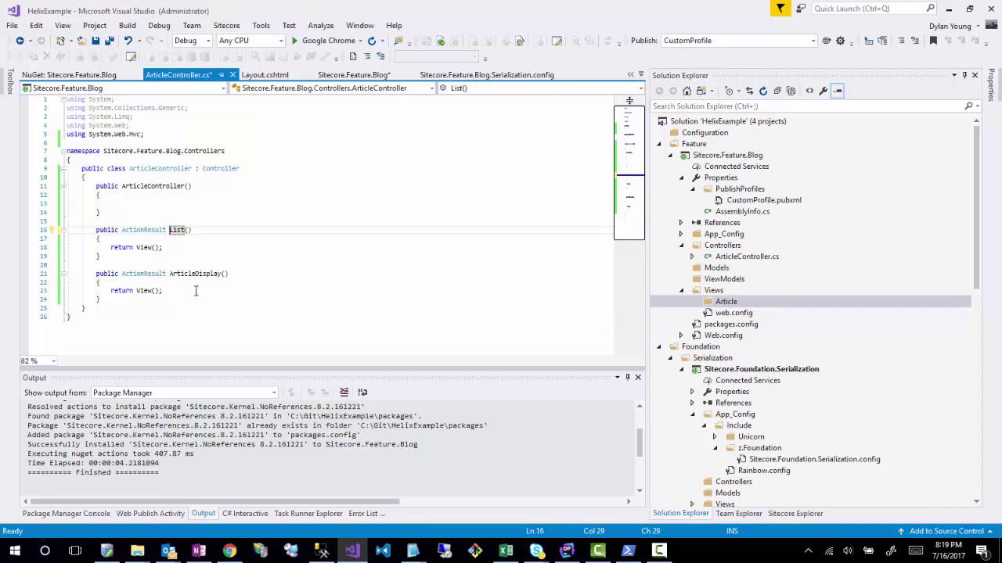
- Rename the ArticleDisplay action method to Display and save ArticleController.cs
{"action": "left_click", "coordinate": [171, 276]}
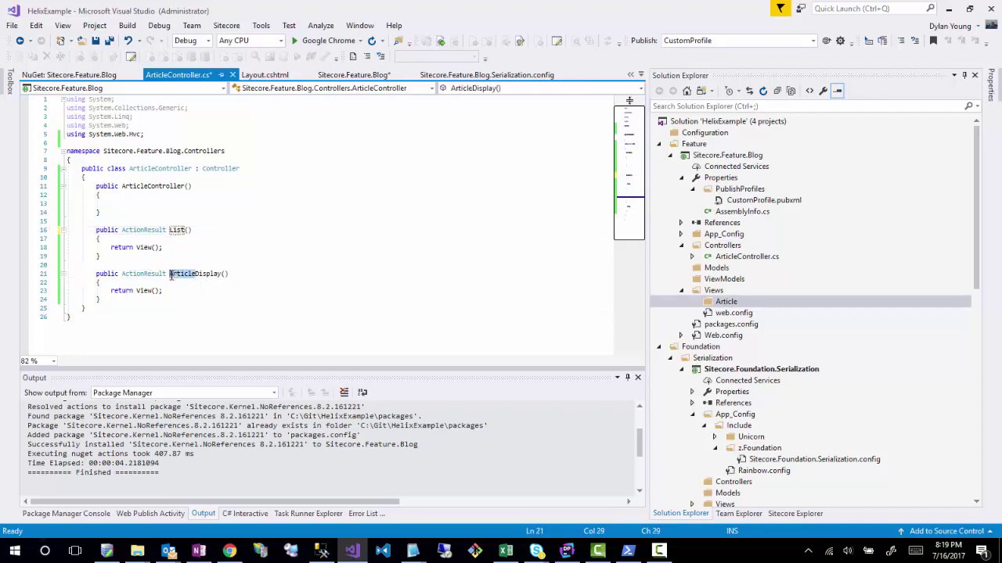
{"action": "right_click", "coordinate": [172, 277]}
{"action": "left_click", "coordinate": [155, 315]}
{"action": "left_click_drag", "start_coordinate": [196, 274], "coordinate": [171, 274]}
{"action": "key", "text": "BackSpace"}
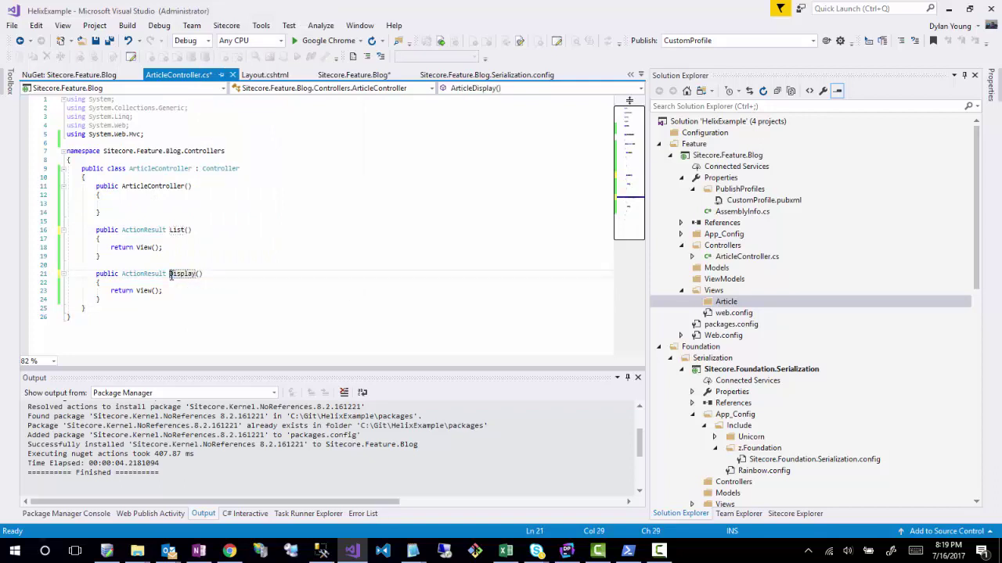
{"action": "left_click", "coordinate": [207, 304]}
{"action": "key", "text": "ctrl+s"}
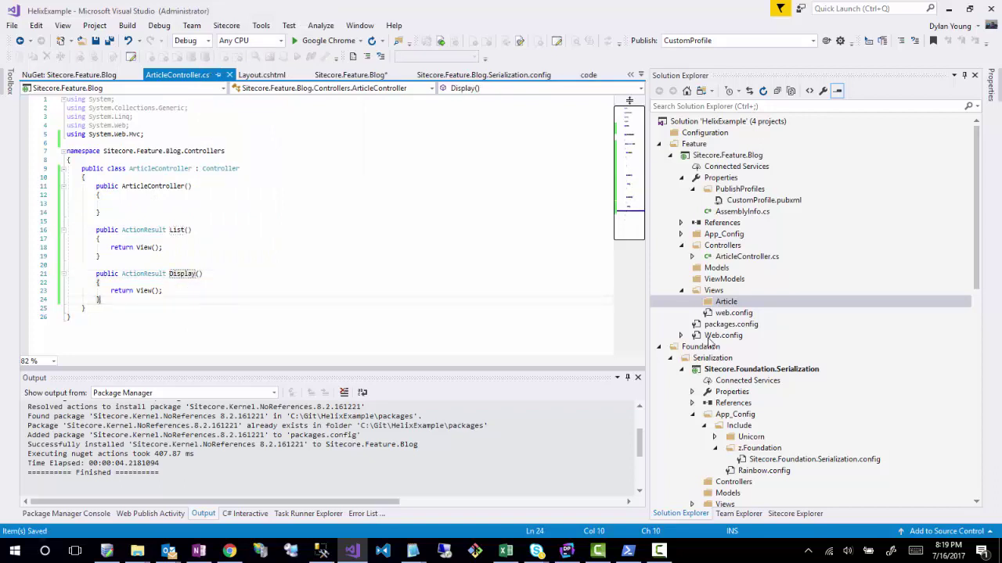
- Add an MVC 5 partial page named List.cshtml to the Views/Article folder of Sitecore.Feature.Blog
{"action": "right_click", "coordinate": [742, 304]}
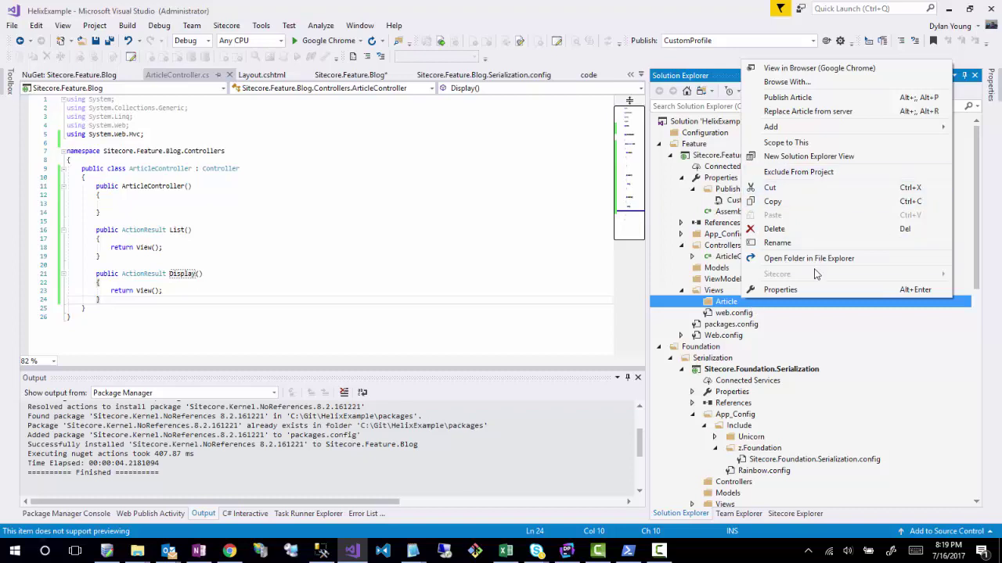
{"action": "mouse_move", "coordinate": [771, 126]}
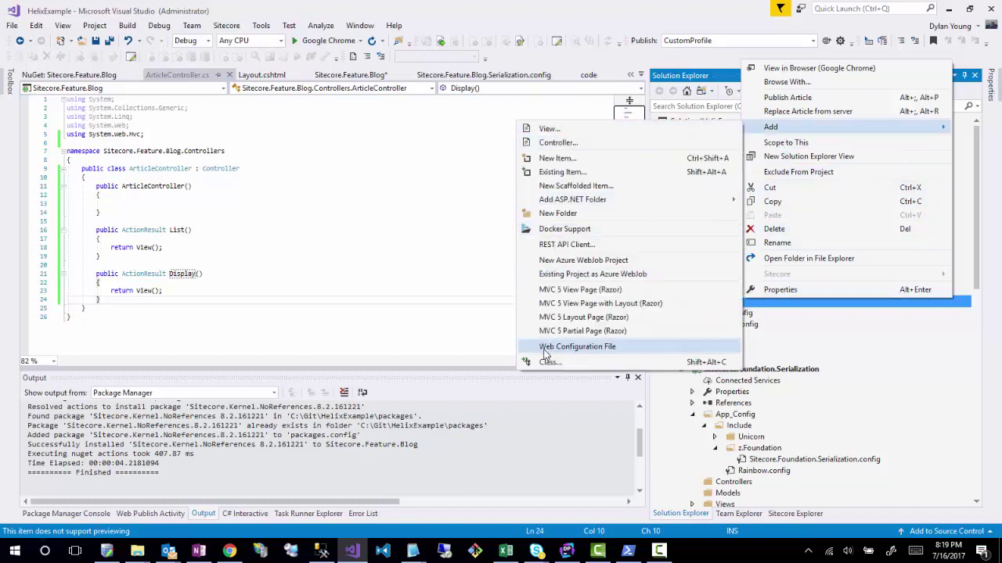
{"action": "left_click", "coordinate": [559, 331]}
{"action": "type", "text": "List"}
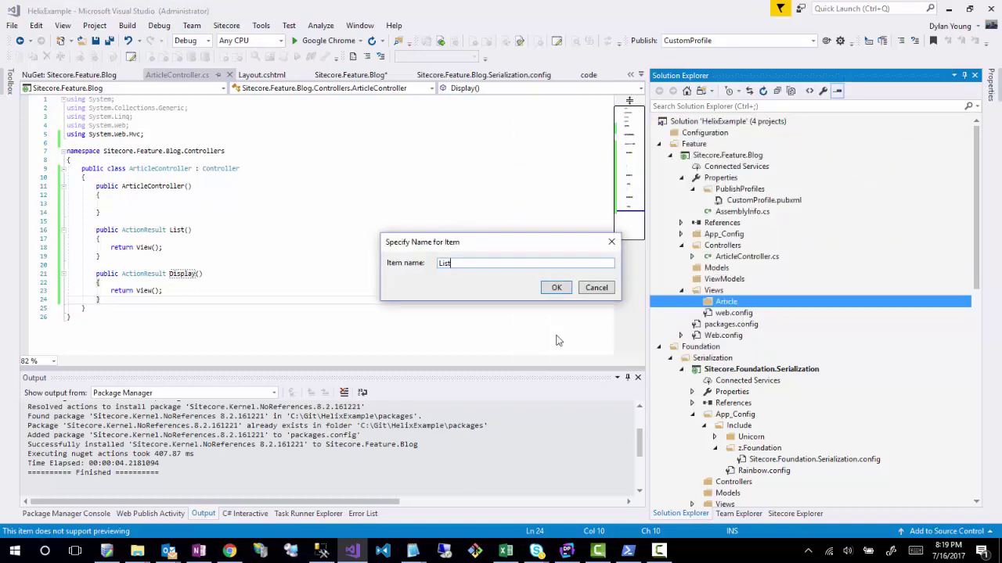
{"action": "type", "text": ".cshtml"}
{"action": "key", "text": "Return"}
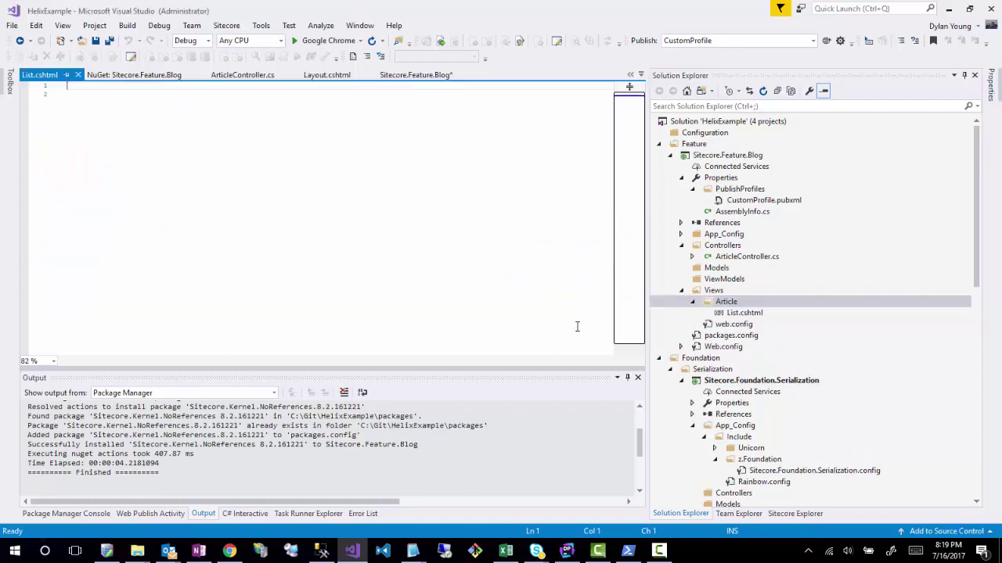
- Add an MVC 5 partial page named Display.cshtml to the Views/Article folder
{"action": "right_click", "coordinate": [721, 304]}
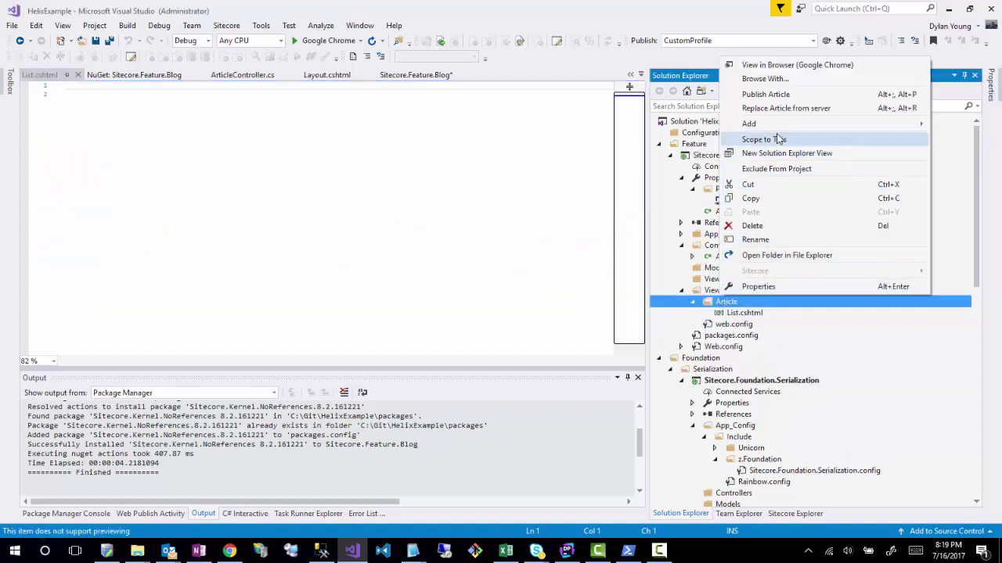
{"action": "mouse_move", "coordinate": [777, 126]}
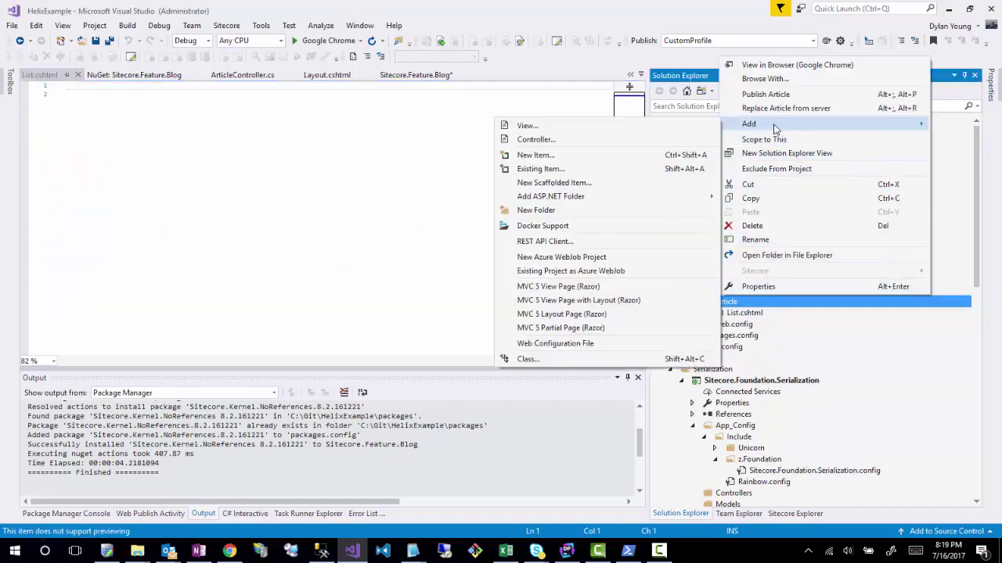
{"action": "left_click", "coordinate": [551, 328]}
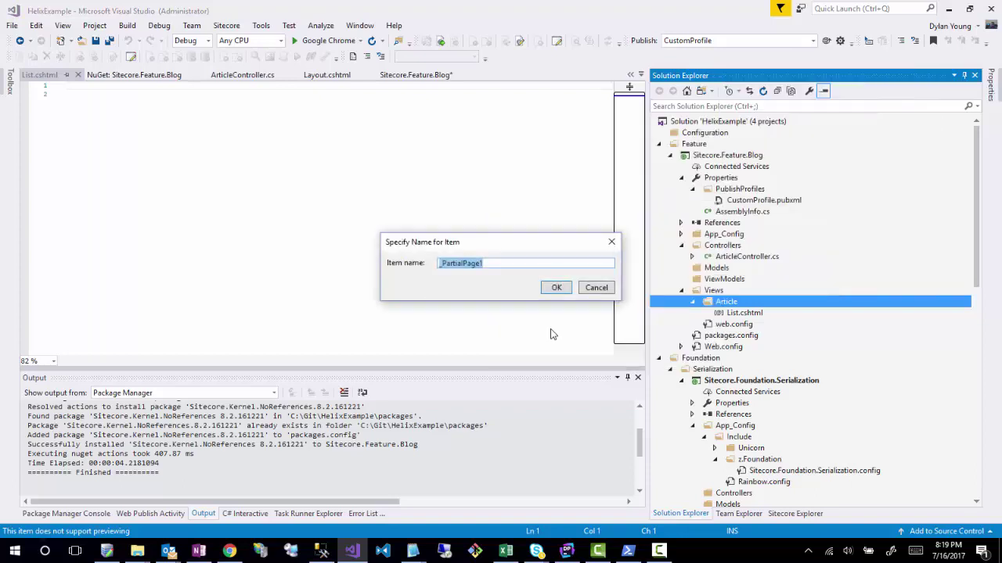
{"action": "type", "text": "Display.cshtml"}
{"action": "left_click", "coordinate": [555, 287]}
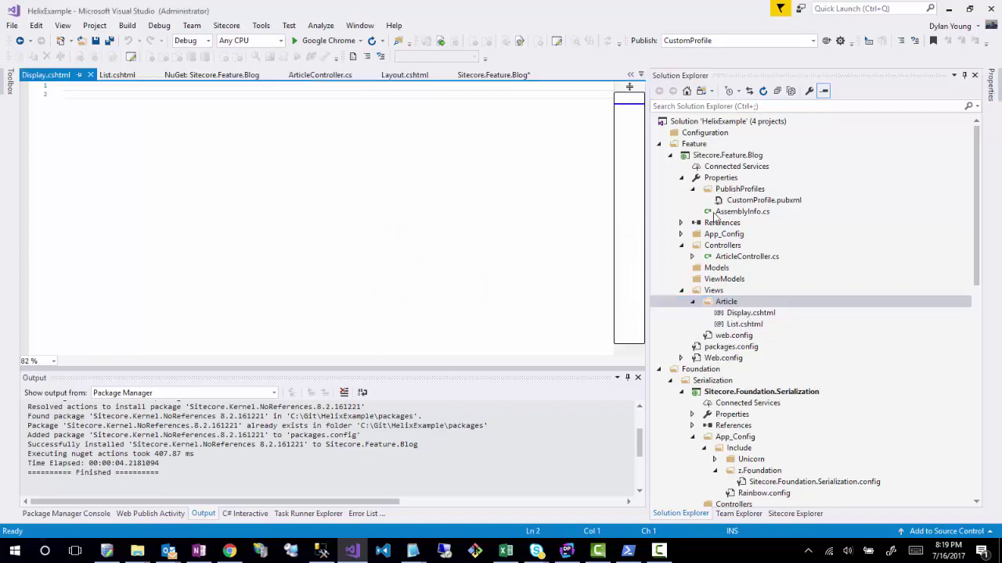
- Open NuGet package management for the Sitecore.Feature.Blog project and search for Sitecore.Mvc
{"action": "right_click", "coordinate": [712, 157]}
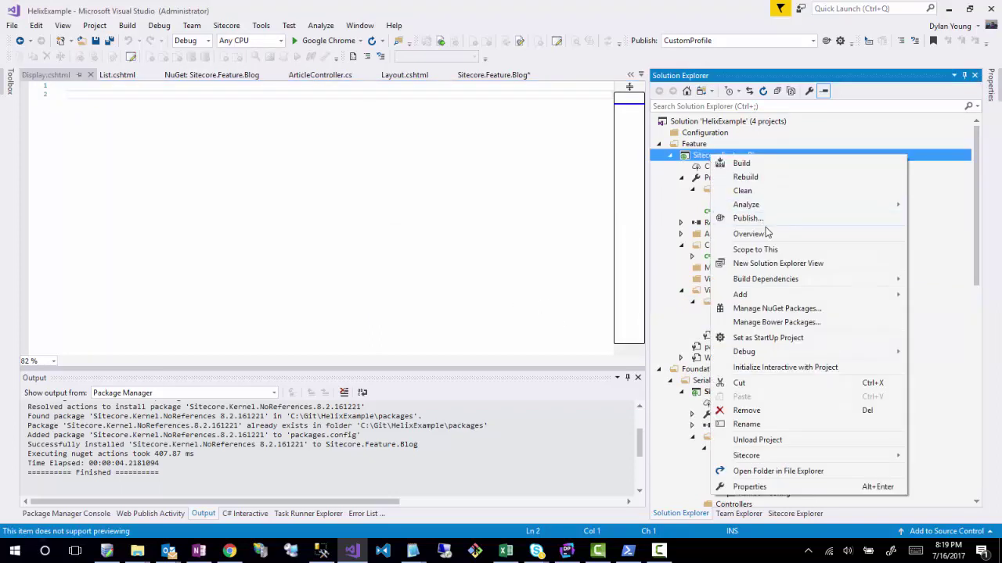
{"action": "mouse_move", "coordinate": [740, 294]}
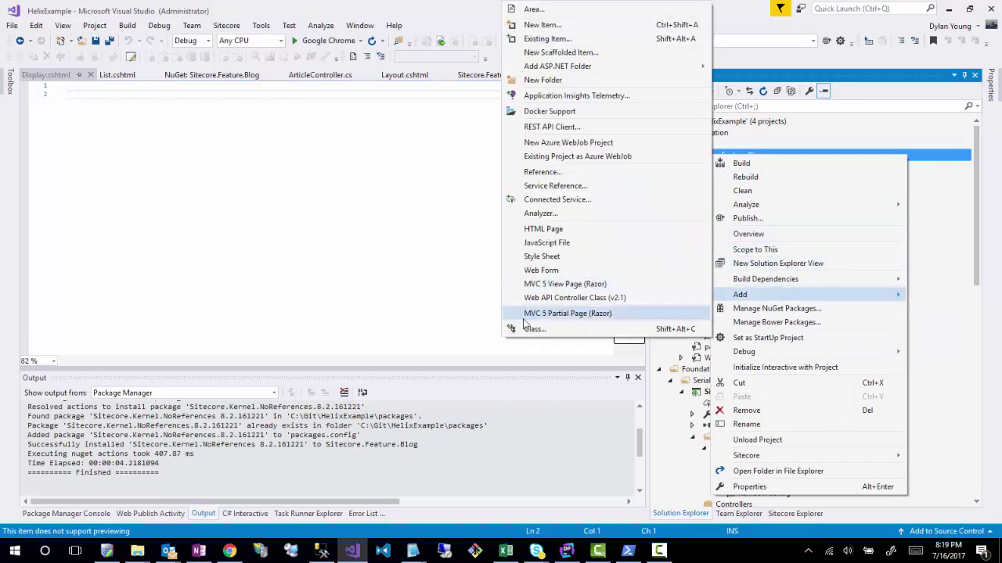
{"action": "left_click", "coordinate": [758, 309]}
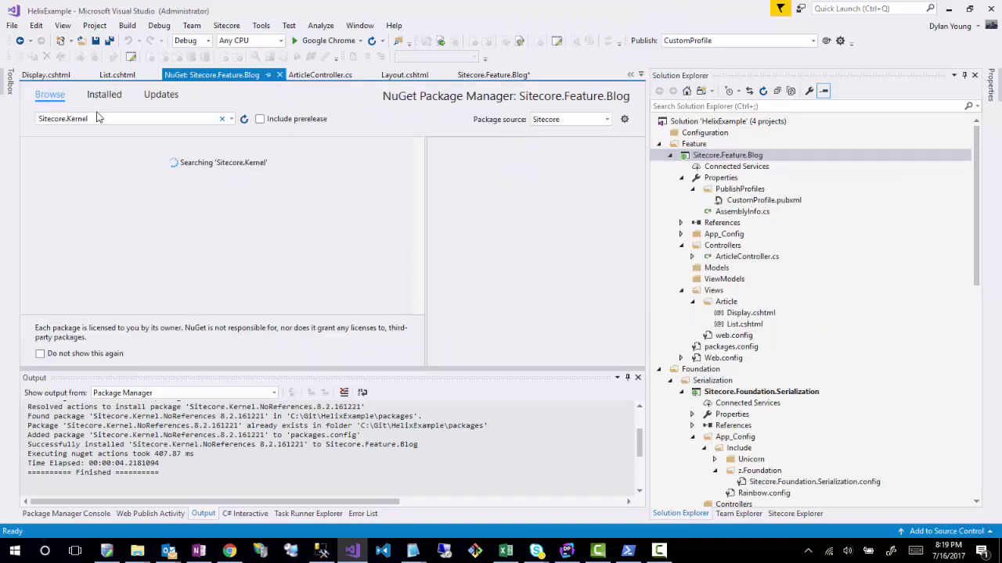
{"action": "left_click", "coordinate": [132, 119]}
{"action": "key", "text": "BackSpace"}
{"action": "key", "text": "BackSpace"}
{"action": "key", "text": "BackSpace"}
{"action": "key", "text": "BackSpace"}
{"action": "key", "text": "BackSpace"}
{"action": "key", "text": "BackSpace"}
{"action": "type", "text": "Mvc"}
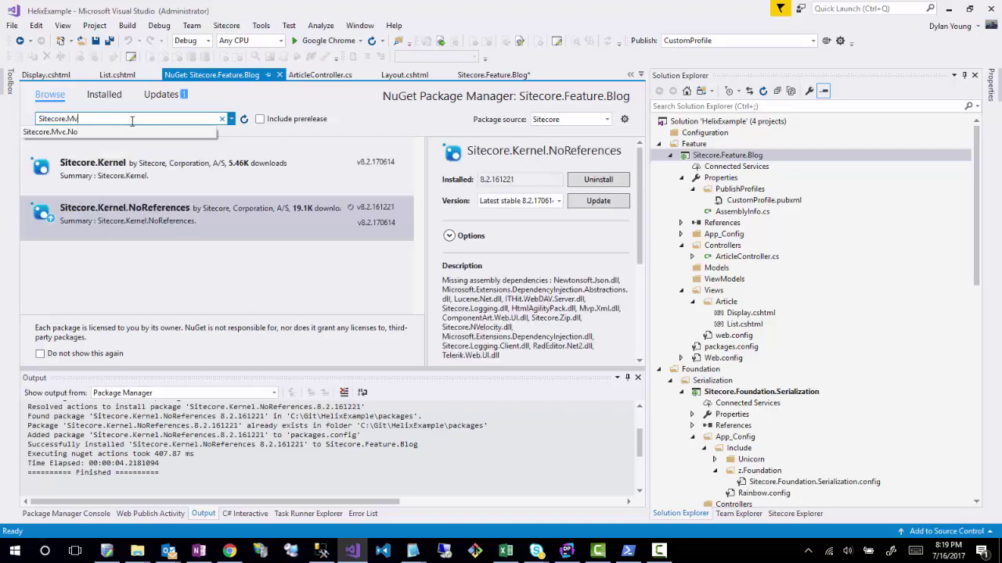
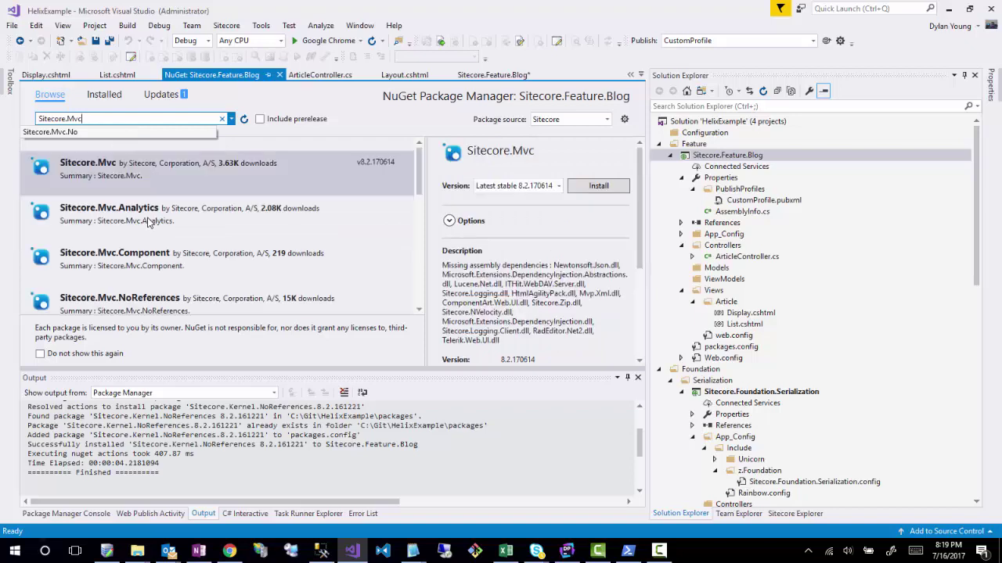
- Install version 8.2.161221 of the Sitecore.Mvc.NoReferences package and close the package manager
{"action": "scroll", "coordinate": [211, 258], "scroll_direction": "down", "scroll_amount": 4}
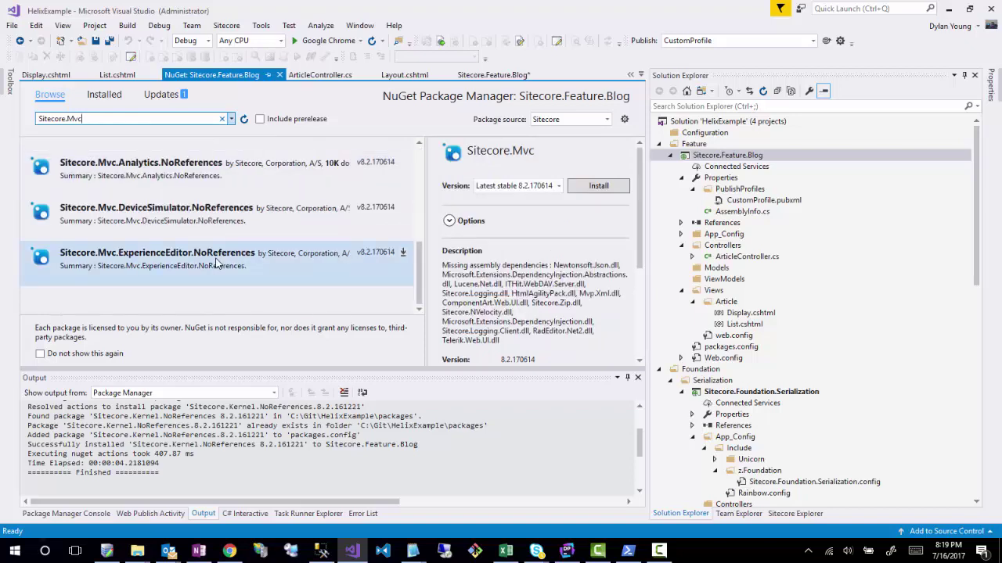
{"action": "scroll", "coordinate": [216, 263], "scroll_direction": "up", "scroll_amount": 4}
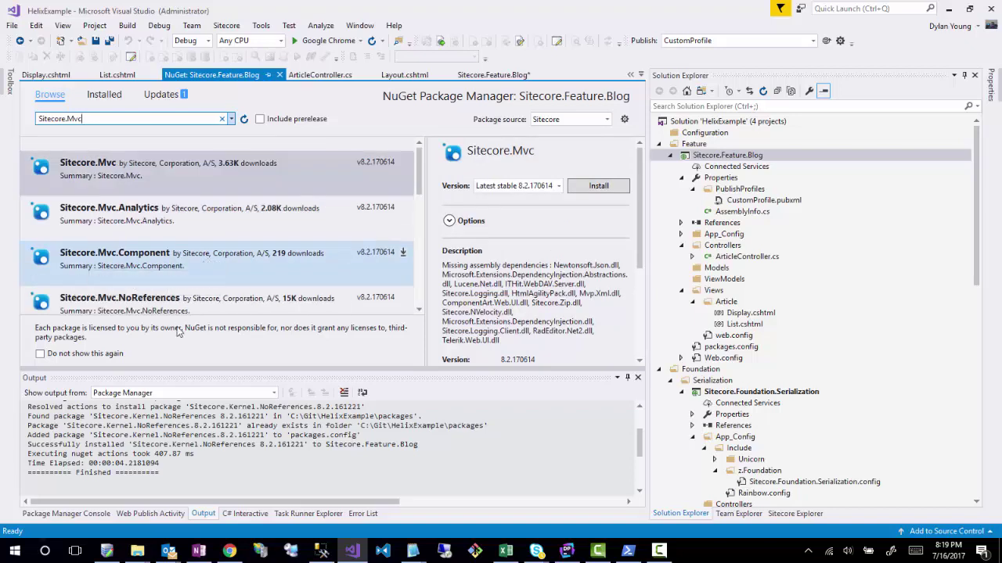
{"action": "left_click", "coordinate": [153, 307]}
{"action": "left_click", "coordinate": [515, 186]}
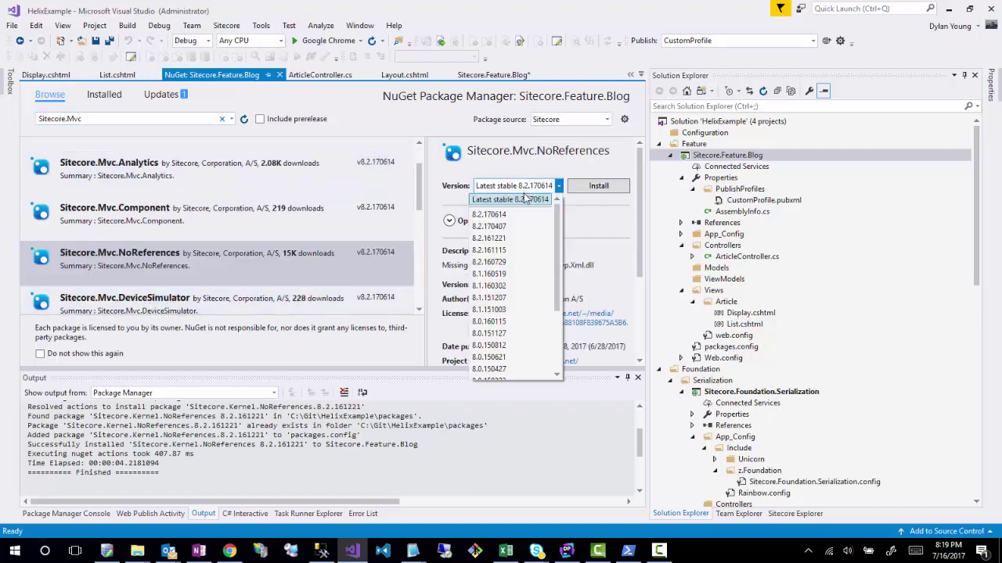
{"action": "left_click", "coordinate": [489, 238]}
{"action": "left_click", "coordinate": [599, 186]}
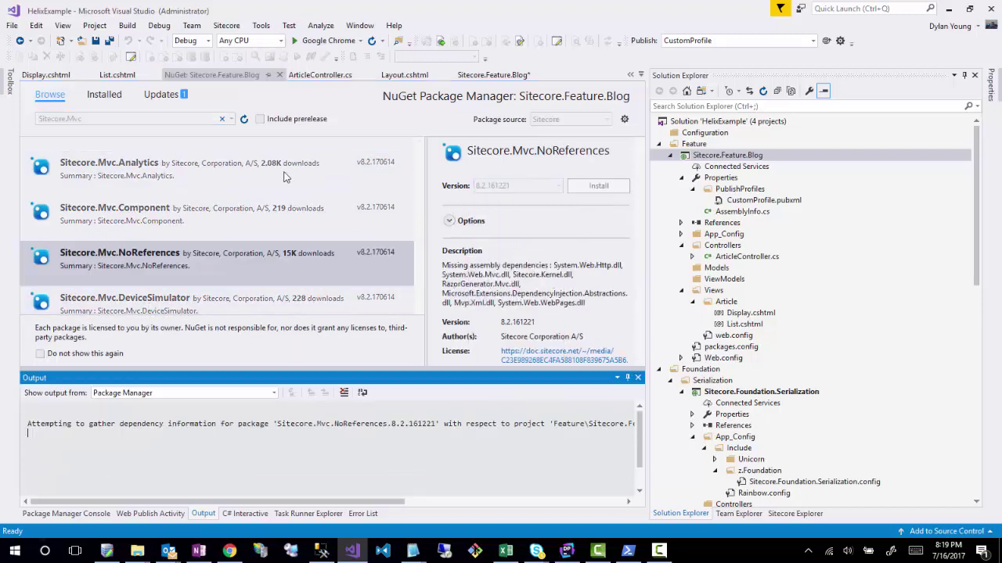
{"action": "left_click", "coordinate": [280, 75]}
{"action": "left_click", "coordinate": [130, 112]}
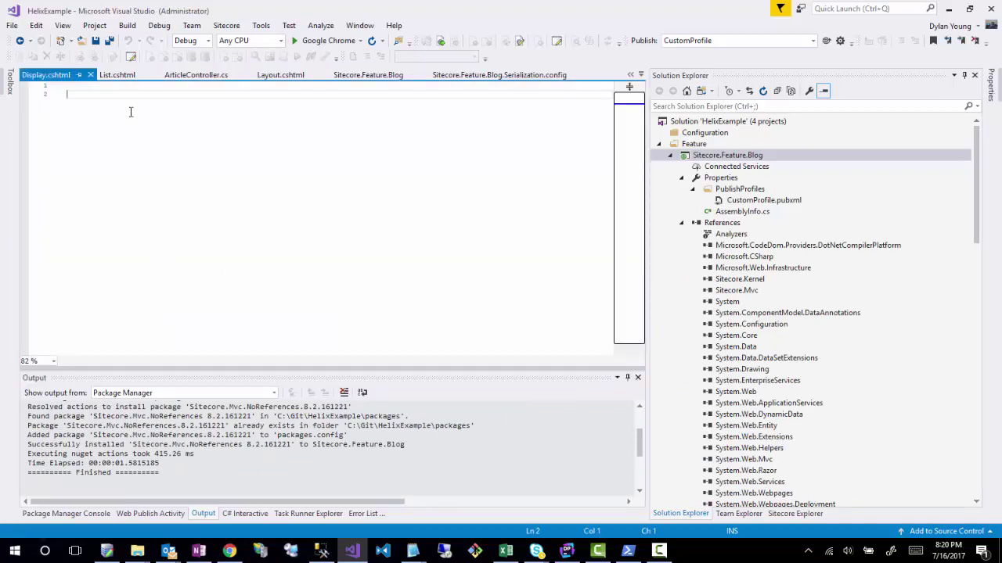
{"action": "key", "text": "BackSpace"}
{"action": "type", "text": "@m"}
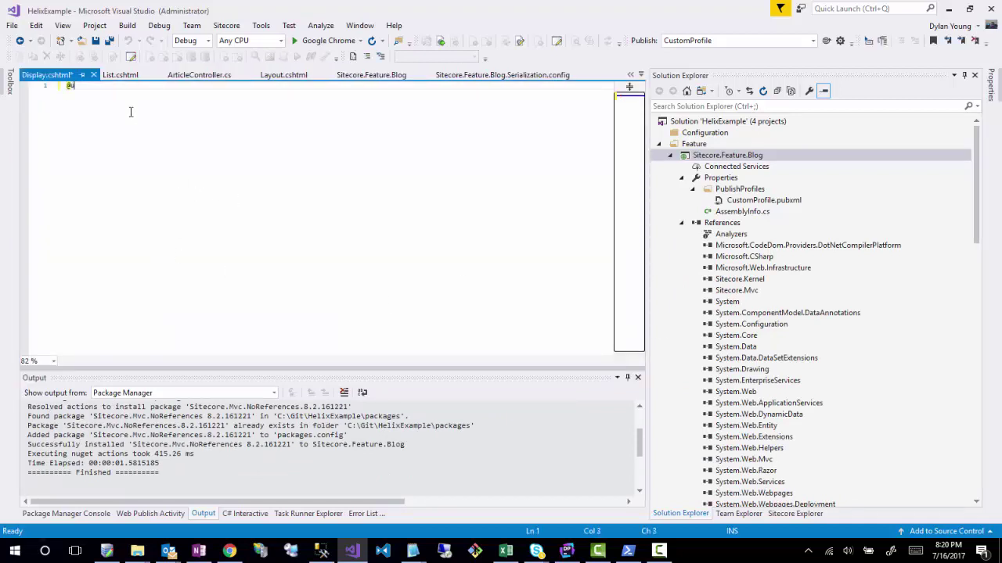
{"action": "type", "text": "sing Si"}
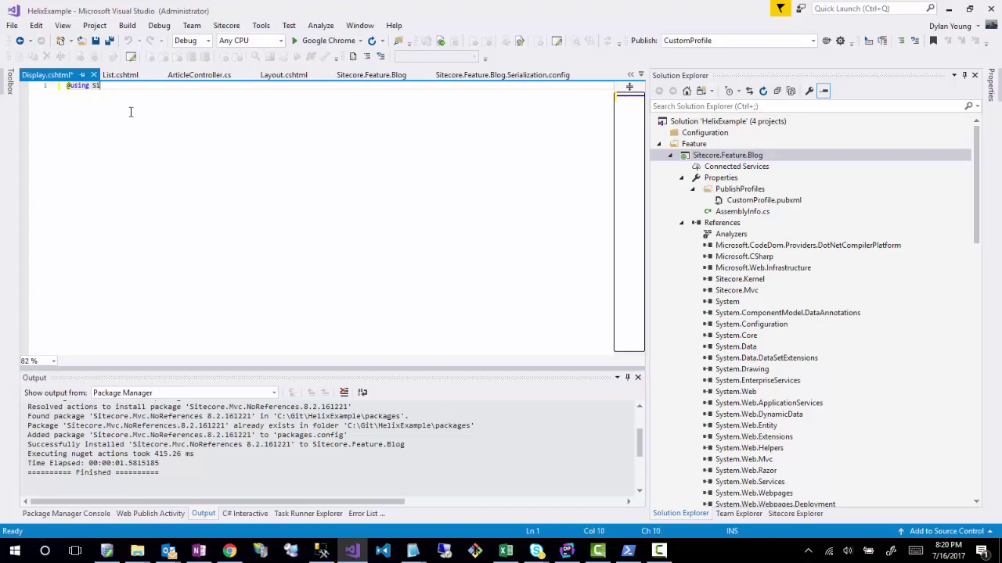
{"action": "type", "text": "tecore."}
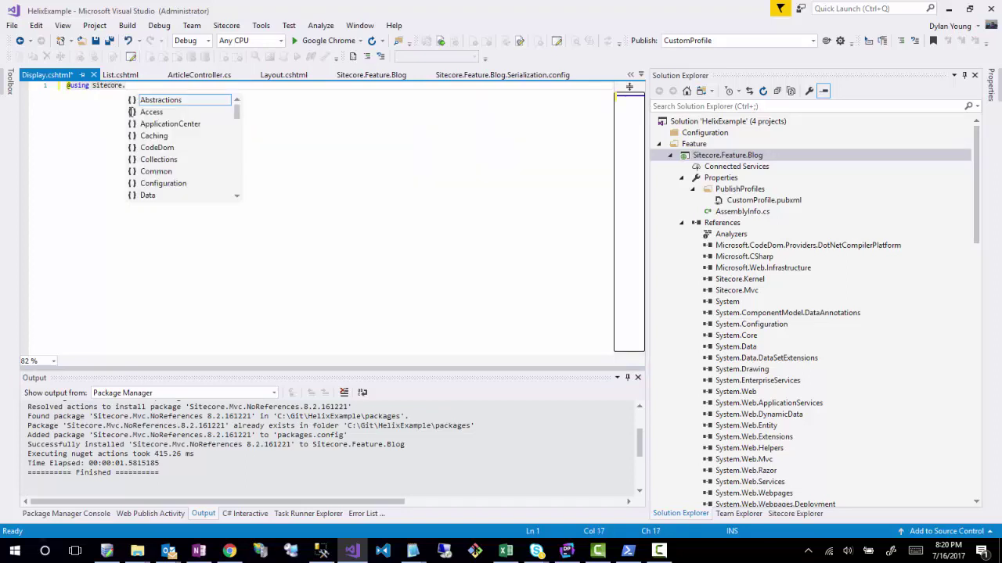
{"action": "type", "text": "Mvc"}
{"action": "key", "text": "Return"}
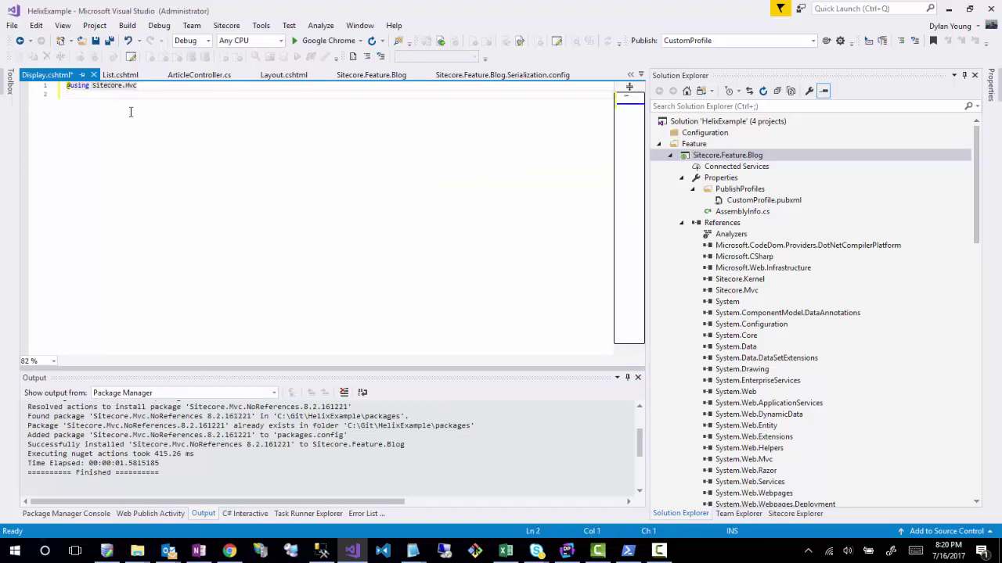
{"action": "type", "text": "@using Sitecore.Mvc.Presentation"}
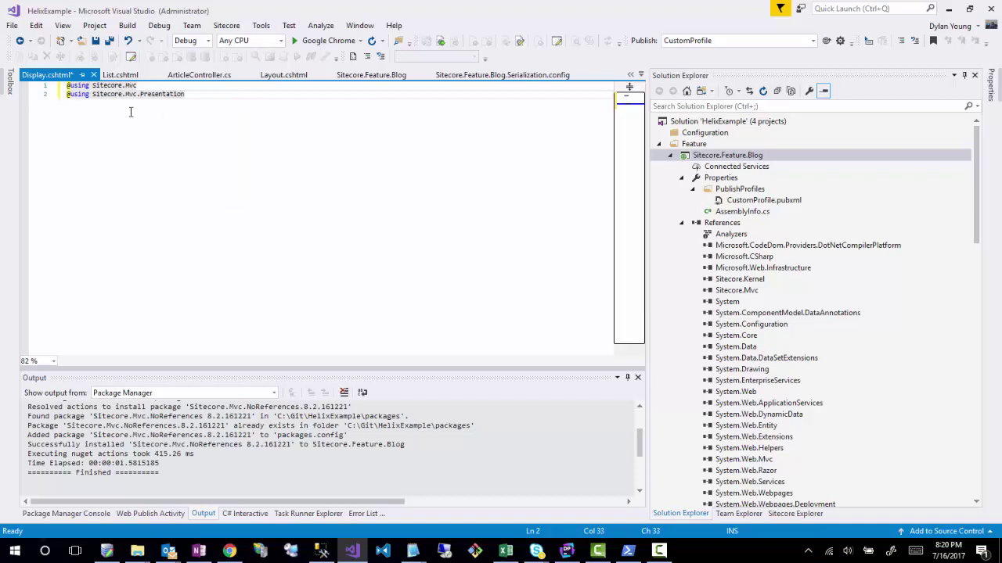
{"action": "key", "text": "Return"}
{"action": "key", "text": "Return"}
{"action": "type", "text": "@"}
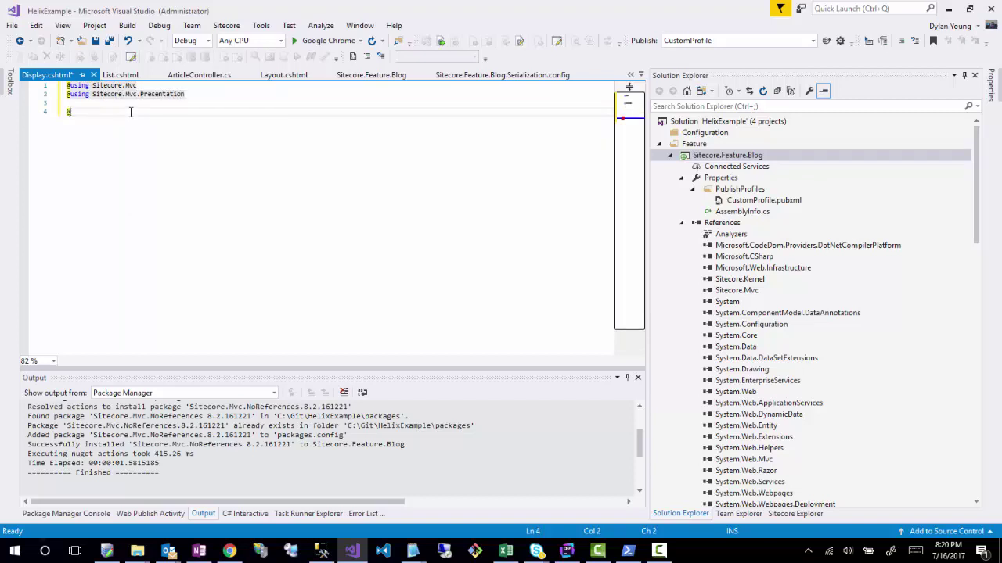
{"action": "type", "text": "model RenderingModel"}
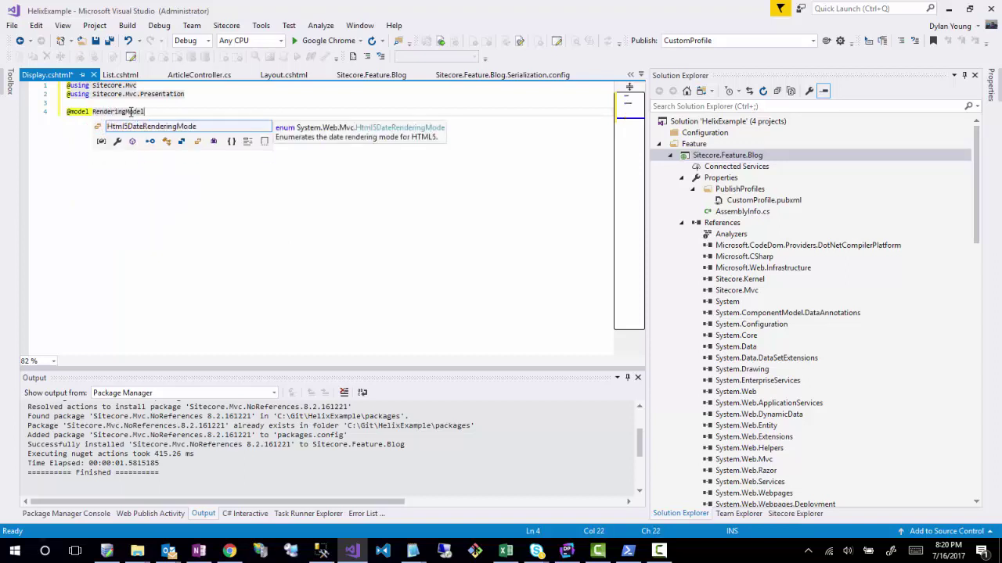
{"action": "key", "text": "ctrl+s"}
{"action": "key", "text": "Escape"}
{"action": "left_click", "coordinate": [118, 78]}
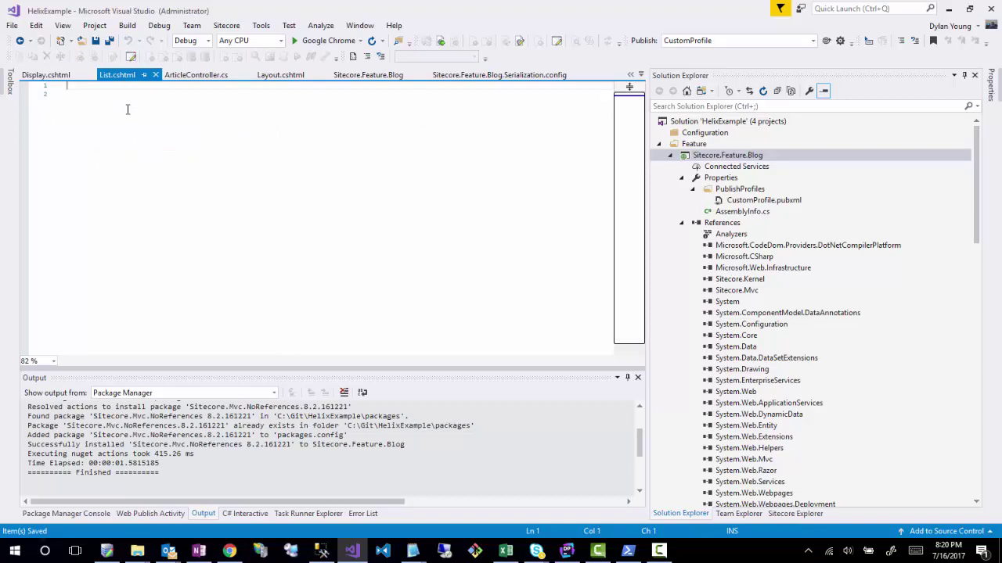
{"action": "type", "text": "@"}
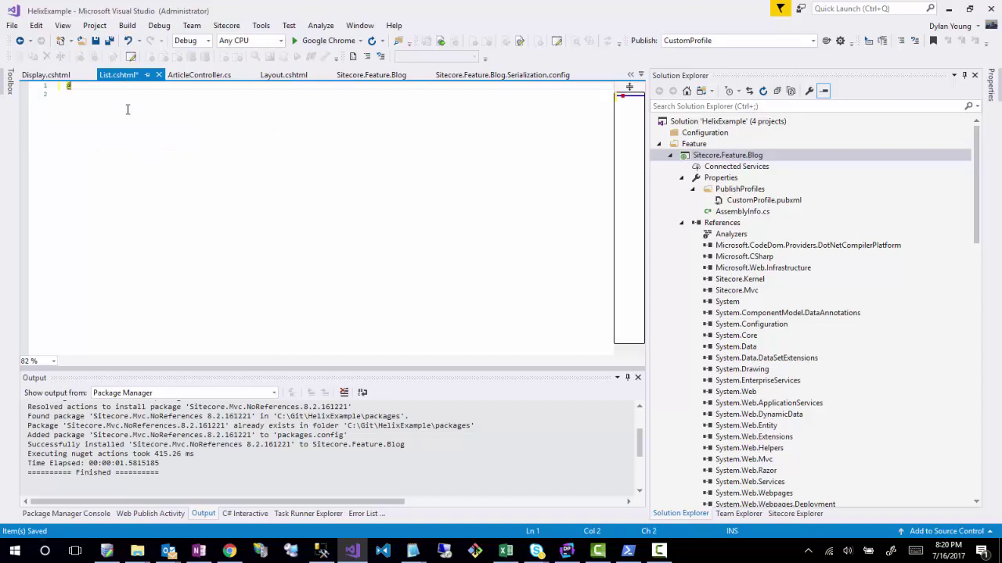
{"action": "type", "text": "using Sitecore.Mvc"}
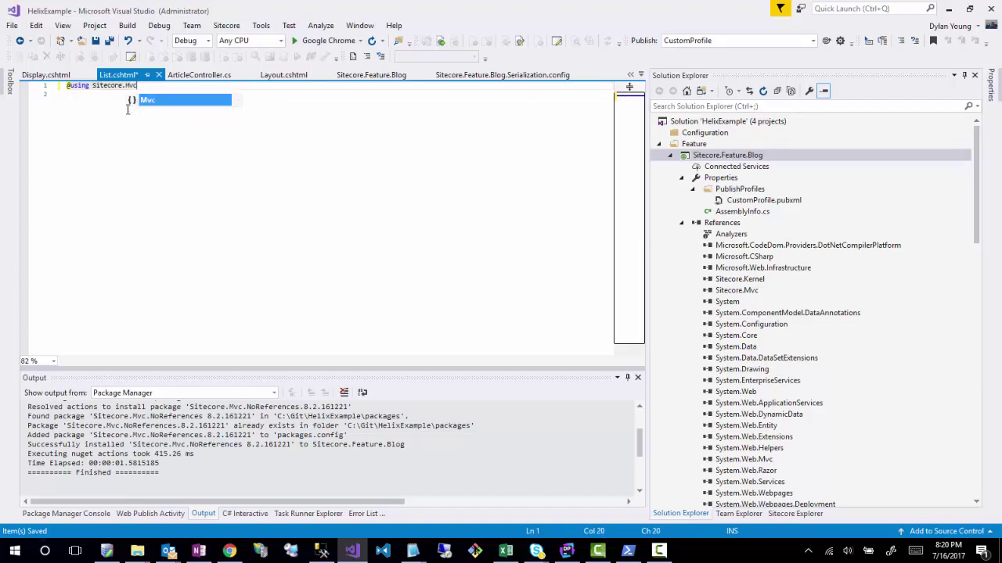
{"action": "key", "text": "Return"}
{"action": "type", "text": "@using"}
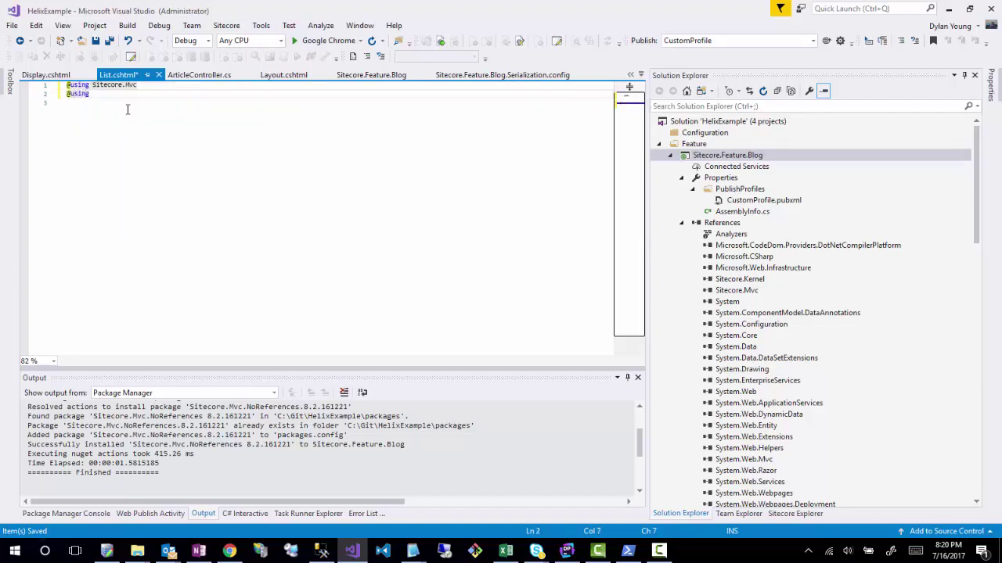
{"action": "type", "text": " Sitecore.Mvc.Pres"}
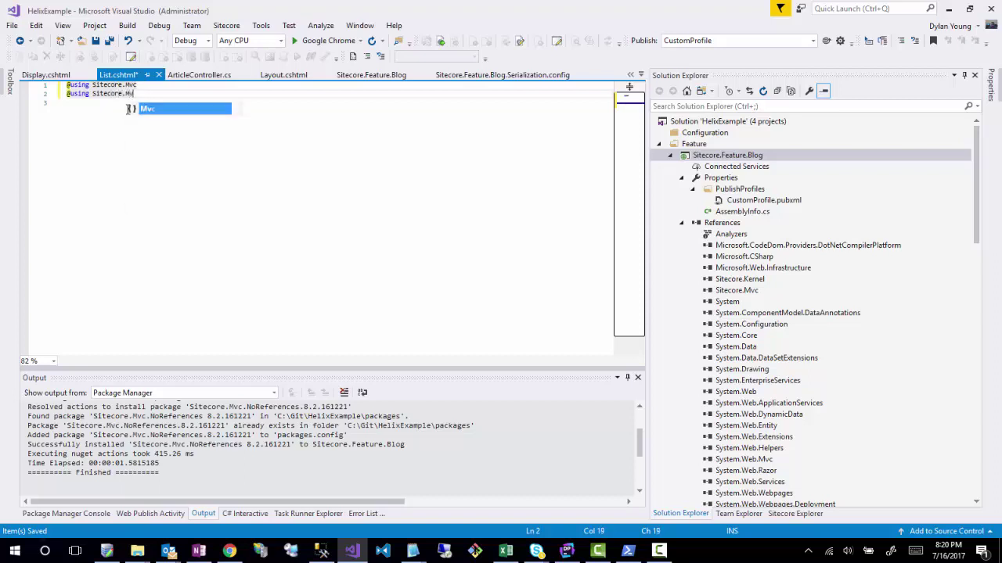
{"action": "key", "text": "Tab"}
{"action": "key", "text": "Return"}
{"action": "key", "text": "Return"}
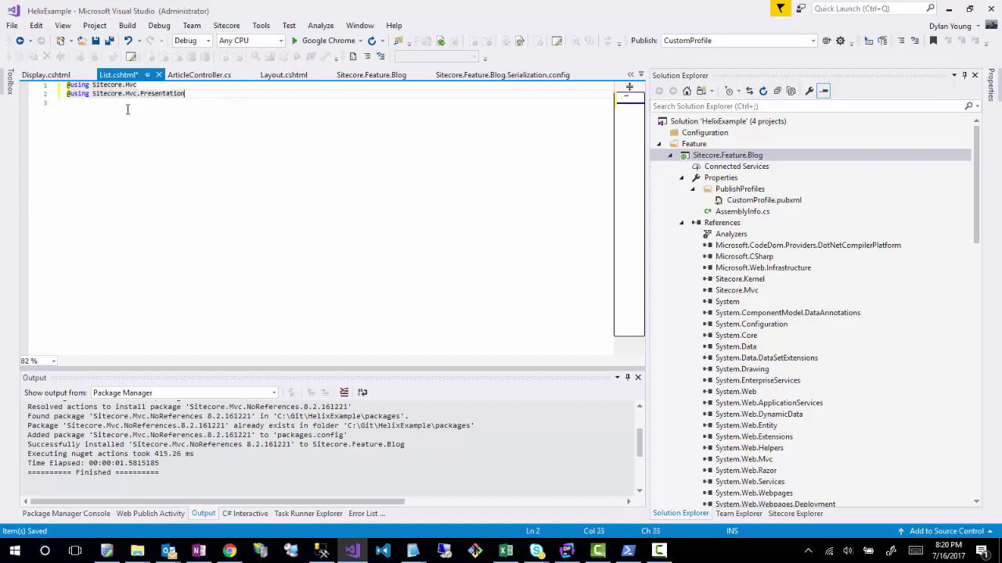
{"action": "type", "text": "@mode"}
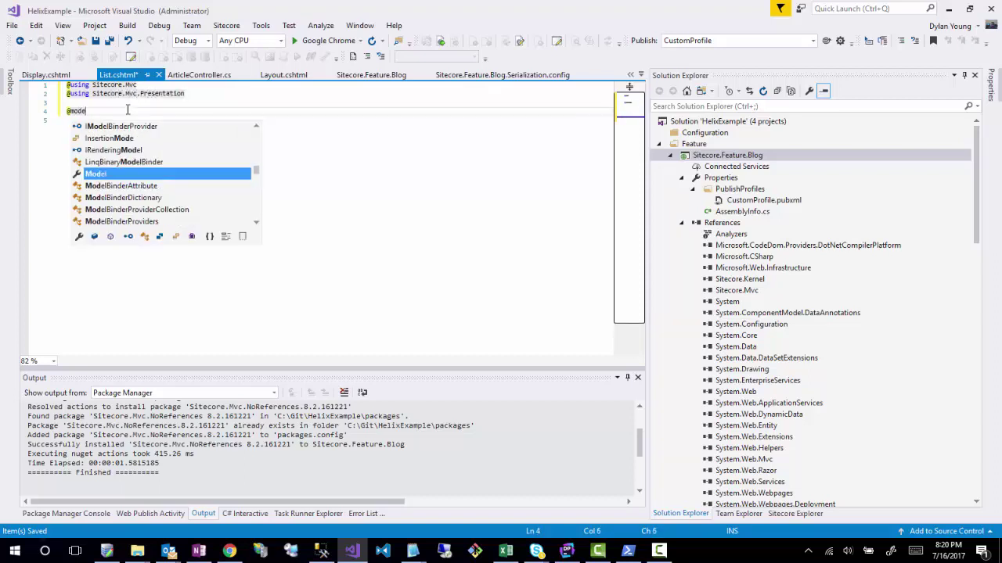
{"action": "type", "text": "l RenderingModel"}
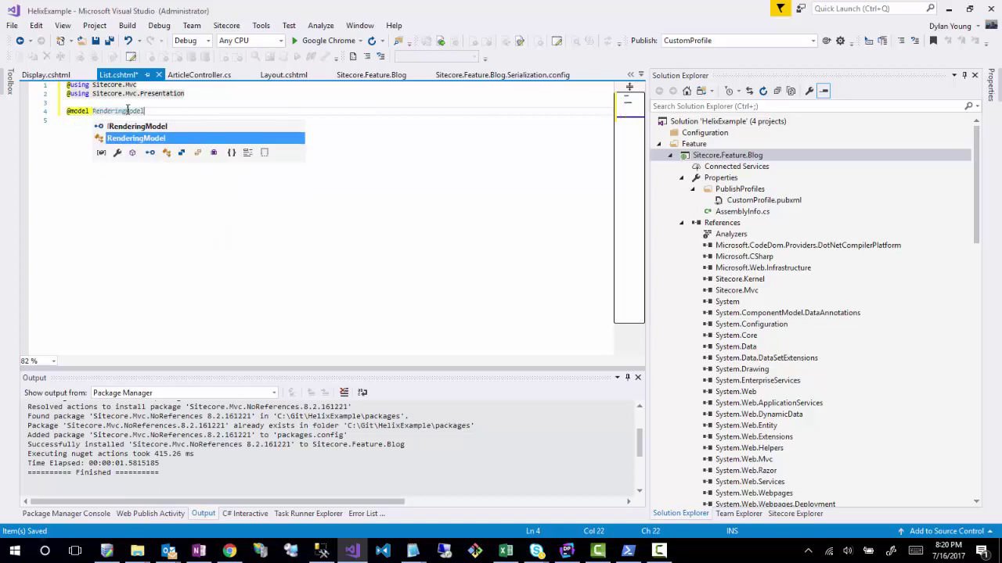
{"action": "key", "text": "Tab"}
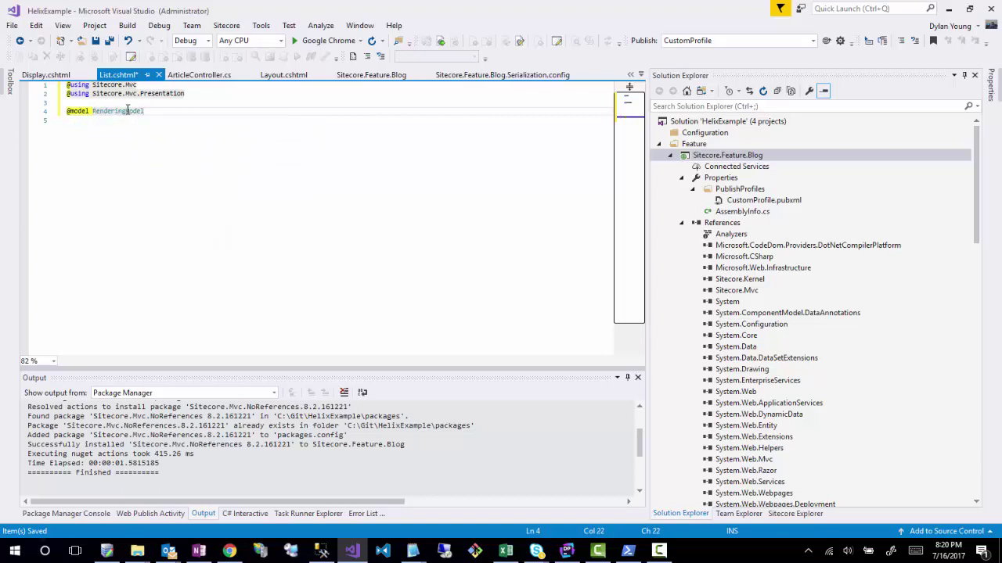
{"action": "key", "text": "ctrl+s"}
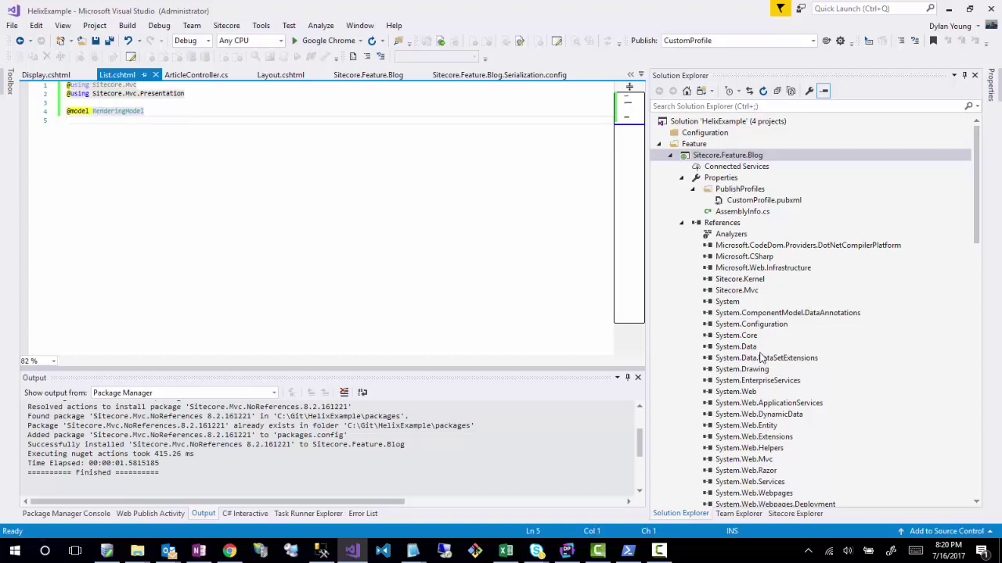
- Collapse the References of the Sitecore.Feature.Blog project in the solution tree and save List.cshtml again
{"action": "scroll", "coordinate": [759, 358], "scroll_direction": "down", "scroll_amount": 5}
{"action": "scroll", "coordinate": [758, 355], "scroll_direction": "down", "scroll_amount": 6}
{"action": "scroll", "coordinate": [758, 354], "scroll_direction": "up", "scroll_amount": 15}
{"action": "left_click", "coordinate": [724, 234]}
{"action": "left_click", "coordinate": [289, 181]}
{"action": "key", "text": "ctrl+s"}
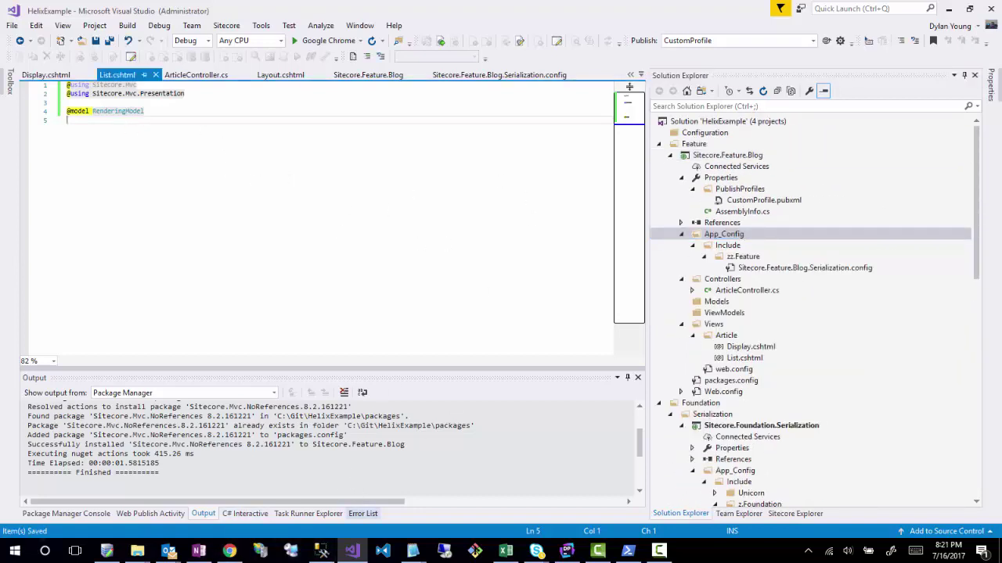
- Bring ArticleController.cs up in Visual Studio and place the Chrome window with the Sitecore Content Editor so the controller's namespace stays visible
{"action": "left_click", "coordinate": [228, 552]}
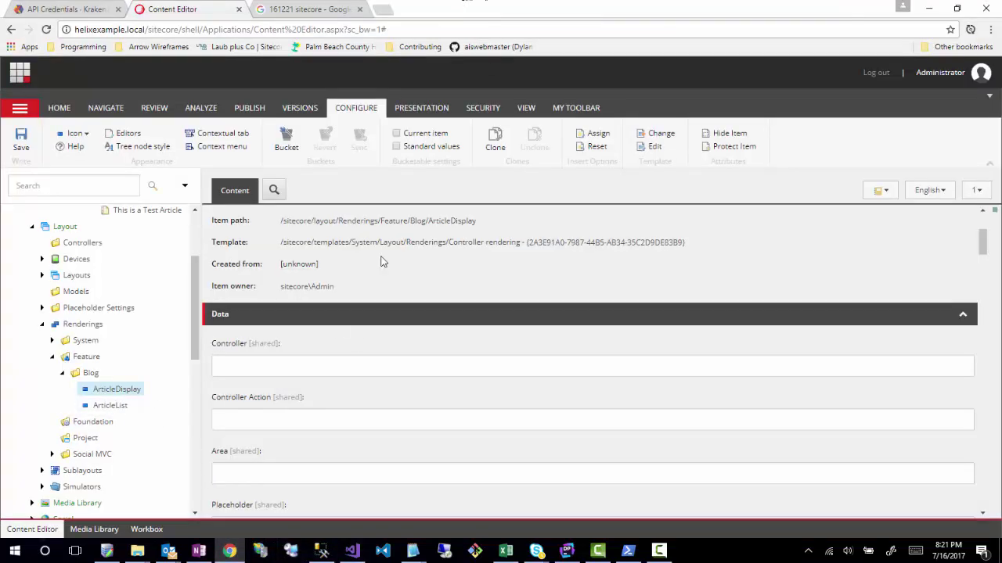
{"action": "left_click", "coordinate": [256, 364]}
{"action": "left_click_drag", "start_coordinate": [524, 9], "coordinate": [535, 168]}
{"action": "left_click", "coordinate": [196, 75]}
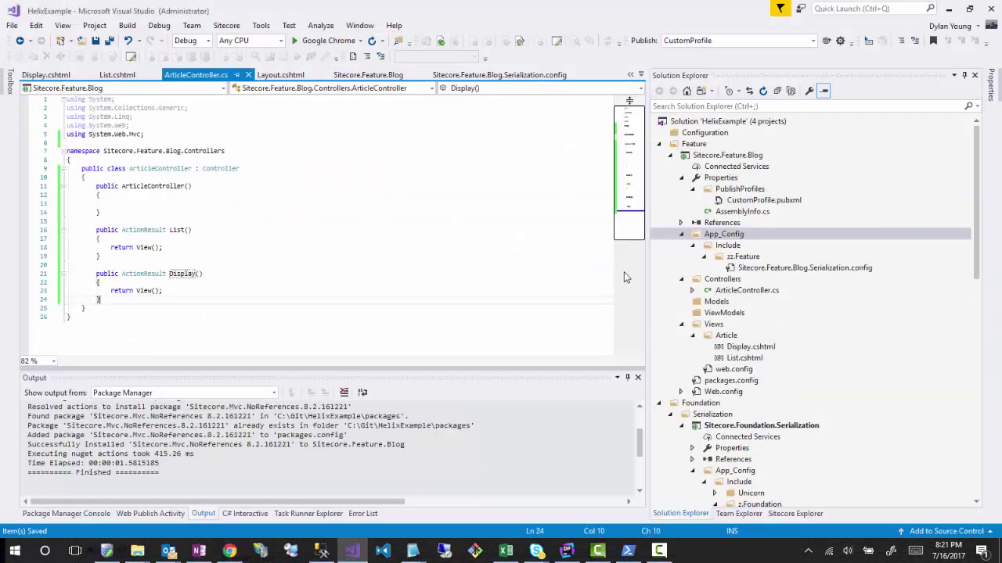
{"action": "left_click", "coordinate": [229, 551]}
{"action": "scroll", "coordinate": [330, 474], "scroll_direction": "down", "scroll_amount": 2}
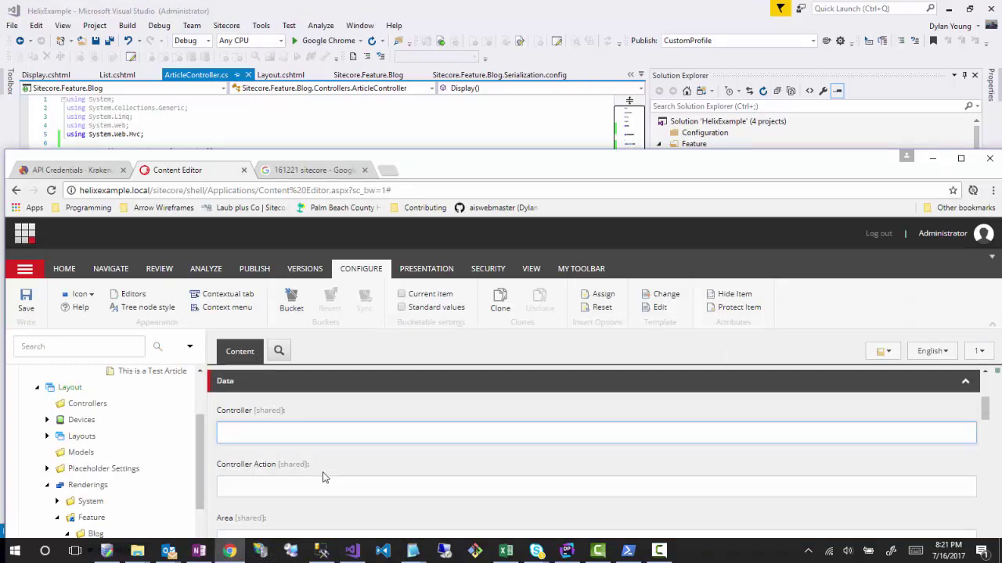
{"action": "left_click_drag", "start_coordinate": [489, 179], "coordinate": [490, 196]}
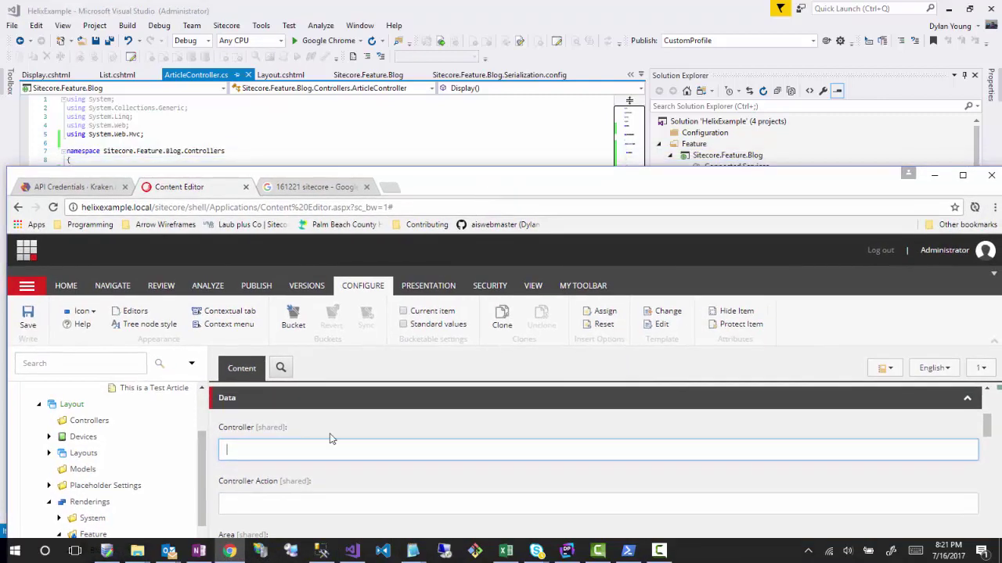
- Set the ArticleDisplay rendering's Controller to "Sitecore.Feature.Blog.Controllers.ArticleController, Sitecore.Feature.Blog"
{"action": "type", "text": "Site"}
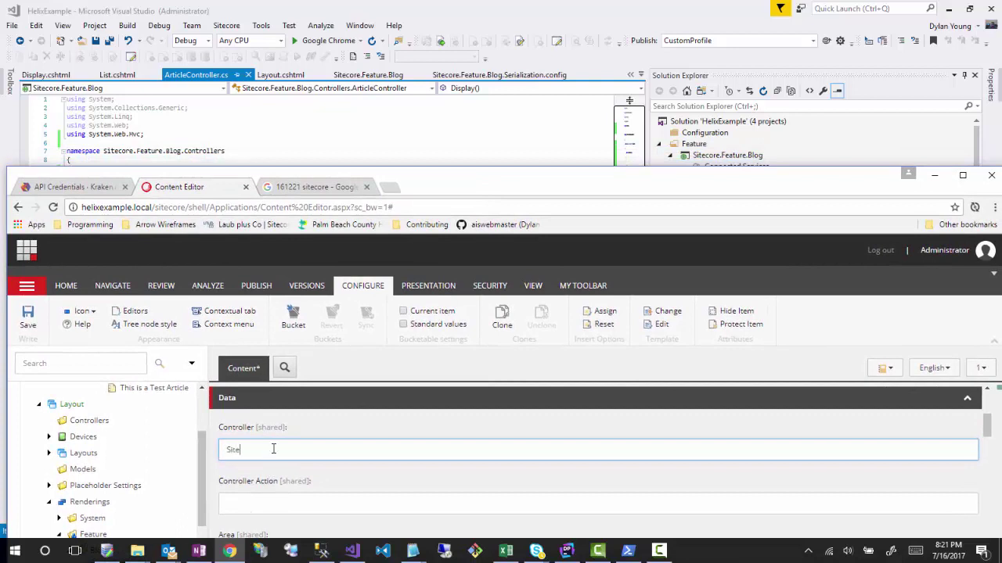
{"action": "type", "text": "core.Feature."}
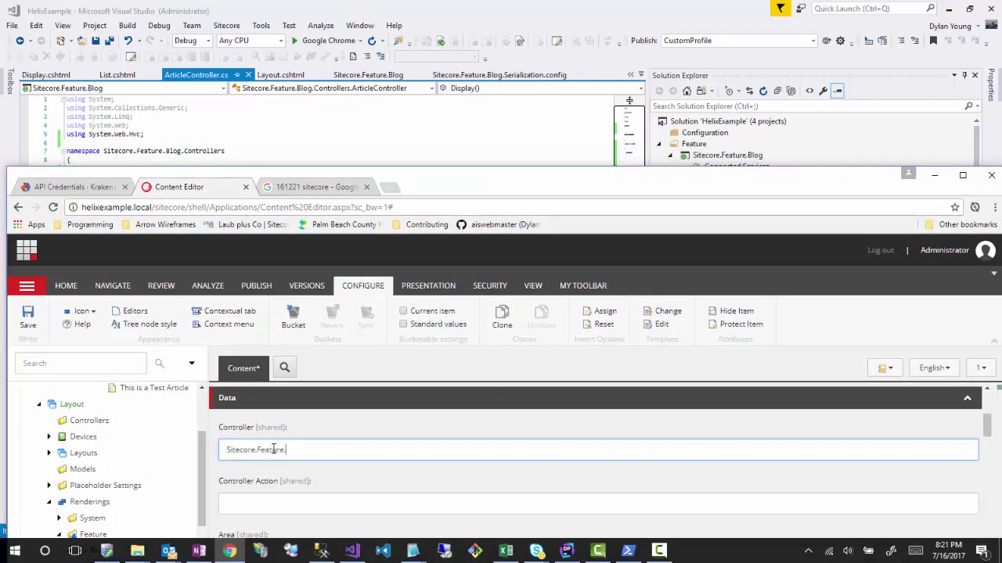
{"action": "type", "text": "Blog.COntro"}
{"action": "key", "text": "BackSpace"}
{"action": "type", "text": "ontrollers.ArticleController"}
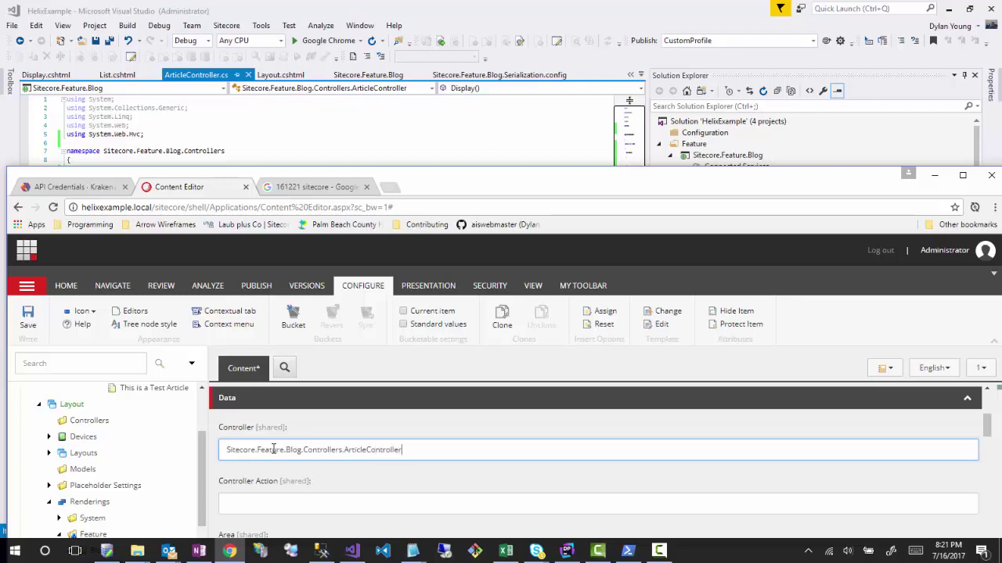
{"action": "type", "text": ", "}
{"action": "type", "text": "Sitecore.Feature.Blog"}
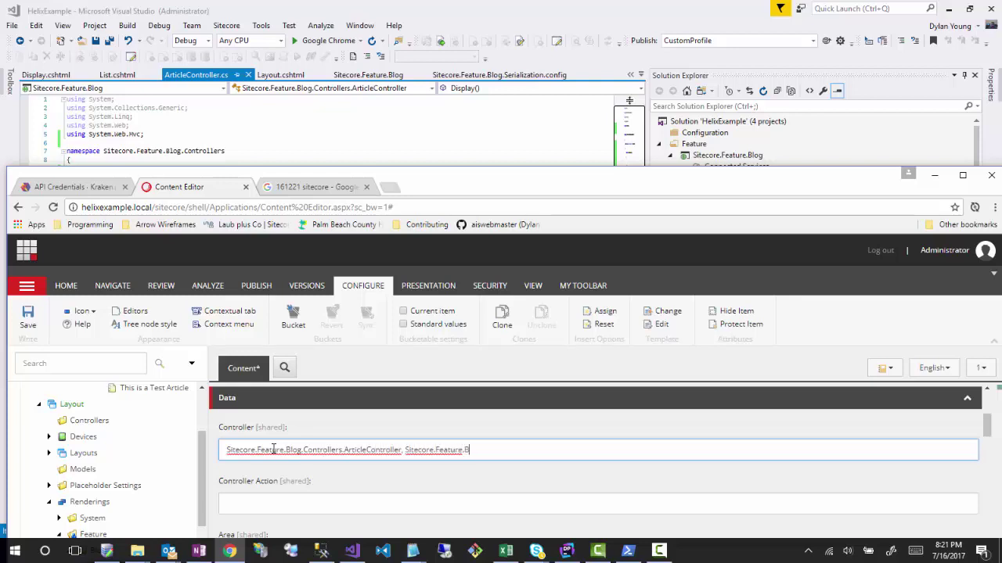
- Set the ArticleDisplay rendering's Controller Action to Display and save the item
{"action": "key", "text": "Tab"}
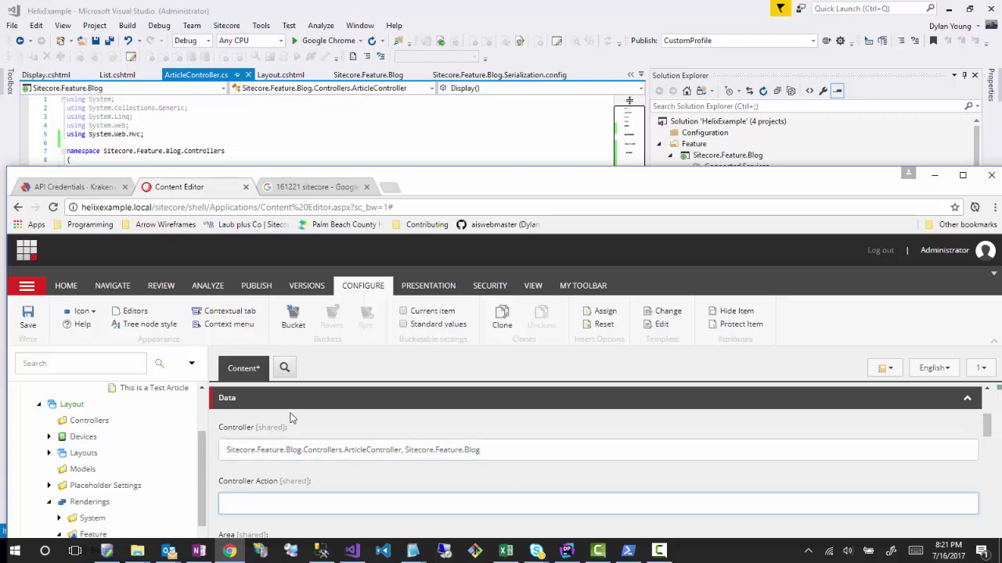
{"action": "left_click_drag", "start_coordinate": [435, 186], "coordinate": [412, 201]}
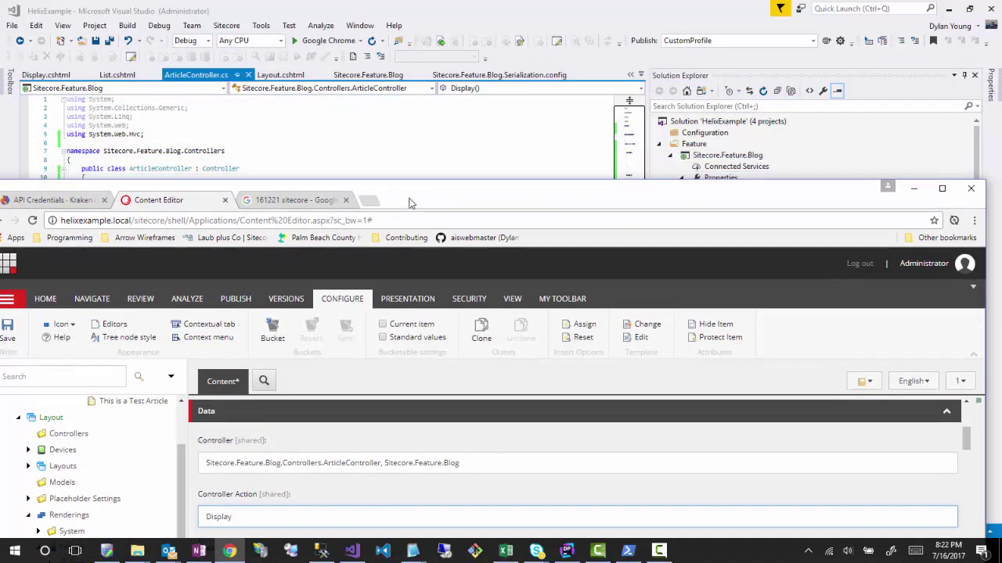
{"action": "key", "text": "ctrl+s"}
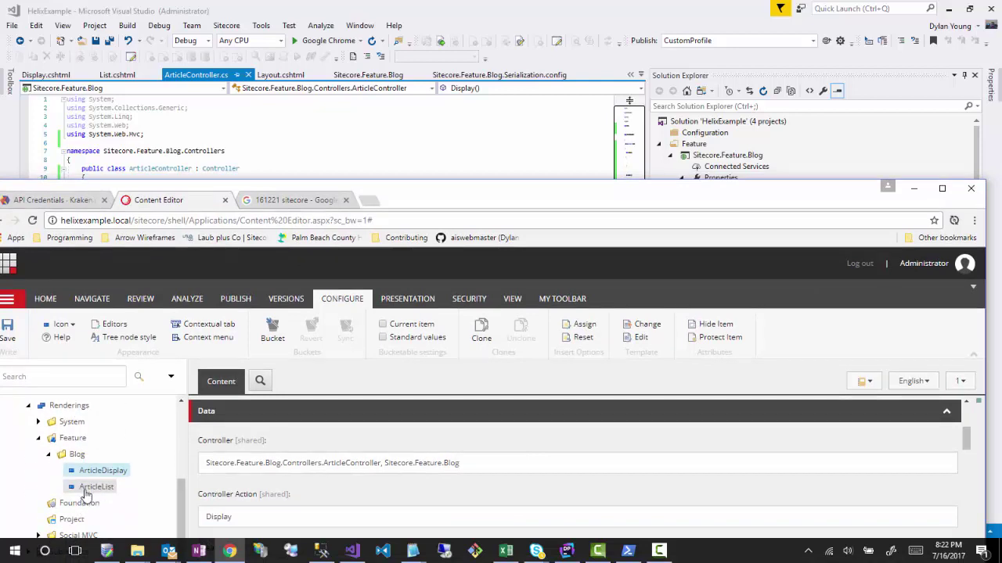
- Set the ArticleList rendering's Controller to "Sitecore.Feature.Blog.Controllers.ArticleController, Sitecore.Feature.Blog" and its Controller Action to List, and save the item
{"action": "left_click", "coordinate": [88, 487]}
{"action": "left_click", "coordinate": [280, 465]}
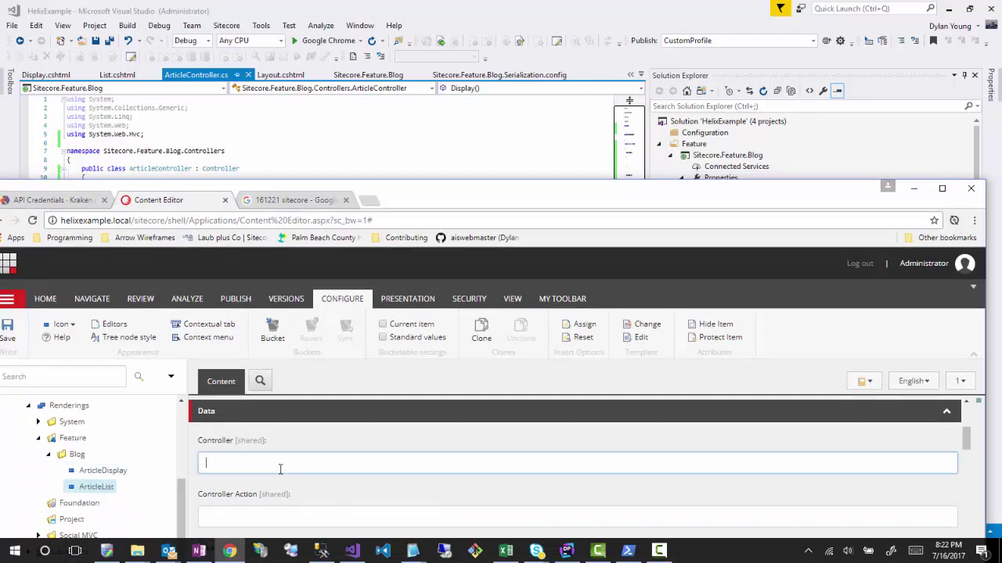
{"action": "type", "text": "Sitecore.F"}
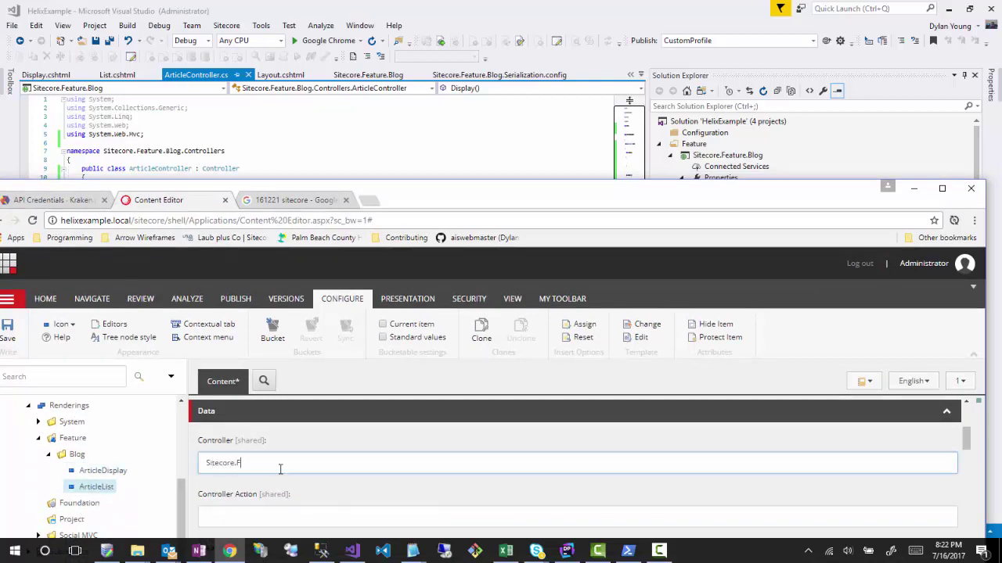
{"action": "type", "text": "eature.Blog.Controllers.ArticleControll"}
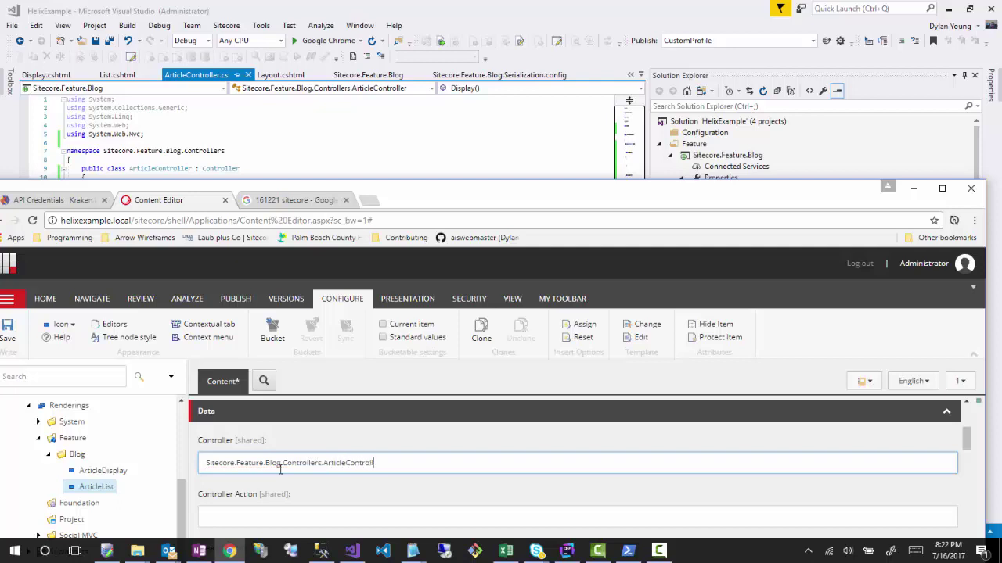
{"action": "type", "text": "er, Sitecore."}
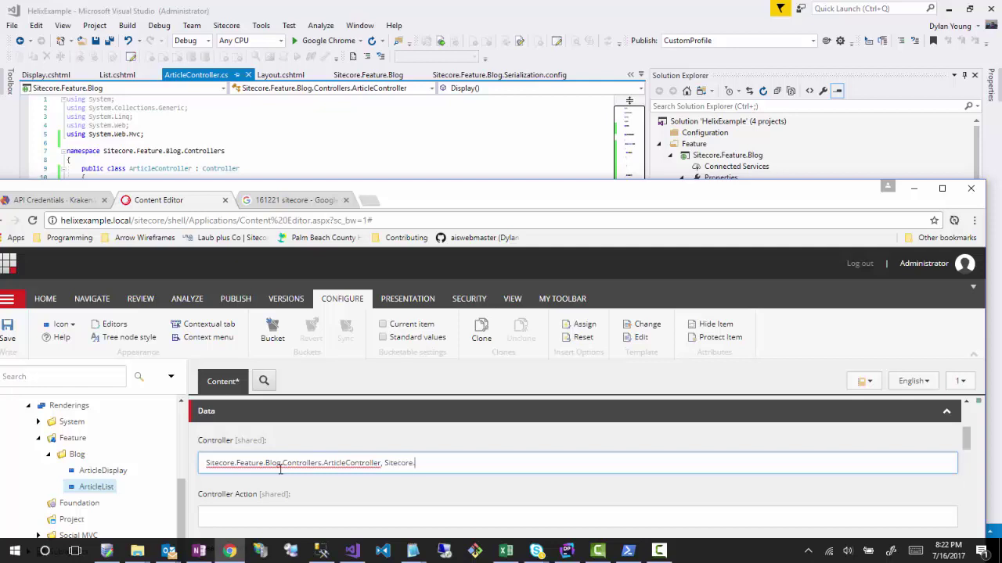
{"action": "type", "text": "Feature.Blog"}
{"action": "key", "text": "Tab"}
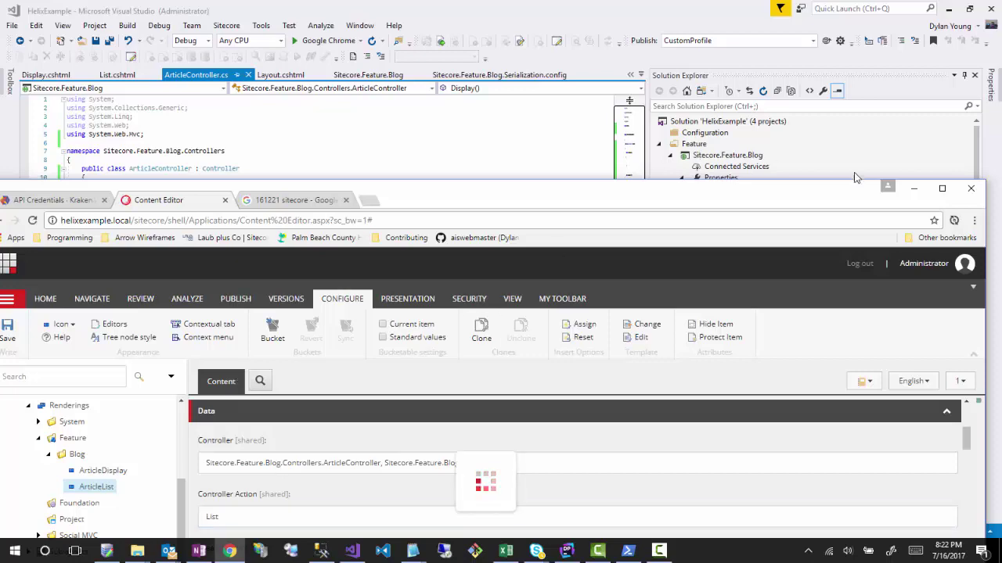
- Maximize the browser window and open the layout details for the __Standard Values of the Home page type template
{"action": "left_click", "coordinate": [942, 188]}
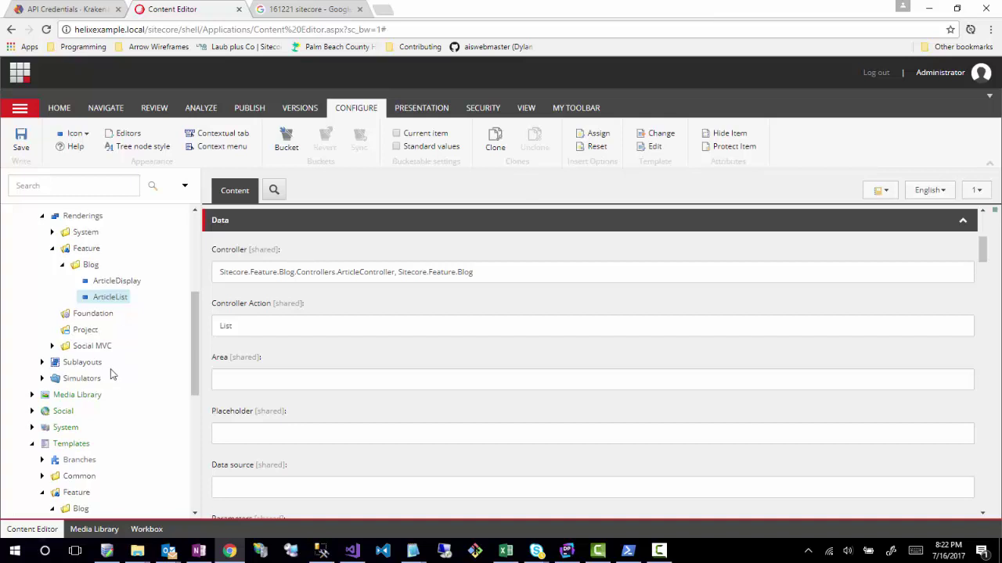
{"action": "scroll", "coordinate": [111, 372], "scroll_direction": "up", "scroll_amount": 3}
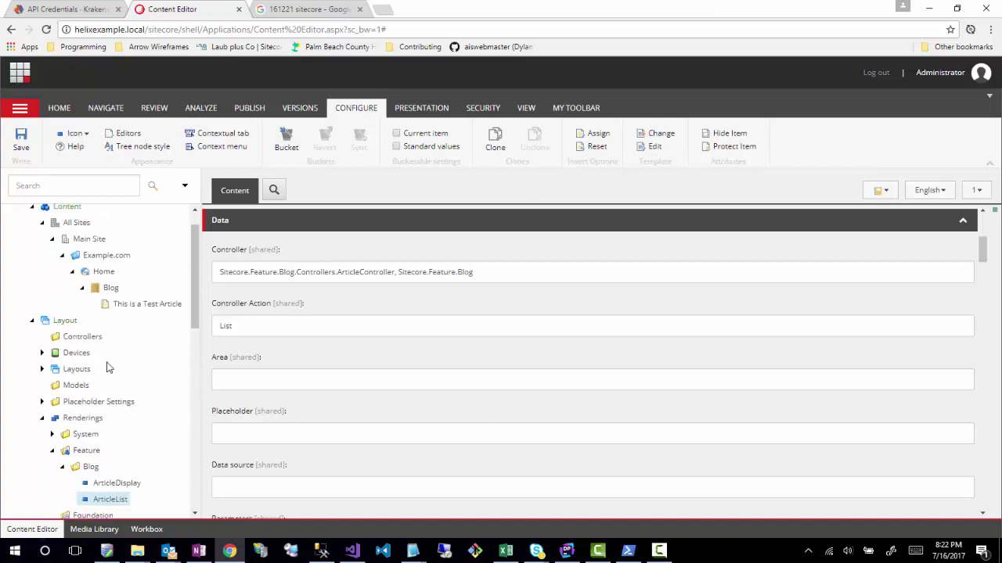
{"action": "left_click", "coordinate": [102, 271]}
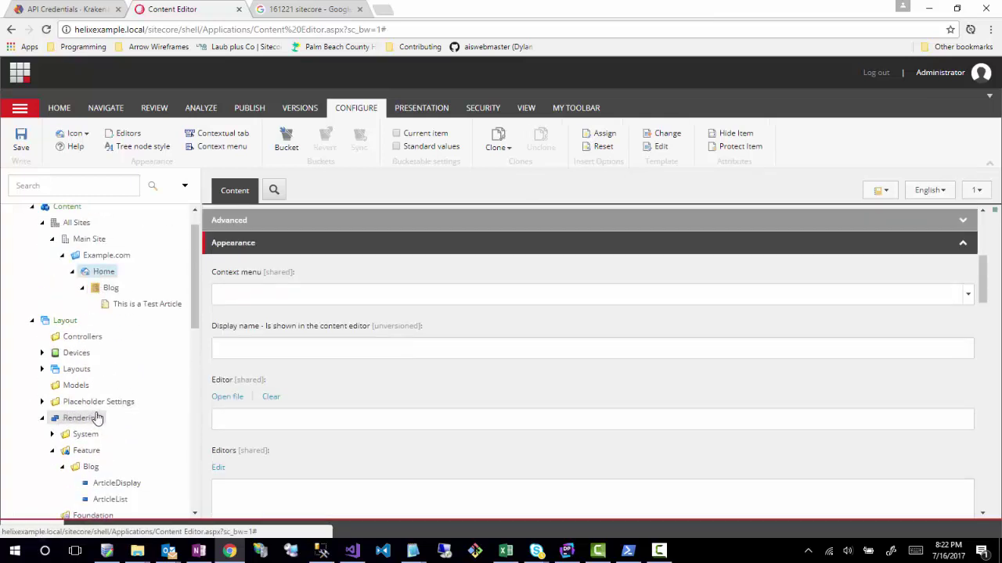
{"action": "scroll", "coordinate": [98, 419], "scroll_direction": "down", "scroll_amount": 5}
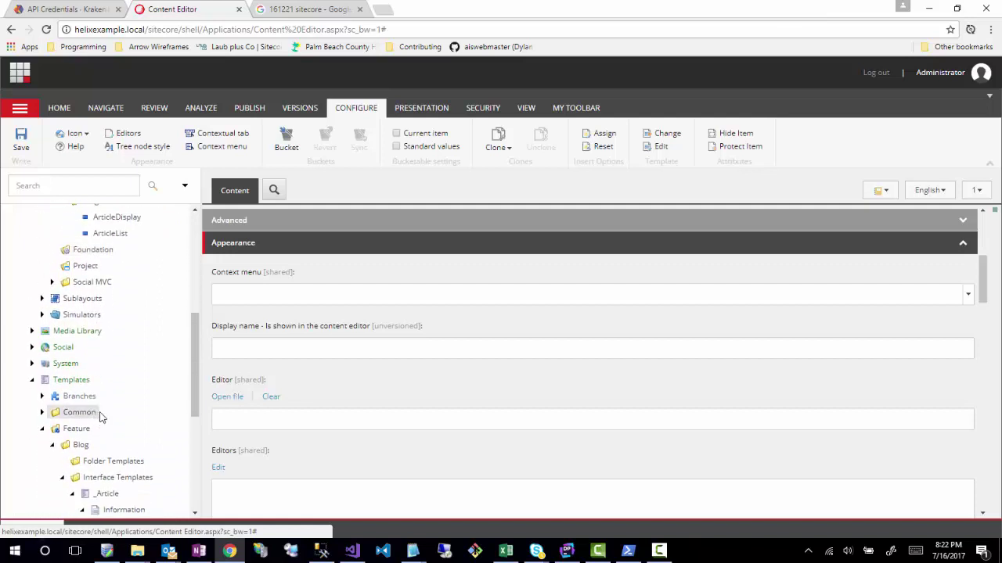
{"action": "scroll", "coordinate": [100, 419], "scroll_direction": "down", "scroll_amount": 5}
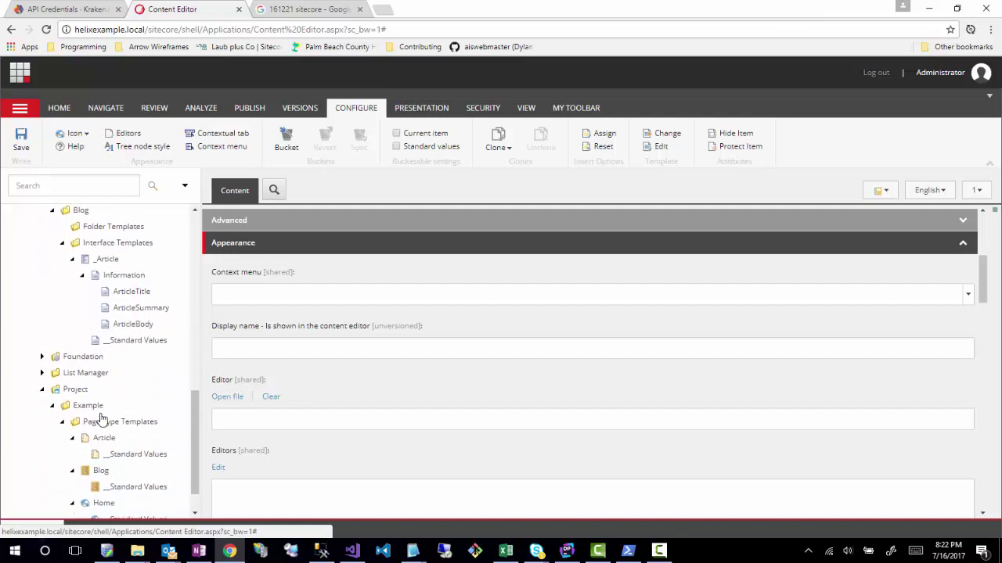
{"action": "scroll", "coordinate": [100, 419], "scroll_direction": "down", "scroll_amount": 1}
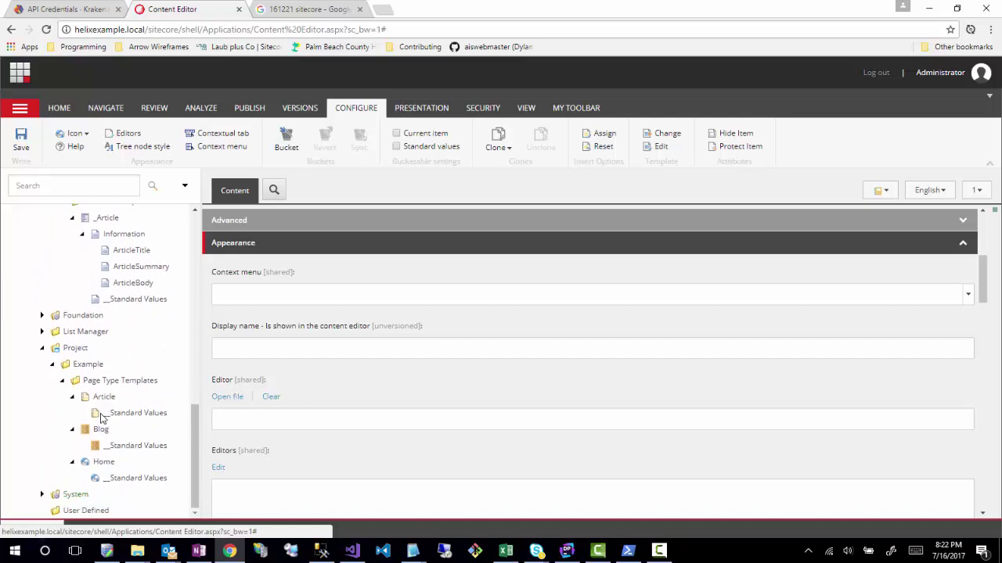
{"action": "left_click", "coordinate": [110, 480]}
{"action": "left_click", "coordinate": [426, 108]}
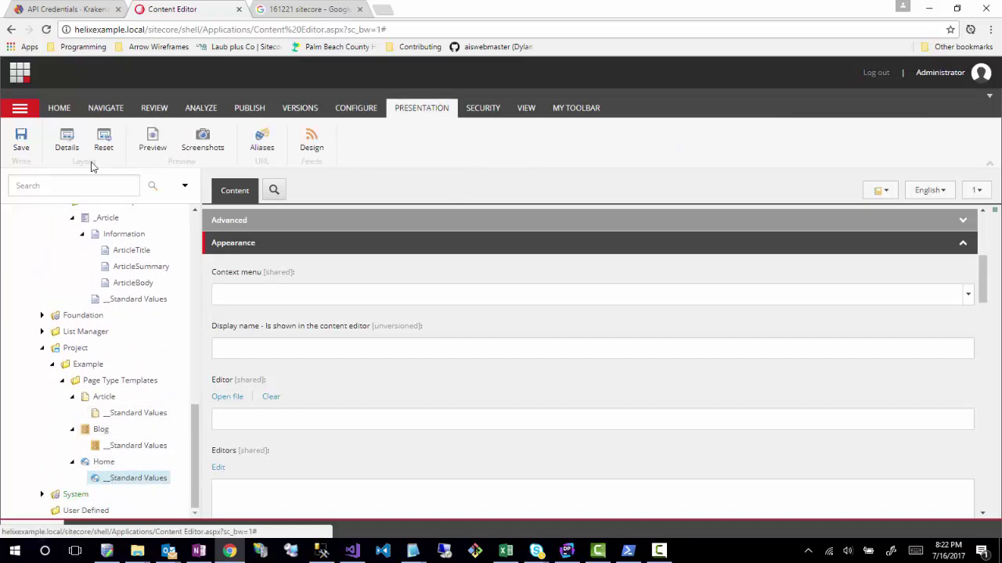
{"action": "left_click", "coordinate": [68, 142]}
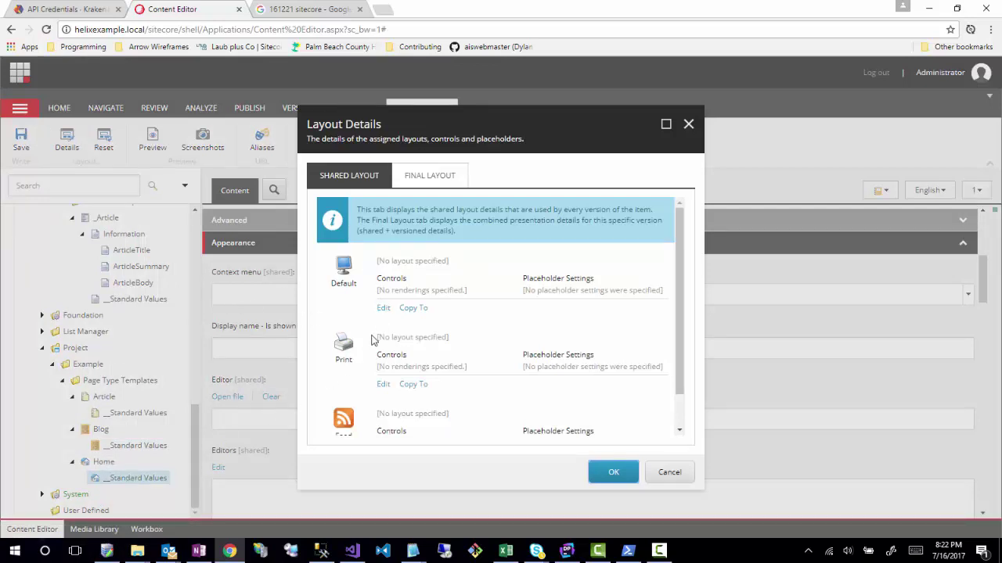
- Assign the Project/Example/Layout layout to the Default device in the Home template's shared layout
{"action": "left_click", "coordinate": [384, 308]}
{"action": "left_click", "coordinate": [459, 178]}
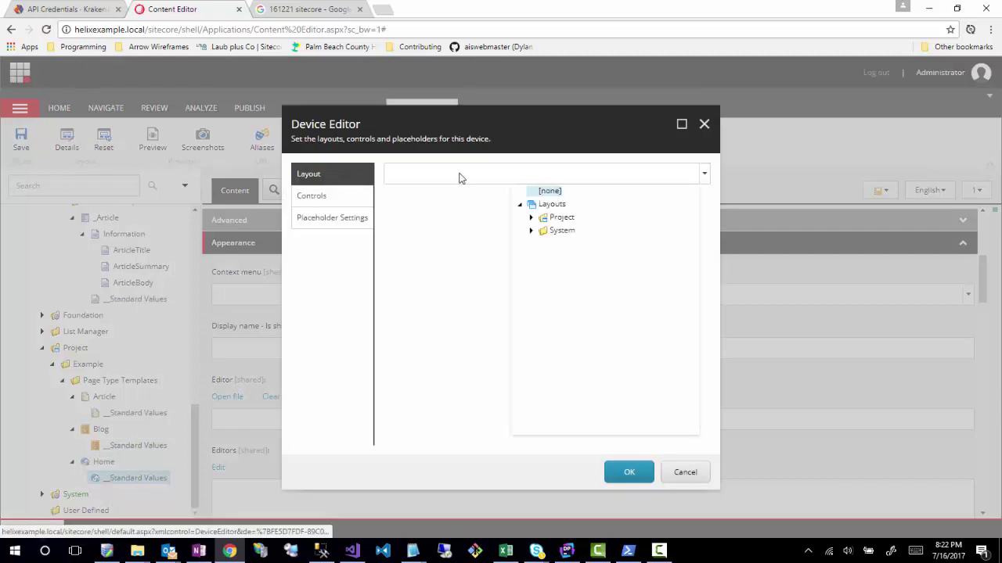
{"action": "left_click", "coordinate": [531, 217]}
{"action": "left_click", "coordinate": [543, 231]}
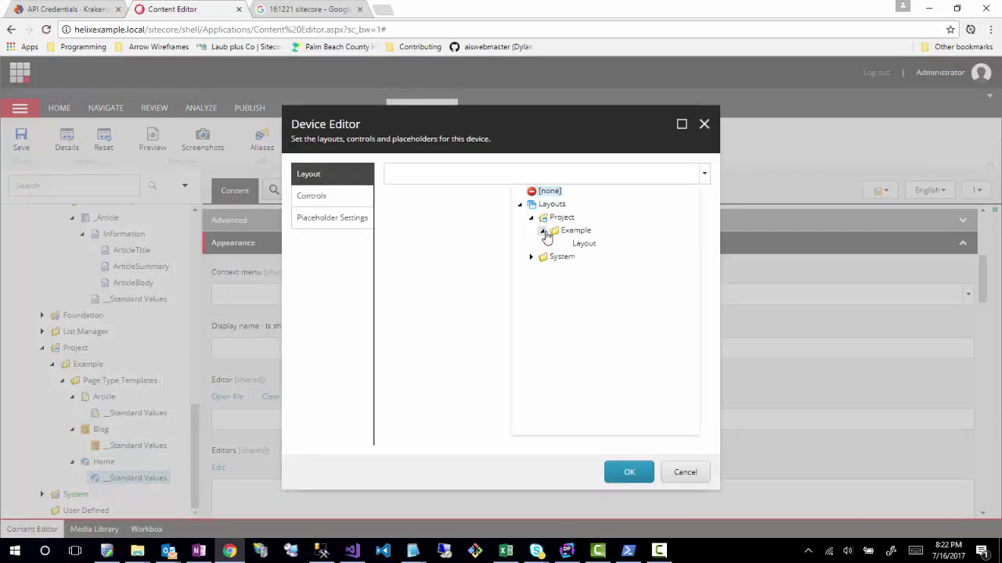
{"action": "left_click", "coordinate": [569, 244]}
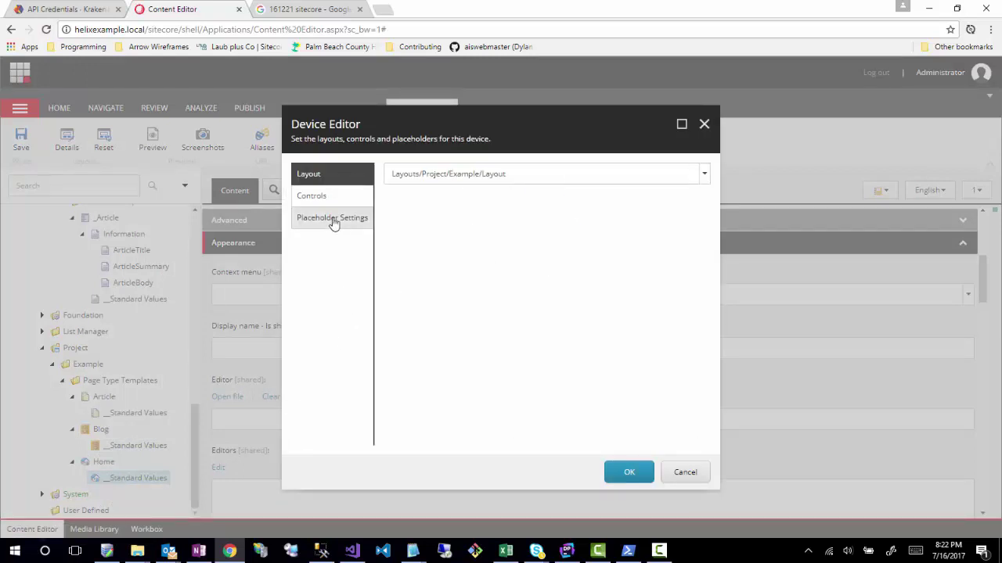
- Add the Feature/Blog ArticleList rendering to the Page.Grid placeholder on the Default device and save the Home standard values
{"action": "left_click", "coordinate": [316, 199]}
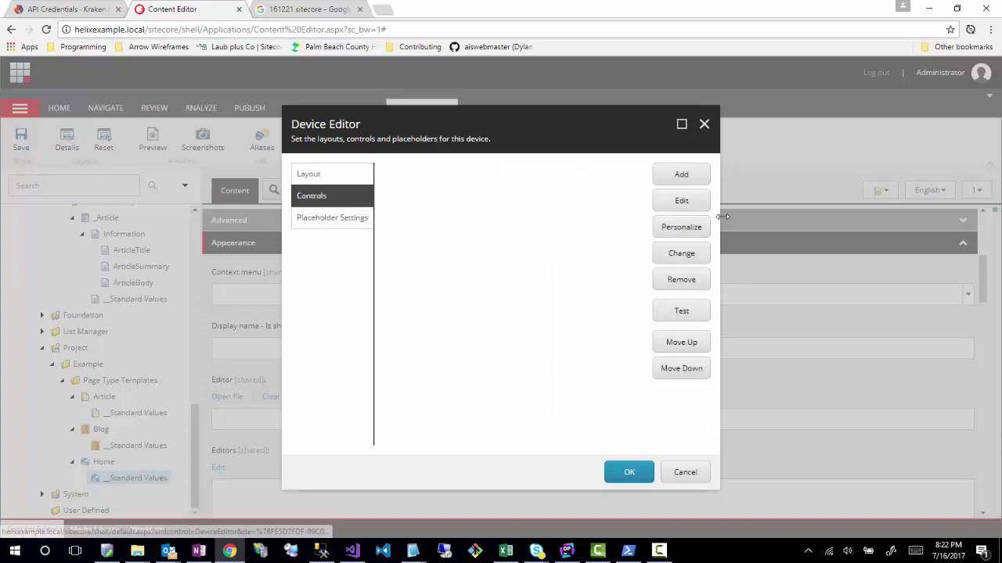
{"action": "left_click", "coordinate": [684, 178]}
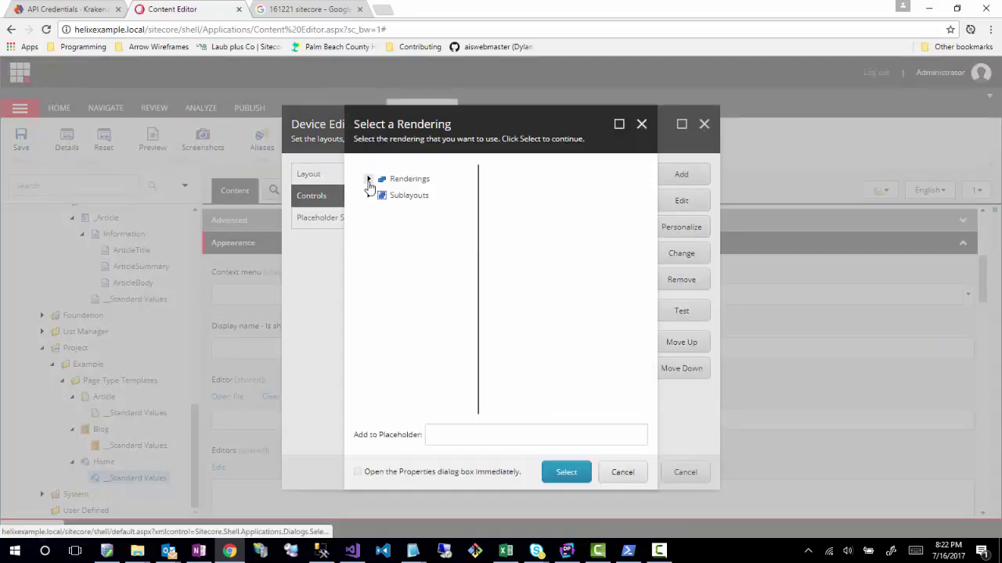
{"action": "left_click", "coordinate": [368, 180]}
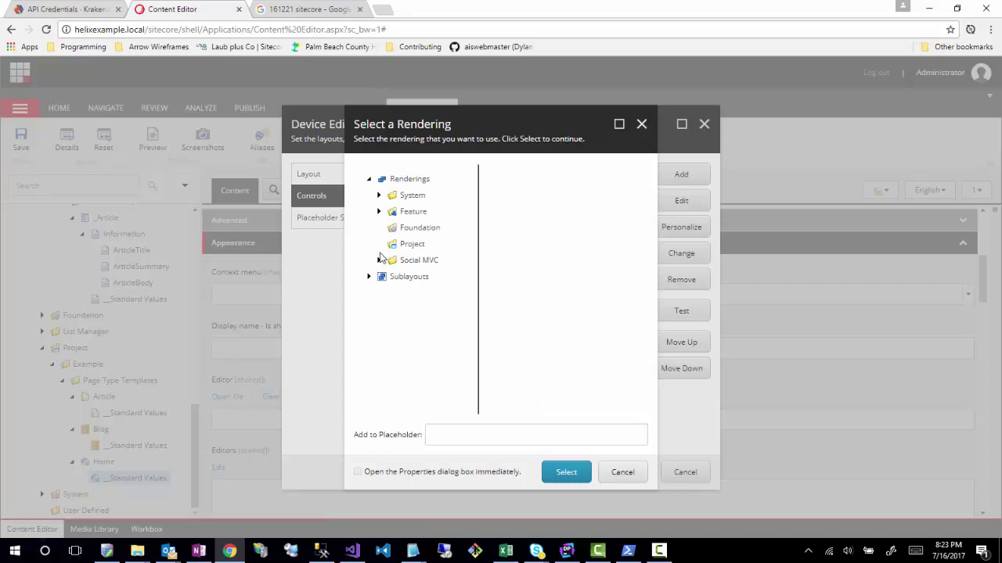
{"action": "left_click", "coordinate": [378, 212]}
{"action": "left_click", "coordinate": [389, 228]}
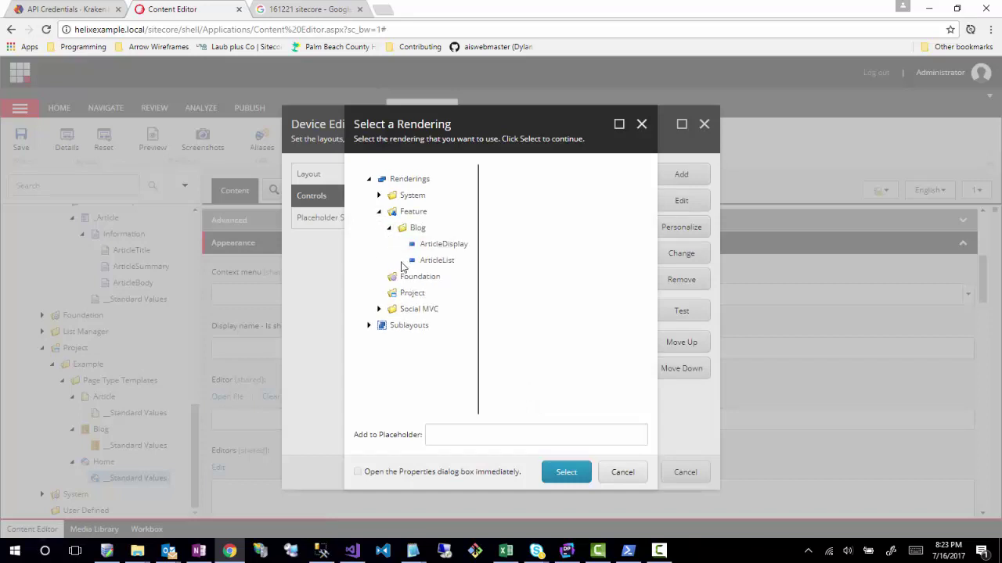
{"action": "left_click", "coordinate": [439, 259]}
{"action": "left_click", "coordinate": [473, 436]}
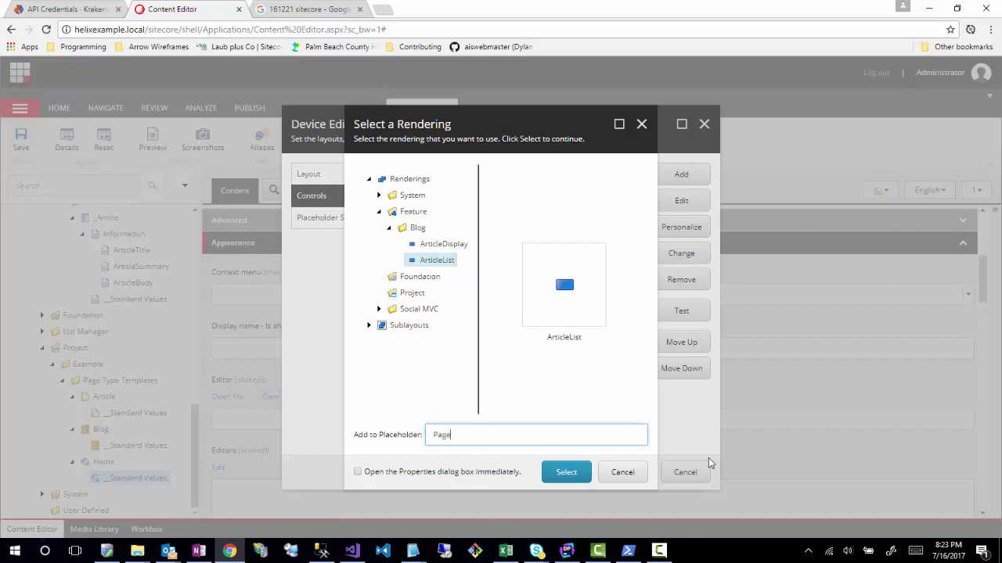
{"action": "type", "text": "Page.Grid"}
{"action": "left_click", "coordinate": [562, 472]}
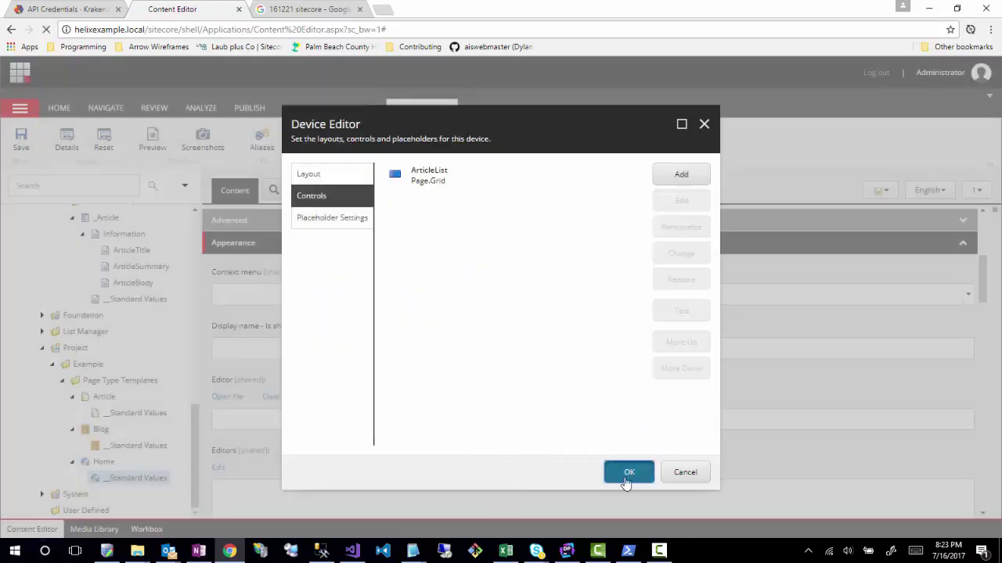
{"action": "left_click", "coordinate": [627, 474]}
{"action": "left_click", "coordinate": [610, 473]}
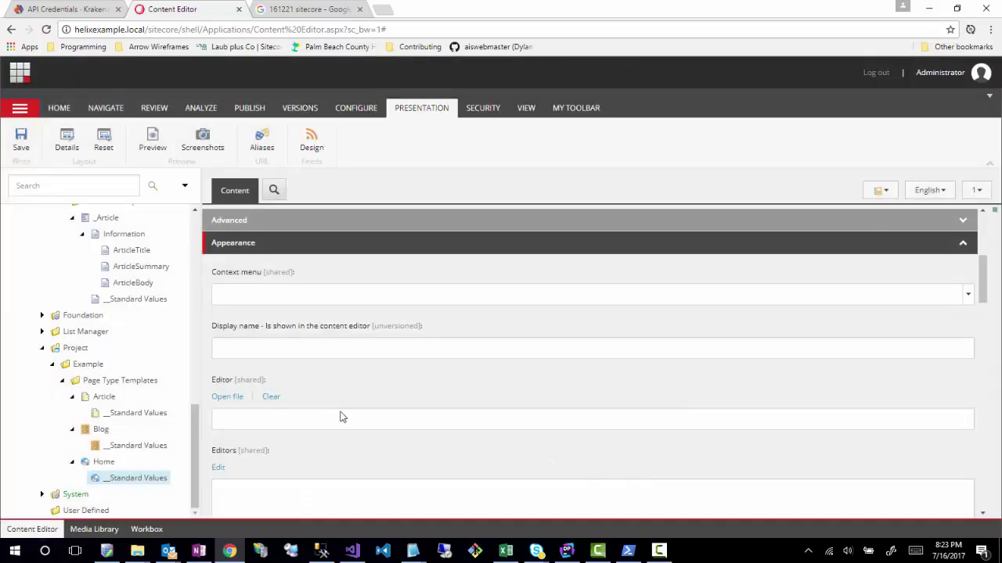
{"action": "left_click", "coordinate": [22, 145]}
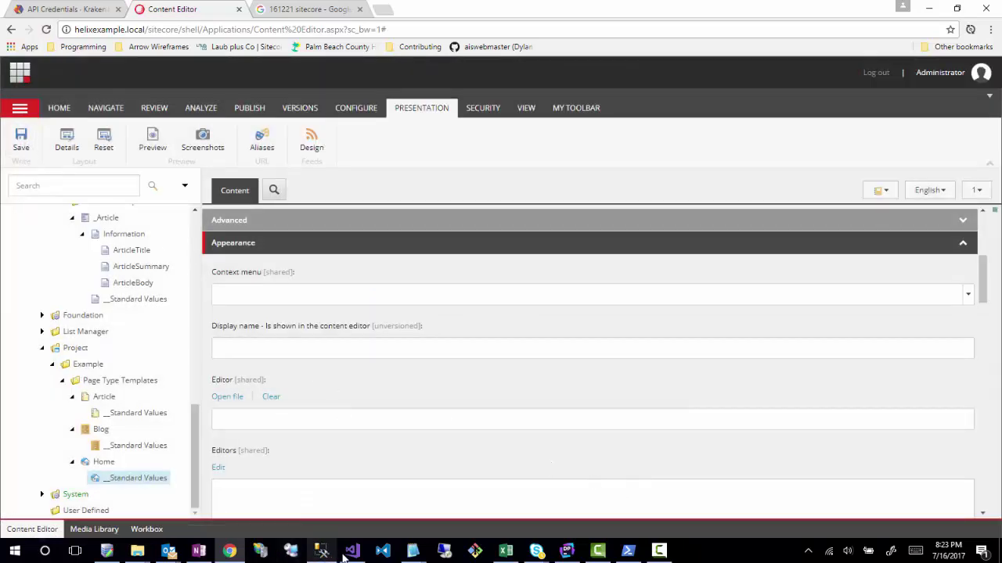
- Switch to Visual Studio and go from the List action in ArticleController to its view, List.cshtml
{"action": "left_click", "coordinate": [353, 553]}
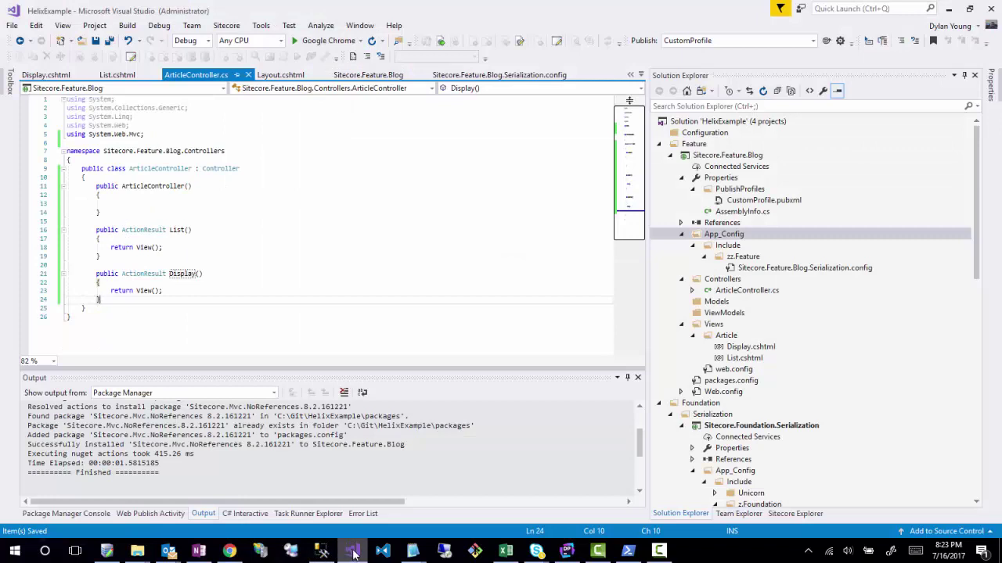
{"action": "key", "text": "Up"}
{"action": "key", "text": "Up"}
{"action": "key", "text": "Up"}
{"action": "key", "text": "Up"}
{"action": "key", "text": "Up"}
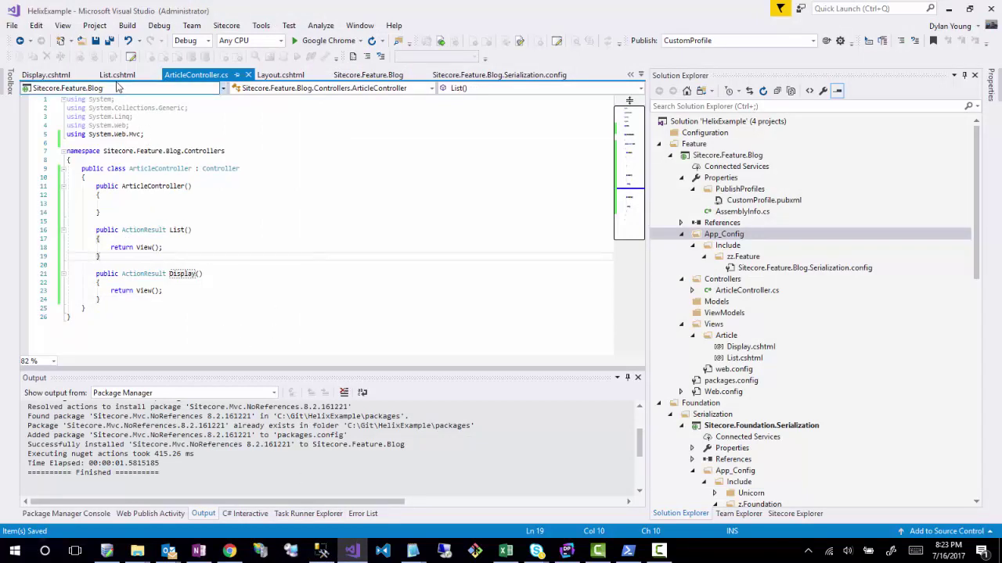
{"action": "key", "text": "ctrl+m"}
{"action": "key", "text": "ctrl+g"}
- Insert the line "<h1>This is the List</h1>" above the model declaration in List.cshtml and save the file
{"action": "left_click", "coordinate": [89, 104]}
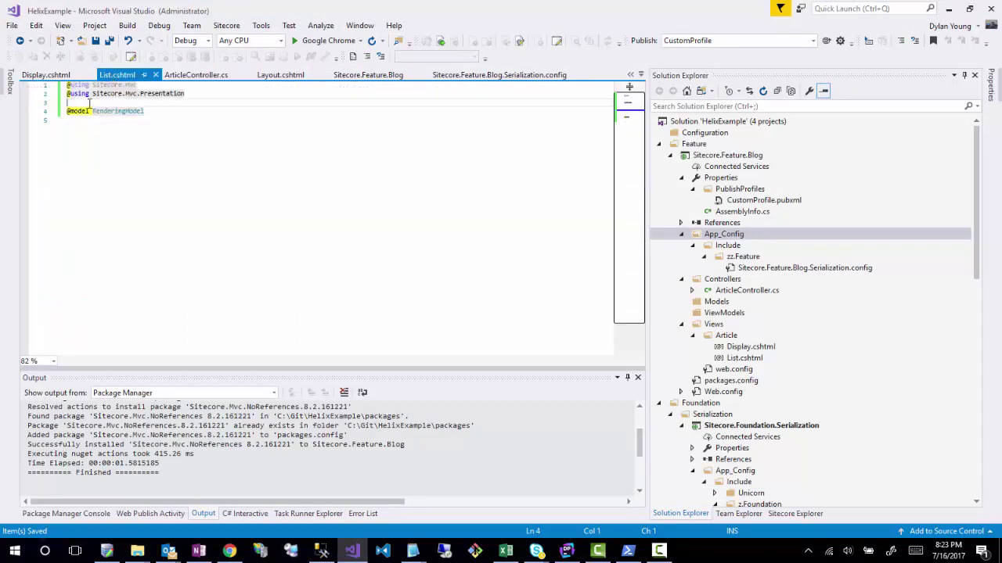
{"action": "key", "text": "Return"}
{"action": "key", "text": "Return"}
{"action": "key", "text": "Up"}
{"action": "type", "text": "<"}
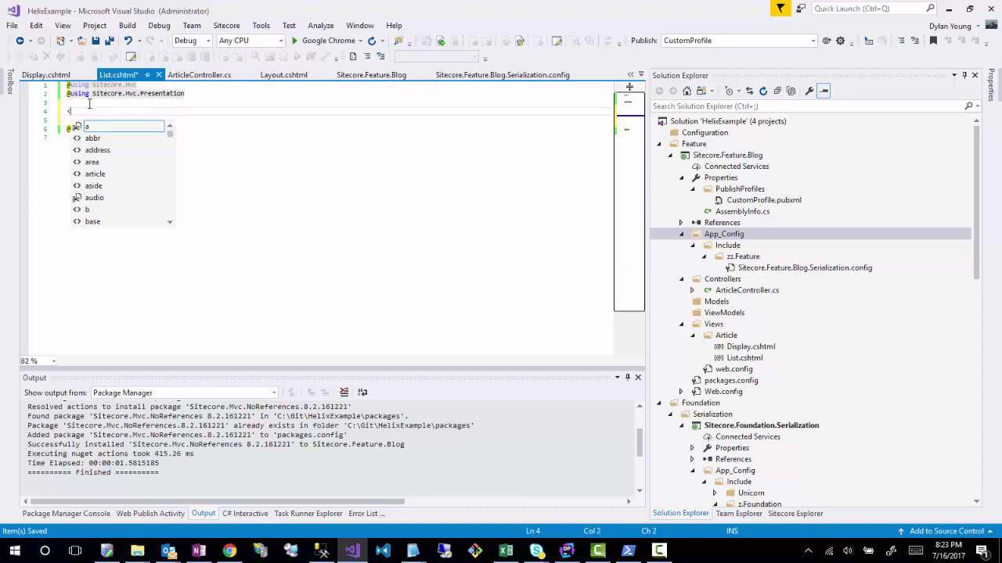
{"action": "type", "text": "h1>THis is the Li"}
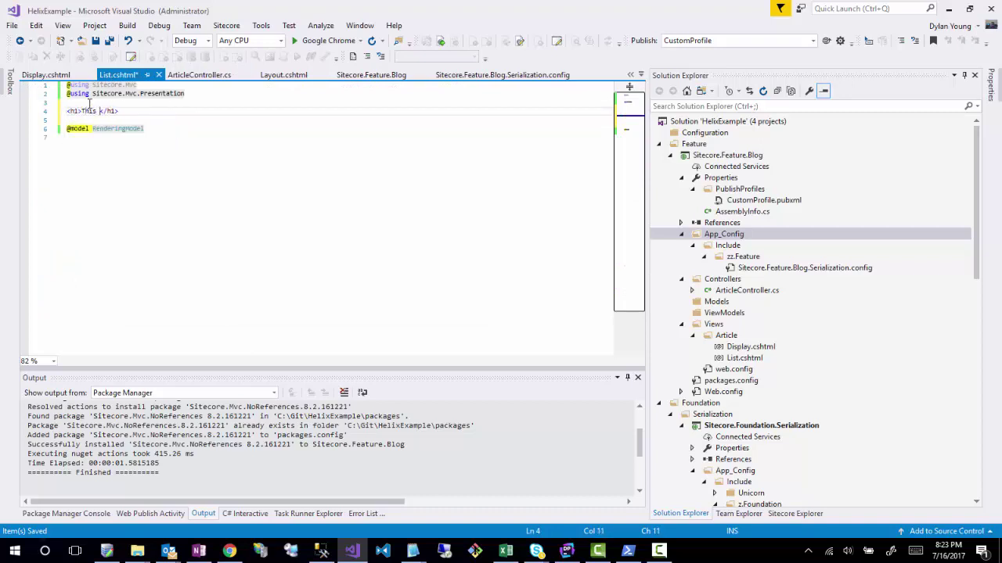
{"action": "type", "text": "st"}
{"action": "left_click", "coordinate": [197, 223]}
{"action": "key", "text": "ctrl+s"}
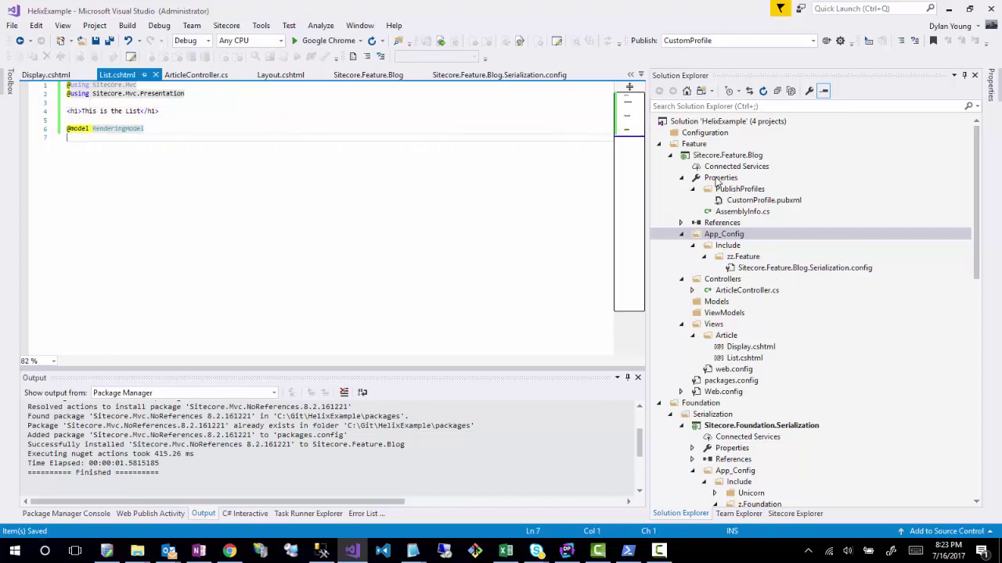
- Publish the Sitecore.Project.Example and Sitecore.Feature.Blog projects with CustomProfile
{"action": "scroll", "coordinate": [764, 335], "scroll_direction": "down", "scroll_amount": 10}
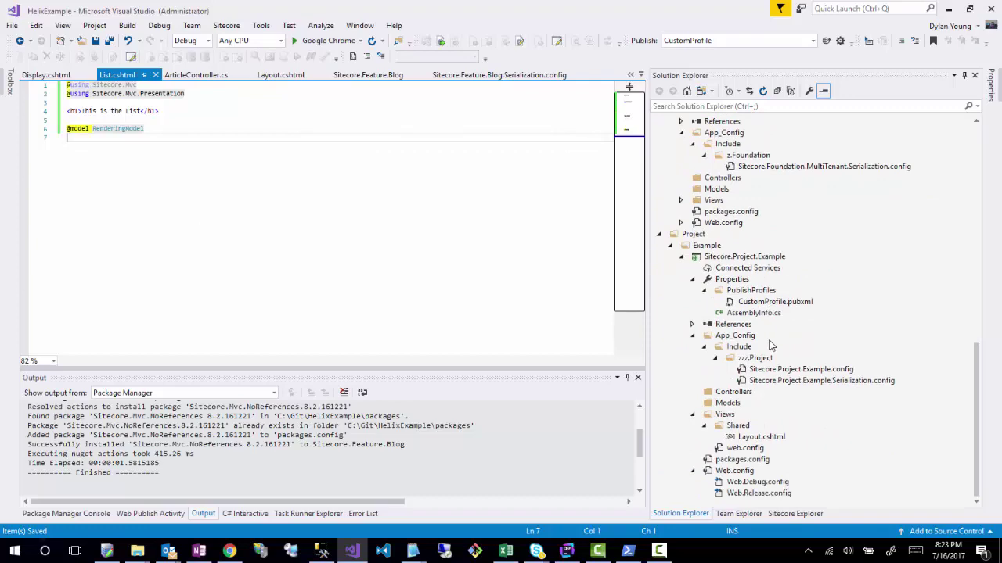
{"action": "right_click", "coordinate": [720, 258]}
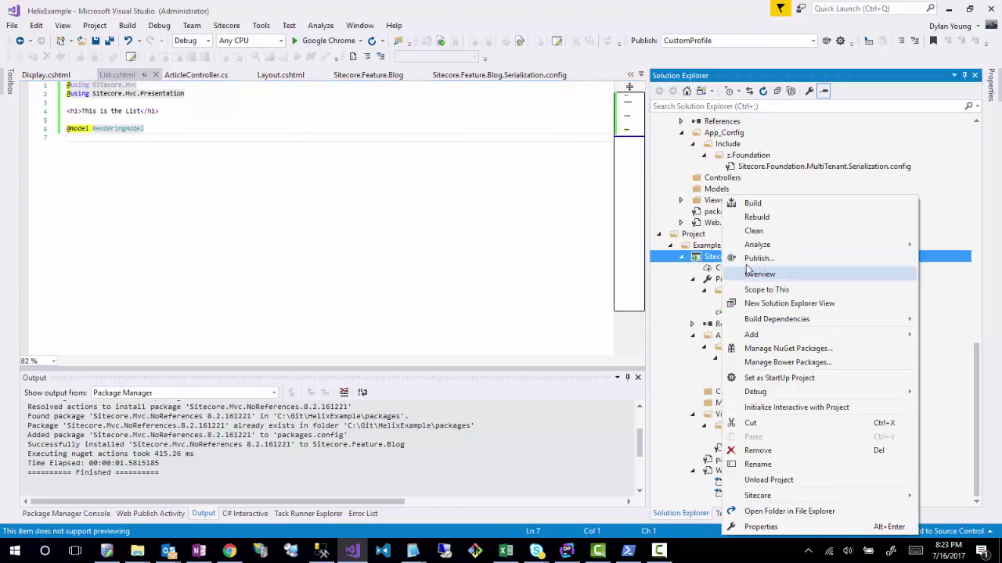
{"action": "left_click", "coordinate": [735, 271]}
{"action": "scroll", "coordinate": [763, 381], "scroll_direction": "up", "scroll_amount": 15}
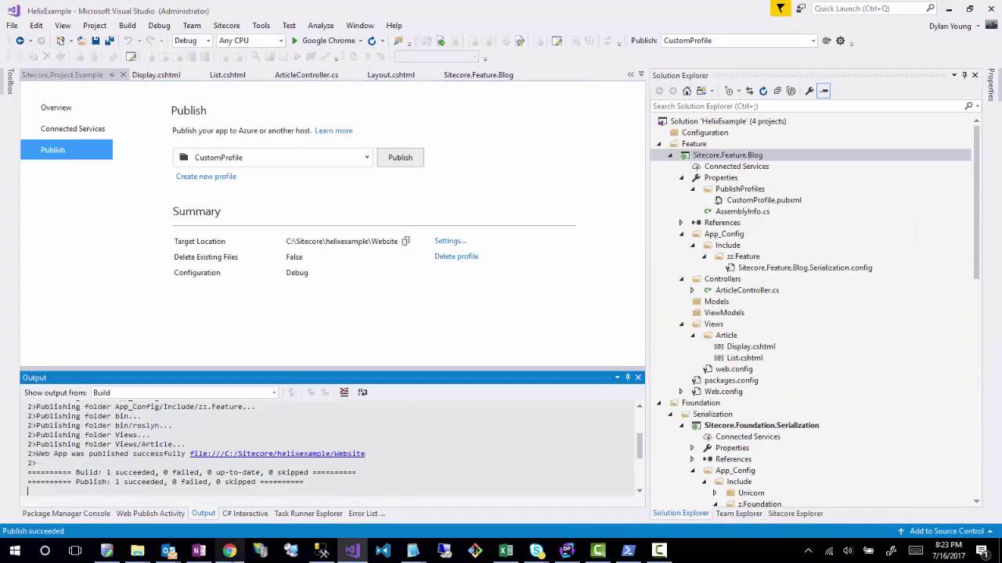
- Switch to the Sitecore Content Editor in Chrome and run a Smart publish of the site in English to Internet (web)
{"action": "left_click", "coordinate": [229, 551]}
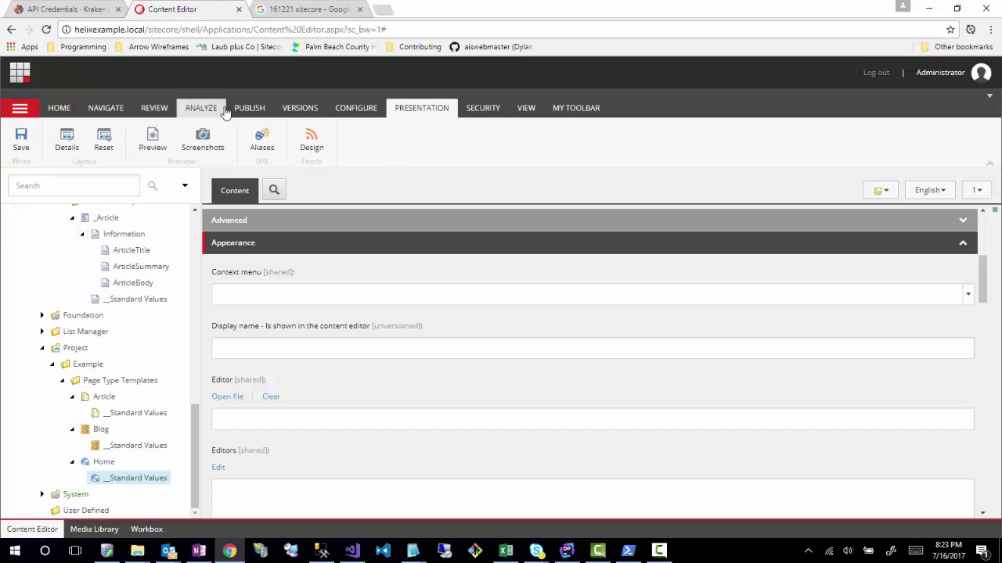
{"action": "left_click", "coordinate": [249, 108]}
{"action": "left_click", "coordinate": [120, 148]}
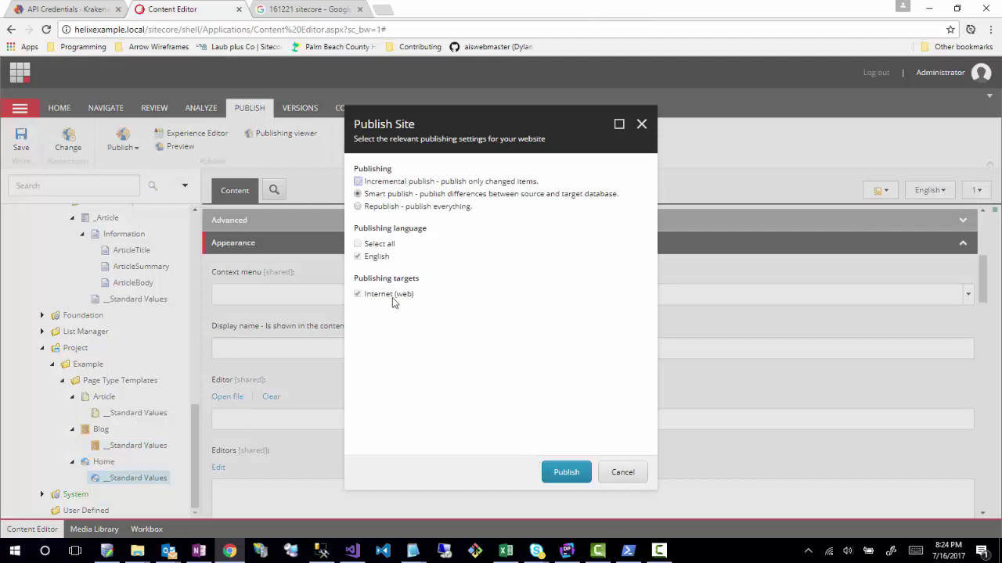
{"action": "left_click", "coordinate": [565, 472]}
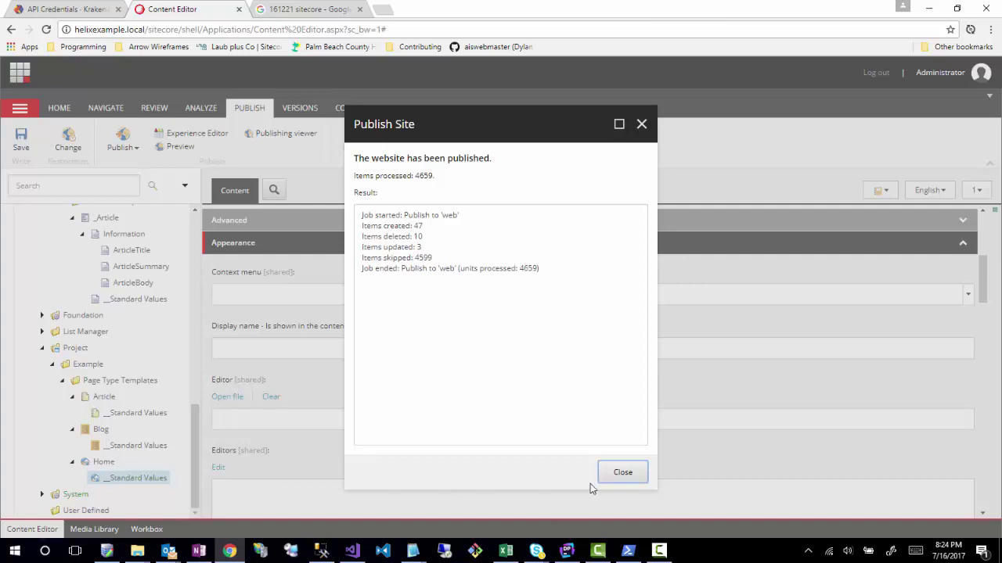
{"action": "left_click", "coordinate": [616, 473]}
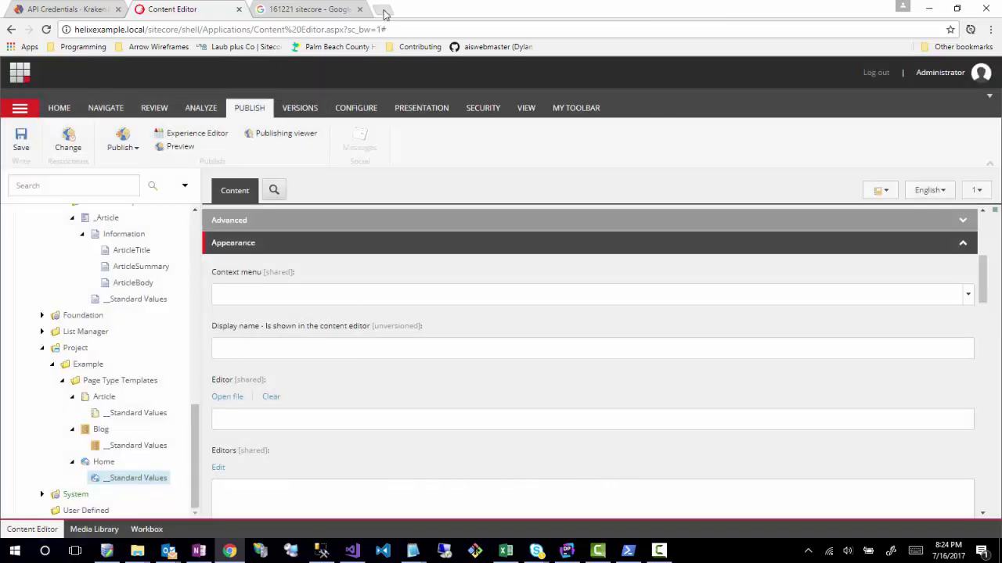
- Load the published home page at helixexample.local in a new browser tab
{"action": "left_click", "coordinate": [386, 10]}
{"action": "type", "text": "helixexample.local/"}
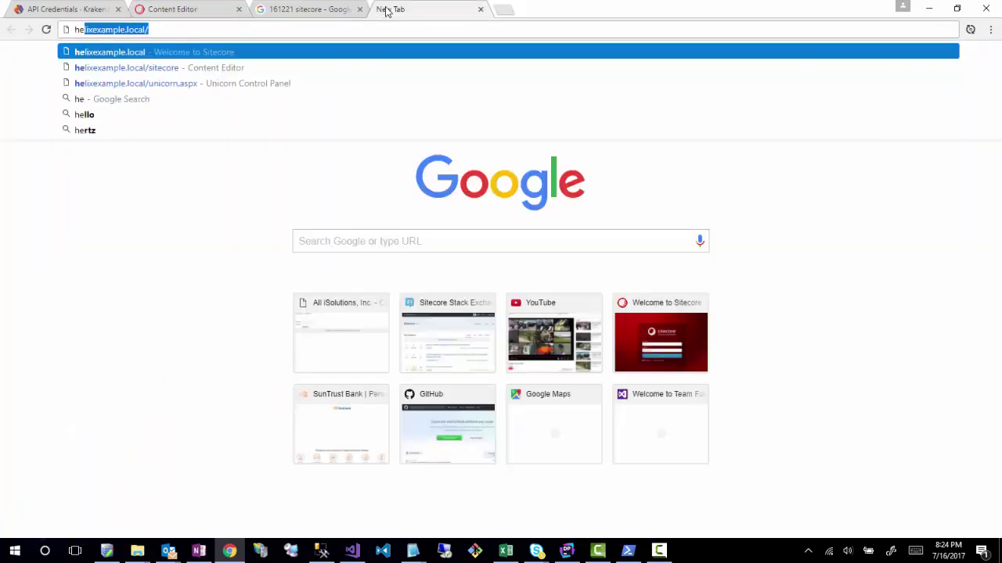
{"action": "key", "text": "Right"}
{"action": "key", "text": "Return"}
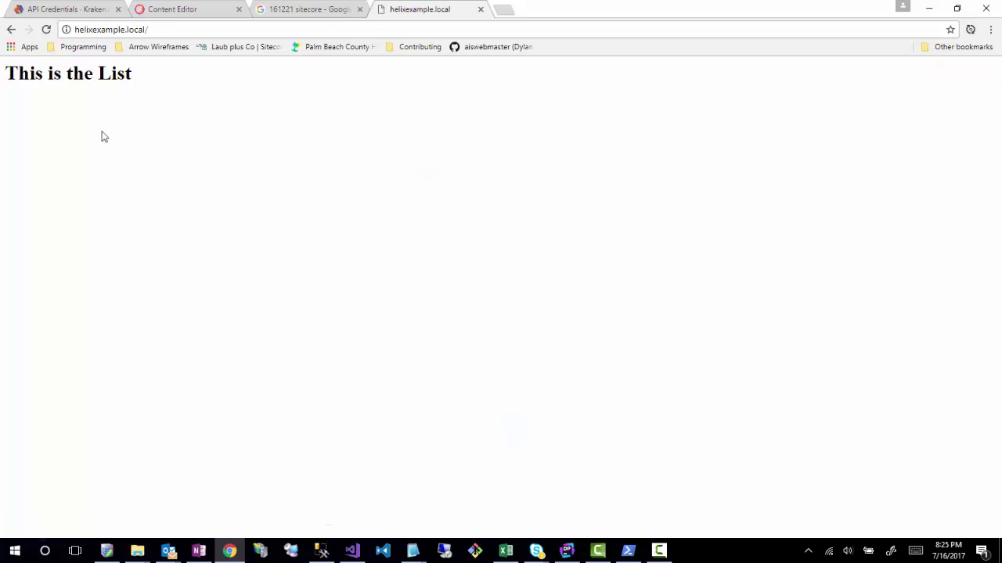
- Inspect the home page's HTML elements in the developer tools, and close the tools when finished
{"action": "right_click", "coordinate": [130, 126]}
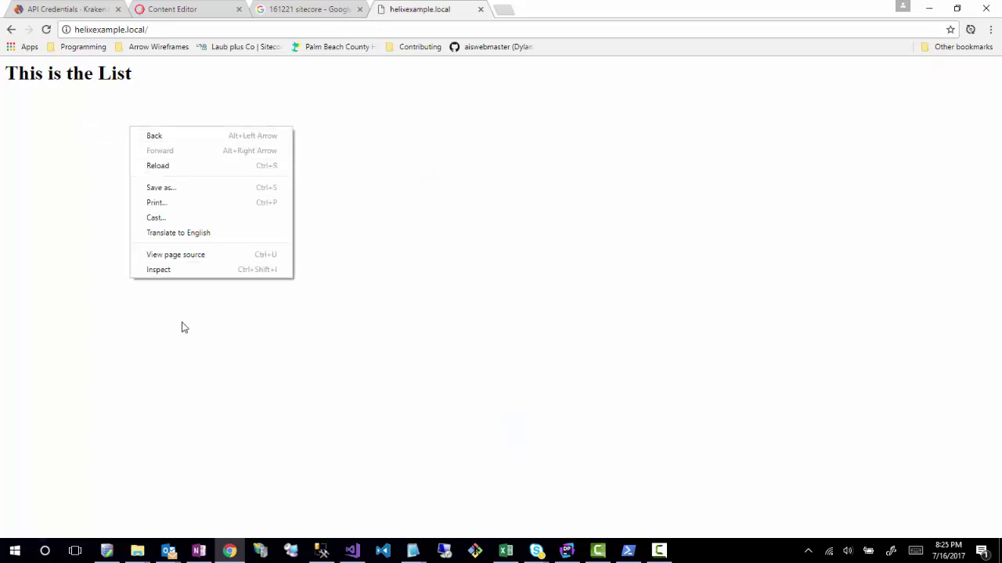
{"action": "left_click", "coordinate": [179, 268]}
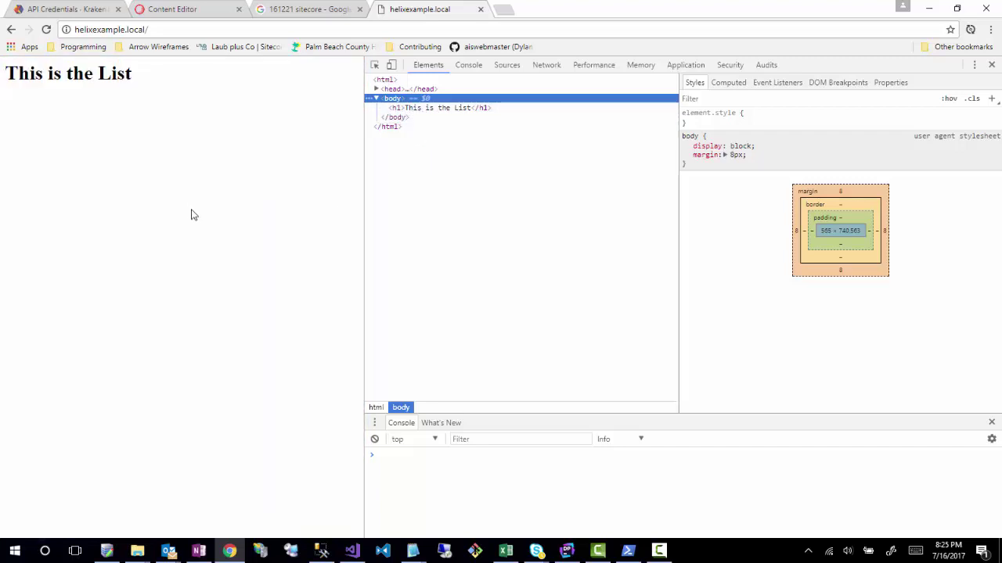
{"action": "left_click", "coordinate": [153, 214]}
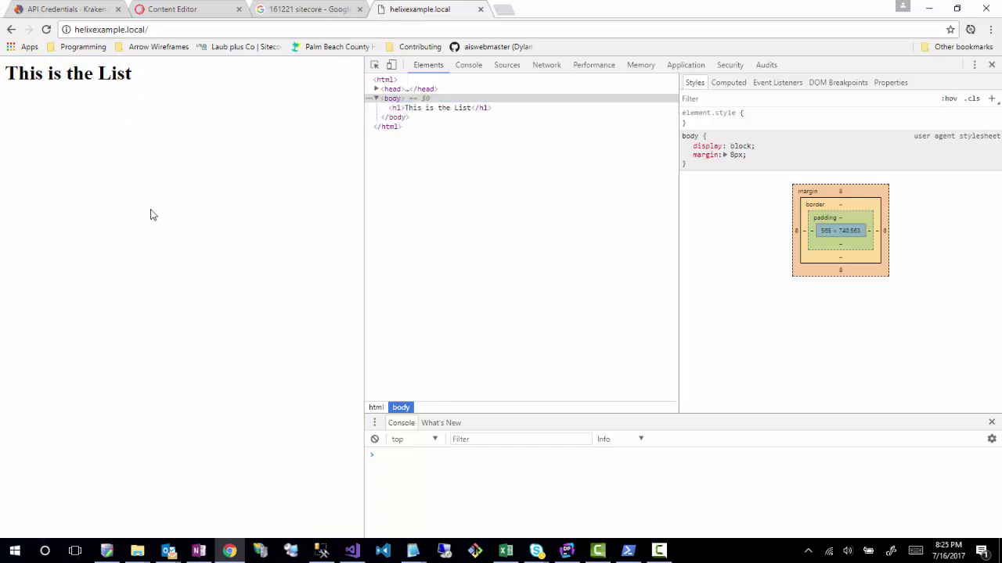
{"action": "left_click", "coordinate": [992, 64]}
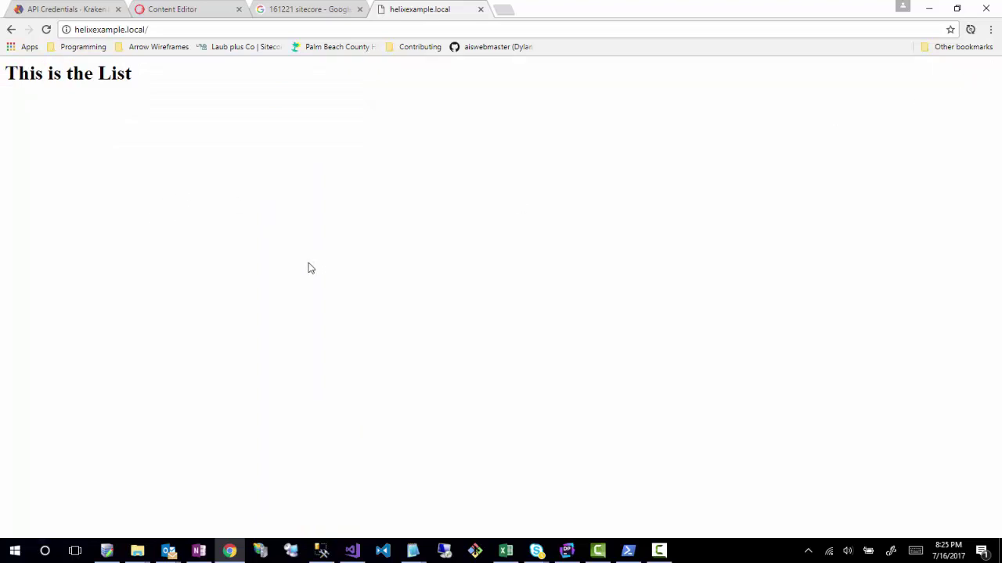